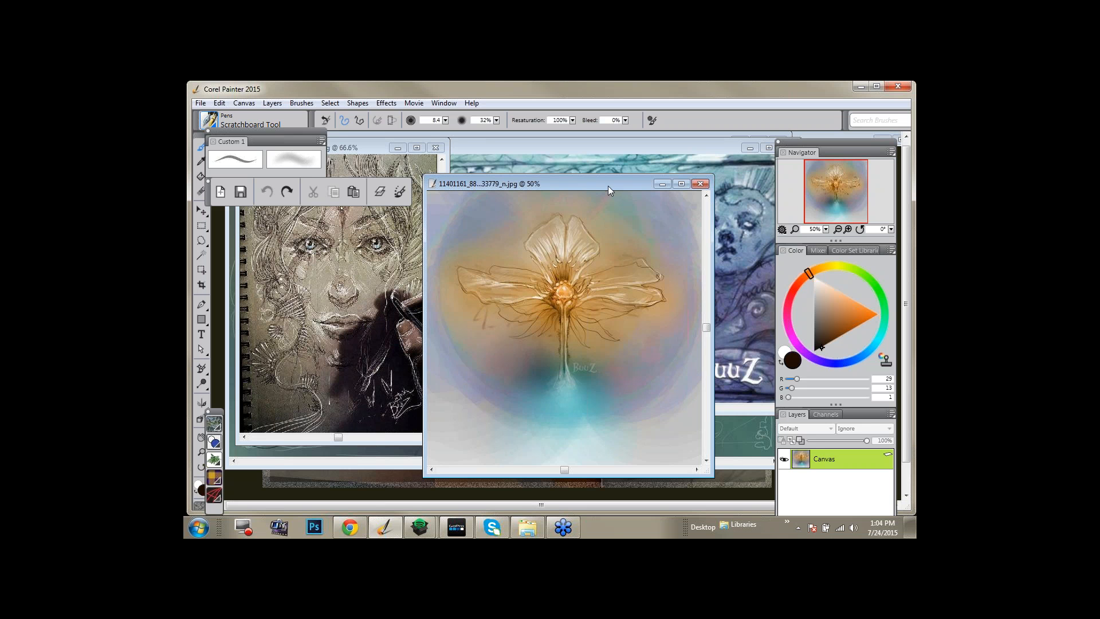
Move the orange flower painting aside and close it without saving changes.
{"action": "left_click_drag", "start_coordinate": [613, 192], "coordinate": [632, 180]}
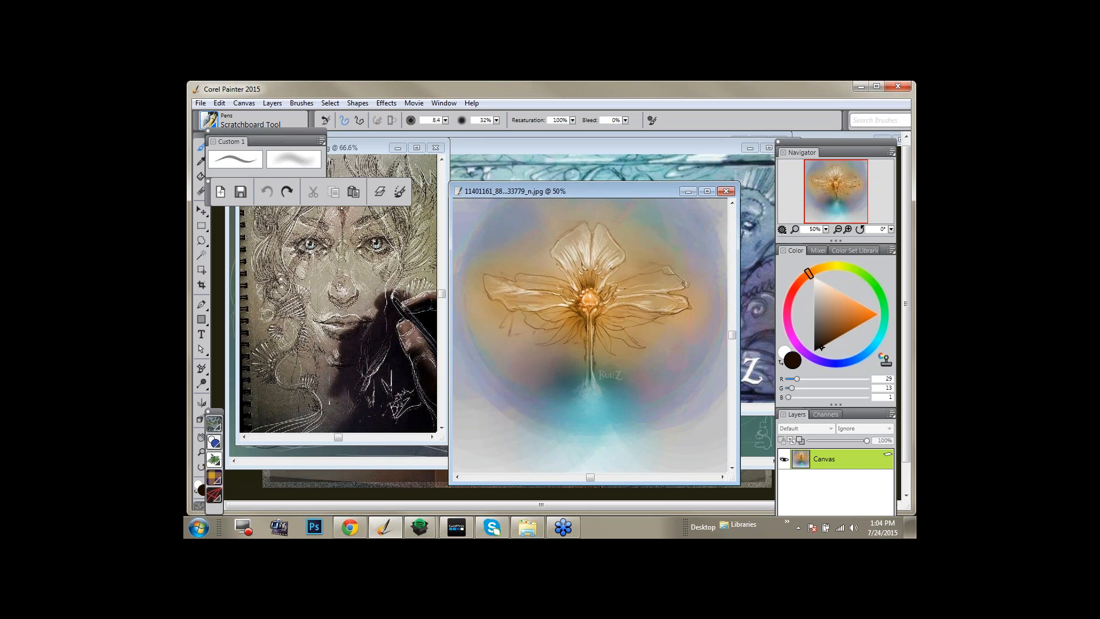
{"action": "left_click_drag", "start_coordinate": [623, 193], "coordinate": [654, 186]}
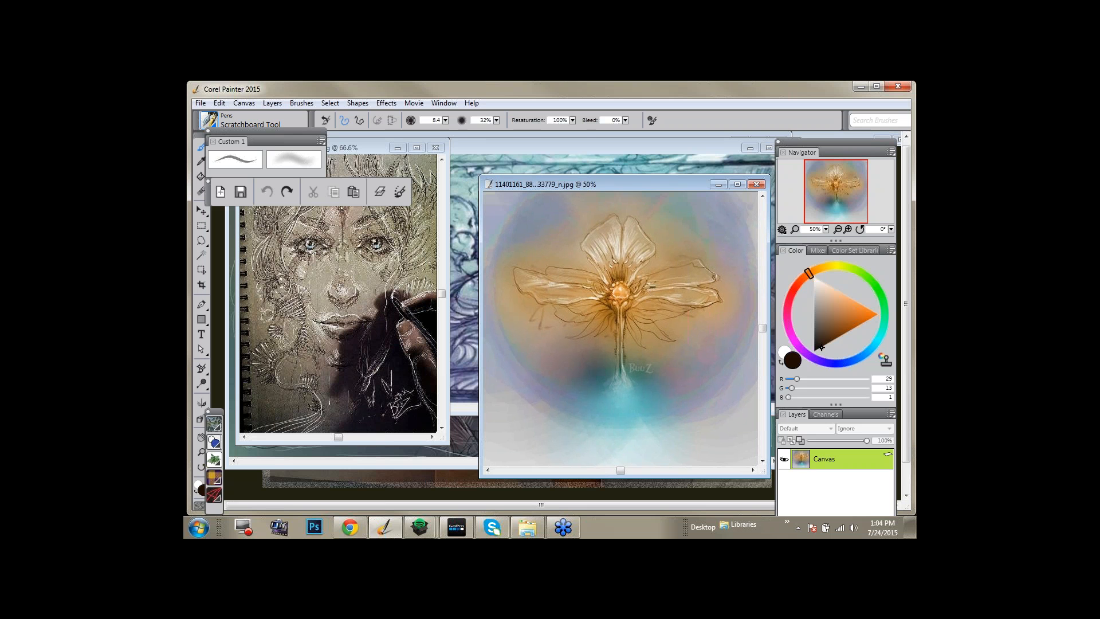
{"action": "left_click_drag", "start_coordinate": [624, 320], "coordinate": [632, 317], "text": "ctrl+alt"}
{"action": "left_click_drag", "start_coordinate": [623, 325], "coordinate": [631, 318], "text": "ctrl+alt"}
{"action": "left_click", "coordinate": [755, 185]}
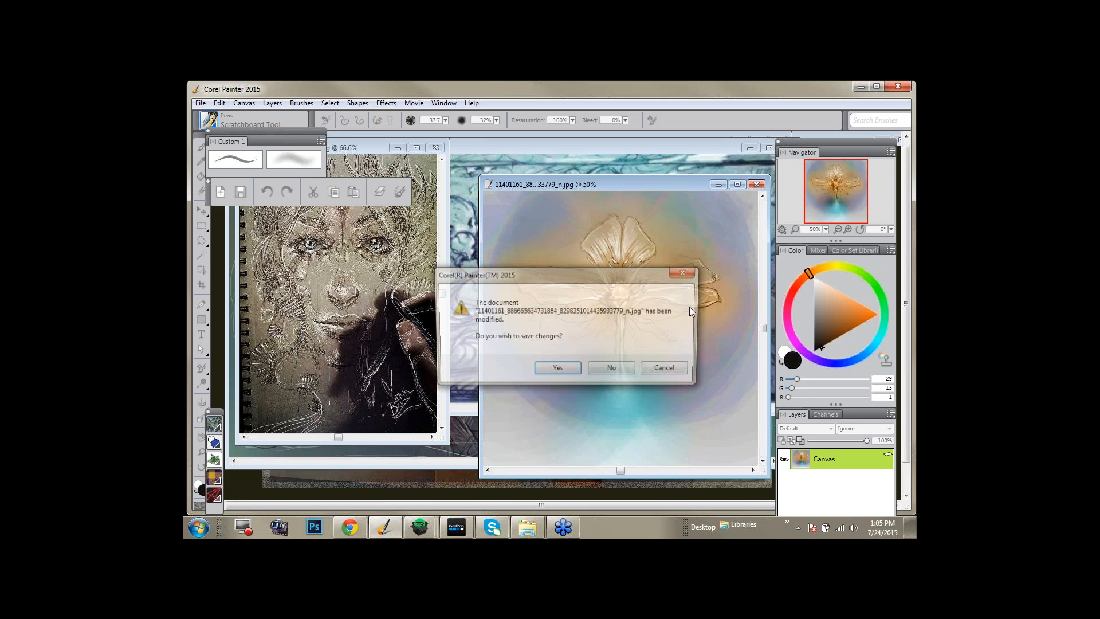
{"action": "left_click", "coordinate": [611, 367]}
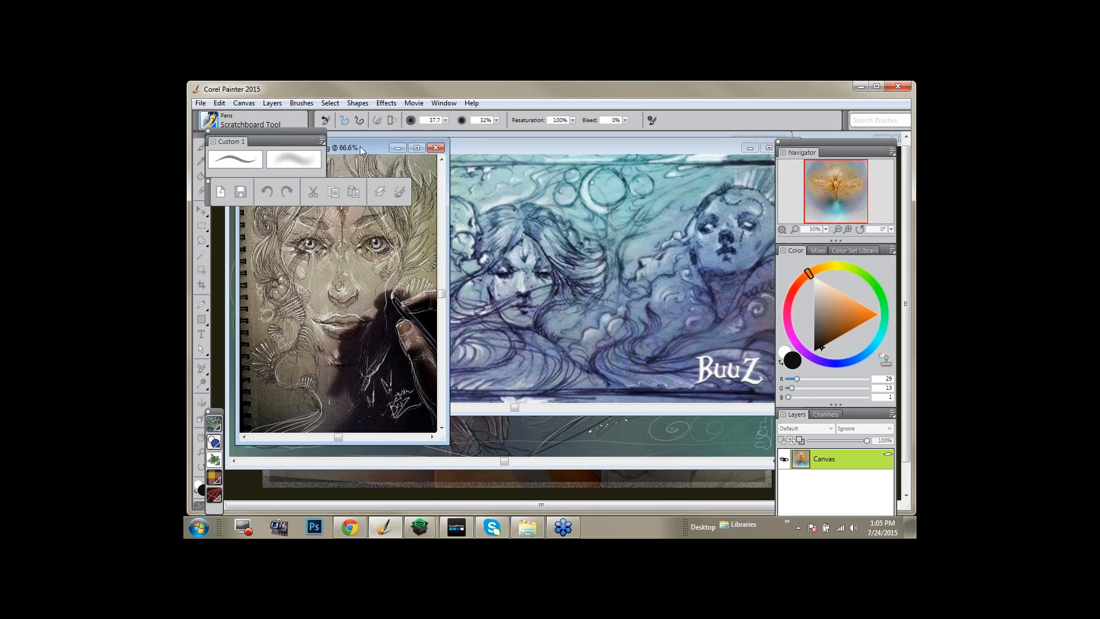
Examine the spiral-bound face drawing at 100% zoom, focusing on its upper part.
{"action": "left_click_drag", "start_coordinate": [360, 148], "coordinate": [624, 158]}
{"action": "left_click", "coordinate": [201, 452]}
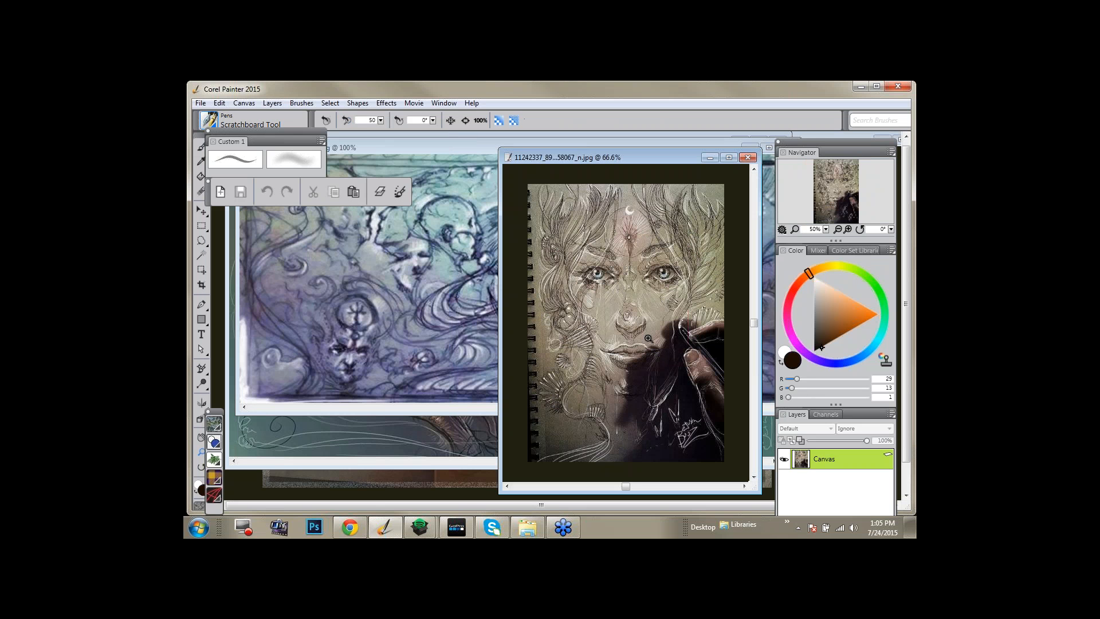
{"action": "left_click", "coordinate": [651, 339]}
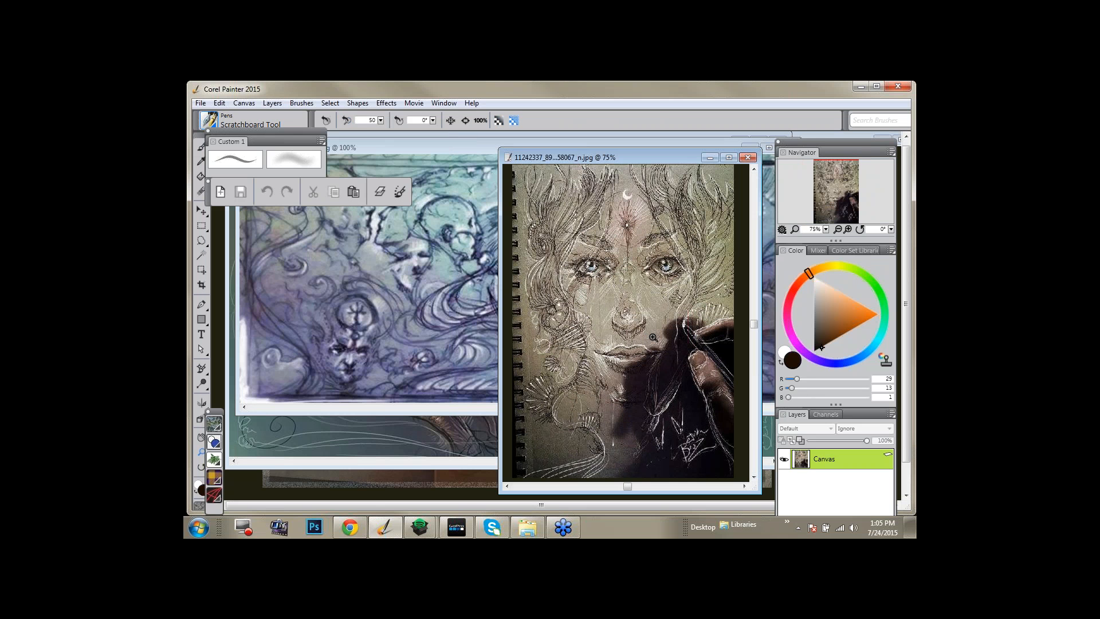
{"action": "left_click", "coordinate": [655, 353]}
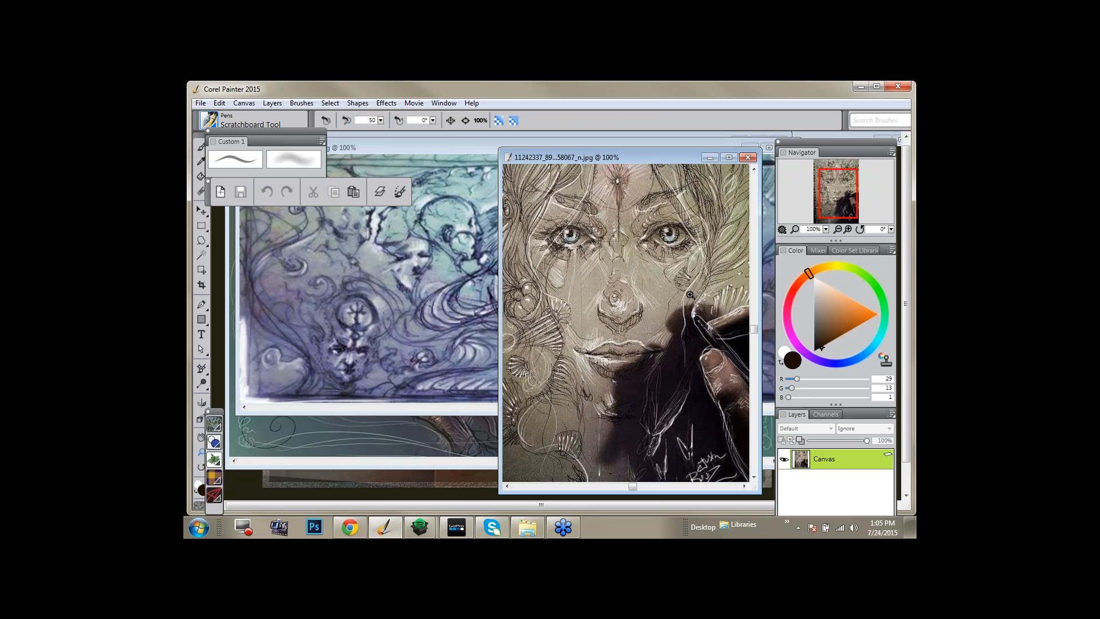
{"action": "left_click", "coordinate": [827, 187]}
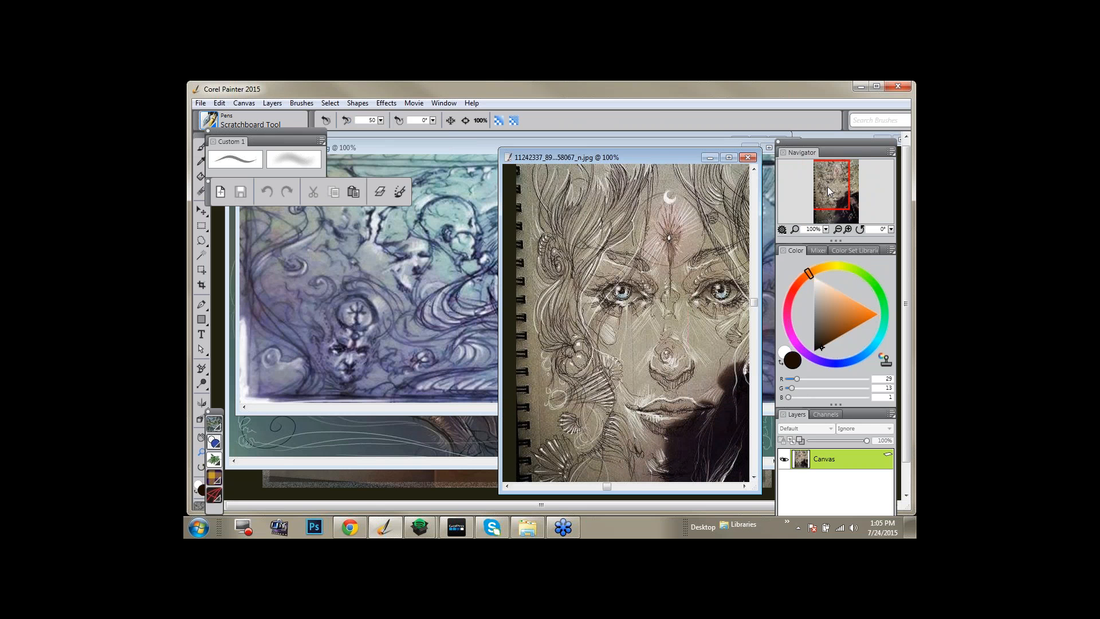
{"action": "left_click_drag", "start_coordinate": [827, 187], "coordinate": [828, 189]}
Paint small bright orange marks over the hair details of the face drawing with a 5.8 brush at 93% opacity.
{"action": "key", "text": "b"}
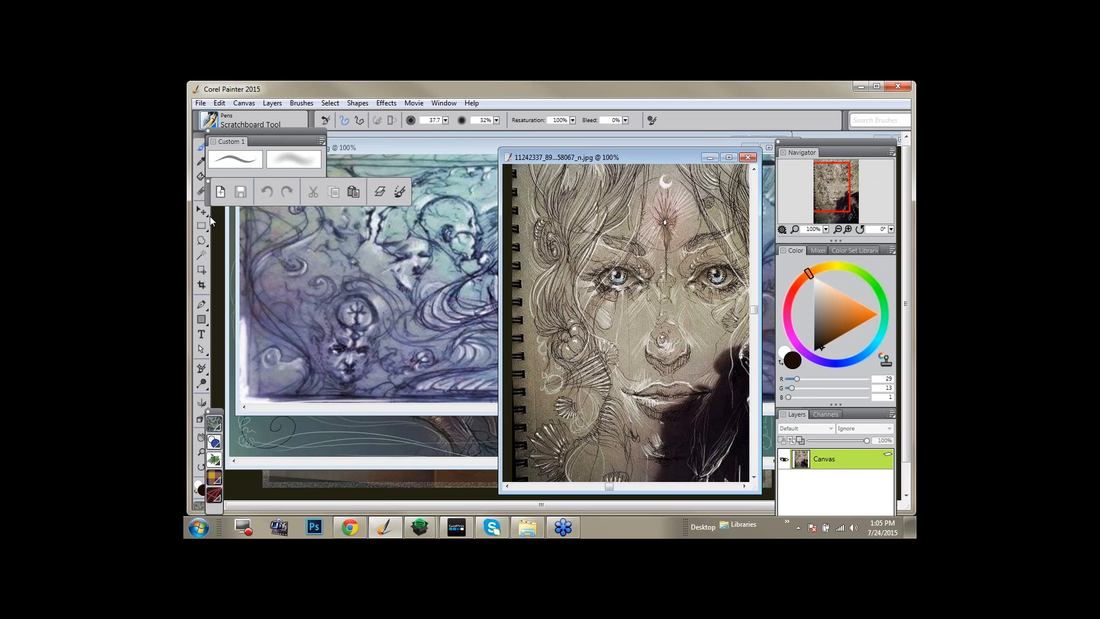
{"action": "left_click", "coordinate": [879, 315]}
{"action": "left_click_drag", "start_coordinate": [626, 198], "coordinate": [633, 198], "text": "ctrl+alt"}
{"action": "left_click_drag", "start_coordinate": [485, 120], "coordinate": [496, 120]}
{"action": "left_click_drag", "start_coordinate": [630, 205], "coordinate": [624, 202], "text": "ctrl+alt"}
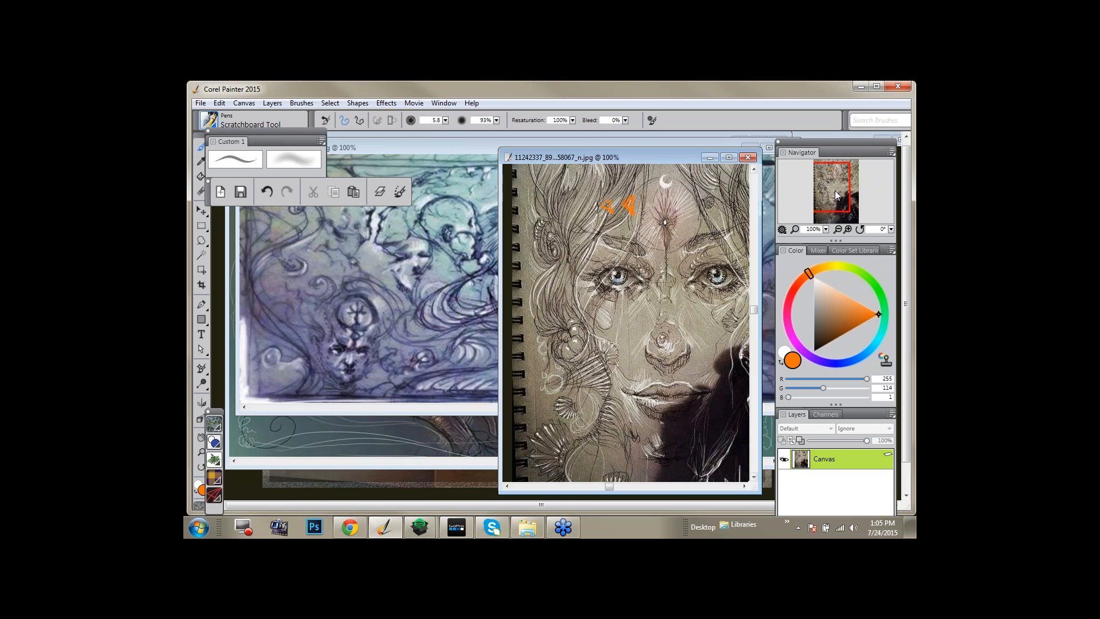
{"action": "left_click_drag", "start_coordinate": [835, 191], "coordinate": [837, 180]}
{"action": "left_click_drag", "start_coordinate": [603, 247], "coordinate": [618, 239]}
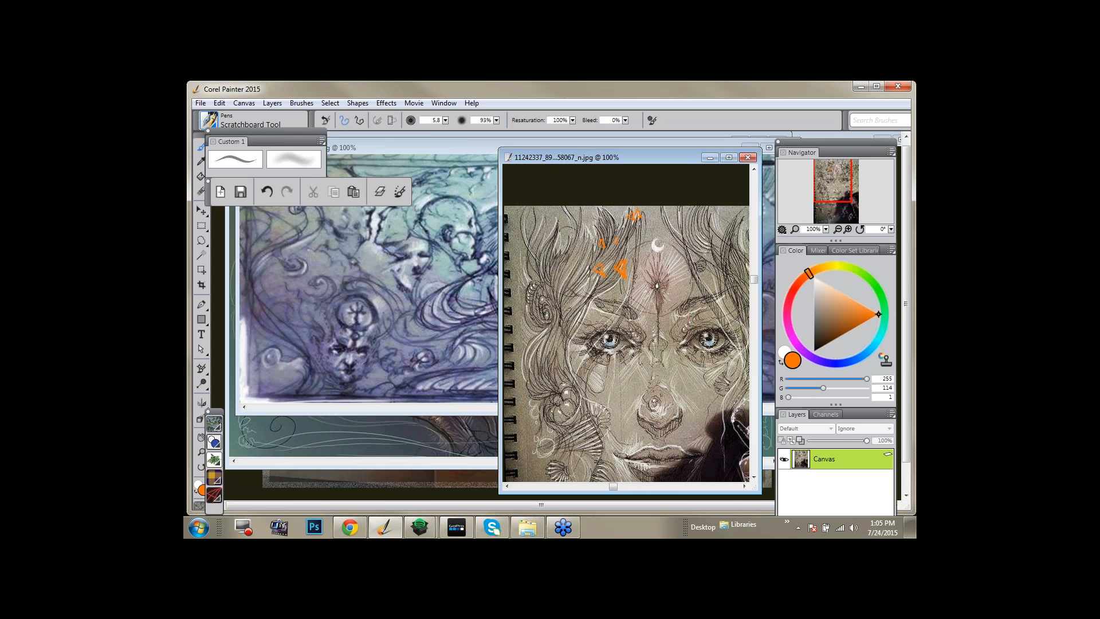
{"action": "left_click_drag", "start_coordinate": [546, 321], "coordinate": [552, 319]}
{"action": "mouse_move", "coordinate": [840, 198]}
{"action": "left_mouse_down"}
{"action": "mouse_move", "coordinate": [849, 209]}
{"action": "mouse_move", "coordinate": [840, 202]}
{"action": "left_mouse_up"}
{"action": "left_click_drag", "start_coordinate": [838, 198], "coordinate": [835, 198]}
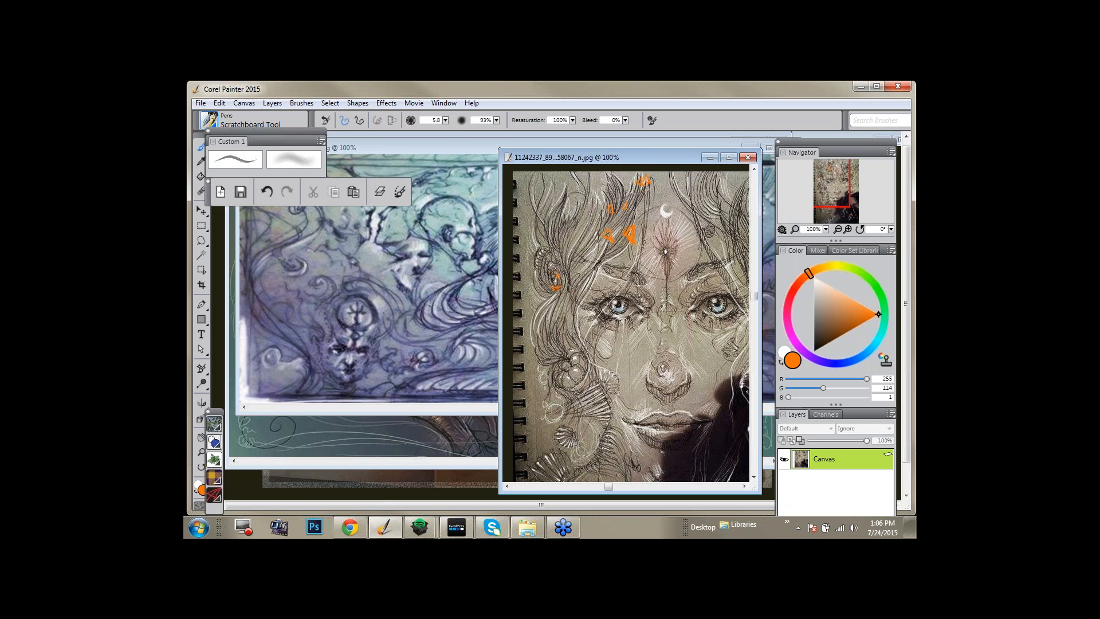
Close the face drawing without saving and reposition the wide blue-purple painting so it is fully in view.
{"action": "left_click", "coordinate": [748, 157]}
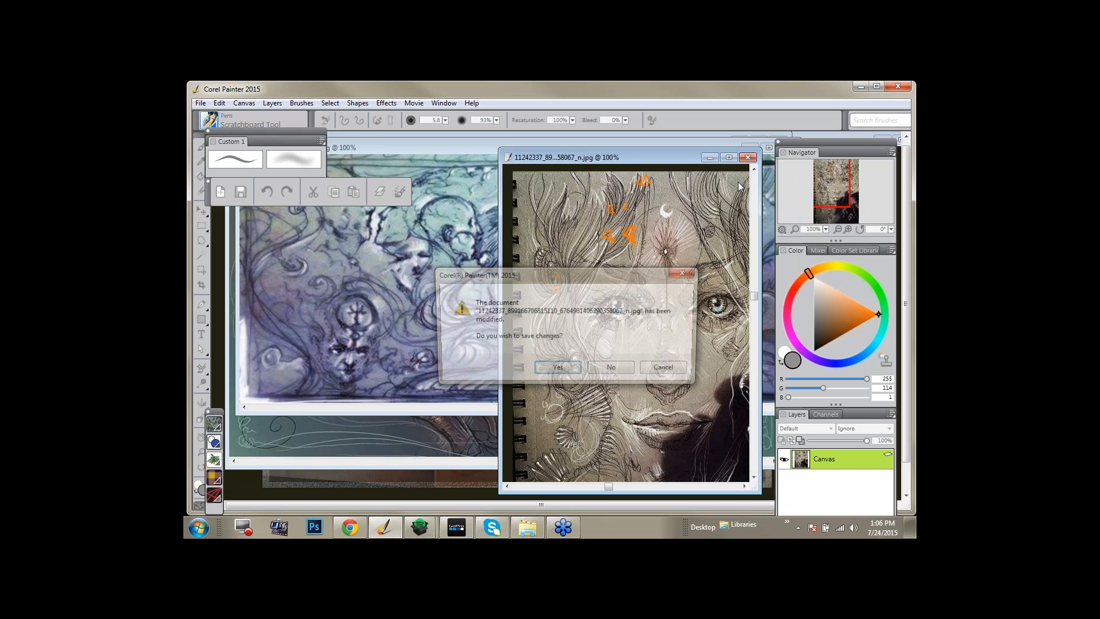
{"action": "key", "text": "n"}
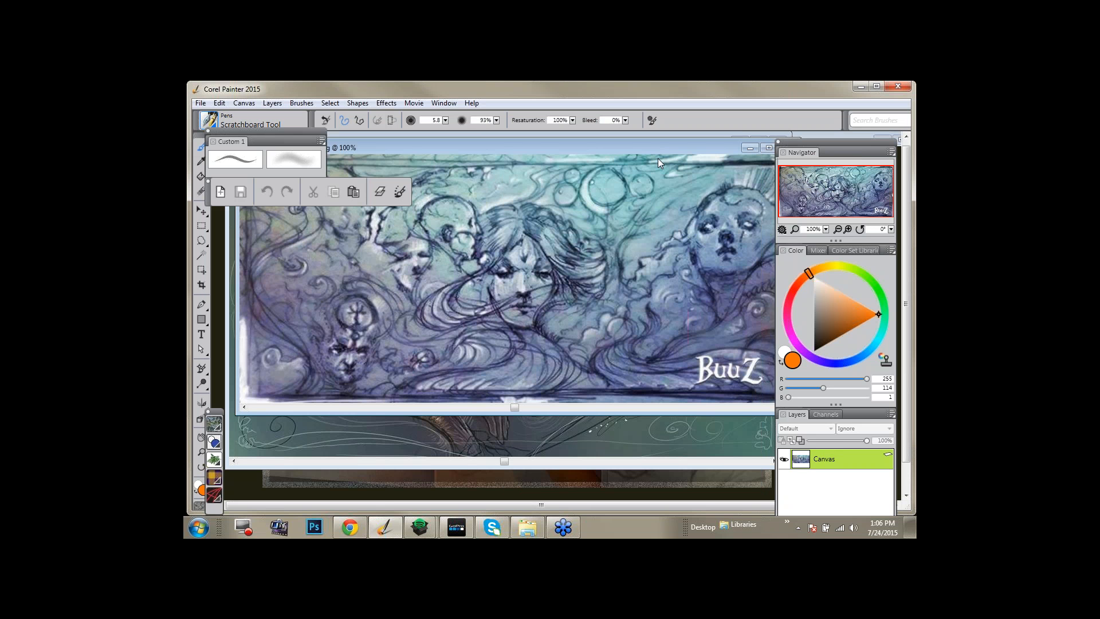
{"action": "left_click_drag", "start_coordinate": [658, 158], "coordinate": [642, 191]}
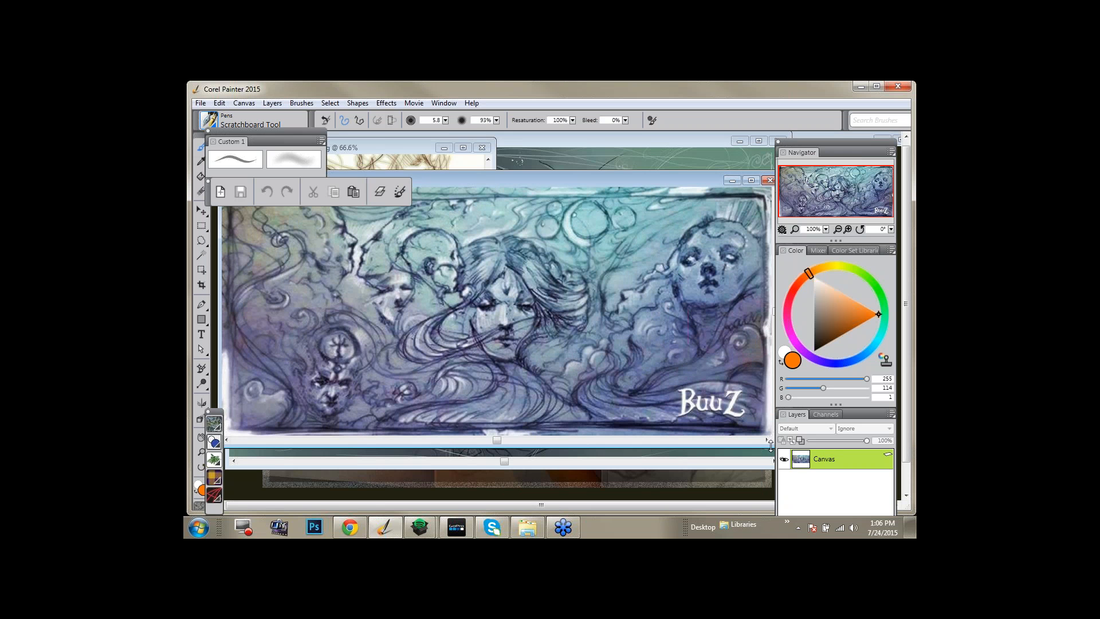
{"action": "left_click_drag", "start_coordinate": [771, 445], "coordinate": [771, 447]}
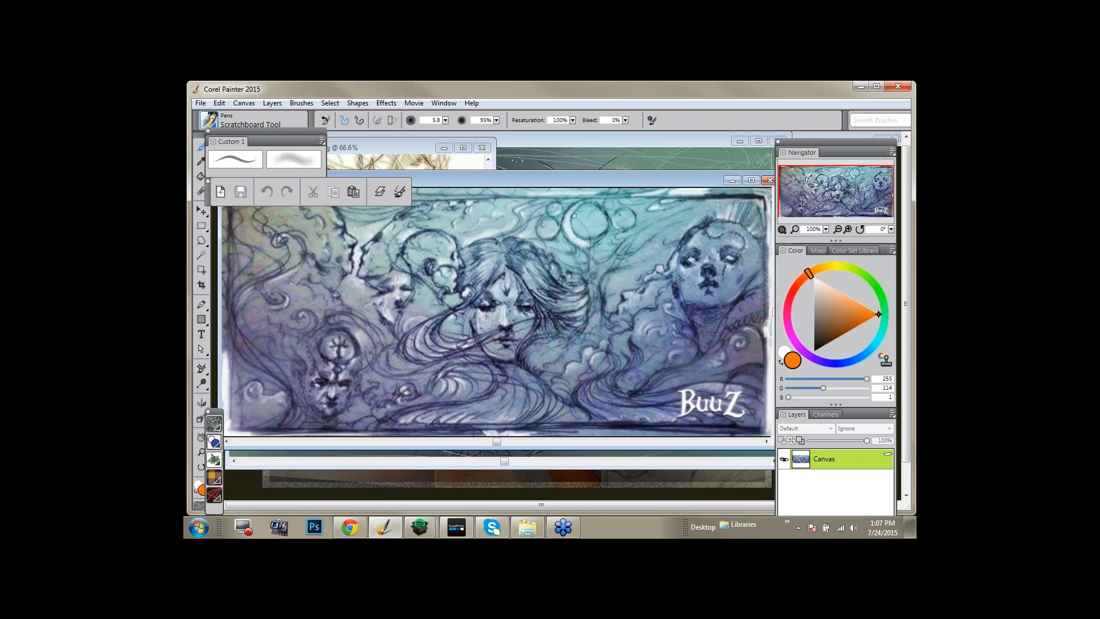
Move the wide blue-purple painting down and close it.
{"action": "key", "text": "n"}
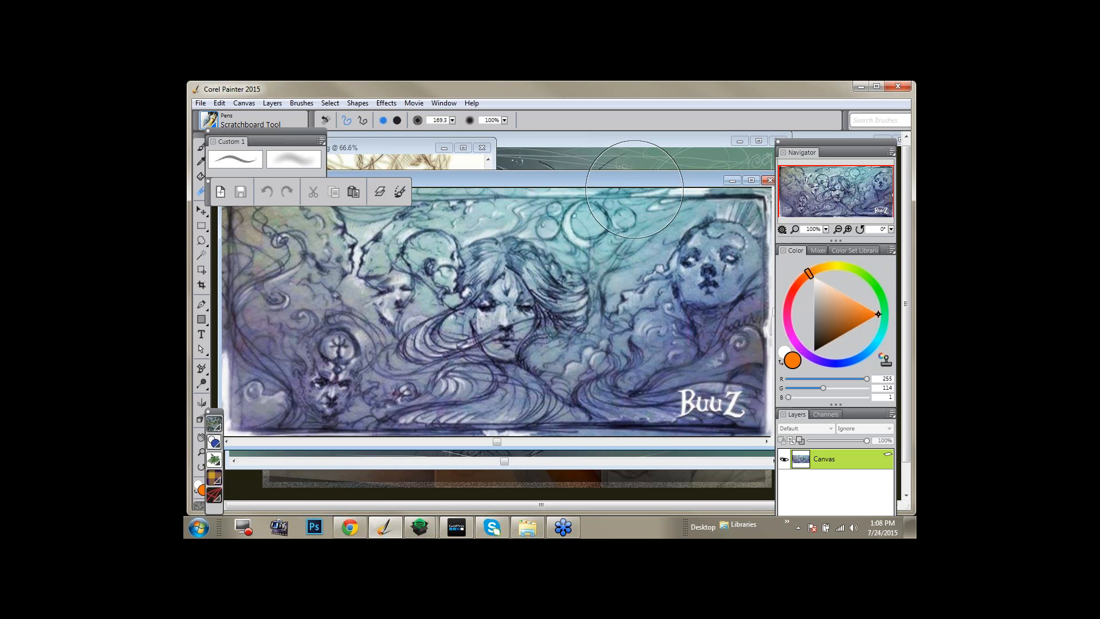
{"action": "key", "text": "b"}
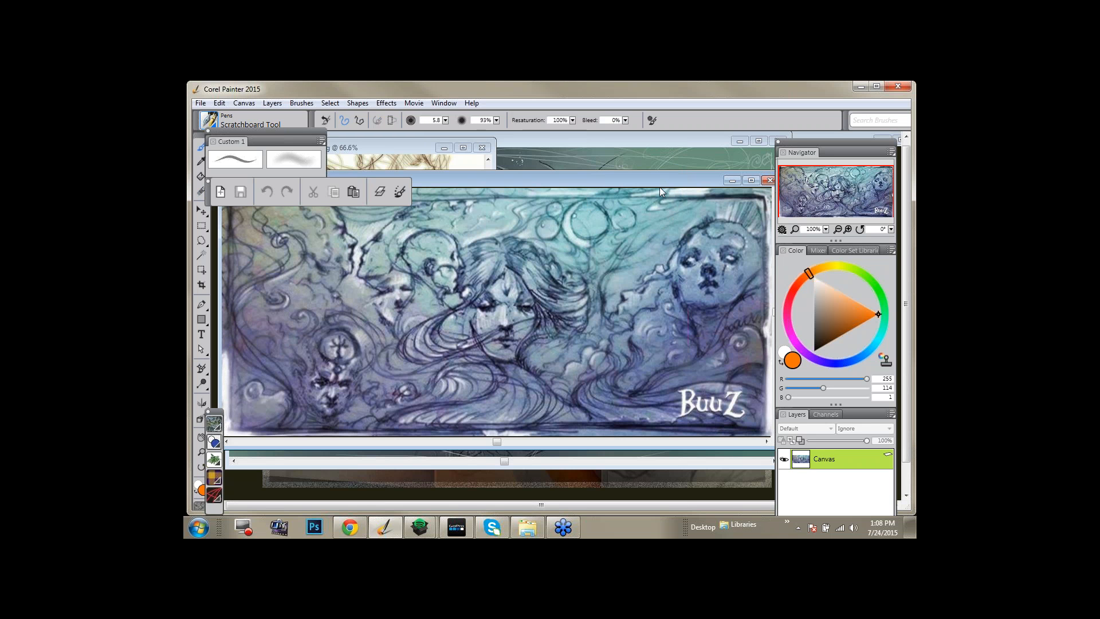
{"action": "left_click_drag", "start_coordinate": [659, 187], "coordinate": [596, 307]}
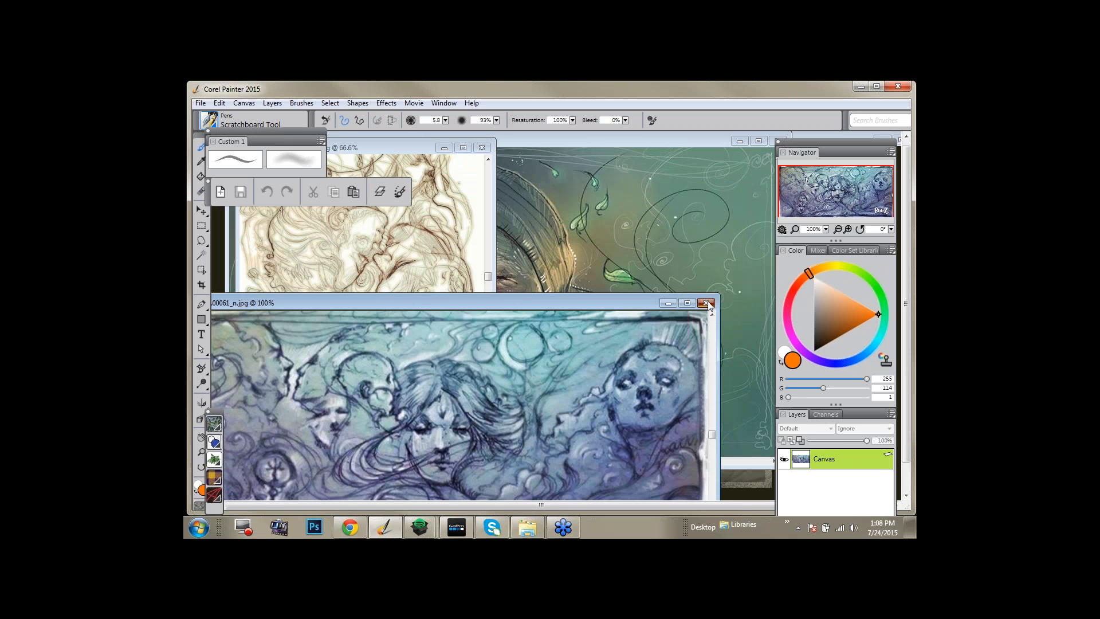
{"action": "left_click", "coordinate": [708, 305]}
Enlarge the brown line sketch's window, view the sketch at about 83% zoom, and close it.
{"action": "left_click_drag", "start_coordinate": [600, 167], "coordinate": [598, 161]}
{"action": "left_click_drag", "start_coordinate": [697, 425], "coordinate": [766, 486]}
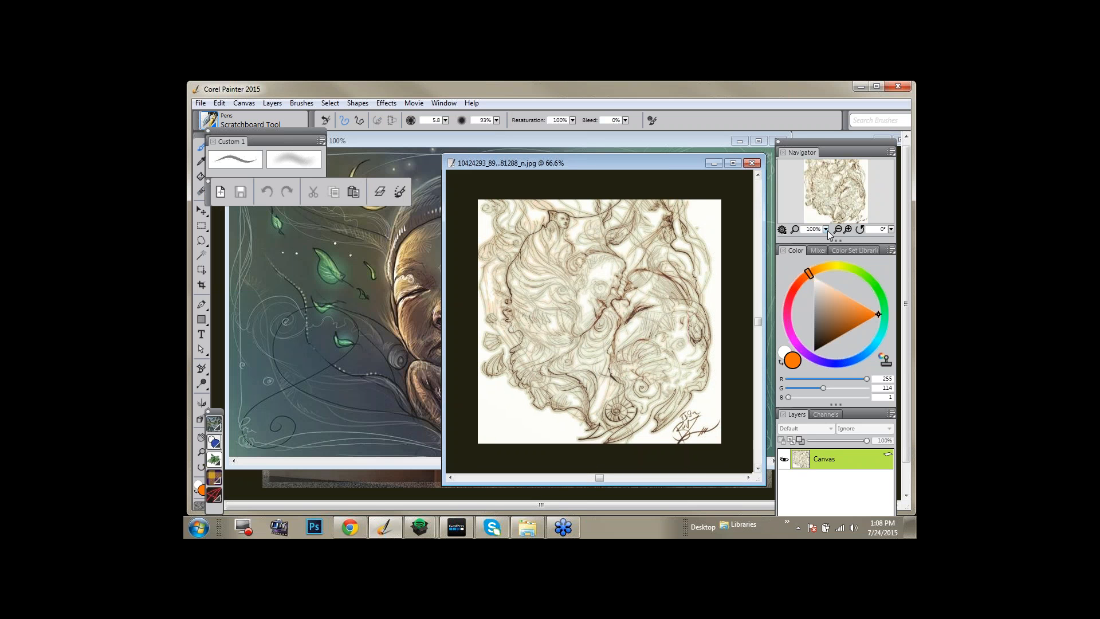
{"action": "left_click_drag", "start_coordinate": [828, 233], "coordinate": [734, 236]}
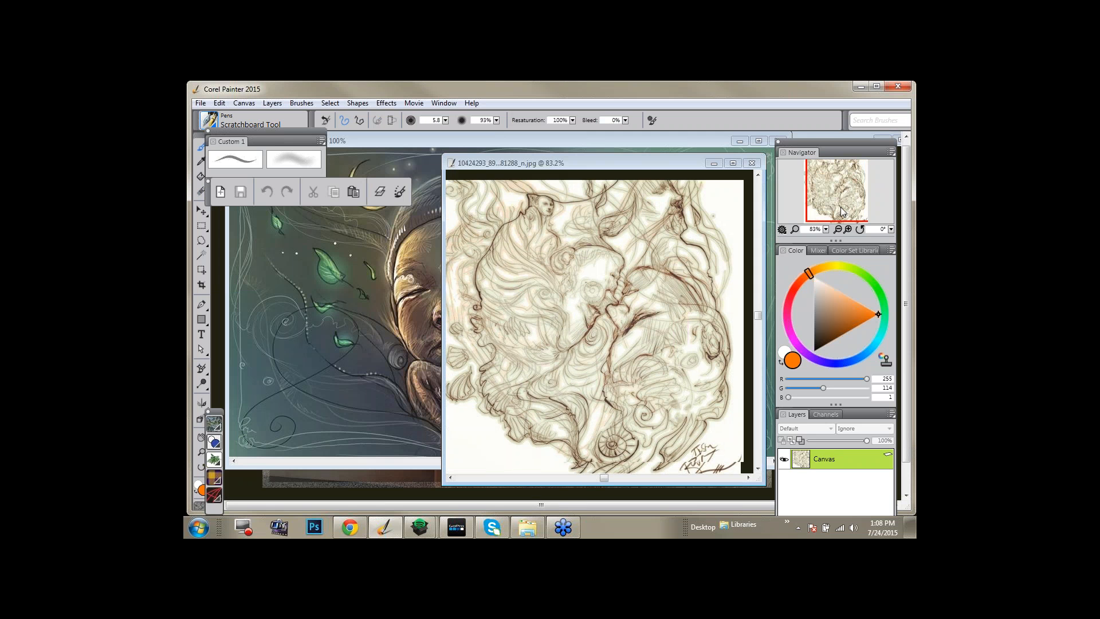
{"action": "left_click", "coordinate": [841, 207]}
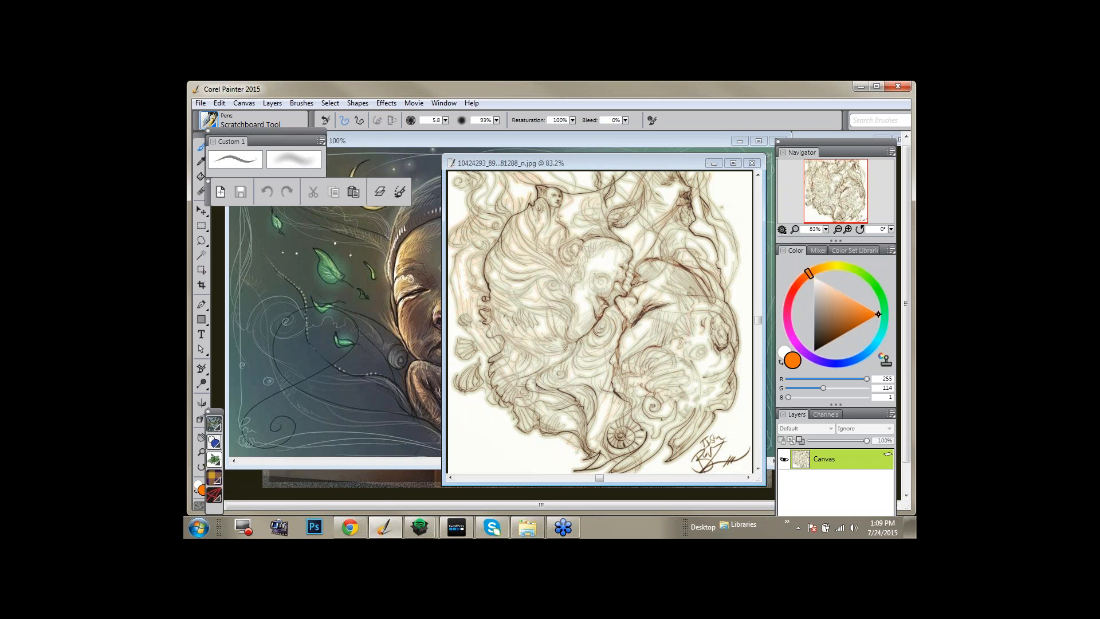
{"action": "left_click", "coordinate": [760, 166]}
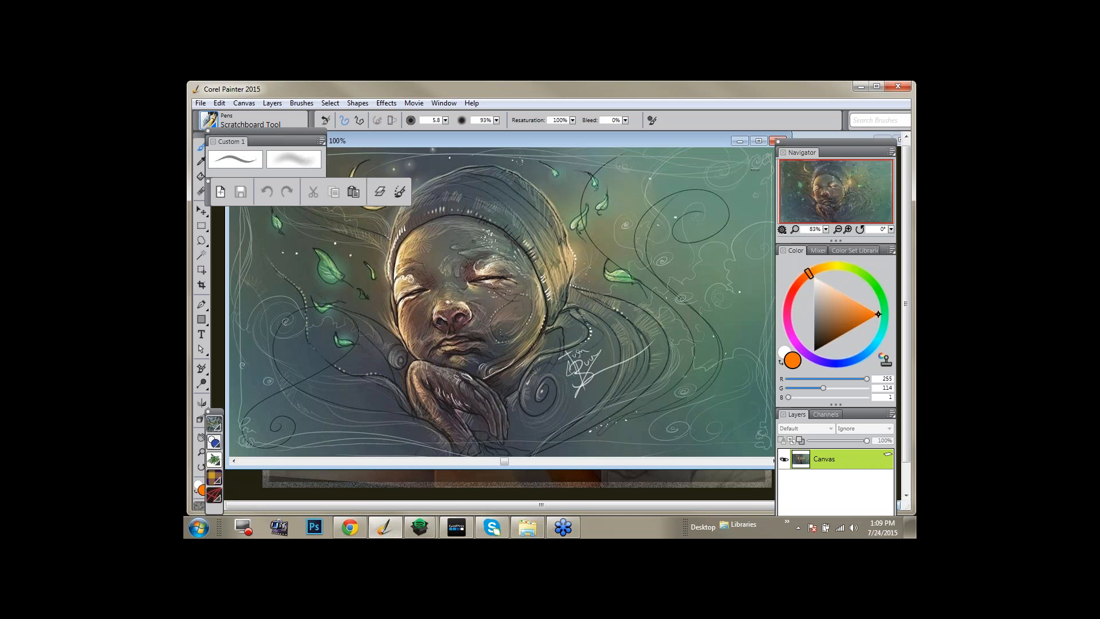
Move the sleeping baby painting aside to uncover the artwork behind it, and close the painting.
{"action": "mouse_move", "coordinate": [604, 139]}
{"action": "left_mouse_down"}
{"action": "mouse_move", "coordinate": [683, 148]}
{"action": "mouse_move", "coordinate": [661, 136]}
{"action": "left_mouse_up"}
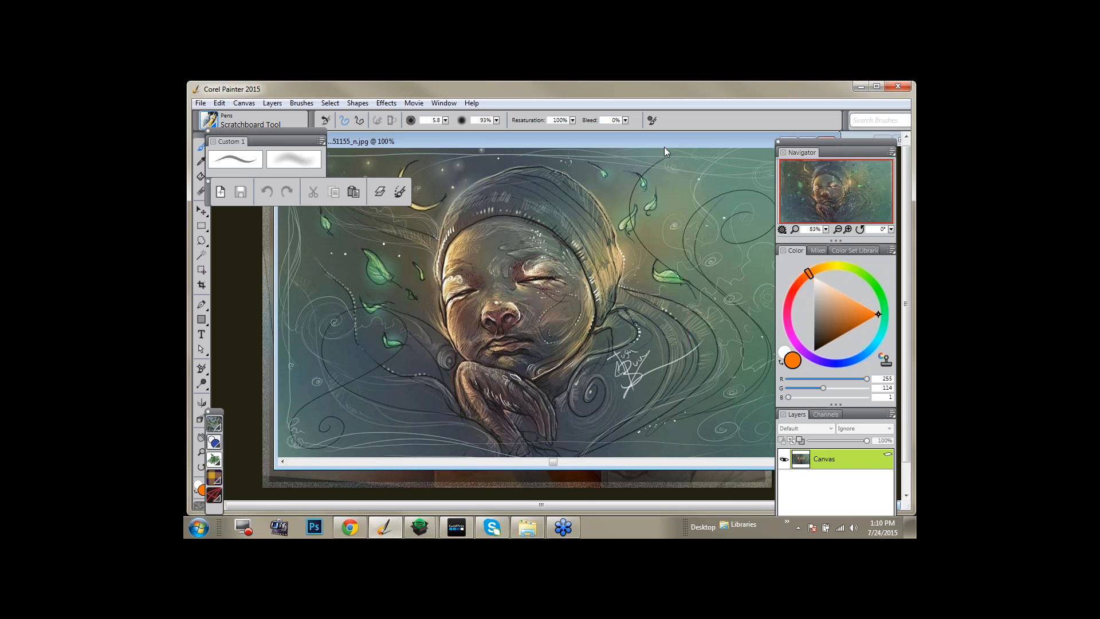
{"action": "left_click_drag", "start_coordinate": [665, 146], "coordinate": [714, 312]}
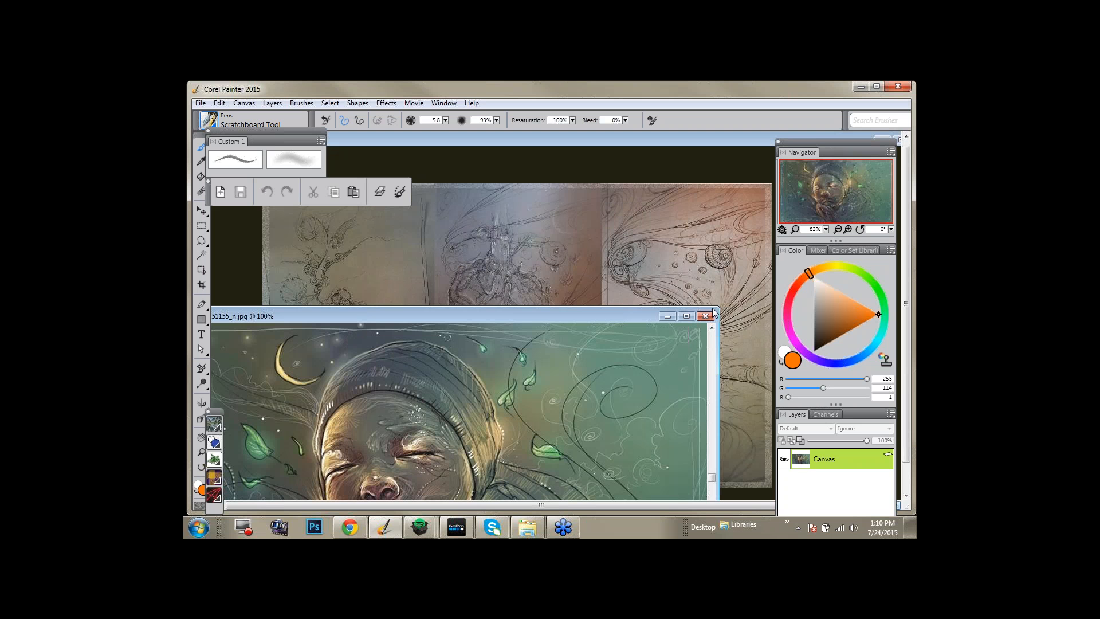
{"action": "left_click", "coordinate": [711, 315]}
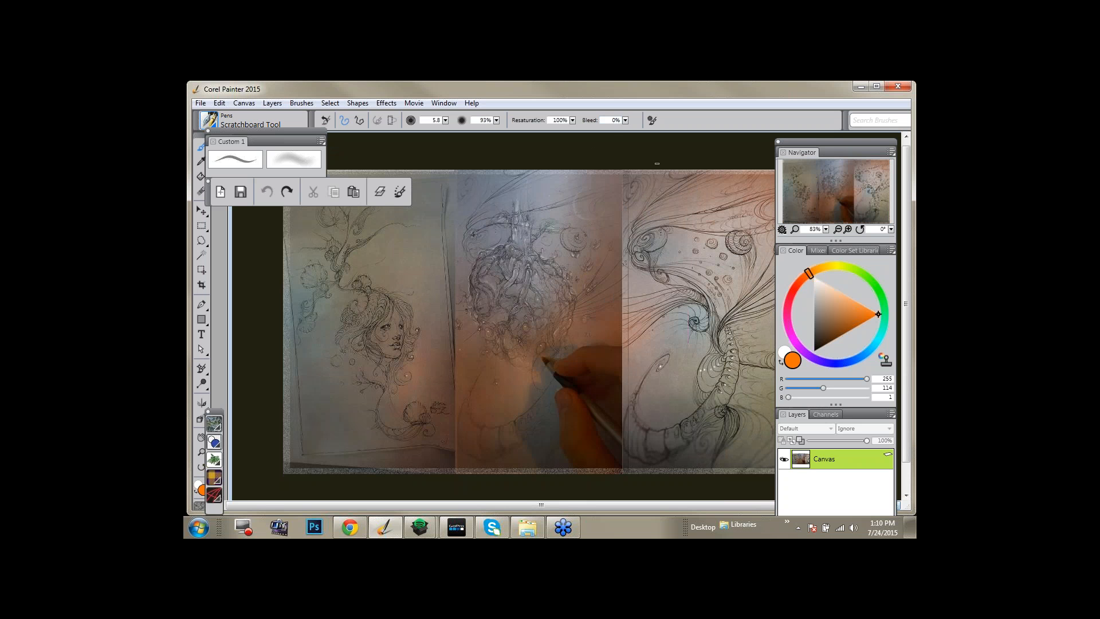
Examine the three-panel pencil sketch with all of its panels in view.
{"action": "left_click", "coordinate": [865, 196]}
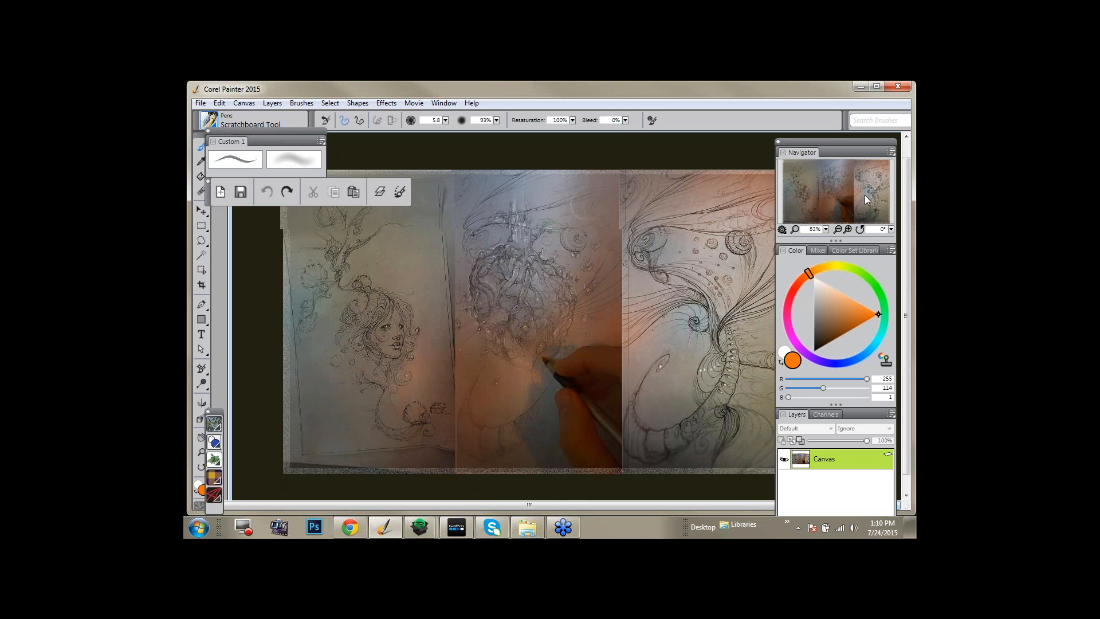
{"action": "left_click_drag", "start_coordinate": [864, 195], "coordinate": [857, 210]}
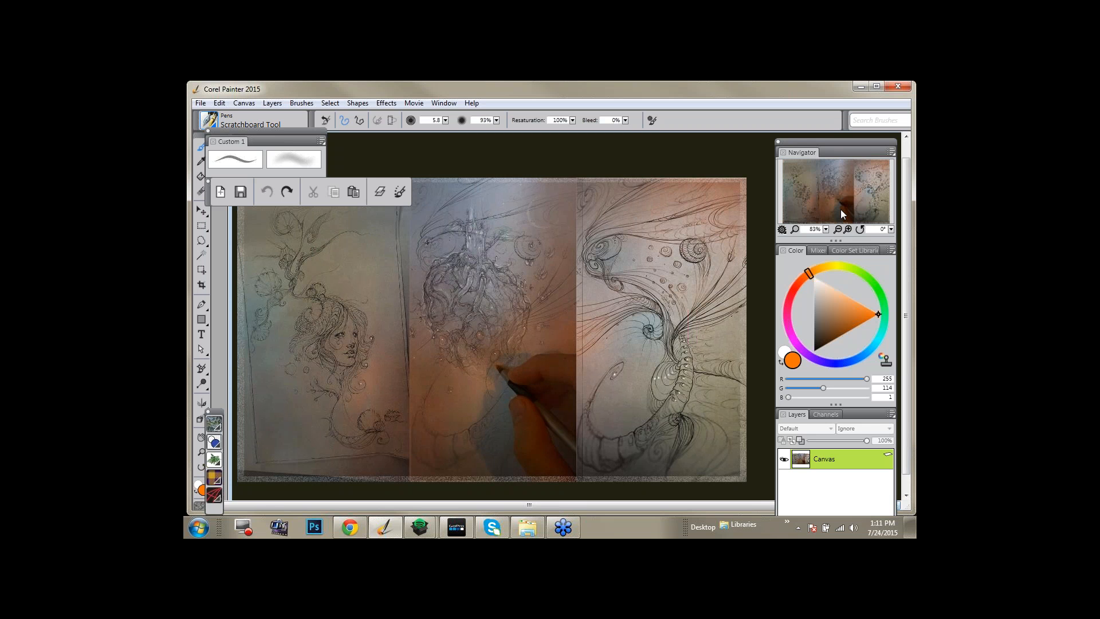
{"action": "key", "text": "ctrl+y"}
Create a new image from the Painter Default preset, 1600 by 900 pixels at 150 pixels per inch.
{"action": "left_click", "coordinate": [200, 103]}
{"action": "left_click", "coordinate": [226, 117]}
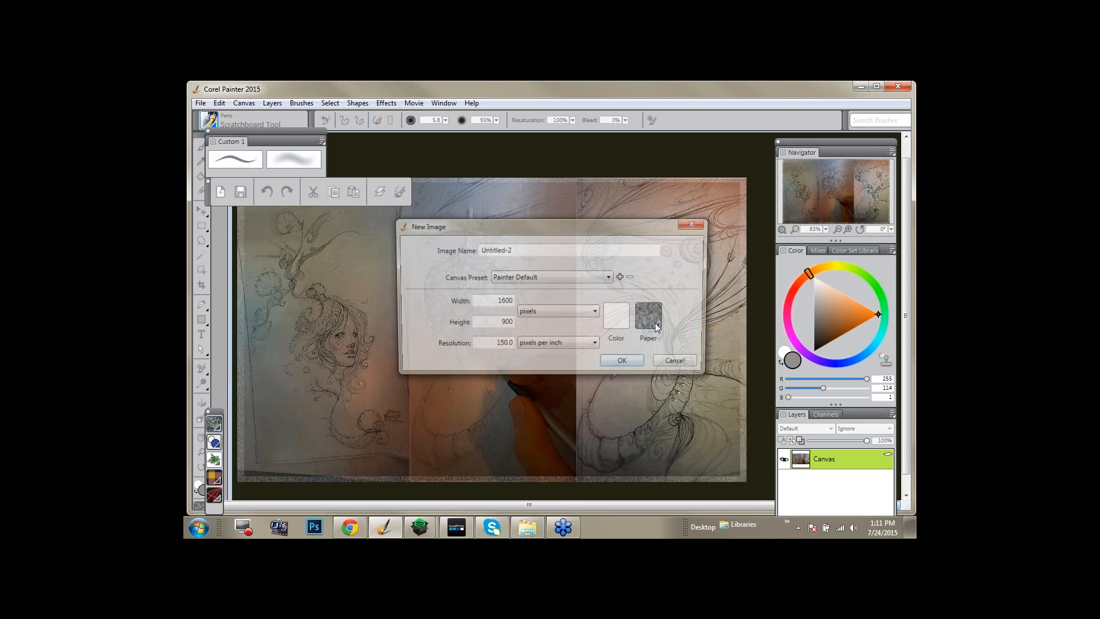
{"action": "key", "text": "Return"}
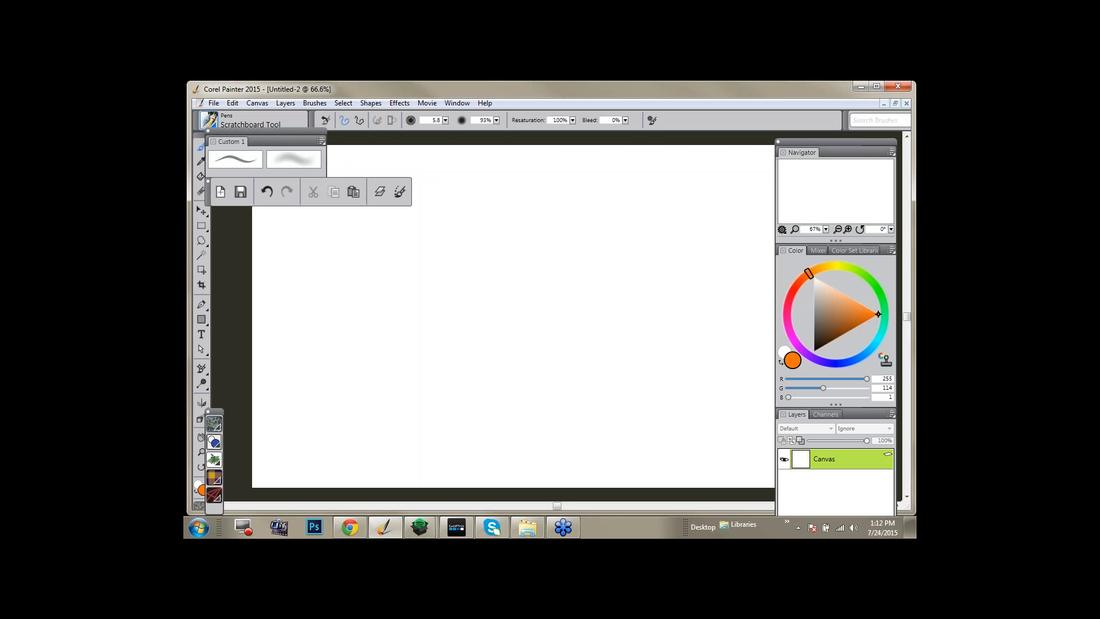
Fill the blank canvas with neutral light gray (RGB 214, 214, 214) and set that color as the paper color.
{"action": "left_click", "coordinate": [209, 178]}
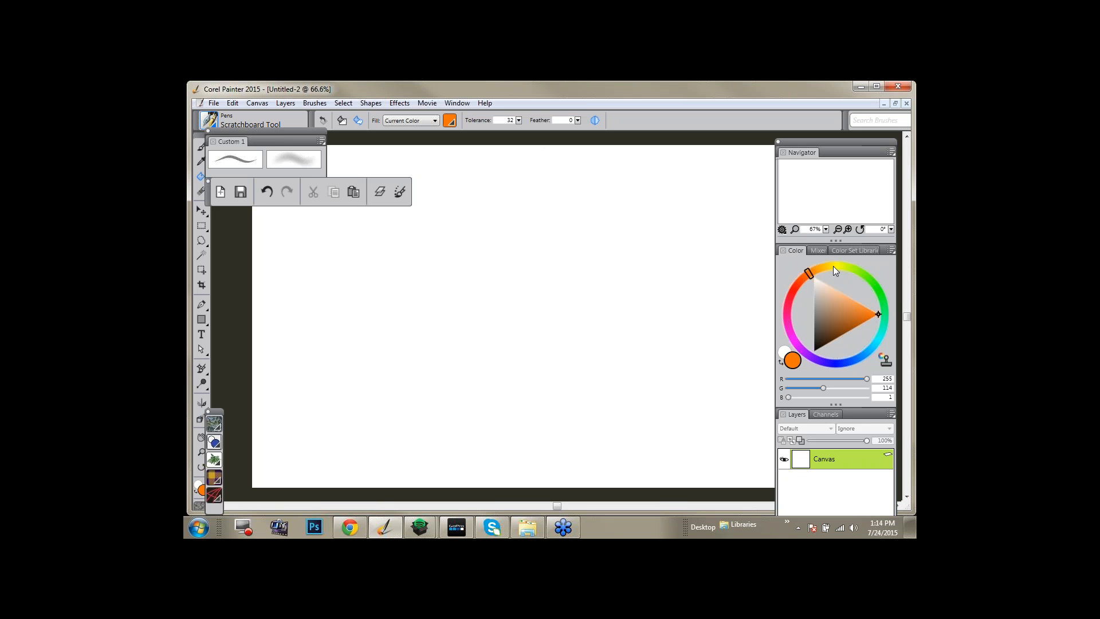
{"action": "left_click", "coordinate": [821, 286]}
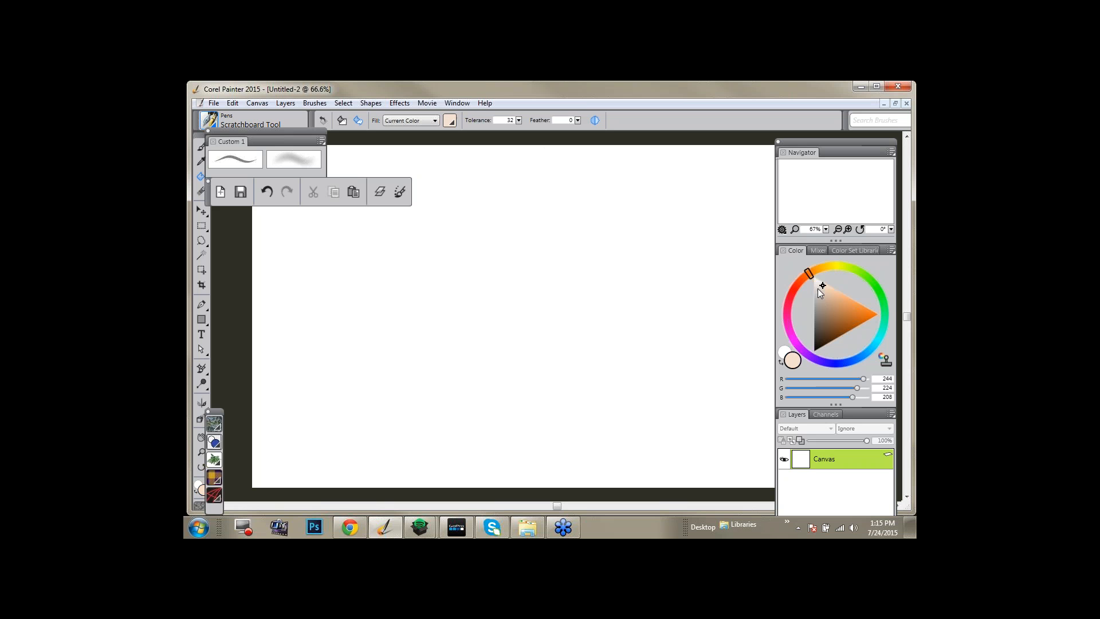
{"action": "left_click_drag", "start_coordinate": [817, 288], "coordinate": [814, 287]}
{"action": "left_click_drag", "start_coordinate": [816, 286], "coordinate": [816, 287]}
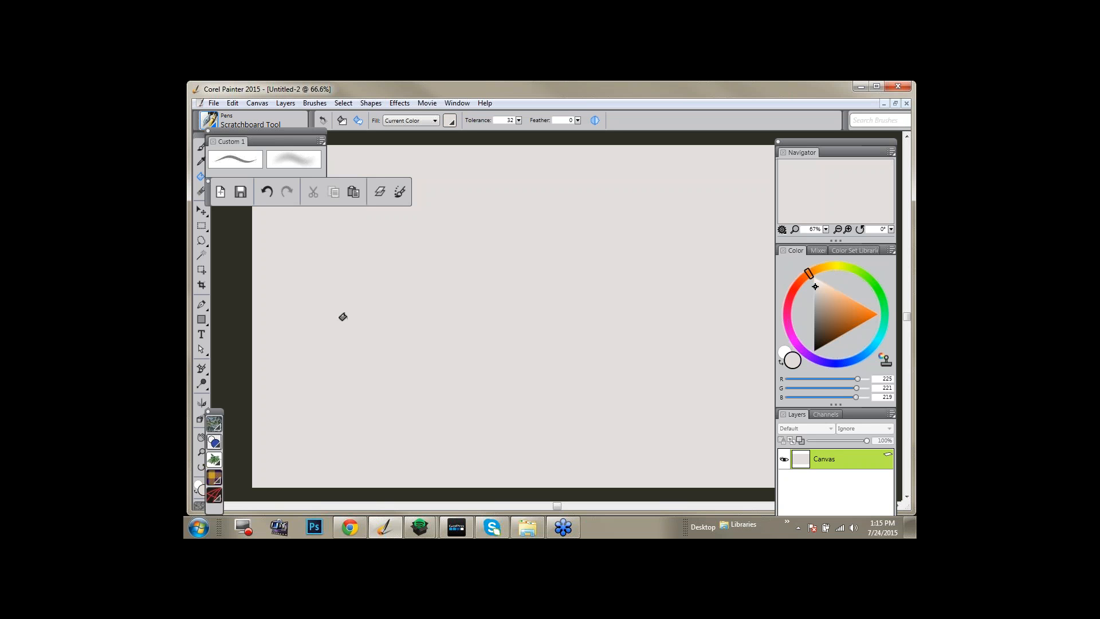
{"action": "left_click", "coordinate": [816, 289]}
{"action": "left_click", "coordinate": [813, 289]}
{"action": "left_click", "coordinate": [686, 301]}
{"action": "left_click", "coordinate": [252, 104]}
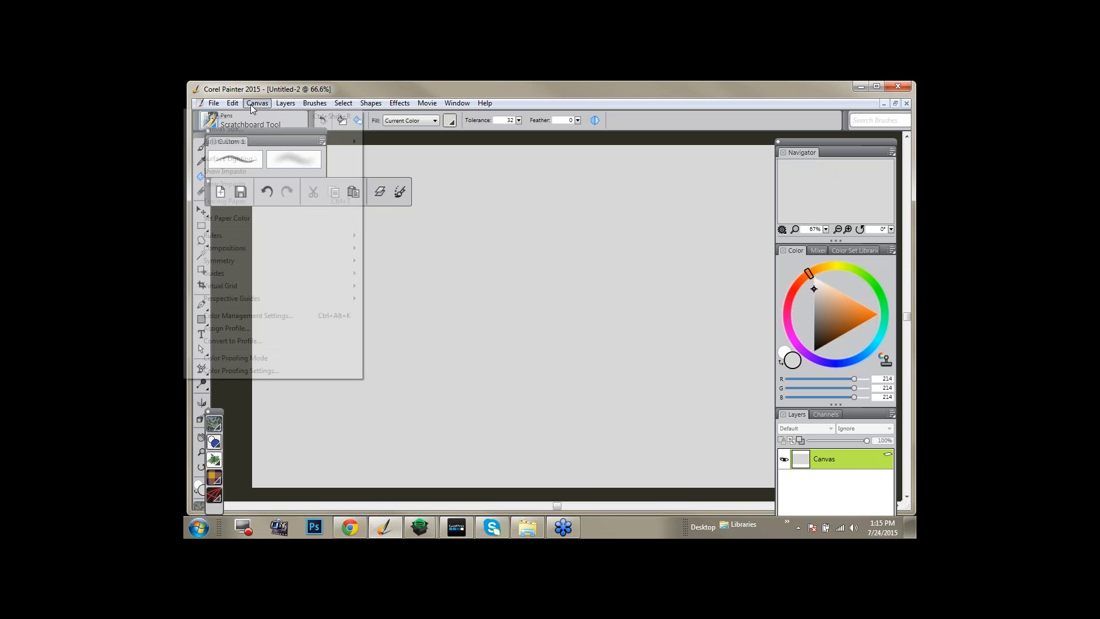
{"action": "left_click", "coordinate": [262, 219]}
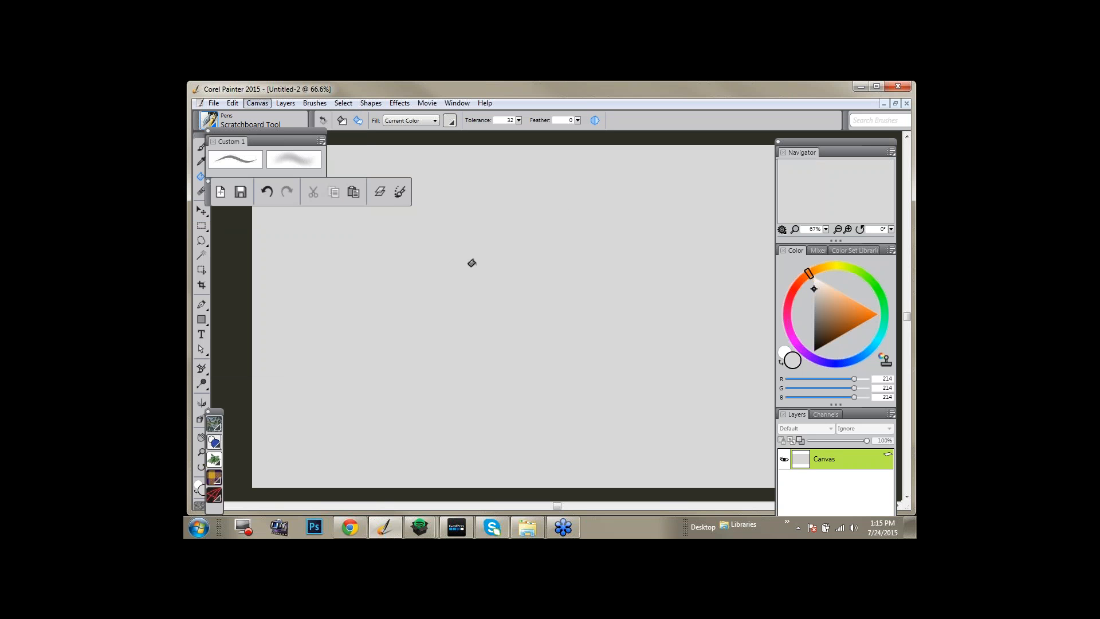
Activate the Brush tool with the Scratchboard Tool pen variant for drawing on the canvas.
{"action": "left_click", "coordinate": [201, 191]}
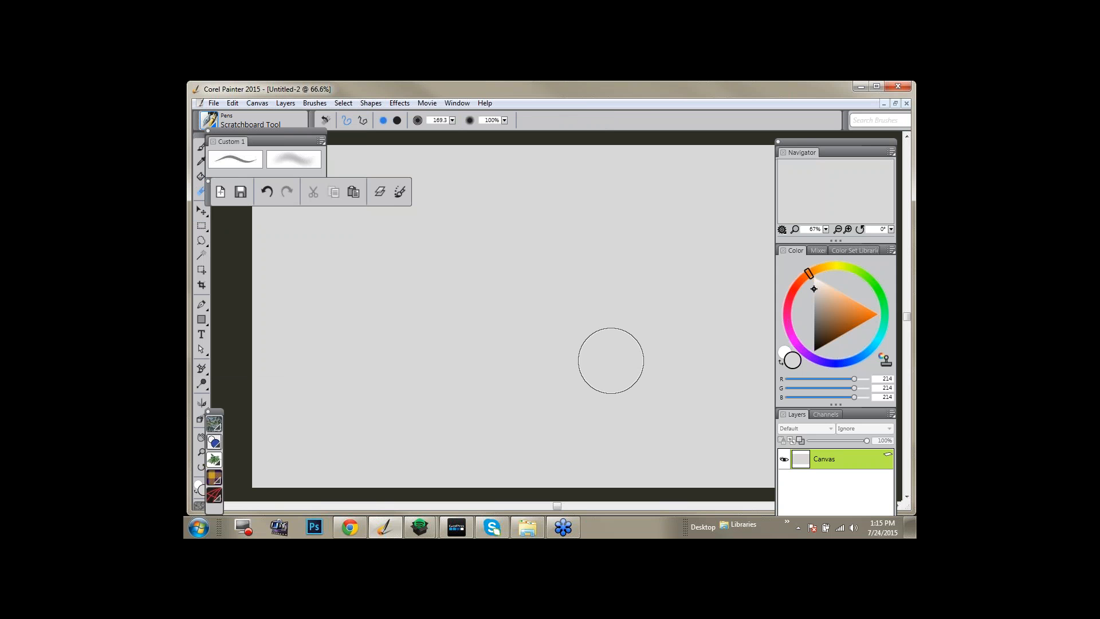
{"action": "left_click", "coordinate": [201, 147]}
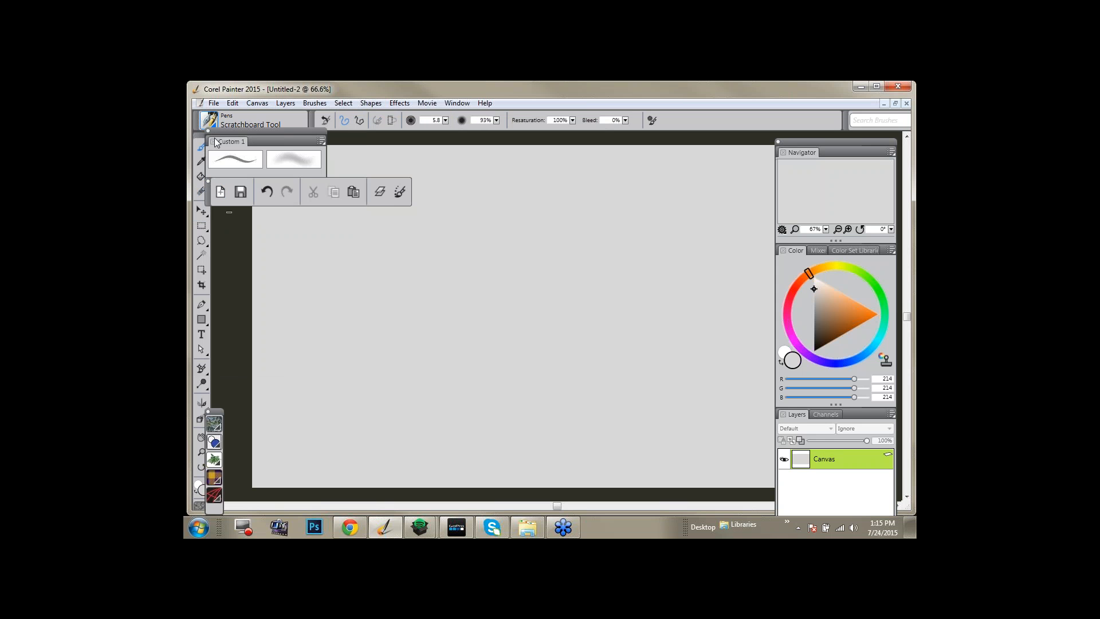
{"action": "left_click", "coordinate": [258, 104]}
{"action": "left_click", "coordinate": [258, 105]}
{"action": "left_click", "coordinate": [247, 104]}
{"action": "left_click", "coordinate": [471, 192]}
Add a new layer above the canvas, and float the Layers panel over the edge of the color panel.
{"action": "left_click_drag", "start_coordinate": [800, 410], "coordinate": [800, 414]}
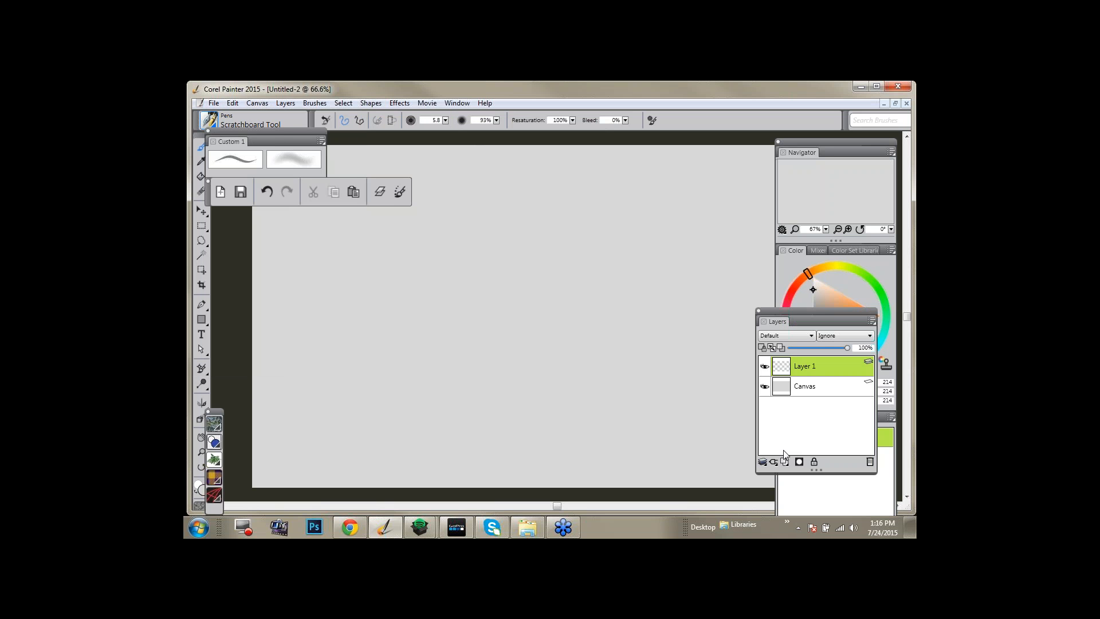
{"action": "left_click_drag", "start_coordinate": [800, 309], "coordinate": [698, 326]}
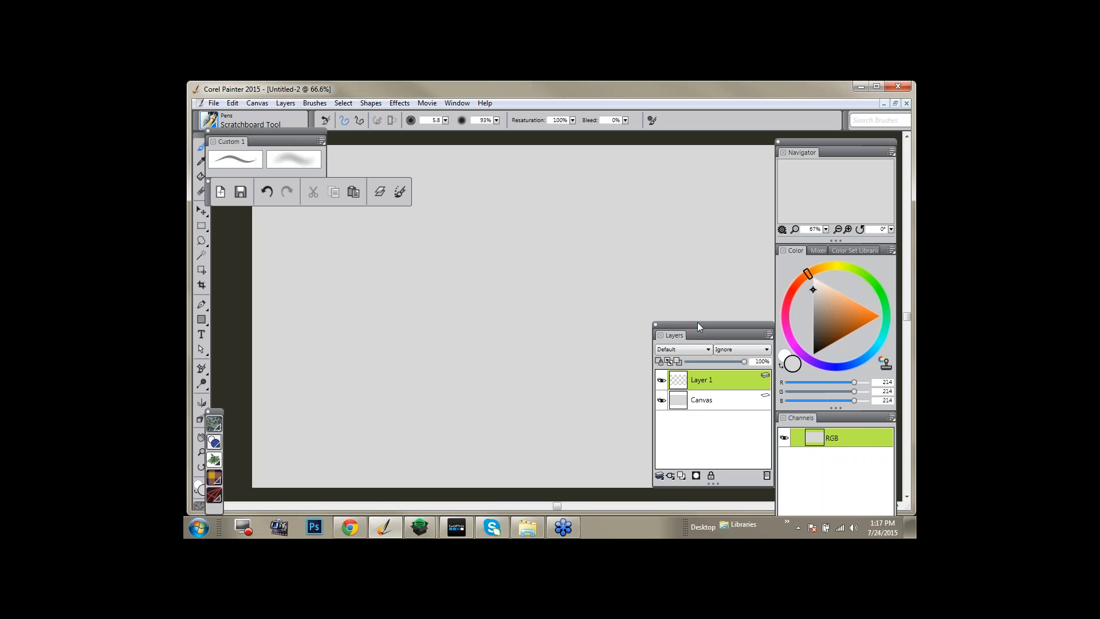
{"action": "left_click_drag", "start_coordinate": [705, 323], "coordinate": [797, 327]}
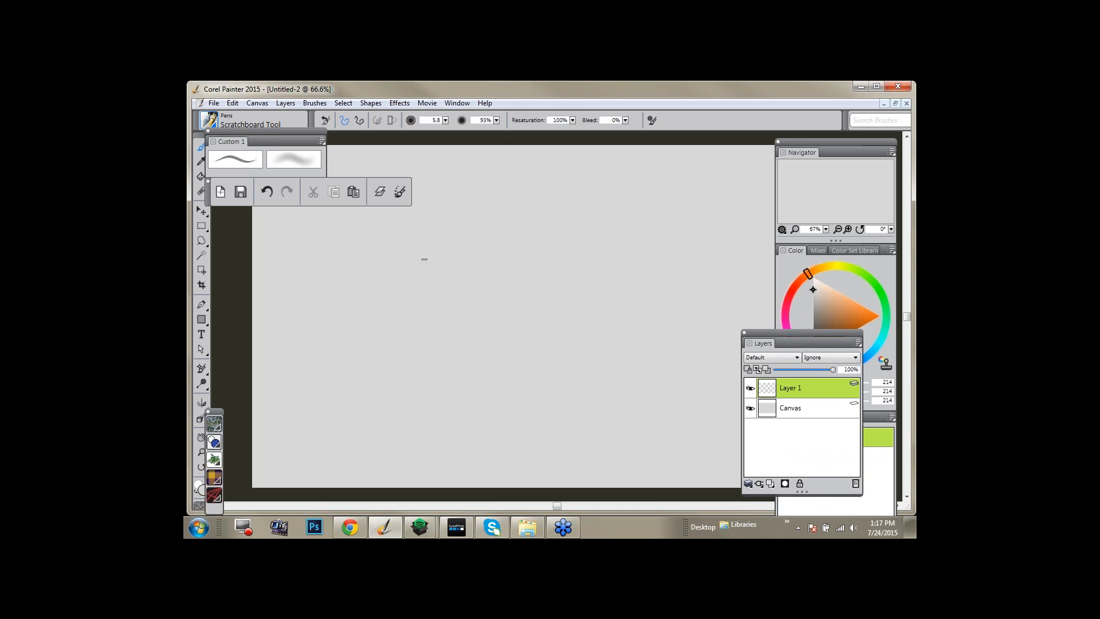
Set the Scratchboard Tool's opacity to 51% and choose black as the drawing color.
{"action": "key", "text": "6"}
{"action": "key", "text": "3"}
{"action": "left_click", "coordinate": [497, 120]}
{"action": "left_click", "coordinate": [344, 103]}
{"action": "left_click", "coordinate": [339, 116]}
{"action": "left_click", "coordinate": [821, 341]}
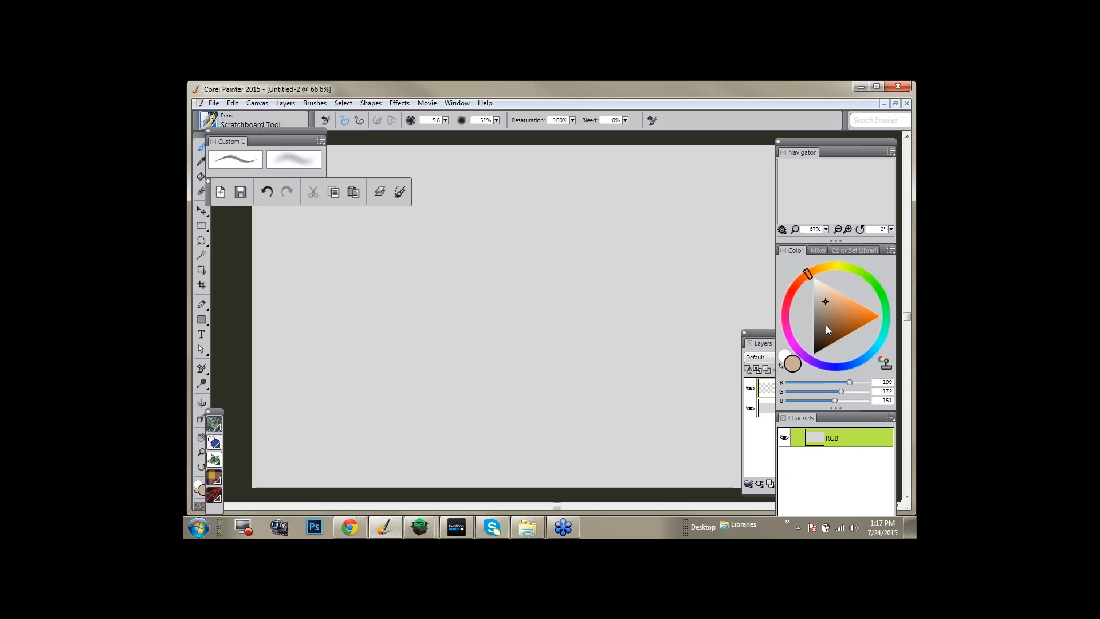
{"action": "left_click", "coordinate": [813, 354]}
{"action": "mouse_move", "coordinate": [513, 229]}
{"action": "left_mouse_down"}
{"action": "mouse_move", "coordinate": [483, 264]}
{"action": "mouse_move", "coordinate": [531, 239]}
{"action": "mouse_move", "coordinate": [498, 272]}
{"action": "mouse_move", "coordinate": [535, 274]}
{"action": "mouse_move", "coordinate": [506, 303]}
{"action": "mouse_move", "coordinate": [530, 347]}
{"action": "left_mouse_up"}
{"action": "key", "text": "ctrl+z"}
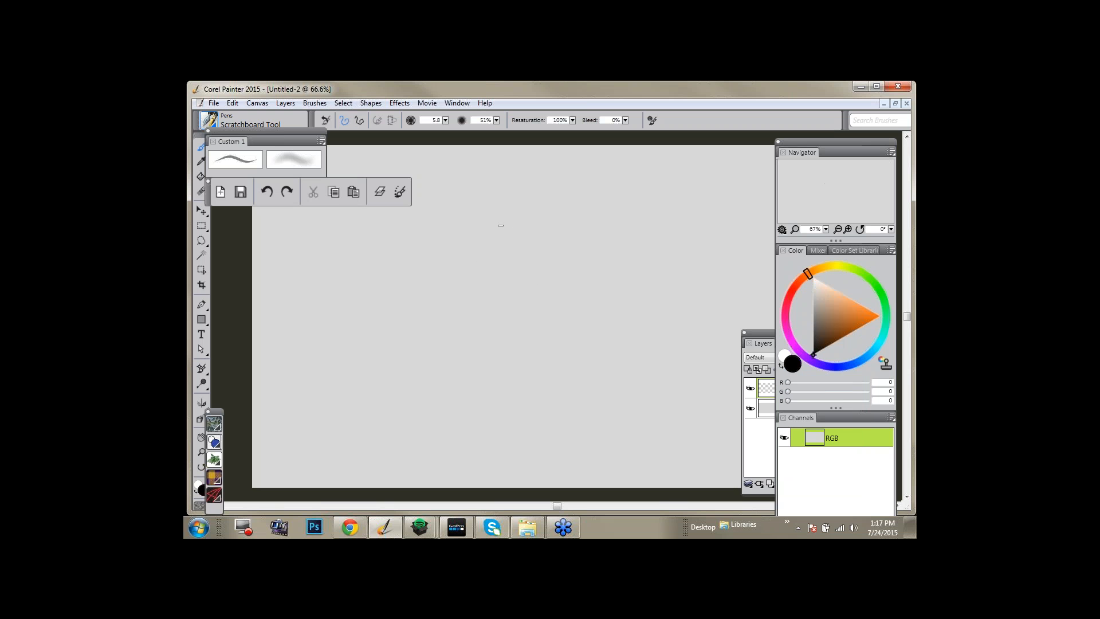
{"action": "mouse_move", "coordinate": [488, 239]}
{"action": "left_mouse_down"}
{"action": "mouse_move", "coordinate": [466, 271]}
{"action": "mouse_move", "coordinate": [503, 220]}
{"action": "mouse_move", "coordinate": [455, 285]}
{"action": "mouse_move", "coordinate": [502, 215]}
{"action": "mouse_move", "coordinate": [469, 251]}
{"action": "left_mouse_up"}
{"action": "key", "text": "ctrl+z"}
{"action": "key", "text": "ctrl+z"}
{"action": "mouse_move", "coordinate": [485, 248]}
{"action": "left_mouse_down"}
{"action": "mouse_move", "coordinate": [470, 294]}
{"action": "mouse_move", "coordinate": [494, 250]}
{"action": "mouse_move", "coordinate": [482, 295]}
{"action": "mouse_move", "coordinate": [482, 250]}
{"action": "mouse_move", "coordinate": [464, 284]}
{"action": "mouse_move", "coordinate": [484, 247]}
{"action": "mouse_move", "coordinate": [553, 225]}
{"action": "mouse_move", "coordinate": [515, 239]}
{"action": "mouse_move", "coordinate": [584, 240]}
{"action": "mouse_move", "coordinate": [570, 248]}
{"action": "mouse_move", "coordinate": [579, 259]}
{"action": "mouse_move", "coordinate": [555, 242]}
{"action": "mouse_move", "coordinate": [541, 288]}
{"action": "mouse_move", "coordinate": [551, 347]}
{"action": "left_mouse_up"}
{"action": "key", "text": "ctrl+z"}
Sketch the first loose, light swirling lines in two clusters around the middle of the canvas.
{"action": "left_click_drag", "start_coordinate": [538, 245], "coordinate": [529, 261]}
{"action": "mouse_move", "coordinate": [542, 243]}
{"action": "left_mouse_down"}
{"action": "mouse_move", "coordinate": [530, 296]}
{"action": "mouse_move", "coordinate": [551, 319]}
{"action": "mouse_move", "coordinate": [572, 314]}
{"action": "mouse_move", "coordinate": [593, 367]}
{"action": "mouse_move", "coordinate": [542, 435]}
{"action": "left_mouse_up"}
{"action": "mouse_move", "coordinate": [579, 402]}
{"action": "left_mouse_down"}
{"action": "mouse_move", "coordinate": [593, 366]}
{"action": "mouse_move", "coordinate": [562, 305]}
{"action": "mouse_move", "coordinate": [579, 310]}
{"action": "left_mouse_up"}
{"action": "mouse_move", "coordinate": [468, 309]}
{"action": "left_mouse_down"}
{"action": "mouse_move", "coordinate": [444, 309]}
{"action": "mouse_move", "coordinate": [452, 296]}
{"action": "mouse_move", "coordinate": [416, 316]}
{"action": "left_mouse_up"}
{"action": "mouse_move", "coordinate": [453, 275]}
{"action": "left_mouse_down"}
{"action": "mouse_move", "coordinate": [458, 307]}
{"action": "mouse_move", "coordinate": [468, 263]}
{"action": "mouse_move", "coordinate": [453, 232]}
{"action": "mouse_move", "coordinate": [454, 257]}
{"action": "mouse_move", "coordinate": [461, 240]}
{"action": "mouse_move", "coordinate": [445, 229]}
{"action": "mouse_move", "coordinate": [443, 258]}
{"action": "mouse_move", "coordinate": [459, 273]}
{"action": "mouse_move", "coordinate": [440, 254]}
{"action": "mouse_move", "coordinate": [466, 264]}
{"action": "mouse_move", "coordinate": [419, 247]}
{"action": "mouse_move", "coordinate": [446, 240]}
{"action": "mouse_move", "coordinate": [435, 263]}
{"action": "left_mouse_up"}
{"action": "key", "text": "ctrl+z"}
{"action": "mouse_move", "coordinate": [472, 234]}
{"action": "left_mouse_down"}
{"action": "mouse_move", "coordinate": [501, 197]}
{"action": "mouse_move", "coordinate": [498, 216]}
{"action": "left_mouse_up"}
{"action": "mouse_move", "coordinate": [479, 275]}
{"action": "left_mouse_down"}
{"action": "mouse_move", "coordinate": [470, 281]}
{"action": "mouse_move", "coordinate": [477, 354]}
{"action": "mouse_move", "coordinate": [459, 346]}
{"action": "mouse_move", "coordinate": [476, 346]}
{"action": "mouse_move", "coordinate": [474, 336]}
{"action": "mouse_move", "coordinate": [467, 344]}
{"action": "mouse_move", "coordinate": [479, 352]}
{"action": "left_mouse_up"}
{"action": "mouse_move", "coordinate": [459, 315]}
{"action": "left_mouse_down"}
{"action": "mouse_move", "coordinate": [467, 322]}
{"action": "mouse_move", "coordinate": [448, 329]}
{"action": "left_mouse_up"}
{"action": "mouse_move", "coordinate": [439, 342]}
{"action": "left_mouse_down"}
{"action": "mouse_move", "coordinate": [452, 332]}
{"action": "mouse_move", "coordinate": [494, 346]}
{"action": "mouse_move", "coordinate": [471, 375]}
{"action": "left_mouse_up"}
Extend both clusters with spiral curls and trailing strands, including a large curl at the left cluster's lower end.
{"action": "left_click_drag", "start_coordinate": [539, 188], "coordinate": [542, 235]}
{"action": "mouse_move", "coordinate": [558, 300]}
{"action": "left_mouse_down"}
{"action": "mouse_move", "coordinate": [552, 293]}
{"action": "mouse_move", "coordinate": [556, 307]}
{"action": "left_mouse_up"}
{"action": "mouse_move", "coordinate": [549, 354]}
{"action": "left_mouse_down"}
{"action": "mouse_move", "coordinate": [574, 385]}
{"action": "mouse_move", "coordinate": [589, 364]}
{"action": "mouse_move", "coordinate": [583, 321]}
{"action": "mouse_move", "coordinate": [586, 363]}
{"action": "left_mouse_up"}
{"action": "mouse_move", "coordinate": [550, 323]}
{"action": "left_mouse_down"}
{"action": "mouse_move", "coordinate": [568, 327]}
{"action": "mouse_move", "coordinate": [560, 315]}
{"action": "mouse_move", "coordinate": [589, 340]}
{"action": "left_mouse_up"}
{"action": "mouse_move", "coordinate": [423, 346]}
{"action": "left_mouse_down"}
{"action": "mouse_move", "coordinate": [454, 351]}
{"action": "mouse_move", "coordinate": [404, 391]}
{"action": "mouse_move", "coordinate": [423, 388]}
{"action": "mouse_move", "coordinate": [422, 377]}
{"action": "mouse_move", "coordinate": [426, 411]}
{"action": "mouse_move", "coordinate": [425, 393]}
{"action": "mouse_move", "coordinate": [398, 400]}
{"action": "mouse_move", "coordinate": [423, 397]}
{"action": "left_mouse_up"}
{"action": "mouse_move", "coordinate": [570, 264]}
{"action": "left_mouse_down"}
{"action": "mouse_move", "coordinate": [567, 276]}
{"action": "mouse_move", "coordinate": [569, 265]}
{"action": "mouse_move", "coordinate": [596, 282]}
{"action": "mouse_move", "coordinate": [613, 321]}
{"action": "left_mouse_up"}
{"action": "left_click_drag", "start_coordinate": [543, 295], "coordinate": [589, 281]}
{"action": "left_click_drag", "start_coordinate": [437, 230], "coordinate": [436, 271]}
{"action": "mouse_move", "coordinate": [440, 294]}
{"action": "left_mouse_down"}
{"action": "mouse_move", "coordinate": [422, 307]}
{"action": "mouse_move", "coordinate": [440, 353]}
{"action": "mouse_move", "coordinate": [423, 400]}
{"action": "left_mouse_up"}
{"action": "left_click_drag", "start_coordinate": [413, 329], "coordinate": [427, 332]}
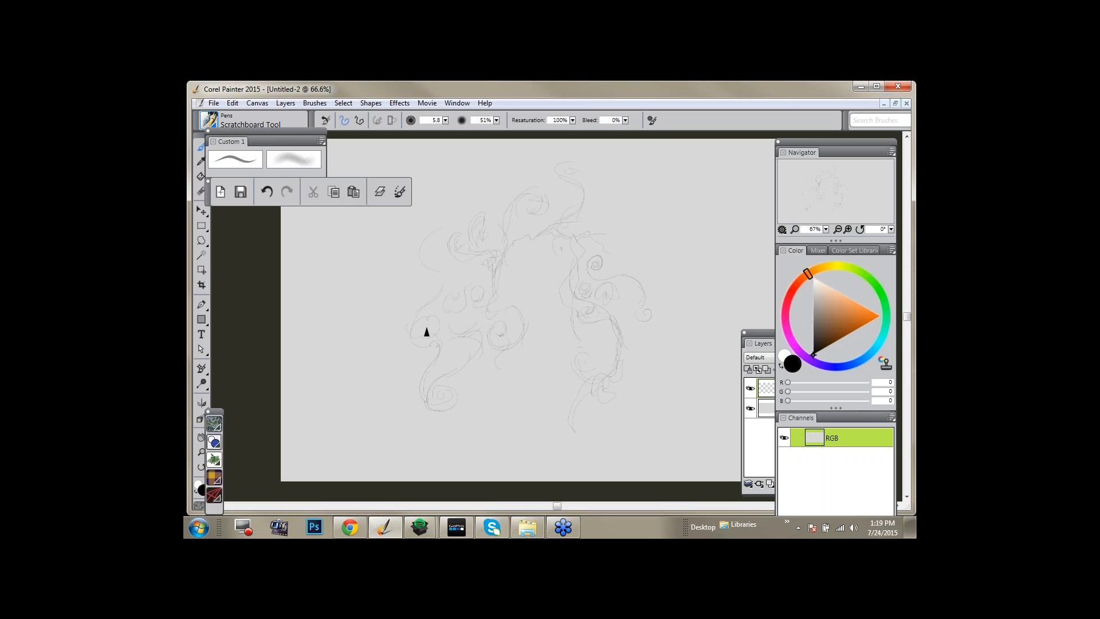
Sketch a curving contour to the right of the swirls, with long flowing strands ending in spiral curls.
{"action": "mouse_move", "coordinate": [650, 358]}
{"action": "left_mouse_down"}
{"action": "mouse_move", "coordinate": [608, 355]}
{"action": "mouse_move", "coordinate": [635, 439]}
{"action": "left_mouse_up"}
{"action": "mouse_move", "coordinate": [598, 338]}
{"action": "left_mouse_down"}
{"action": "mouse_move", "coordinate": [614, 330]}
{"action": "mouse_move", "coordinate": [655, 223]}
{"action": "left_mouse_up"}
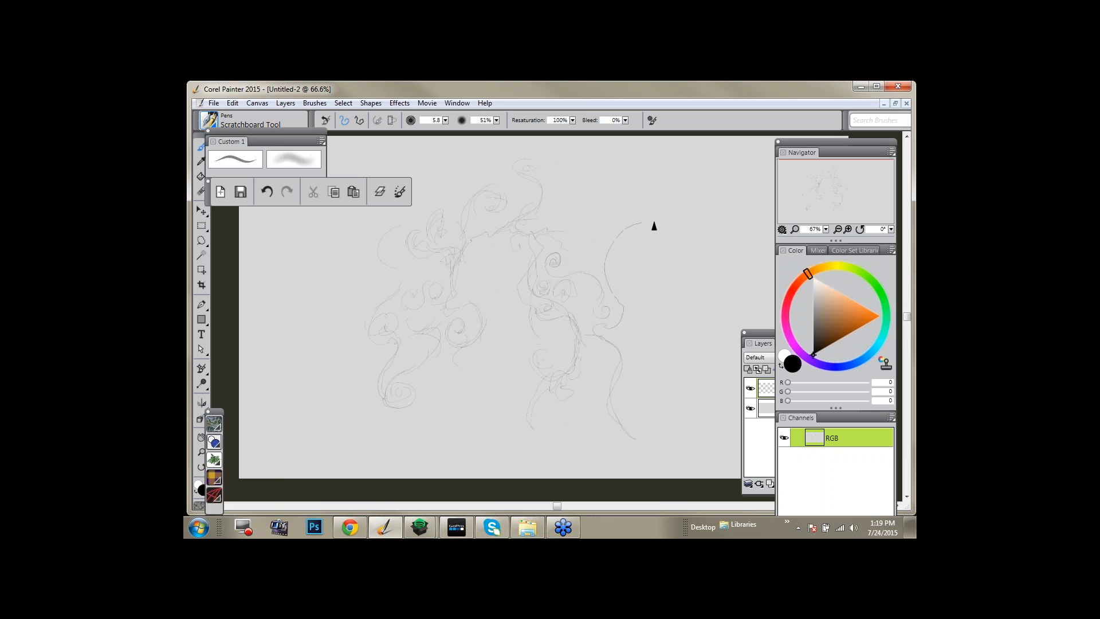
{"action": "mouse_move", "coordinate": [640, 228]}
{"action": "left_mouse_down"}
{"action": "mouse_move", "coordinate": [627, 256]}
{"action": "mouse_move", "coordinate": [608, 259]}
{"action": "mouse_move", "coordinate": [725, 235]}
{"action": "mouse_move", "coordinate": [614, 276]}
{"action": "mouse_move", "coordinate": [622, 265]}
{"action": "mouse_move", "coordinate": [600, 298]}
{"action": "mouse_move", "coordinate": [654, 313]}
{"action": "mouse_move", "coordinate": [634, 322]}
{"action": "mouse_move", "coordinate": [653, 311]}
{"action": "mouse_move", "coordinate": [654, 270]}
{"action": "mouse_move", "coordinate": [685, 272]}
{"action": "mouse_move", "coordinate": [702, 298]}
{"action": "mouse_move", "coordinate": [707, 313]}
{"action": "mouse_move", "coordinate": [683, 324]}
{"action": "mouse_move", "coordinate": [710, 303]}
{"action": "left_mouse_up"}
{"action": "key", "text": "space"}
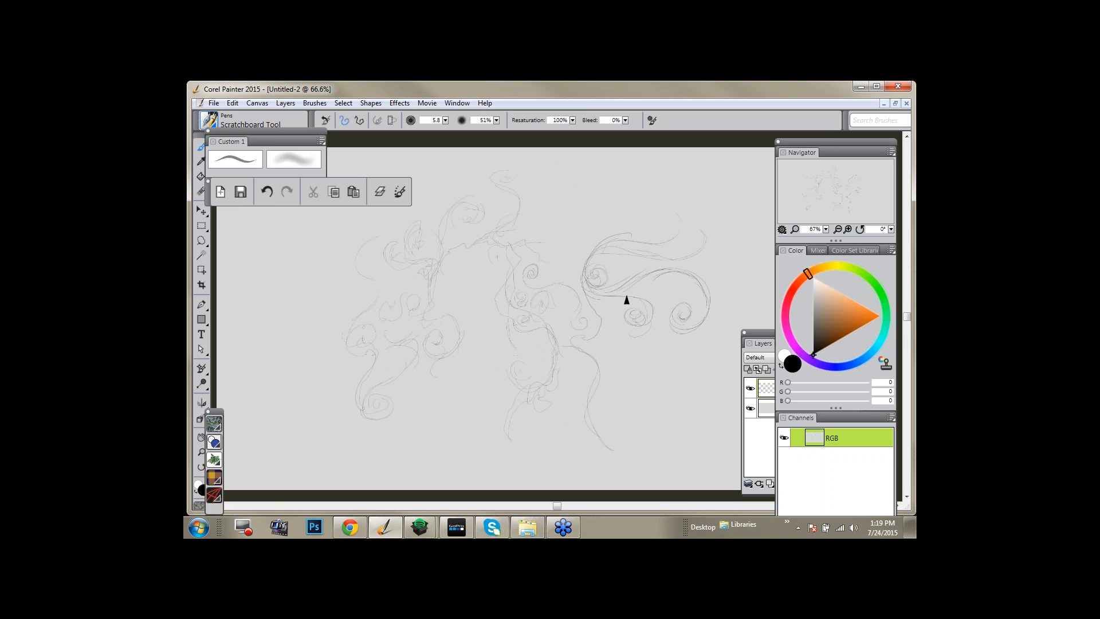
{"action": "mouse_move", "coordinate": [584, 284]}
{"action": "left_mouse_down"}
{"action": "mouse_move", "coordinate": [623, 199]}
{"action": "mouse_move", "coordinate": [599, 262]}
{"action": "mouse_move", "coordinate": [582, 252]}
{"action": "mouse_move", "coordinate": [623, 218]}
{"action": "left_mouse_up"}
{"action": "key", "text": "ctrl+z"}
{"action": "left_click_drag", "start_coordinate": [582, 274], "coordinate": [568, 275]}
{"action": "mouse_move", "coordinate": [606, 239]}
{"action": "left_mouse_down"}
{"action": "mouse_move", "coordinate": [633, 207]}
{"action": "mouse_move", "coordinate": [621, 195]}
{"action": "left_mouse_up"}
{"action": "mouse_move", "coordinate": [480, 402]}
{"action": "left_mouse_down"}
{"action": "mouse_move", "coordinate": [491, 410]}
{"action": "mouse_move", "coordinate": [481, 403]}
{"action": "left_mouse_up"}
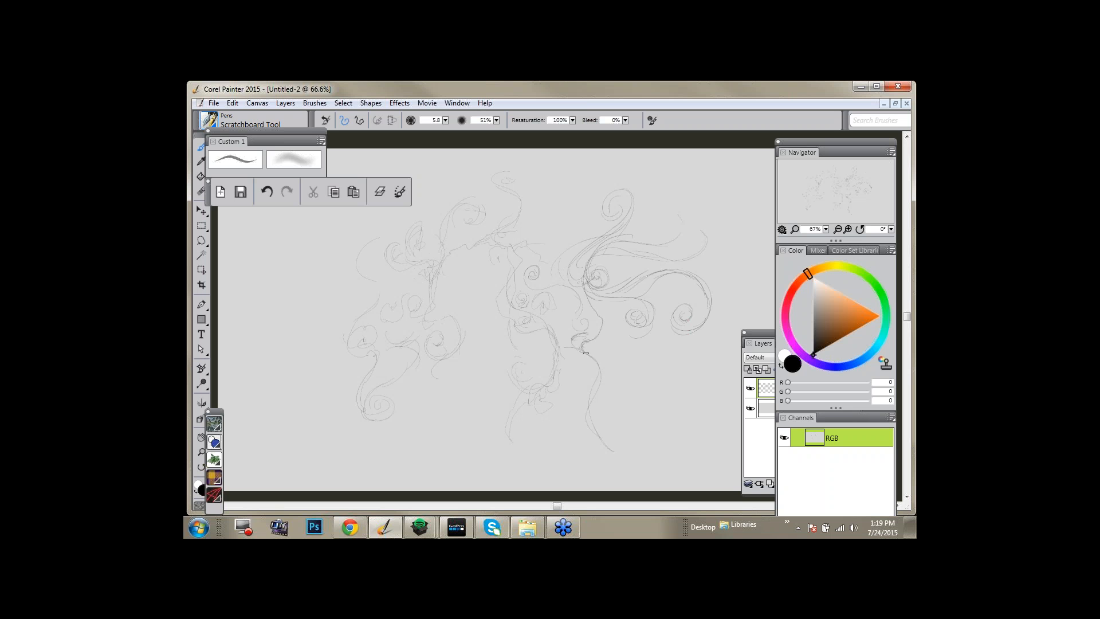
Sketch the large profile's eye, nose, lips, chin and forehead line, and a small eye in the left swirls.
{"action": "left_click_drag", "start_coordinate": [585, 357], "coordinate": [561, 412]}
{"action": "mouse_move", "coordinate": [576, 274]}
{"action": "left_mouse_down"}
{"action": "mouse_move", "coordinate": [580, 298]}
{"action": "mouse_move", "coordinate": [579, 283]}
{"action": "left_mouse_up"}
{"action": "left_click_drag", "start_coordinate": [573, 342], "coordinate": [580, 337]}
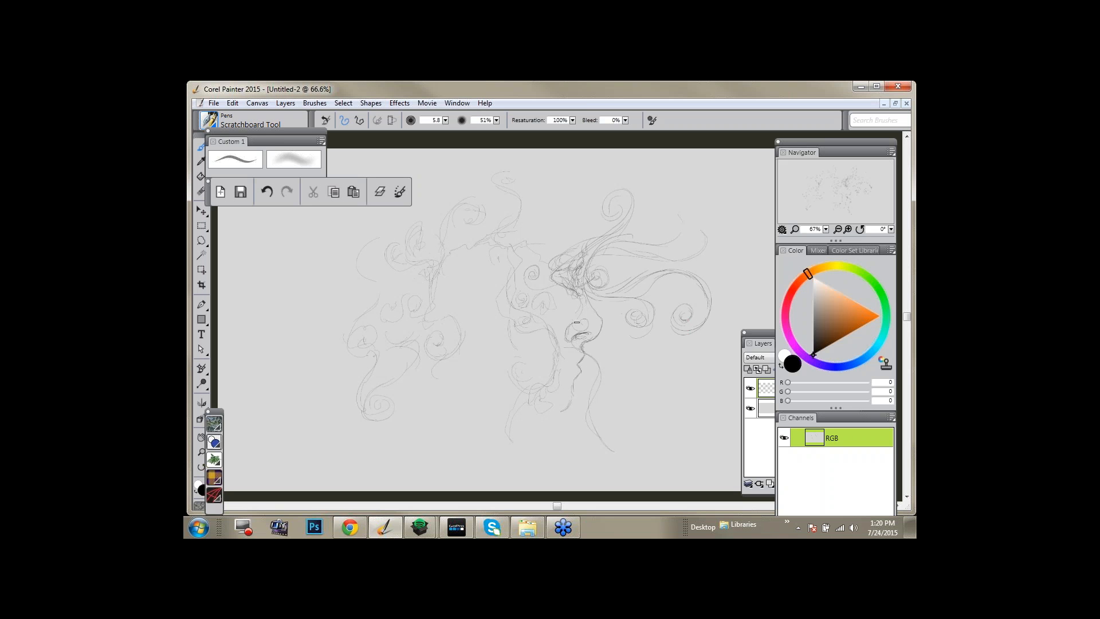
{"action": "left_click_drag", "start_coordinate": [588, 327], "coordinate": [595, 327]}
{"action": "left_click_drag", "start_coordinate": [592, 217], "coordinate": [573, 173]}
{"action": "left_click_drag", "start_coordinate": [494, 370], "coordinate": [535, 407]}
{"action": "left_click_drag", "start_coordinate": [434, 261], "coordinate": [454, 271]}
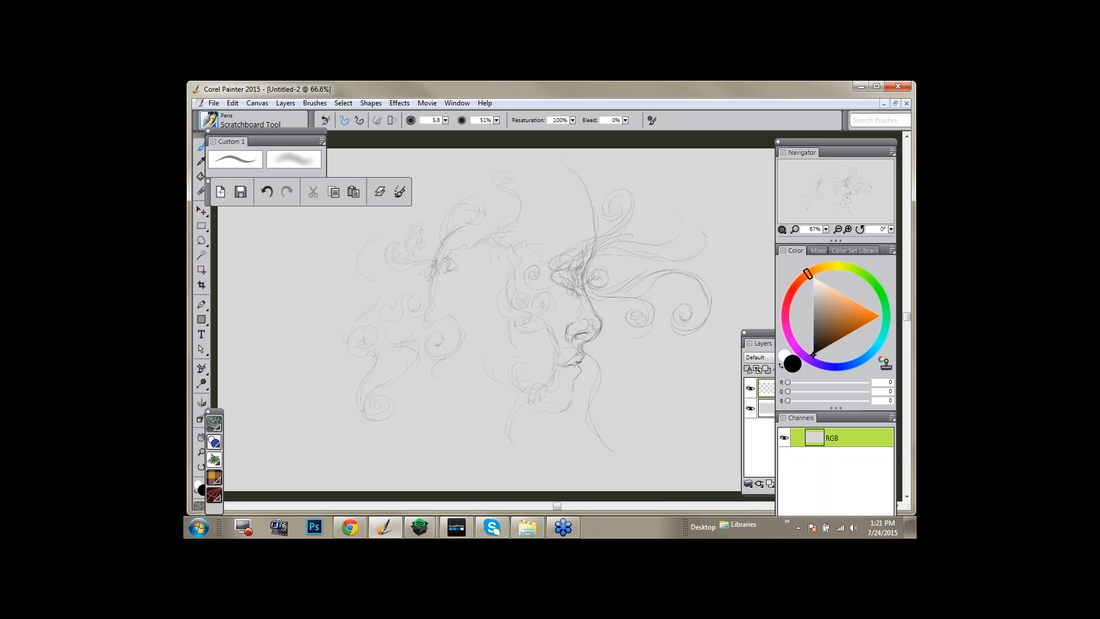
Refine the large profile's chin and jaw, and sweep hair strands over the forehead and down beside the face.
{"action": "mouse_move", "coordinate": [578, 361]}
{"action": "left_mouse_down"}
{"action": "mouse_move", "coordinate": [575, 373]}
{"action": "mouse_move", "coordinate": [573, 386]}
{"action": "mouse_move", "coordinate": [548, 410]}
{"action": "left_mouse_up"}
{"action": "mouse_move", "coordinate": [596, 178]}
{"action": "left_mouse_down"}
{"action": "mouse_move", "coordinate": [551, 149]}
{"action": "mouse_move", "coordinate": [642, 232]}
{"action": "mouse_move", "coordinate": [619, 213]}
{"action": "mouse_move", "coordinate": [630, 225]}
{"action": "left_mouse_up"}
{"action": "left_click_drag", "start_coordinate": [567, 164], "coordinate": [624, 232]}
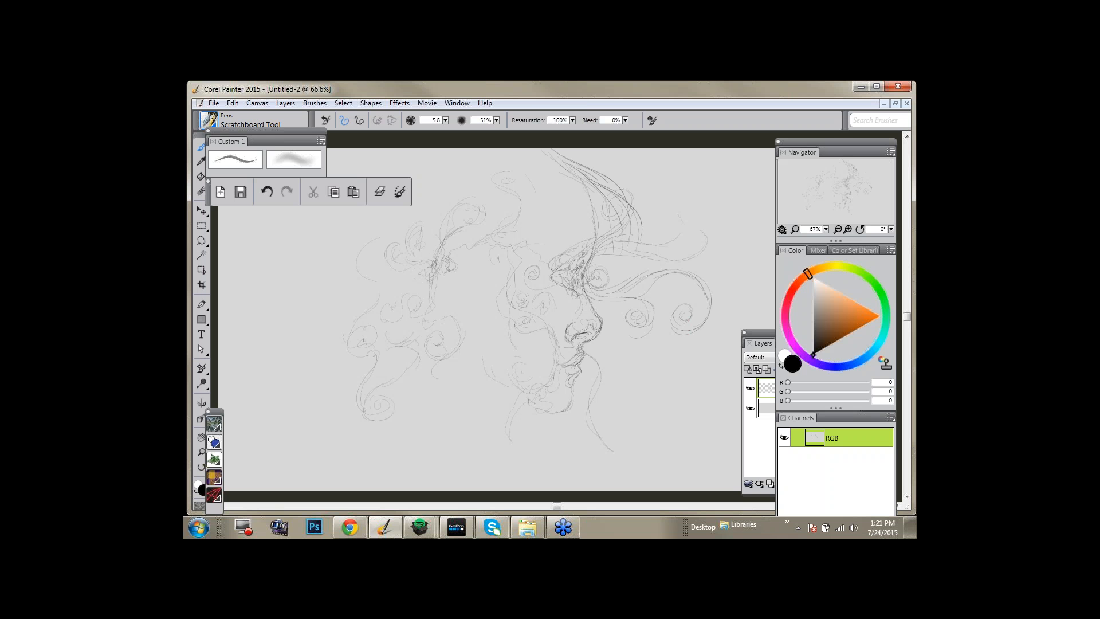
{"action": "left_click_drag", "start_coordinate": [519, 201], "coordinate": [499, 272]}
{"action": "mouse_move", "coordinate": [526, 229]}
{"action": "left_mouse_down"}
{"action": "mouse_move", "coordinate": [503, 302]}
{"action": "mouse_move", "coordinate": [515, 309]}
{"action": "left_mouse_up"}
{"action": "left_click_drag", "start_coordinate": [507, 250], "coordinate": [510, 302]}
{"action": "left_click_drag", "start_coordinate": [524, 149], "coordinate": [602, 223]}
{"action": "left_click_drag", "start_coordinate": [559, 185], "coordinate": [619, 265]}
{"action": "left_click_drag", "start_coordinate": [612, 227], "coordinate": [611, 252]}
{"action": "left_click_drag", "start_coordinate": [474, 355], "coordinate": [516, 402]}
Rework the tip of the large profile's nose, cleaning its outer edge with an enlarged eraser before returning to the brush.
{"action": "left_click_drag", "start_coordinate": [581, 261], "coordinate": [582, 248]}
{"action": "left_click_drag", "start_coordinate": [604, 325], "coordinate": [592, 343]}
{"action": "key", "text": "ctrl+z"}
{"action": "key", "text": "n"}
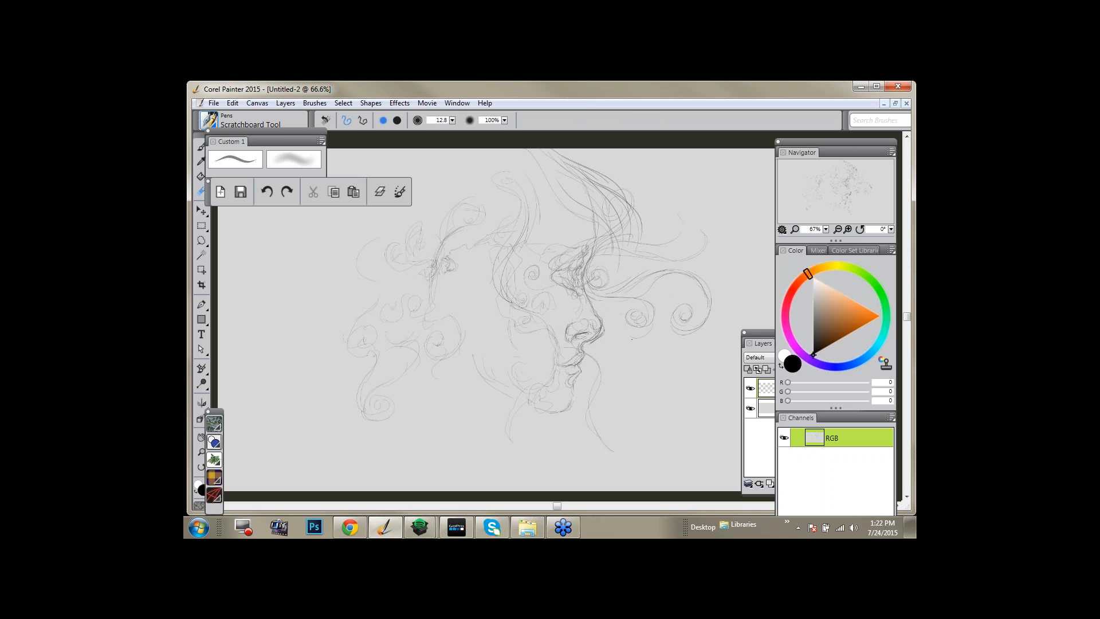
{"action": "key", "text": "bracketright"}
{"action": "key", "text": "bracketright"}
{"action": "key", "text": "bracketright"}
{"action": "left_click_drag", "start_coordinate": [602, 323], "coordinate": [592, 343]}
{"action": "key", "text": "b"}
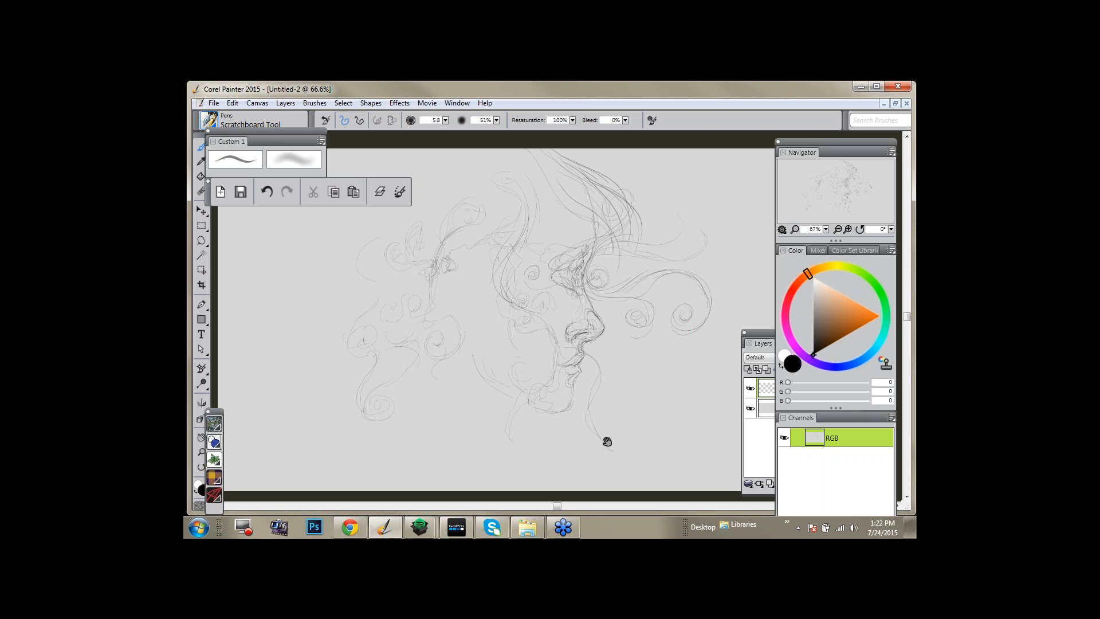
Sketch more hair sweeping right from the forehead, and add a nose and mouth to the small left face.
{"action": "mouse_move", "coordinate": [607, 442]}
{"action": "left_mouse_down"}
{"action": "mouse_move", "coordinate": [661, 448]}
{"action": "mouse_move", "coordinate": [616, 428]}
{"action": "left_mouse_up"}
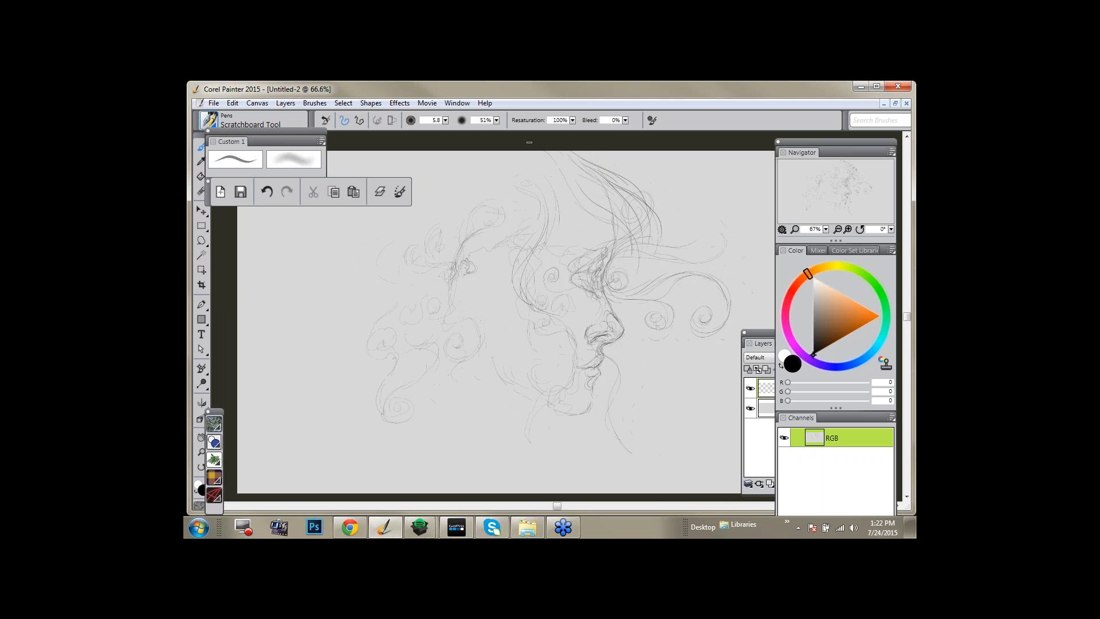
{"action": "mouse_move", "coordinate": [704, 224]}
{"action": "left_mouse_down"}
{"action": "mouse_move", "coordinate": [675, 188]}
{"action": "mouse_move", "coordinate": [500, 142]}
{"action": "left_mouse_up"}
{"action": "left_click_drag", "start_coordinate": [692, 243], "coordinate": [666, 240]}
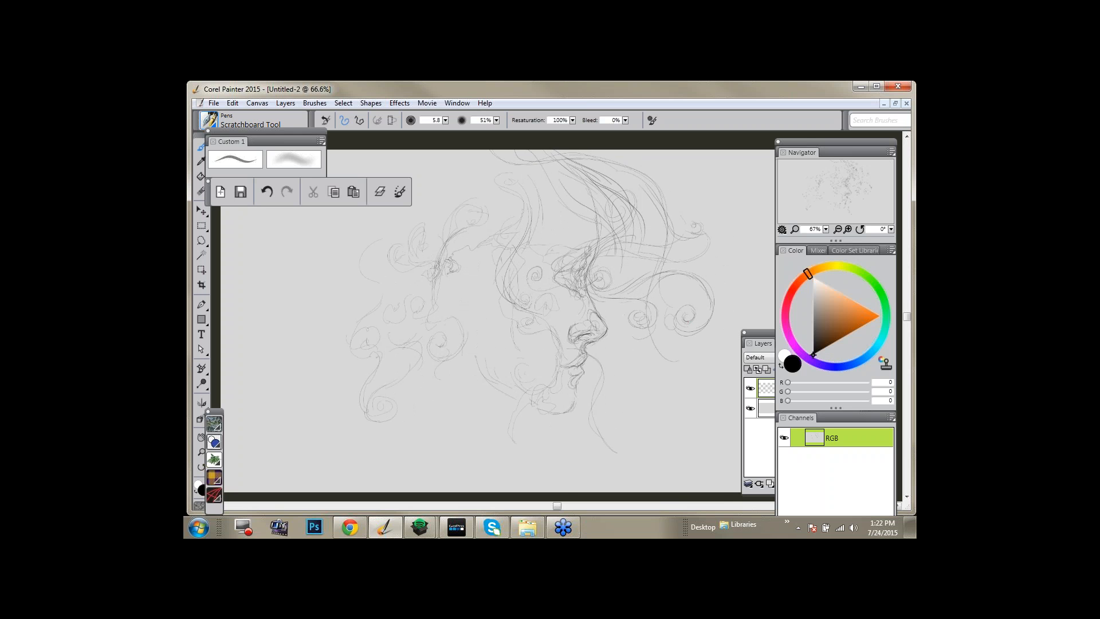
{"action": "left_click_drag", "start_coordinate": [505, 384], "coordinate": [538, 381]}
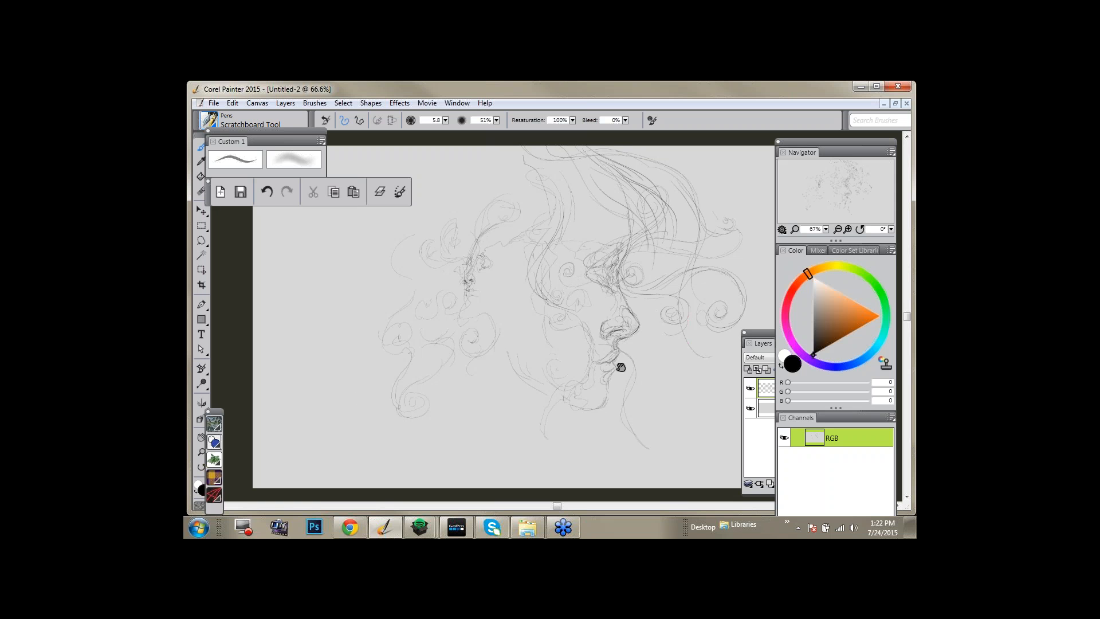
{"action": "left_click_drag", "start_coordinate": [621, 367], "coordinate": [620, 364]}
{"action": "left_click_drag", "start_coordinate": [640, 402], "coordinate": [638, 410]}
Lighten the pencil lines around both faces with a large eraser at 10% opacity, and return to the brush.
{"action": "key", "text": "n"}
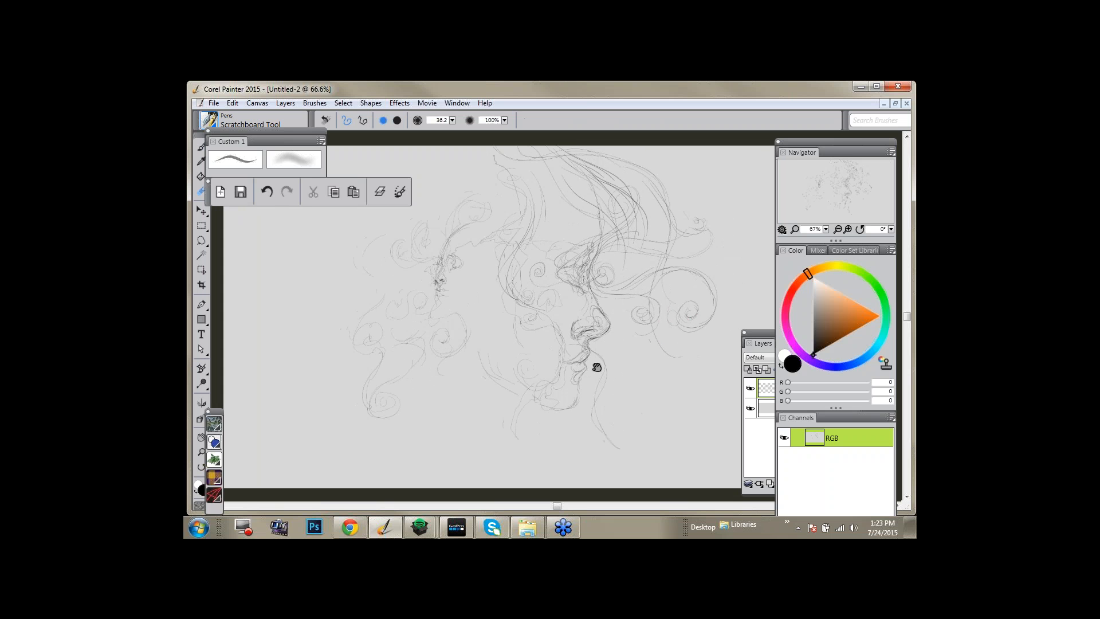
{"action": "left_click_drag", "start_coordinate": [598, 366], "coordinate": [606, 378]}
{"action": "left_click_drag", "start_coordinate": [597, 258], "coordinate": [619, 366]}
{"action": "key", "text": "1"}
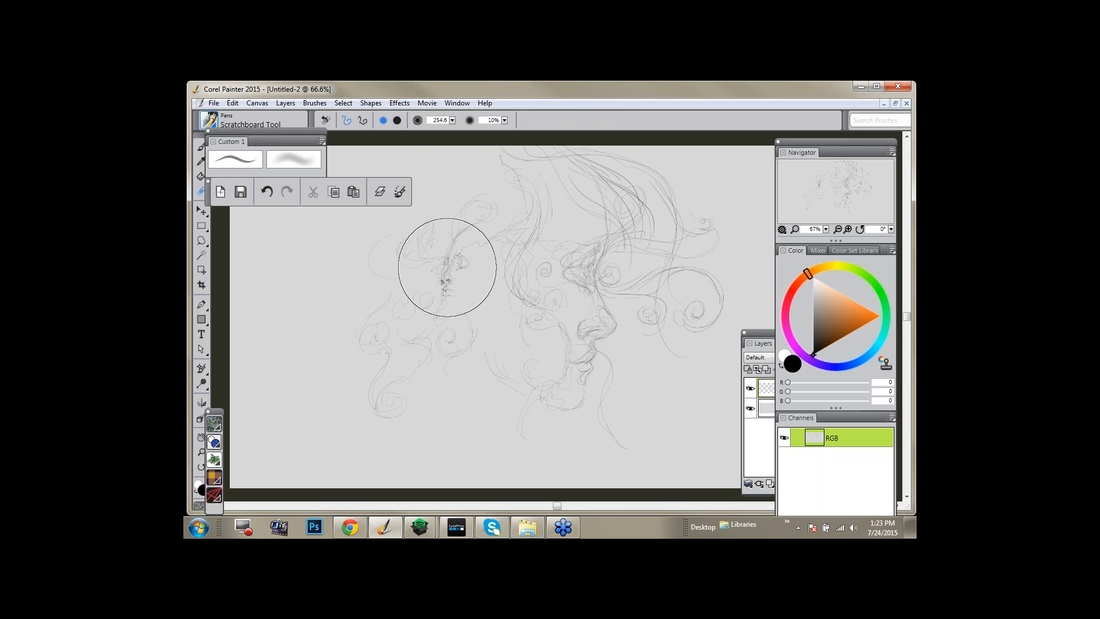
{"action": "left_click_drag", "start_coordinate": [442, 254], "coordinate": [441, 283]}
{"action": "mouse_move", "coordinate": [596, 440]}
{"action": "left_mouse_down"}
{"action": "mouse_move", "coordinate": [626, 450]}
{"action": "mouse_move", "coordinate": [577, 434]}
{"action": "mouse_move", "coordinate": [587, 403]}
{"action": "mouse_move", "coordinate": [598, 408]}
{"action": "left_mouse_up"}
{"action": "key", "text": "b"}
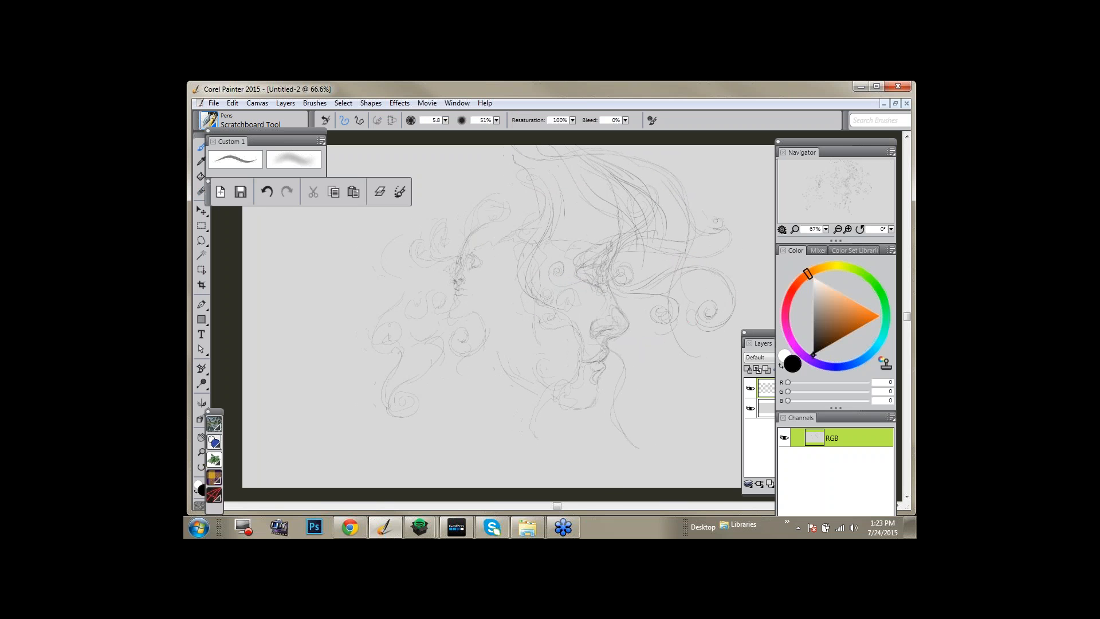
Sketch the neck and shoulder line, a spiral lock above the head, and curved strands around the large profile's cheek.
{"action": "left_click_drag", "start_coordinate": [460, 475], "coordinate": [532, 427]}
{"action": "mouse_move", "coordinate": [531, 188]}
{"action": "left_mouse_down"}
{"action": "mouse_move", "coordinate": [524, 211]}
{"action": "mouse_move", "coordinate": [505, 196]}
{"action": "mouse_move", "coordinate": [506, 222]}
{"action": "left_mouse_up"}
{"action": "mouse_move", "coordinate": [499, 308]}
{"action": "left_mouse_down"}
{"action": "mouse_move", "coordinate": [526, 295]}
{"action": "mouse_move", "coordinate": [515, 291]}
{"action": "mouse_move", "coordinate": [531, 297]}
{"action": "mouse_move", "coordinate": [507, 354]}
{"action": "mouse_move", "coordinate": [533, 301]}
{"action": "mouse_move", "coordinate": [503, 355]}
{"action": "mouse_move", "coordinate": [518, 368]}
{"action": "mouse_move", "coordinate": [511, 359]}
{"action": "mouse_move", "coordinate": [541, 299]}
{"action": "mouse_move", "coordinate": [521, 312]}
{"action": "mouse_move", "coordinate": [530, 383]}
{"action": "left_mouse_up"}
{"action": "mouse_move", "coordinate": [513, 337]}
{"action": "left_mouse_down"}
{"action": "mouse_move", "coordinate": [538, 389]}
{"action": "mouse_move", "coordinate": [530, 313]}
{"action": "mouse_move", "coordinate": [567, 402]}
{"action": "mouse_move", "coordinate": [518, 335]}
{"action": "left_mouse_up"}
{"action": "mouse_move", "coordinate": [527, 397]}
{"action": "left_mouse_down"}
{"action": "mouse_move", "coordinate": [547, 421]}
{"action": "mouse_move", "coordinate": [561, 420]}
{"action": "left_mouse_up"}
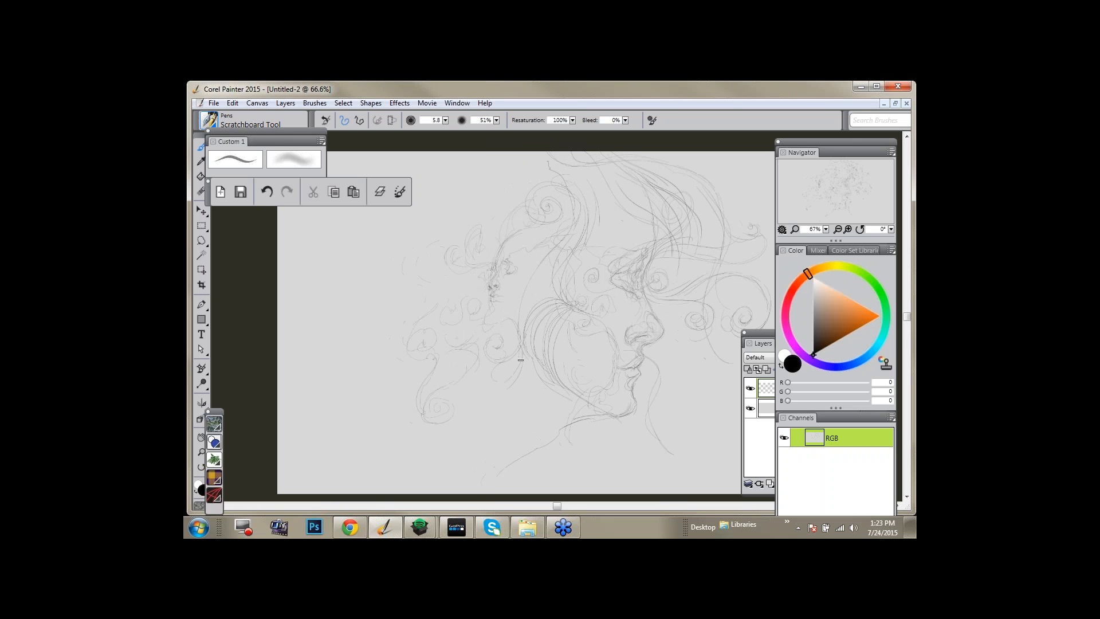
Sketch flowing hair from the small left face down to the lower left, with extra curls above it and forehead details.
{"action": "mouse_move", "coordinate": [521, 361]}
{"action": "left_mouse_down"}
{"action": "mouse_move", "coordinate": [428, 445]}
{"action": "mouse_move", "coordinate": [414, 470]}
{"action": "left_mouse_up"}
{"action": "left_click_drag", "start_coordinate": [430, 251], "coordinate": [424, 259]}
{"action": "mouse_move", "coordinate": [467, 210]}
{"action": "left_mouse_down"}
{"action": "mouse_move", "coordinate": [506, 160]}
{"action": "mouse_move", "coordinate": [506, 219]}
{"action": "left_mouse_up"}
{"action": "left_click_drag", "start_coordinate": [682, 338], "coordinate": [597, 316]}
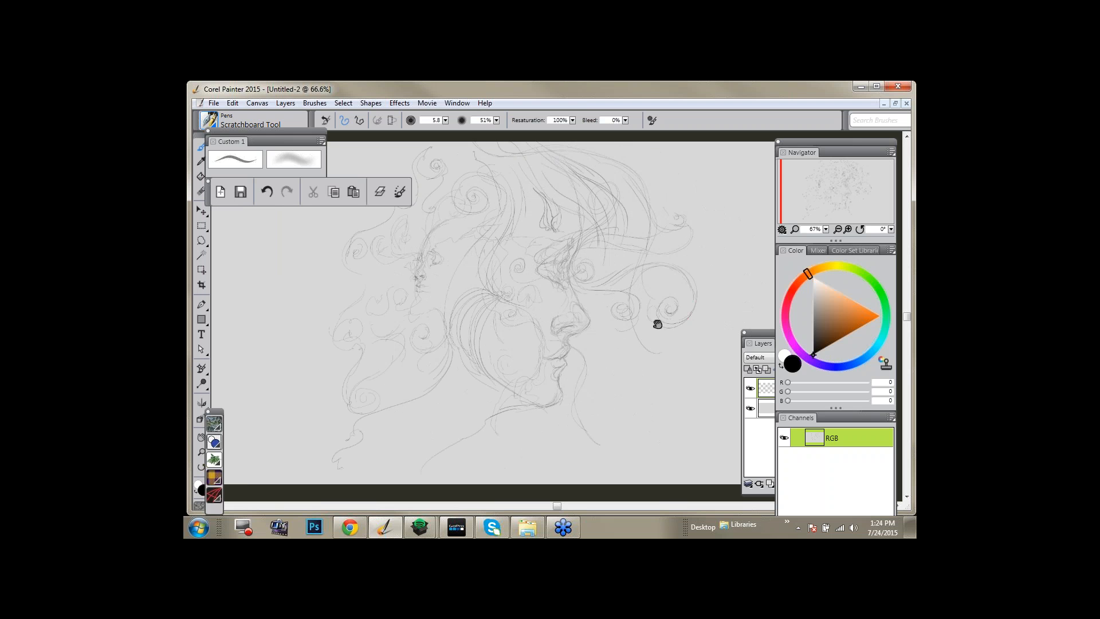
{"action": "mouse_move", "coordinate": [700, 345]}
{"action": "left_mouse_down"}
{"action": "mouse_move", "coordinate": [679, 343]}
{"action": "mouse_move", "coordinate": [624, 392]}
{"action": "mouse_move", "coordinate": [606, 388]}
{"action": "left_mouse_up"}
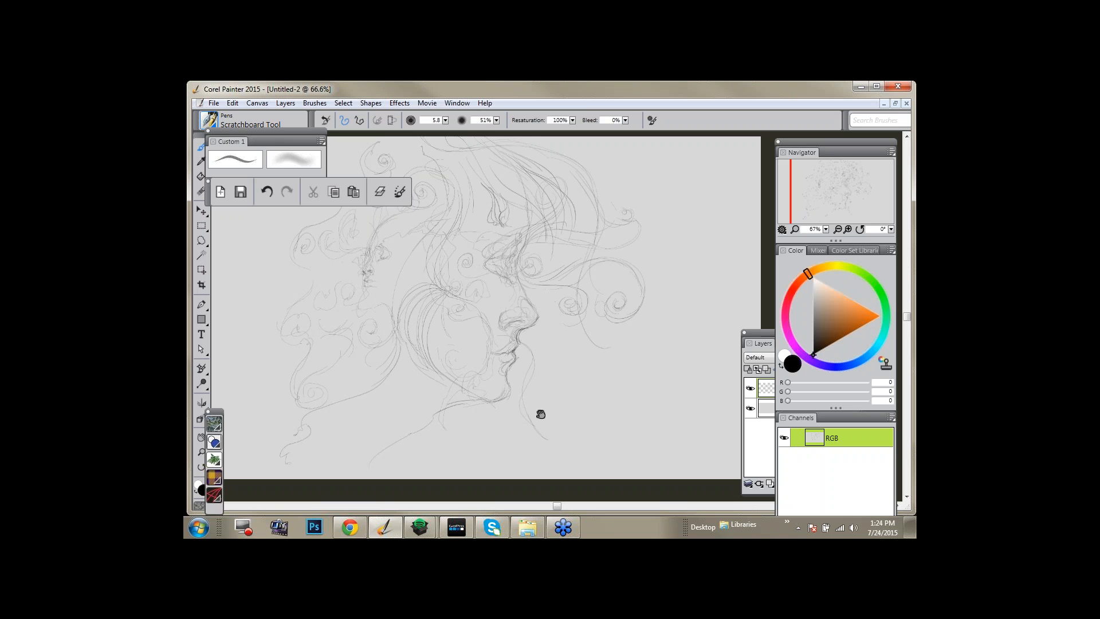
{"action": "left_click_drag", "start_coordinate": [541, 413], "coordinate": [574, 415]}
Fade the large profile's eye, nose, mouth and chin with a large eraser at 10% opacity, and return to the brush.
{"action": "key", "text": "n"}
{"action": "left_click_drag", "start_coordinate": [568, 336], "coordinate": [705, 335]}
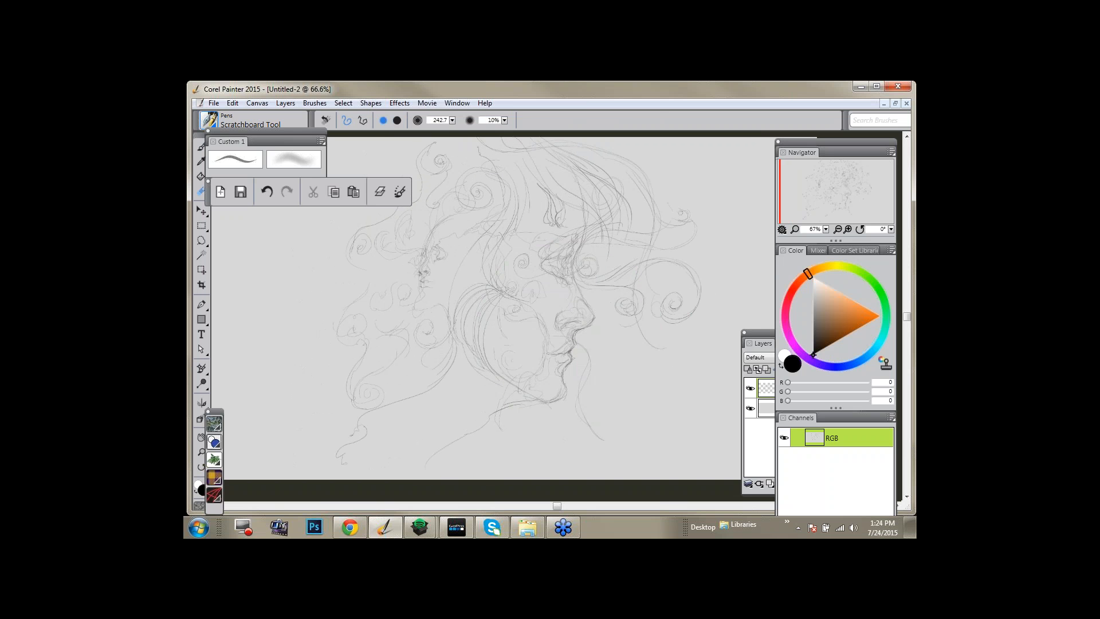
{"action": "mouse_move", "coordinate": [574, 353]}
{"action": "left_mouse_down"}
{"action": "mouse_move", "coordinate": [554, 393]}
{"action": "mouse_move", "coordinate": [497, 427]}
{"action": "left_mouse_up"}
{"action": "mouse_move", "coordinate": [574, 295]}
{"action": "left_mouse_down"}
{"action": "mouse_move", "coordinate": [577, 326]}
{"action": "mouse_move", "coordinate": [501, 409]}
{"action": "left_mouse_up"}
{"action": "left_click_drag", "start_coordinate": [577, 354], "coordinate": [578, 354]}
{"action": "left_click_drag", "start_coordinate": [606, 388], "coordinate": [594, 394]}
{"action": "key", "text": "b"}
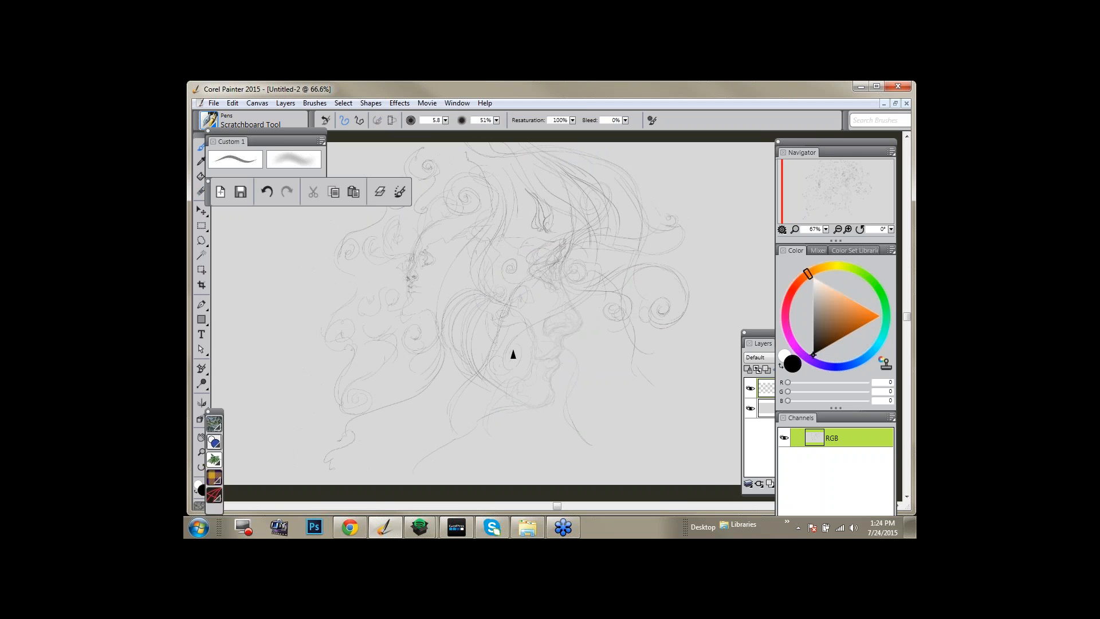
Sketch strands from the large profile's eye across the cheek, a hanging curl at right, and a shoulder line at lower left.
{"action": "left_click_drag", "start_coordinate": [511, 351], "coordinate": [513, 348]}
{"action": "mouse_move", "coordinate": [542, 252]}
{"action": "left_mouse_down"}
{"action": "mouse_move", "coordinate": [541, 286]}
{"action": "mouse_move", "coordinate": [499, 332]}
{"action": "left_mouse_up"}
{"action": "mouse_move", "coordinate": [634, 333]}
{"action": "left_mouse_down"}
{"action": "mouse_move", "coordinate": [625, 385]}
{"action": "mouse_move", "coordinate": [647, 389]}
{"action": "mouse_move", "coordinate": [638, 364]}
{"action": "left_mouse_up"}
{"action": "left_click_drag", "start_coordinate": [529, 379], "coordinate": [600, 424]}
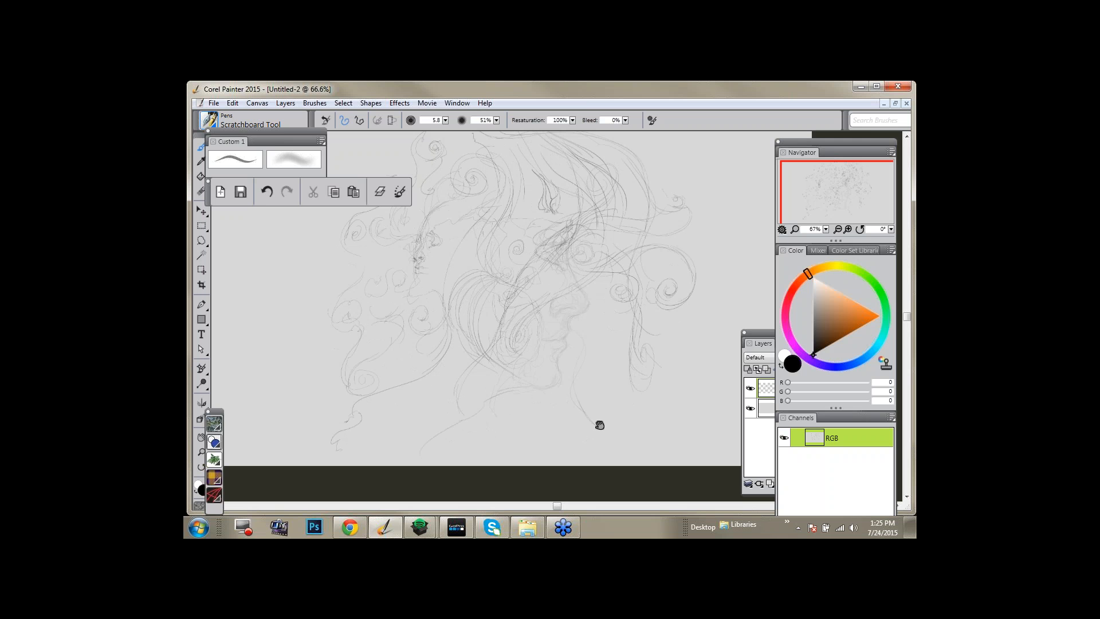
{"action": "left_click_drag", "start_coordinate": [556, 379], "coordinate": [538, 394]}
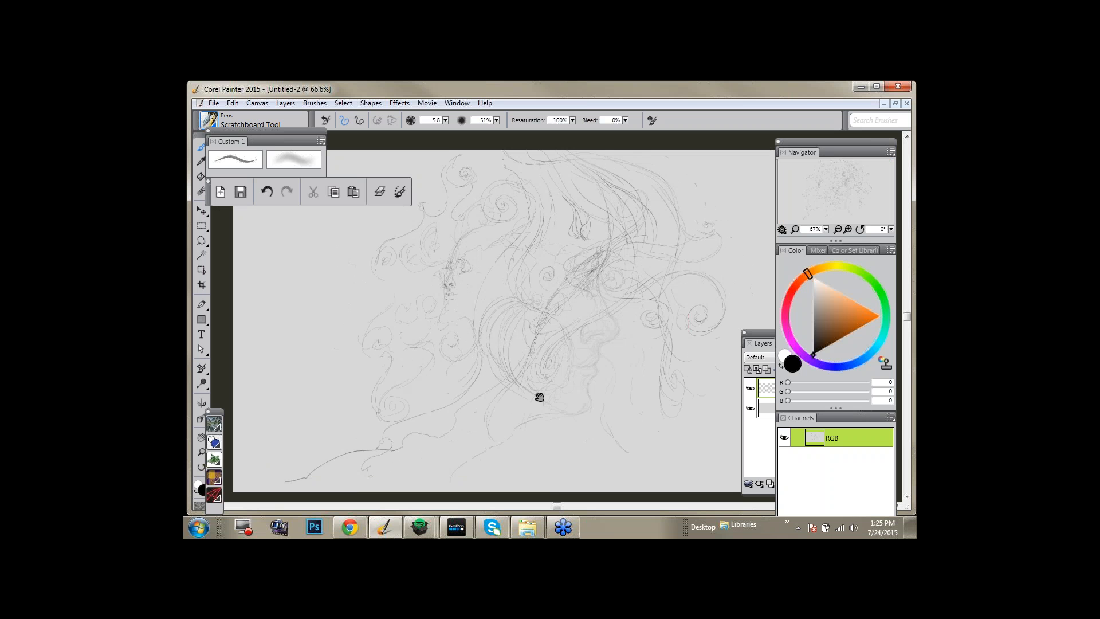
{"action": "left_click_drag", "start_coordinate": [439, 285], "coordinate": [482, 281]}
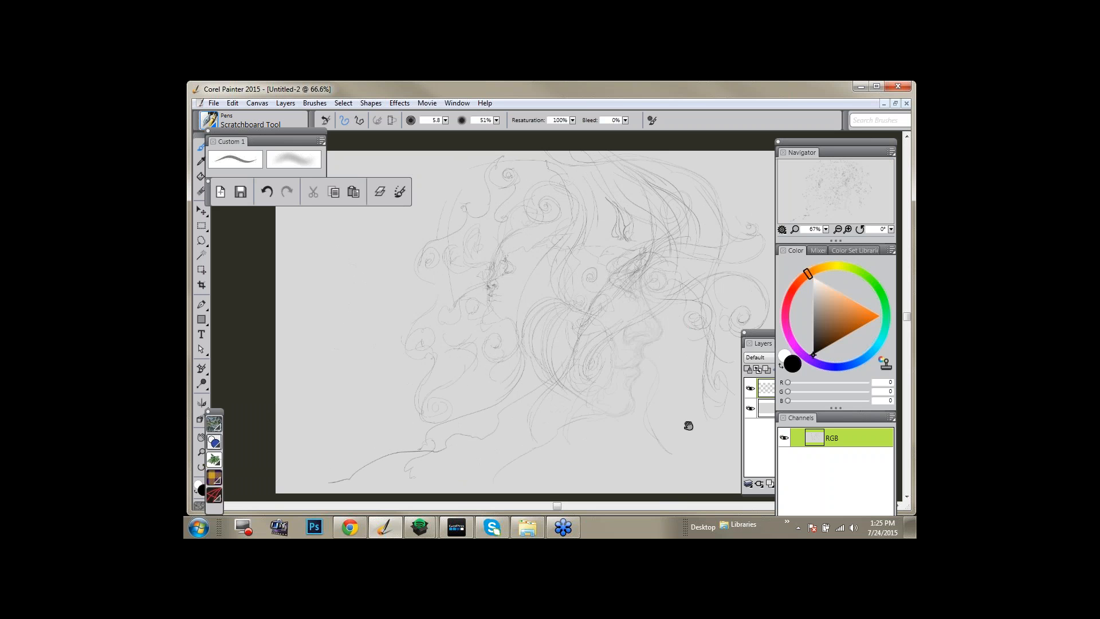
{"action": "left_click_drag", "start_coordinate": [688, 426], "coordinate": [507, 411]}
{"action": "mouse_move", "coordinate": [598, 438]}
{"action": "left_mouse_down"}
{"action": "mouse_move", "coordinate": [534, 324]}
{"action": "mouse_move", "coordinate": [564, 349]}
{"action": "mouse_move", "coordinate": [546, 344]}
{"action": "mouse_move", "coordinate": [575, 329]}
{"action": "mouse_move", "coordinate": [513, 408]}
{"action": "left_mouse_up"}
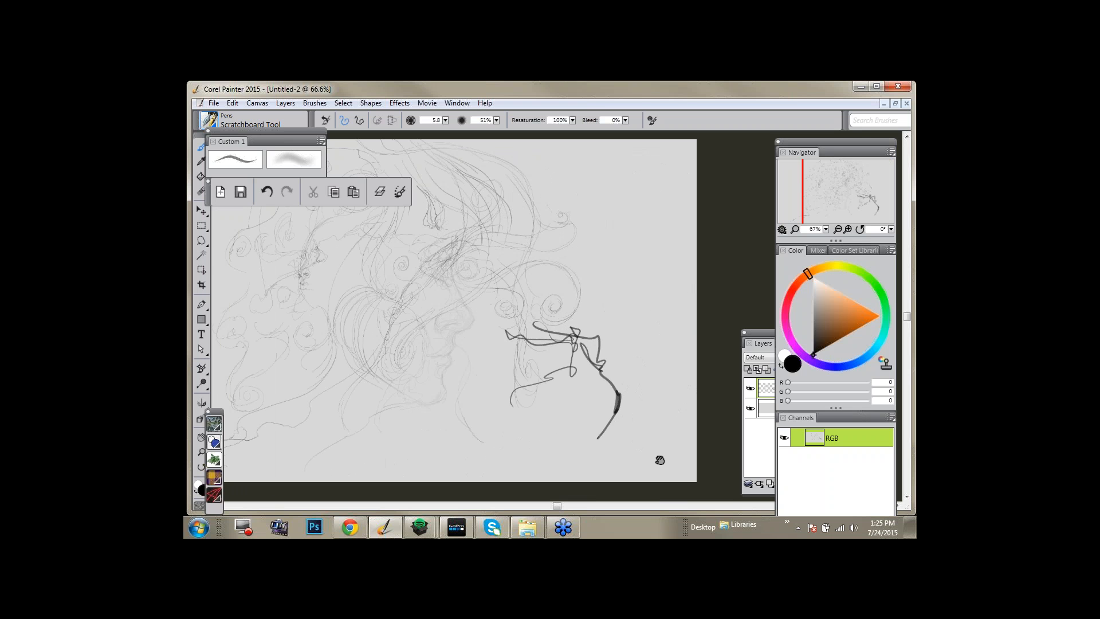
{"action": "left_click_drag", "start_coordinate": [660, 460], "coordinate": [672, 467]}
{"action": "key", "text": "ctrl+z"}
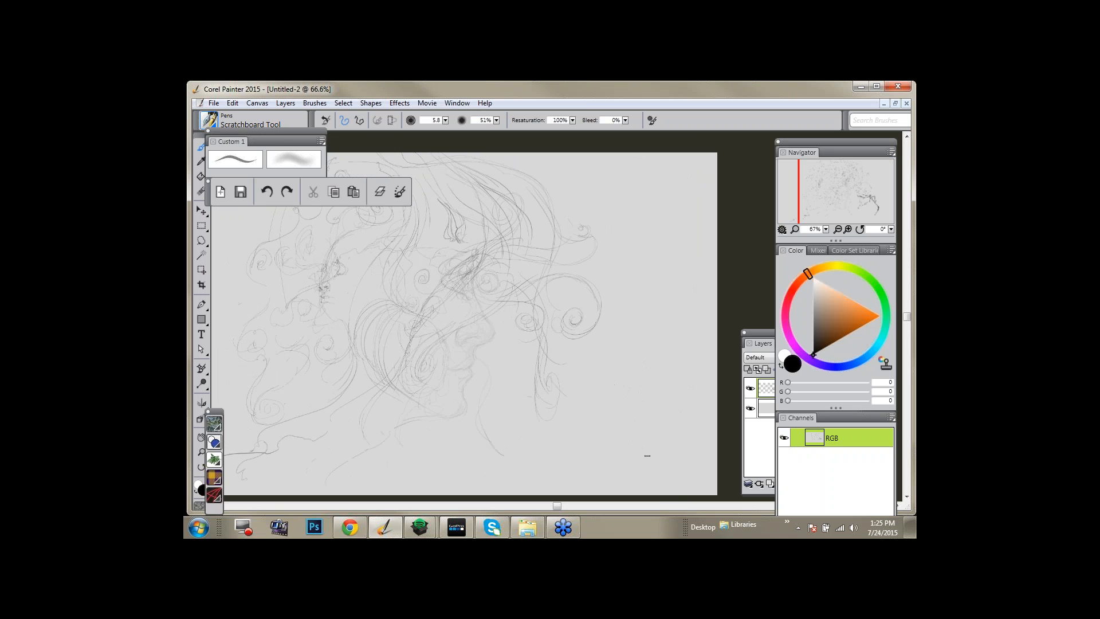
Soften the lines around the large profile with the eraser at 10% opacity, return to the brush, and select Layer 1.
{"action": "mouse_move", "coordinate": [576, 443]}
{"action": "left_mouse_down"}
{"action": "mouse_move", "coordinate": [650, 456]}
{"action": "mouse_move", "coordinate": [685, 447]}
{"action": "left_mouse_up"}
{"action": "key", "text": "n"}
{"action": "mouse_move", "coordinate": [606, 260]}
{"action": "left_mouse_down"}
{"action": "mouse_move", "coordinate": [586, 257]}
{"action": "mouse_move", "coordinate": [611, 251]}
{"action": "left_mouse_up"}
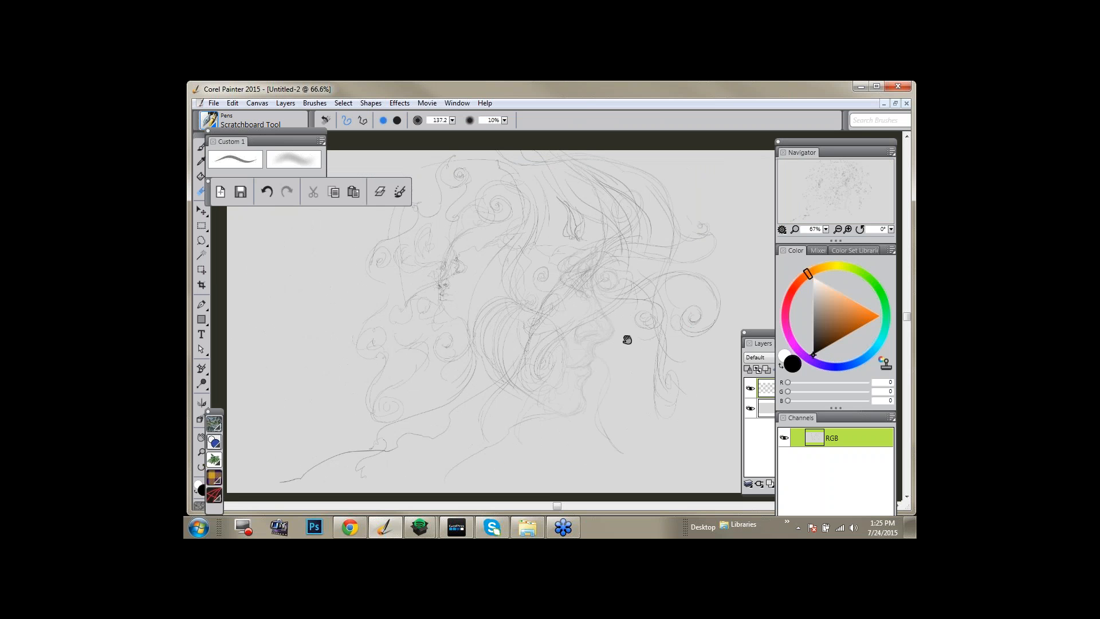
{"action": "left_click_drag", "start_coordinate": [627, 340], "coordinate": [661, 316]}
{"action": "key", "text": "b"}
{"action": "left_click_drag", "start_coordinate": [623, 376], "coordinate": [612, 393]}
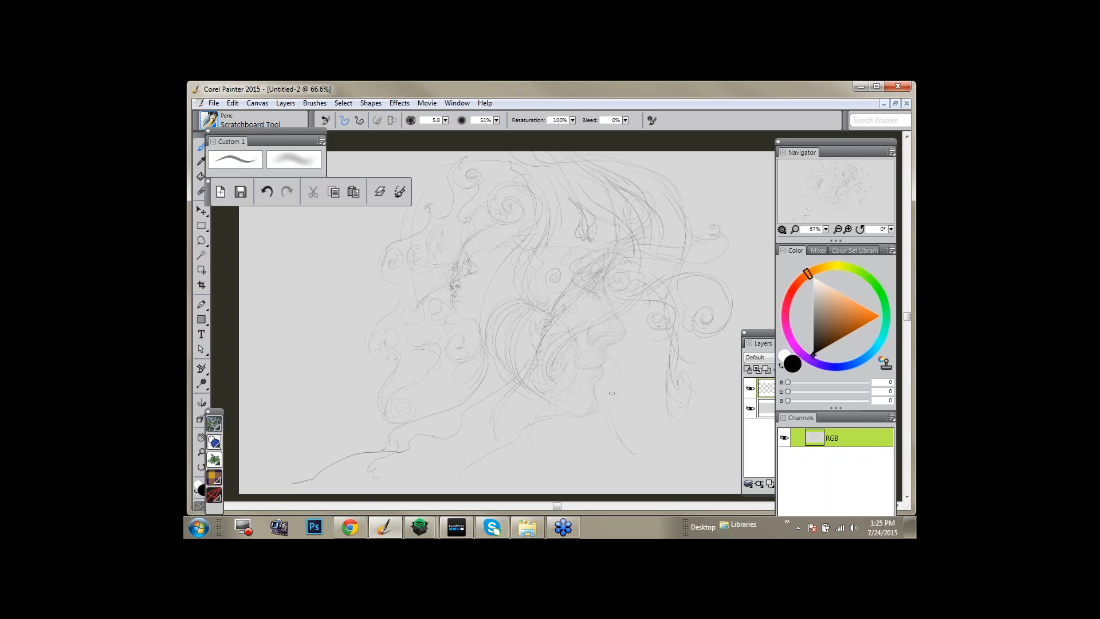
{"action": "left_click", "coordinate": [766, 387]}
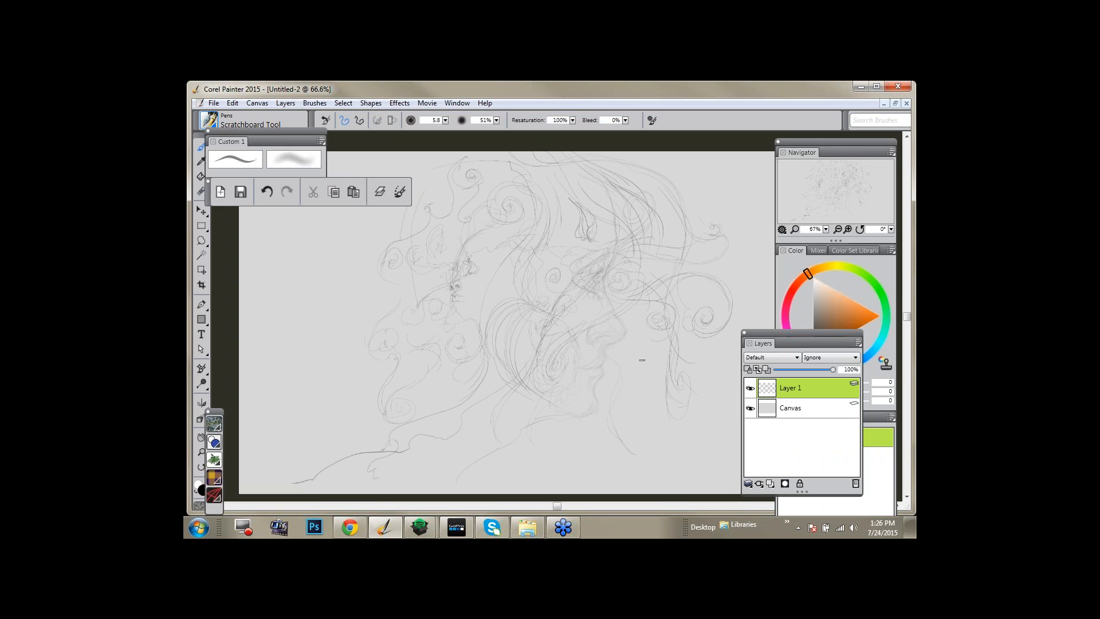
Set the brush opacity to 70% and darken the curved strands running down the middle of the hair.
{"action": "left_click", "coordinate": [497, 120]}
{"action": "left_click_drag", "start_coordinate": [400, 127], "coordinate": [416, 127]}
{"action": "left_click_drag", "start_coordinate": [549, 179], "coordinate": [573, 229]}
{"action": "mouse_move", "coordinate": [533, 169]}
{"action": "left_mouse_down"}
{"action": "mouse_move", "coordinate": [578, 229]}
{"action": "mouse_move", "coordinate": [563, 264]}
{"action": "left_mouse_up"}
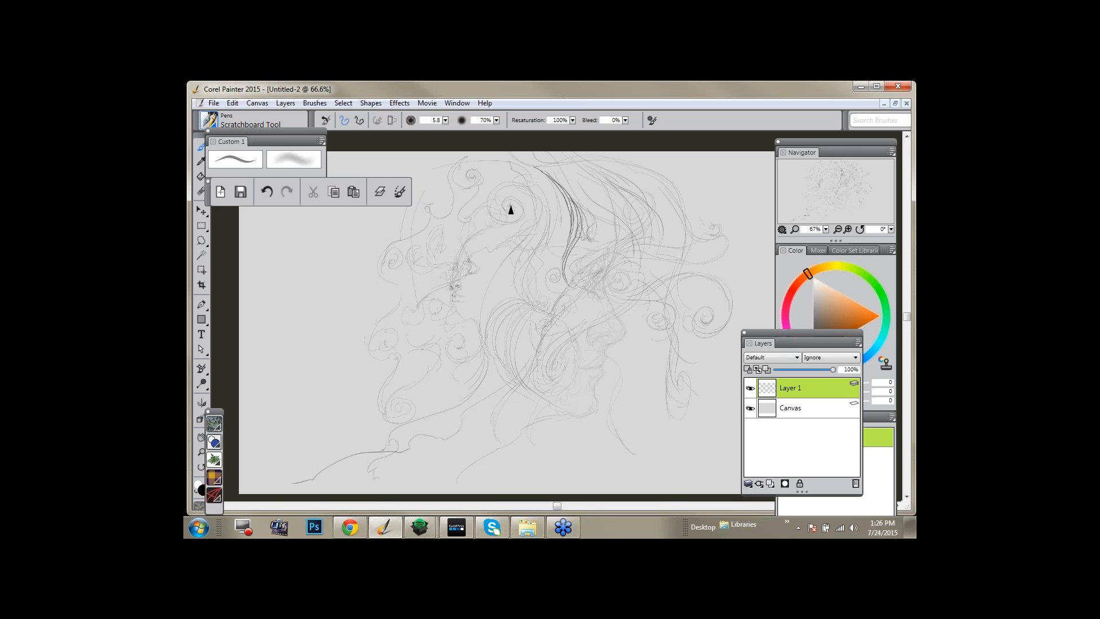
Draw a bold spiral curl beside the head with long strands sweeping down from it, plus a small spiral ending the middle strands.
{"action": "mouse_move", "coordinate": [503, 206]}
{"action": "left_mouse_down"}
{"action": "mouse_move", "coordinate": [518, 217]}
{"action": "mouse_move", "coordinate": [504, 226]}
{"action": "mouse_move", "coordinate": [487, 217]}
{"action": "mouse_move", "coordinate": [499, 186]}
{"action": "mouse_move", "coordinate": [522, 188]}
{"action": "mouse_move", "coordinate": [539, 210]}
{"action": "mouse_move", "coordinate": [536, 201]}
{"action": "mouse_move", "coordinate": [538, 235]}
{"action": "left_mouse_up"}
{"action": "mouse_move", "coordinate": [534, 235]}
{"action": "left_mouse_down"}
{"action": "mouse_move", "coordinate": [509, 271]}
{"action": "mouse_move", "coordinate": [536, 238]}
{"action": "mouse_move", "coordinate": [507, 302]}
{"action": "left_mouse_up"}
{"action": "left_click_drag", "start_coordinate": [514, 266], "coordinate": [504, 324]}
{"action": "mouse_move", "coordinate": [513, 267]}
{"action": "left_mouse_down"}
{"action": "mouse_move", "coordinate": [504, 324]}
{"action": "mouse_move", "coordinate": [504, 312]}
{"action": "mouse_move", "coordinate": [522, 347]}
{"action": "left_mouse_up"}
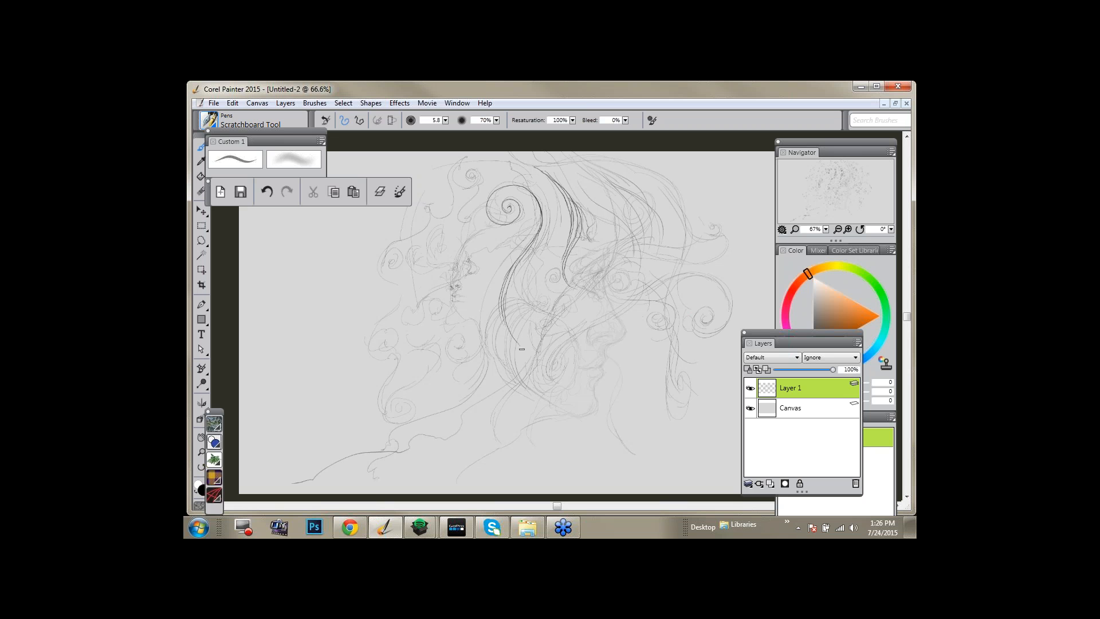
{"action": "left_click_drag", "start_coordinate": [581, 292], "coordinate": [580, 279]}
{"action": "mouse_move", "coordinate": [539, 211]}
{"action": "left_mouse_down"}
{"action": "mouse_move", "coordinate": [475, 287]}
{"action": "mouse_move", "coordinate": [449, 336]}
{"action": "mouse_move", "coordinate": [456, 433]}
{"action": "left_mouse_up"}
{"action": "mouse_move", "coordinate": [516, 262]}
{"action": "left_mouse_down"}
{"action": "mouse_move", "coordinate": [475, 322]}
{"action": "mouse_move", "coordinate": [462, 384]}
{"action": "mouse_move", "coordinate": [490, 459]}
{"action": "left_mouse_up"}
{"action": "mouse_move", "coordinate": [509, 270]}
{"action": "left_mouse_down"}
{"action": "mouse_move", "coordinate": [464, 383]}
{"action": "mouse_move", "coordinate": [483, 441]}
{"action": "left_mouse_up"}
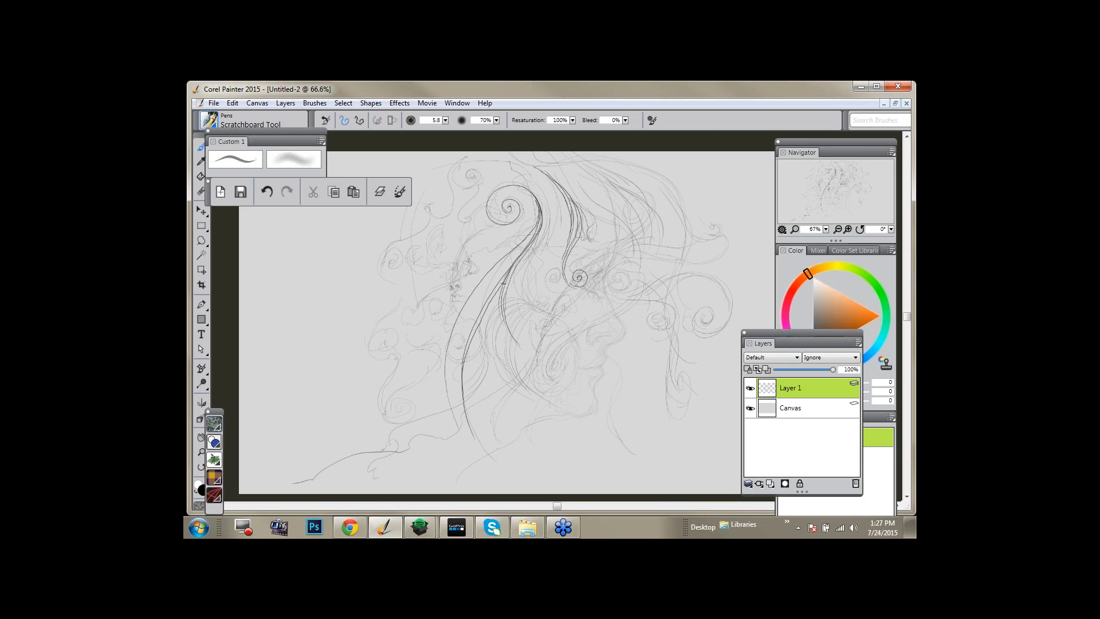
Fill the long falling lock behind the small left face with repeated strands tapering toward the canvas bottom.
{"action": "mouse_move", "coordinate": [497, 302]}
{"action": "left_mouse_down"}
{"action": "mouse_move", "coordinate": [469, 354]}
{"action": "mouse_move", "coordinate": [465, 395]}
{"action": "left_mouse_up"}
{"action": "left_click_drag", "start_coordinate": [499, 302], "coordinate": [467, 410]}
{"action": "left_click_drag", "start_coordinate": [500, 313], "coordinate": [479, 453]}
{"action": "mouse_move", "coordinate": [499, 313]}
{"action": "left_mouse_down"}
{"action": "mouse_move", "coordinate": [484, 376]}
{"action": "mouse_move", "coordinate": [489, 464]}
{"action": "left_mouse_up"}
{"action": "mouse_move", "coordinate": [498, 320]}
{"action": "left_mouse_down"}
{"action": "mouse_move", "coordinate": [483, 390]}
{"action": "mouse_move", "coordinate": [487, 459]}
{"action": "mouse_move", "coordinate": [512, 483]}
{"action": "left_mouse_up"}
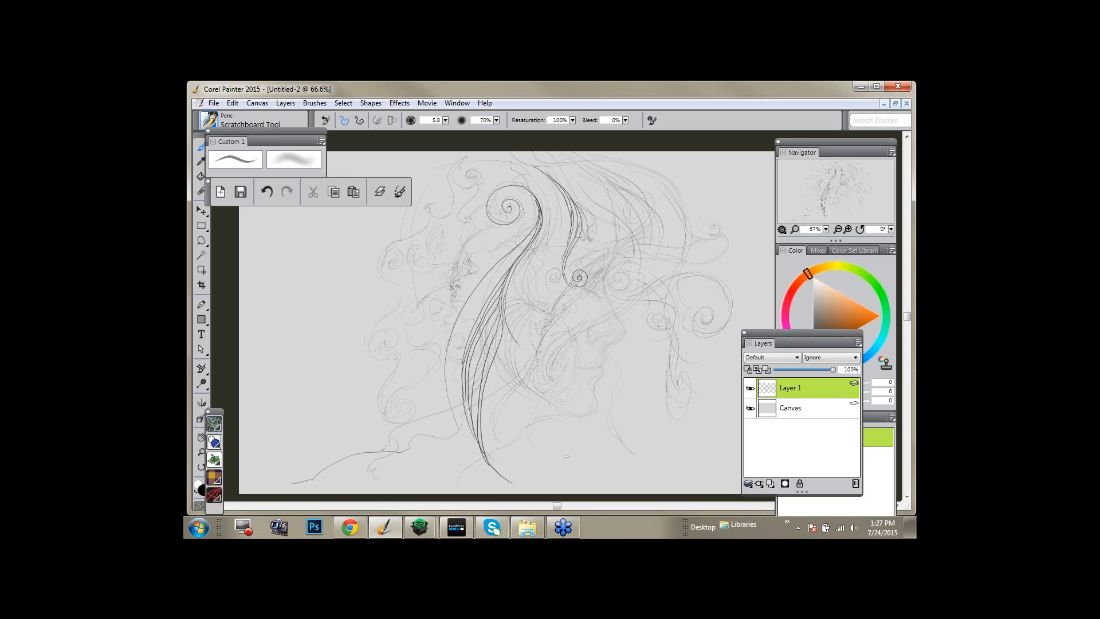
Add rounded scallop shapes along the outer hair edge at the crown and short strands beside the small left face.
{"action": "mouse_move", "coordinate": [538, 162]}
{"action": "left_mouse_down"}
{"action": "mouse_move", "coordinate": [529, 165]}
{"action": "mouse_move", "coordinate": [552, 167]}
{"action": "mouse_move", "coordinate": [564, 185]}
{"action": "mouse_move", "coordinate": [570, 178]}
{"action": "mouse_move", "coordinate": [579, 216]}
{"action": "mouse_move", "coordinate": [594, 228]}
{"action": "mouse_move", "coordinate": [586, 246]}
{"action": "left_mouse_up"}
{"action": "left_click_drag", "start_coordinate": [516, 163], "coordinate": [510, 159]}
{"action": "left_click_drag", "start_coordinate": [411, 248], "coordinate": [397, 314]}
{"action": "left_click_drag", "start_coordinate": [409, 270], "coordinate": [397, 311]}
{"action": "left_click_drag", "start_coordinate": [411, 273], "coordinate": [400, 320]}
Draw a multi-line lock from the small middle spiral, sweeping down and right into an upturned curl.
{"action": "mouse_move", "coordinate": [580, 274]}
{"action": "left_mouse_down"}
{"action": "mouse_move", "coordinate": [598, 286]}
{"action": "mouse_move", "coordinate": [604, 335]}
{"action": "mouse_move", "coordinate": [633, 404]}
{"action": "left_mouse_up"}
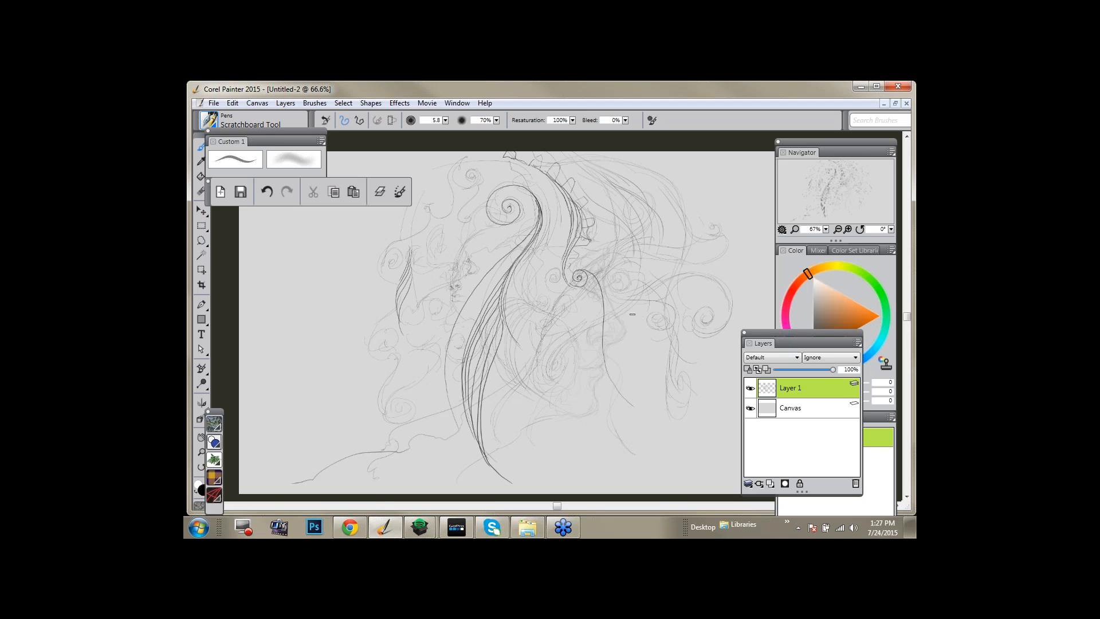
{"action": "mouse_move", "coordinate": [581, 272]}
{"action": "left_mouse_down"}
{"action": "mouse_move", "coordinate": [598, 281]}
{"action": "mouse_move", "coordinate": [631, 401]}
{"action": "mouse_move", "coordinate": [650, 408]}
{"action": "left_mouse_up"}
{"action": "mouse_move", "coordinate": [589, 272]}
{"action": "left_mouse_down"}
{"action": "mouse_move", "coordinate": [610, 288]}
{"action": "mouse_move", "coordinate": [636, 400]}
{"action": "mouse_move", "coordinate": [678, 392]}
{"action": "mouse_move", "coordinate": [662, 371]}
{"action": "left_mouse_up"}
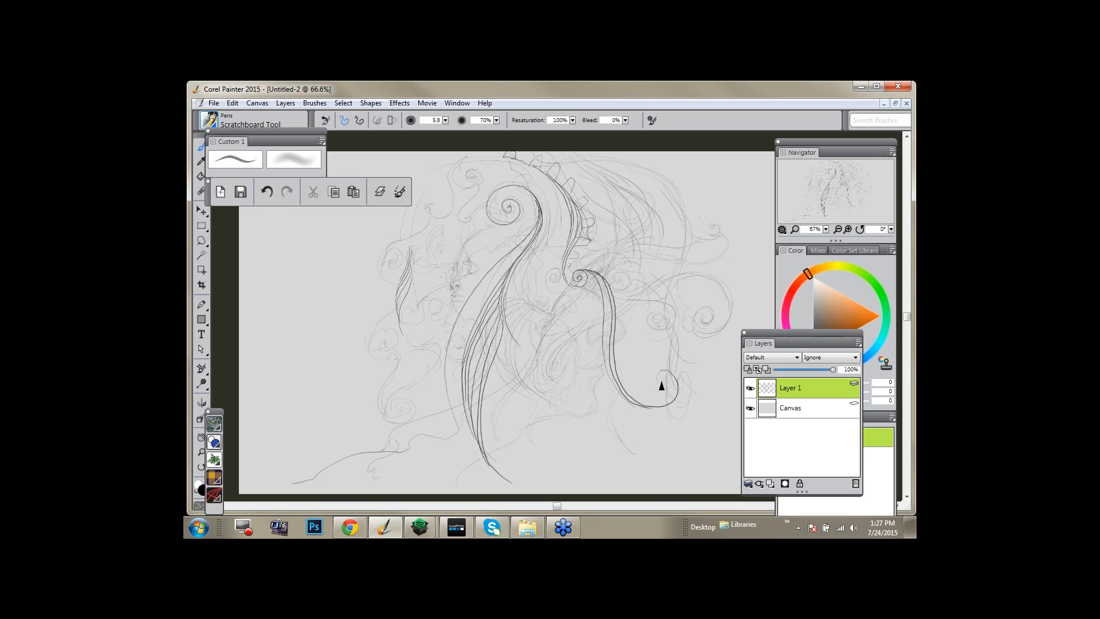
{"action": "mouse_move", "coordinate": [579, 274]}
{"action": "left_mouse_down"}
{"action": "mouse_move", "coordinate": [599, 274]}
{"action": "mouse_move", "coordinate": [619, 383]}
{"action": "mouse_move", "coordinate": [665, 371]}
{"action": "left_mouse_up"}
Draw a spiral curl with a hanging tail at the centre, and run strands from the crown down into it.
{"action": "mouse_move", "coordinate": [526, 334]}
{"action": "left_mouse_down"}
{"action": "mouse_move", "coordinate": [528, 349]}
{"action": "mouse_move", "coordinate": [570, 344]}
{"action": "mouse_move", "coordinate": [555, 312]}
{"action": "mouse_move", "coordinate": [545, 342]}
{"action": "mouse_move", "coordinate": [558, 319]}
{"action": "mouse_move", "coordinate": [540, 332]}
{"action": "mouse_move", "coordinate": [549, 326]}
{"action": "mouse_move", "coordinate": [570, 349]}
{"action": "mouse_move", "coordinate": [553, 372]}
{"action": "left_mouse_up"}
{"action": "mouse_move", "coordinate": [568, 334]}
{"action": "left_mouse_down"}
{"action": "mouse_move", "coordinate": [523, 420]}
{"action": "mouse_move", "coordinate": [548, 454]}
{"action": "left_mouse_up"}
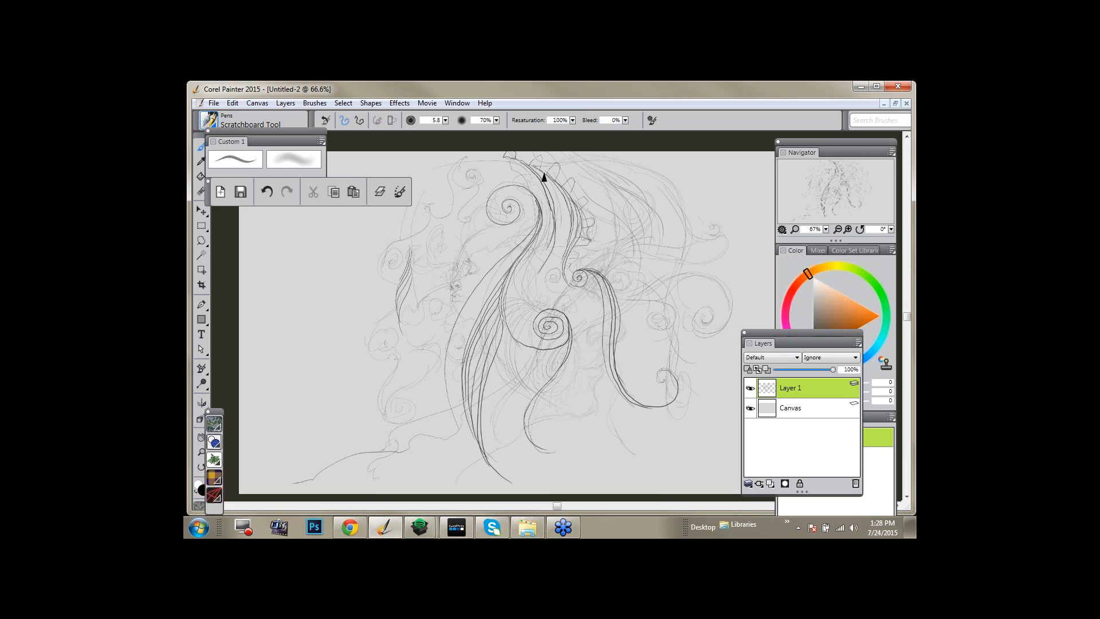
{"action": "mouse_move", "coordinate": [559, 198]}
{"action": "left_mouse_down"}
{"action": "mouse_move", "coordinate": [557, 253]}
{"action": "mouse_move", "coordinate": [559, 243]}
{"action": "mouse_move", "coordinate": [521, 325]}
{"action": "left_mouse_up"}
{"action": "left_click_drag", "start_coordinate": [528, 295], "coordinate": [523, 340]}
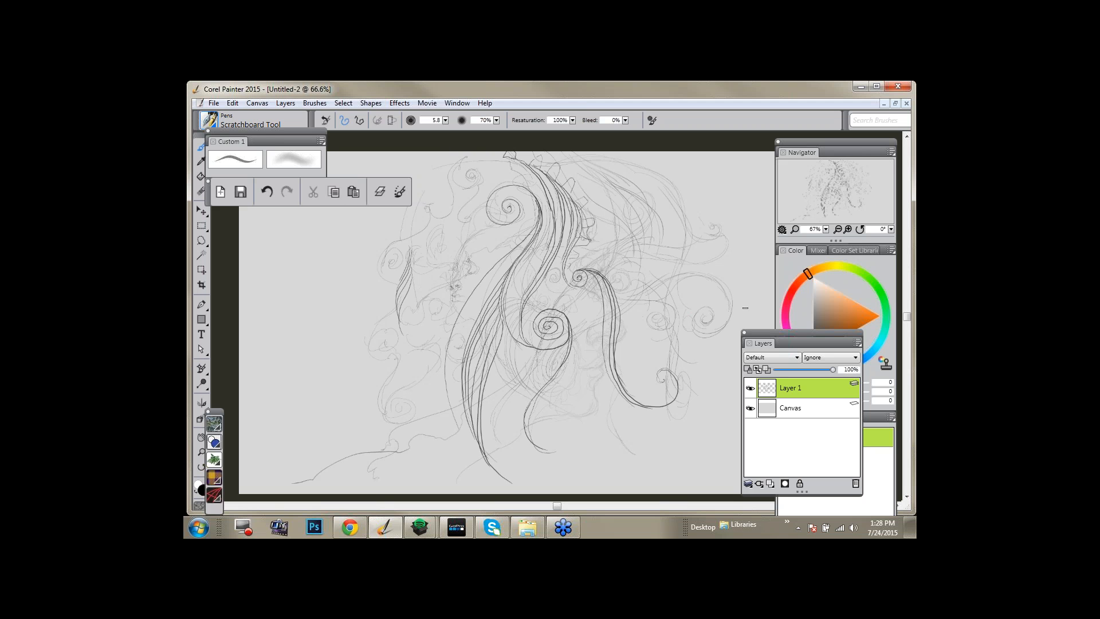
Outline the left face's forehead, jaw and chin, and move the floating command bar away from the drawing.
{"action": "mouse_move", "coordinate": [474, 155]}
{"action": "left_mouse_down"}
{"action": "mouse_move", "coordinate": [440, 168]}
{"action": "mouse_move", "coordinate": [409, 235]}
{"action": "mouse_move", "coordinate": [410, 224]}
{"action": "mouse_move", "coordinate": [418, 301]}
{"action": "mouse_move", "coordinate": [466, 260]}
{"action": "left_mouse_up"}
{"action": "left_click_drag", "start_coordinate": [416, 301], "coordinate": [462, 306]}
{"action": "left_click_drag", "start_coordinate": [211, 198], "coordinate": [600, 148]}
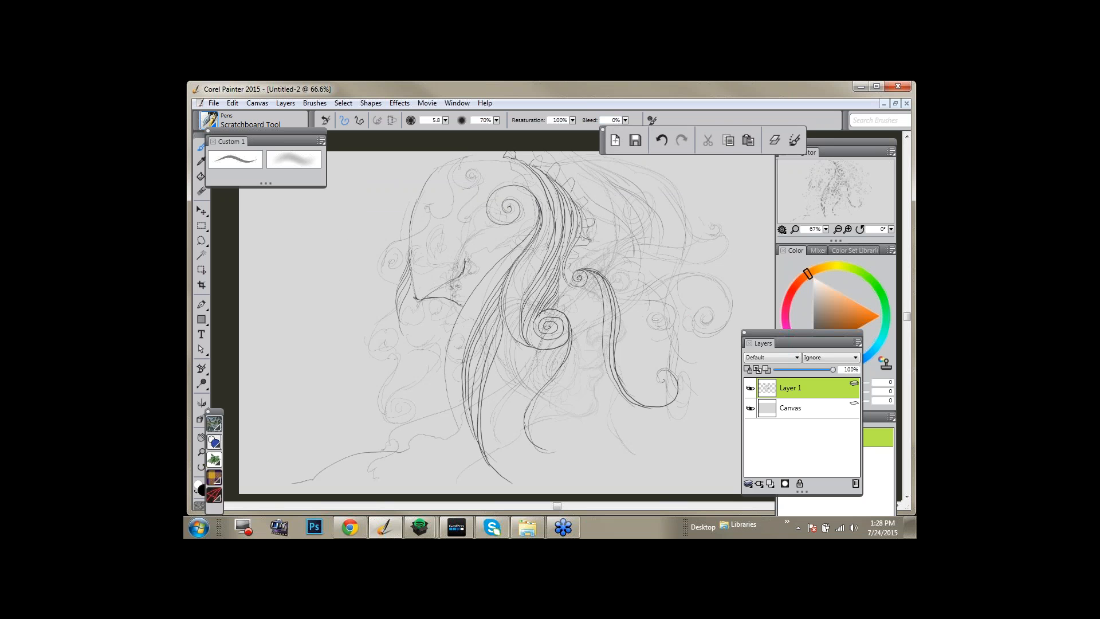
Add a tapering lock and small spiral below the central curls, and define the left profile's eye, nose and lips.
{"action": "left_click_drag", "start_coordinate": [600, 289], "coordinate": [580, 345]}
{"action": "mouse_move", "coordinate": [601, 304]}
{"action": "left_mouse_down"}
{"action": "mouse_move", "coordinate": [581, 340]}
{"action": "mouse_move", "coordinate": [603, 312]}
{"action": "mouse_move", "coordinate": [574, 356]}
{"action": "left_mouse_up"}
{"action": "left_click_drag", "start_coordinate": [582, 370], "coordinate": [589, 368]}
{"action": "left_click_drag", "start_coordinate": [418, 216], "coordinate": [419, 229]}
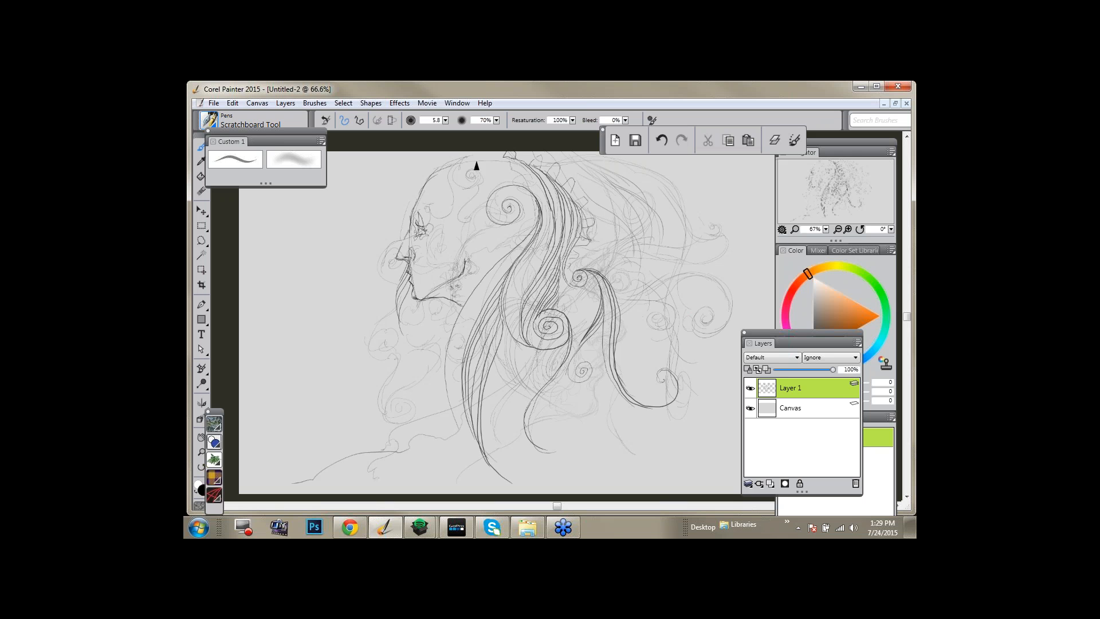
Draw hair strands over the left profile's crown and forehead, and toggle Layer 1's visibility to check the sketch.
{"action": "mouse_move", "coordinate": [466, 163]}
{"action": "left_mouse_down"}
{"action": "mouse_move", "coordinate": [511, 167]}
{"action": "mouse_move", "coordinate": [528, 183]}
{"action": "left_mouse_up"}
{"action": "mouse_move", "coordinate": [456, 157]}
{"action": "left_mouse_down"}
{"action": "mouse_move", "coordinate": [413, 180]}
{"action": "mouse_move", "coordinate": [395, 220]}
{"action": "left_mouse_up"}
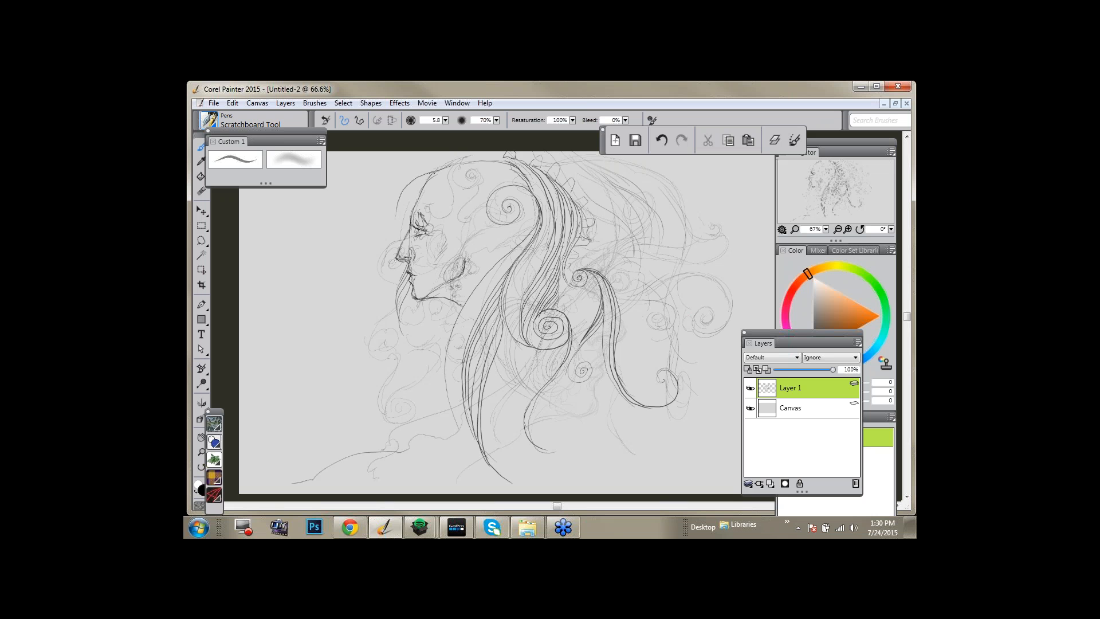
{"action": "mouse_move", "coordinate": [431, 174]}
{"action": "left_mouse_down"}
{"action": "mouse_move", "coordinate": [403, 197]}
{"action": "mouse_move", "coordinate": [398, 232]}
{"action": "left_mouse_up"}
{"action": "left_click_drag", "start_coordinate": [423, 186], "coordinate": [399, 233]}
{"action": "left_click", "coordinate": [751, 388]}
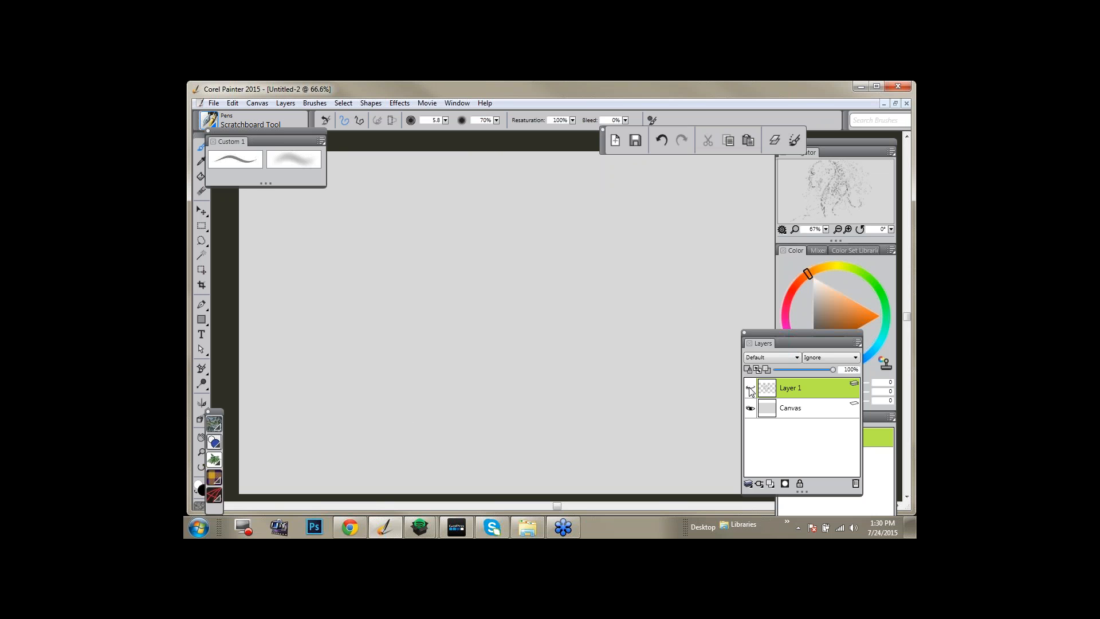
{"action": "left_click", "coordinate": [750, 388]}
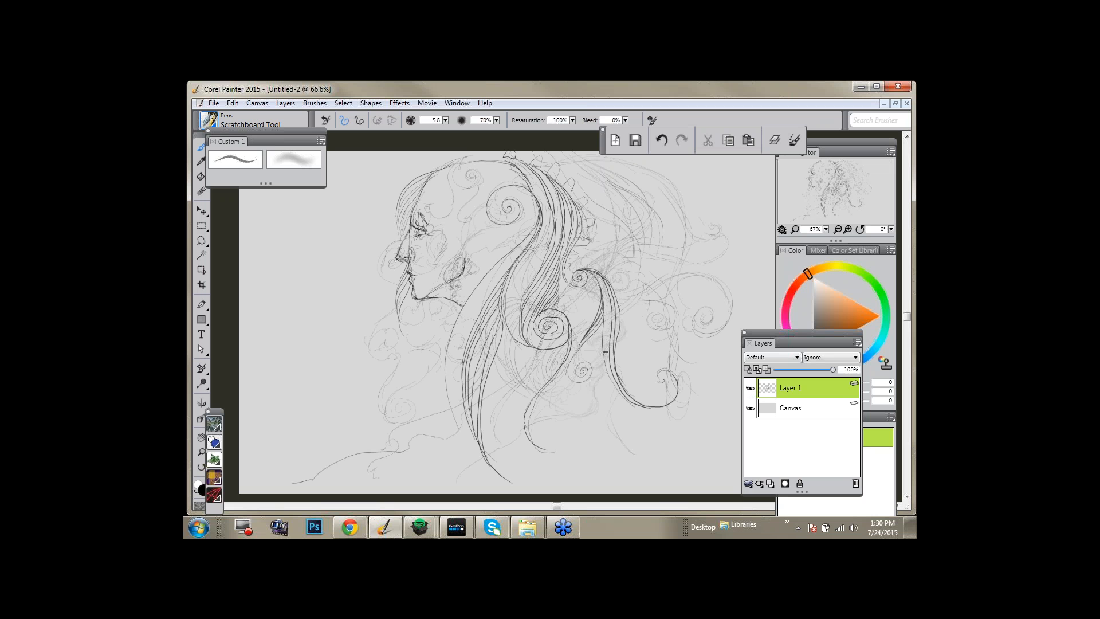
Sketch a wide arc from the small middle spiral around to the lower right curl, with connecting strands above the spiral.
{"action": "mouse_move", "coordinate": [588, 270]}
{"action": "left_mouse_down"}
{"action": "mouse_move", "coordinate": [628, 270]}
{"action": "mouse_move", "coordinate": [650, 293]}
{"action": "mouse_move", "coordinate": [596, 269]}
{"action": "mouse_move", "coordinate": [616, 268]}
{"action": "mouse_move", "coordinate": [659, 306]}
{"action": "mouse_move", "coordinate": [668, 364]}
{"action": "left_mouse_up"}
{"action": "left_click_drag", "start_coordinate": [577, 244], "coordinate": [577, 269]}
{"action": "left_click_drag", "start_coordinate": [591, 263], "coordinate": [598, 258]}
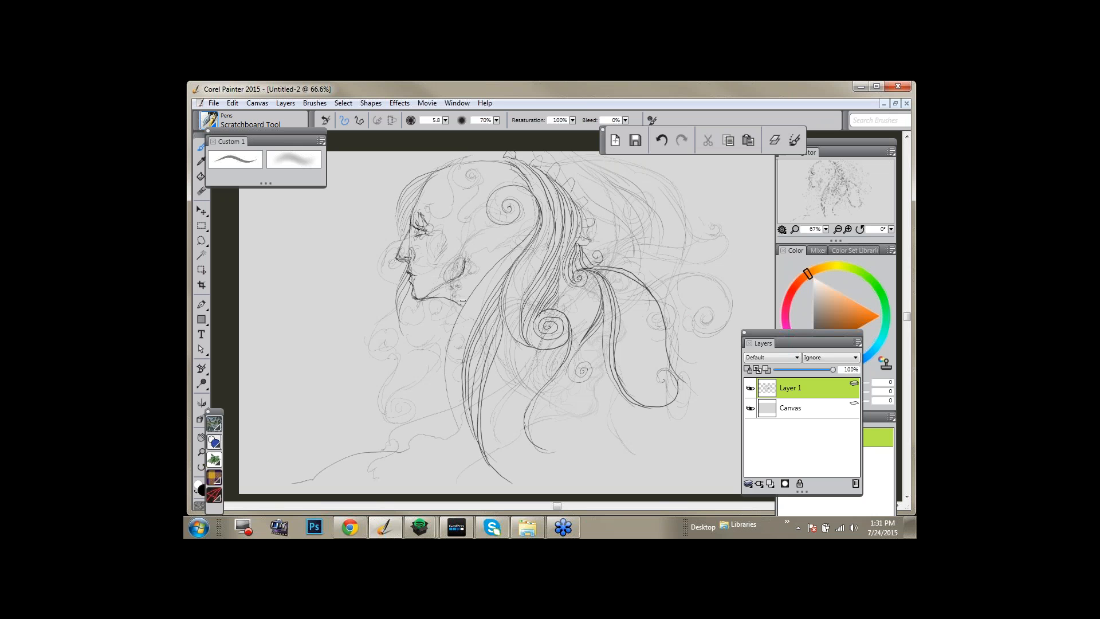
Line the long lock and the upper spiral with small scallops, and toggle Layer 1's visibility to check them.
{"action": "left_click_drag", "start_coordinate": [474, 286], "coordinate": [512, 253]}
{"action": "left_click_drag", "start_coordinate": [466, 299], "coordinate": [450, 331]}
{"action": "left_click_drag", "start_coordinate": [515, 248], "coordinate": [532, 230]}
{"action": "left_click_drag", "start_coordinate": [451, 341], "coordinate": [449, 410]}
{"action": "left_click_drag", "start_coordinate": [505, 199], "coordinate": [520, 207]}
{"action": "left_click", "coordinate": [752, 388]}
{"action": "left_click", "coordinate": [752, 388]}
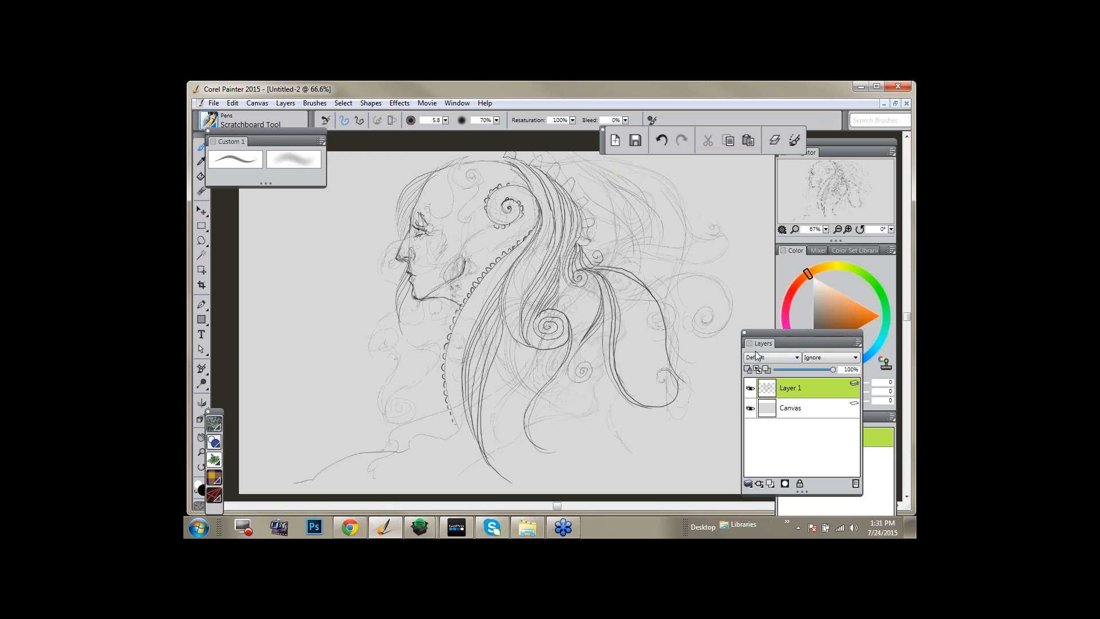
Soften the central and lower hair with the eraser at size 249 and 10% opacity, and return to the brush.
{"action": "left_click", "coordinate": [201, 190]}
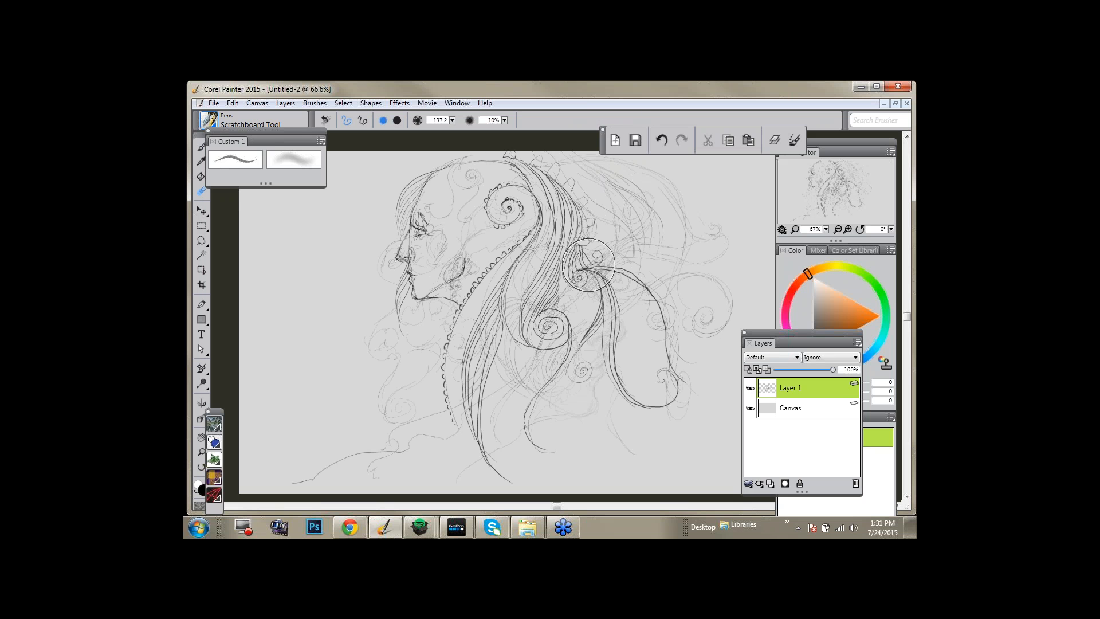
{"action": "right_click", "coordinate": [540, 180]}
{"action": "left_click", "coordinate": [658, 167]}
{"action": "key", "text": "]"}
{"action": "key", "text": "["}
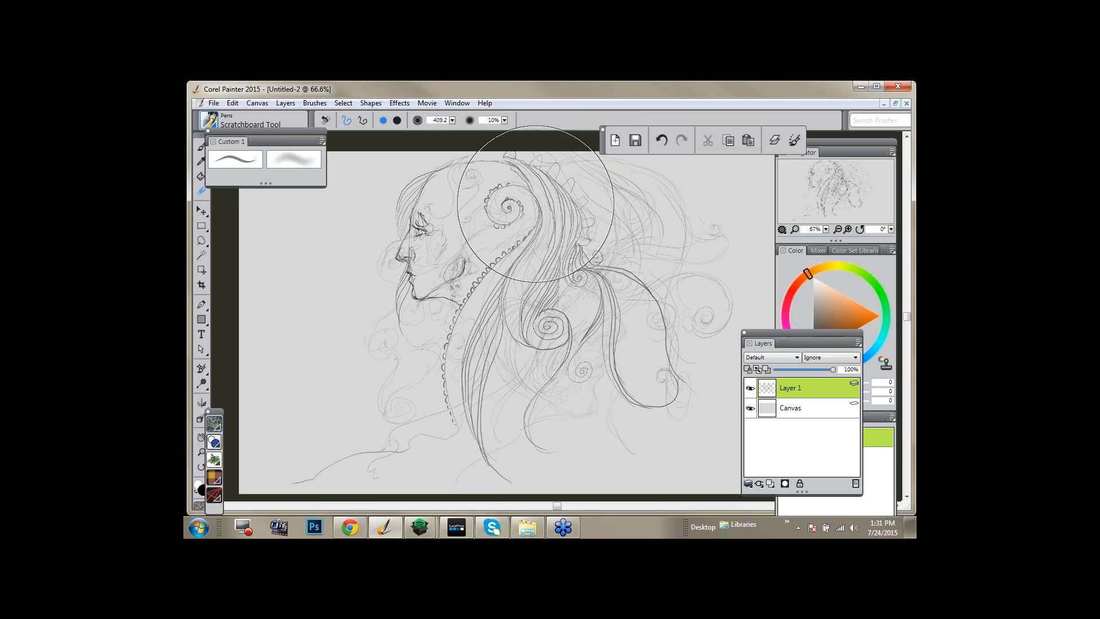
{"action": "key", "text": "bracketleft"}
{"action": "key", "text": "bracketleft"}
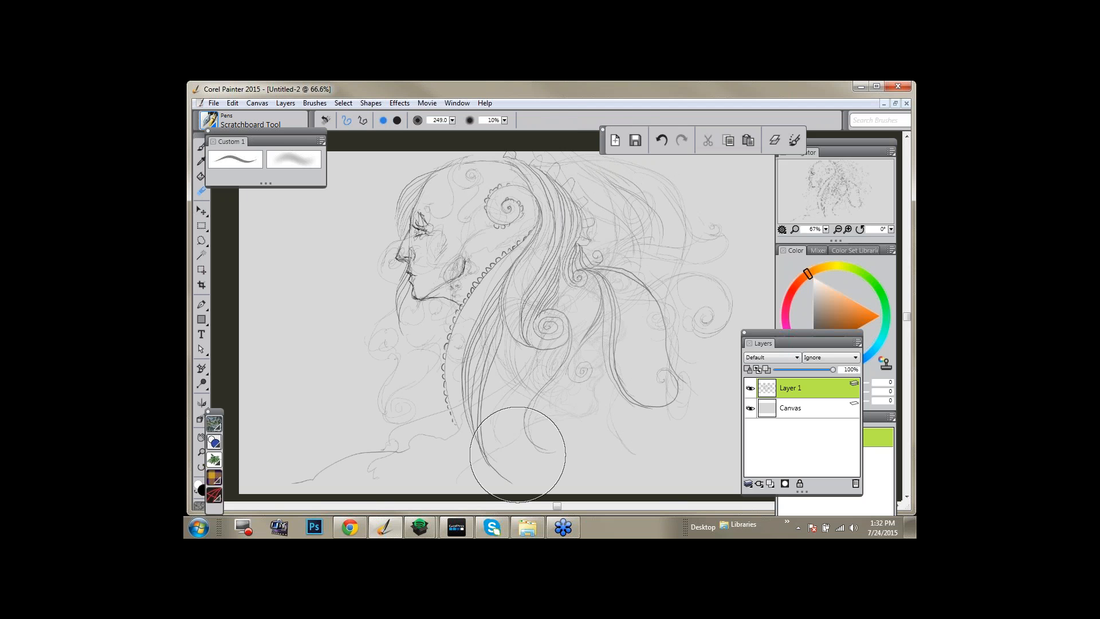
{"action": "key", "text": "b"}
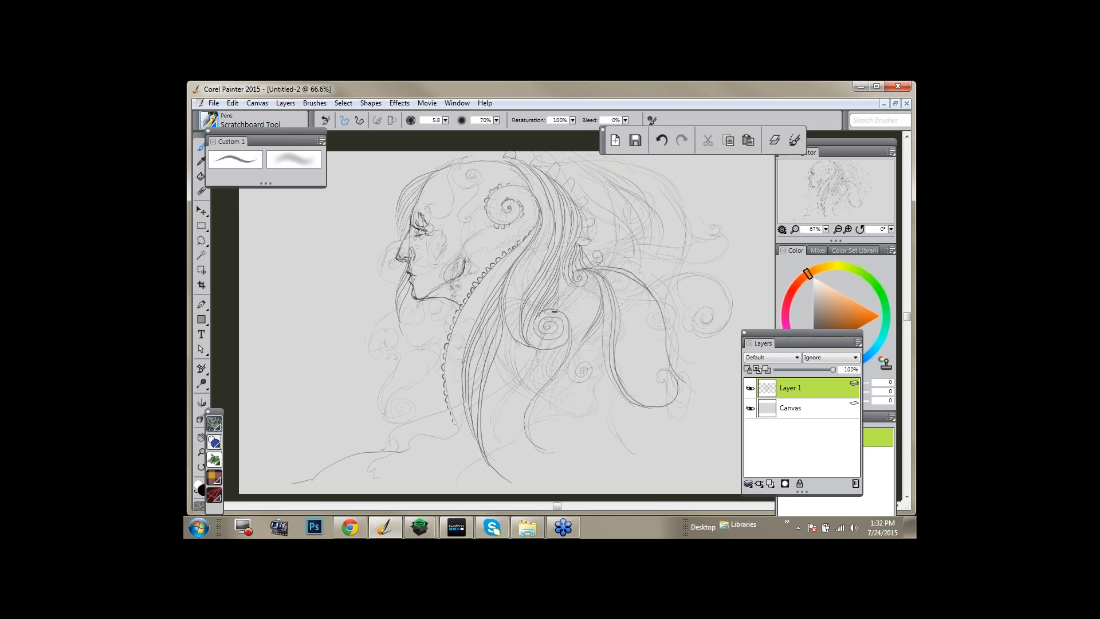
Lower the brush opacity to 39% and sketch a second face's jawline and eyes between the central curl and right lock.
{"action": "mouse_move", "coordinate": [554, 312]}
{"action": "left_mouse_down"}
{"action": "mouse_move", "coordinate": [572, 287]}
{"action": "mouse_move", "coordinate": [658, 315]}
{"action": "mouse_move", "coordinate": [656, 339]}
{"action": "left_mouse_up"}
{"action": "mouse_move", "coordinate": [552, 378]}
{"action": "left_mouse_down"}
{"action": "mouse_move", "coordinate": [613, 394]}
{"action": "mouse_move", "coordinate": [653, 371]}
{"action": "mouse_move", "coordinate": [653, 314]}
{"action": "left_mouse_up"}
{"action": "left_click_drag", "start_coordinate": [497, 120], "coordinate": [476, 127]}
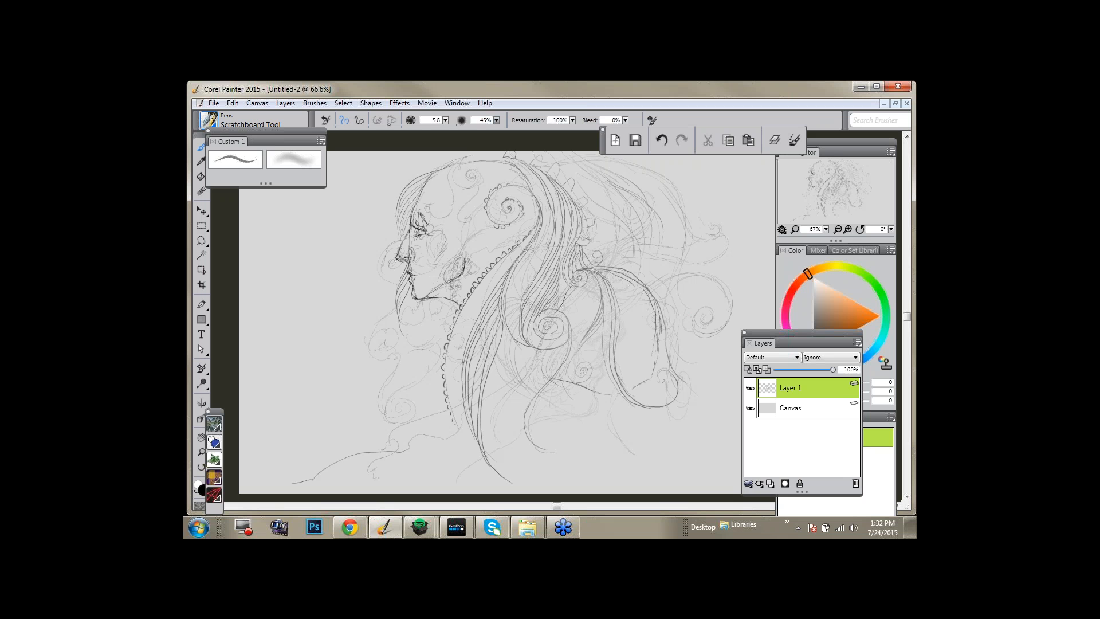
{"action": "left_click_drag", "start_coordinate": [567, 380], "coordinate": [635, 387]}
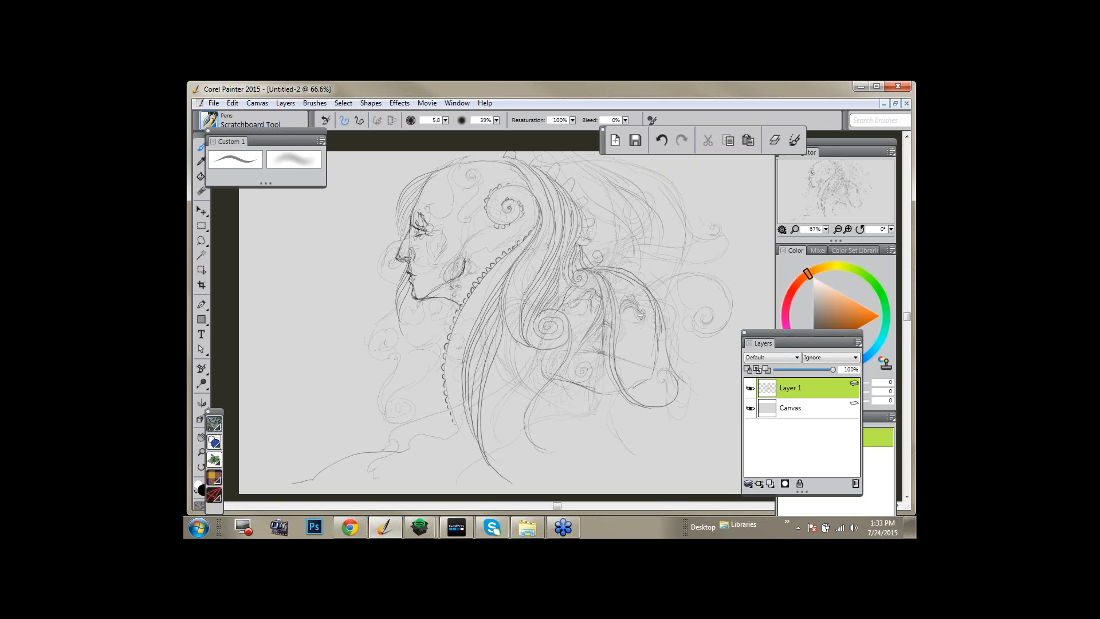
{"action": "left_click_drag", "start_coordinate": [624, 312], "coordinate": [636, 313]}
{"action": "left_click_drag", "start_coordinate": [623, 314], "coordinate": [635, 322]}
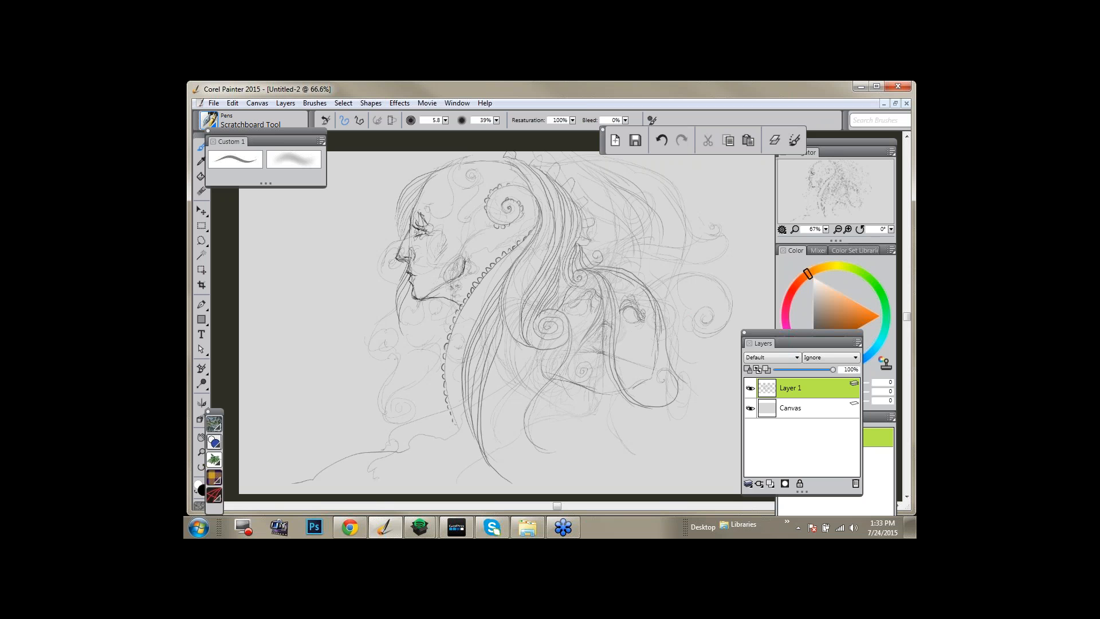
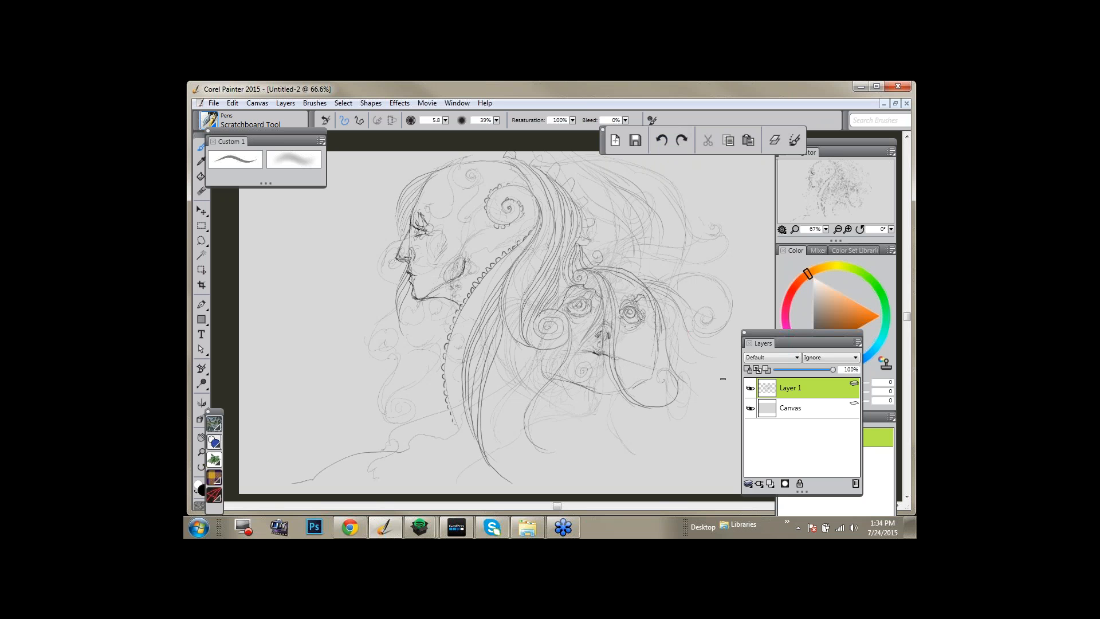
Draw the second face's lips and cheek edge, and add a hanging strand with a curl below its chin.
{"action": "mouse_move", "coordinate": [585, 356]}
{"action": "left_mouse_down"}
{"action": "mouse_move", "coordinate": [607, 363]}
{"action": "mouse_move", "coordinate": [583, 359]}
{"action": "left_mouse_up"}
{"action": "left_click_drag", "start_coordinate": [651, 335], "coordinate": [656, 334]}
{"action": "left_click_drag", "start_coordinate": [634, 369], "coordinate": [655, 348]}
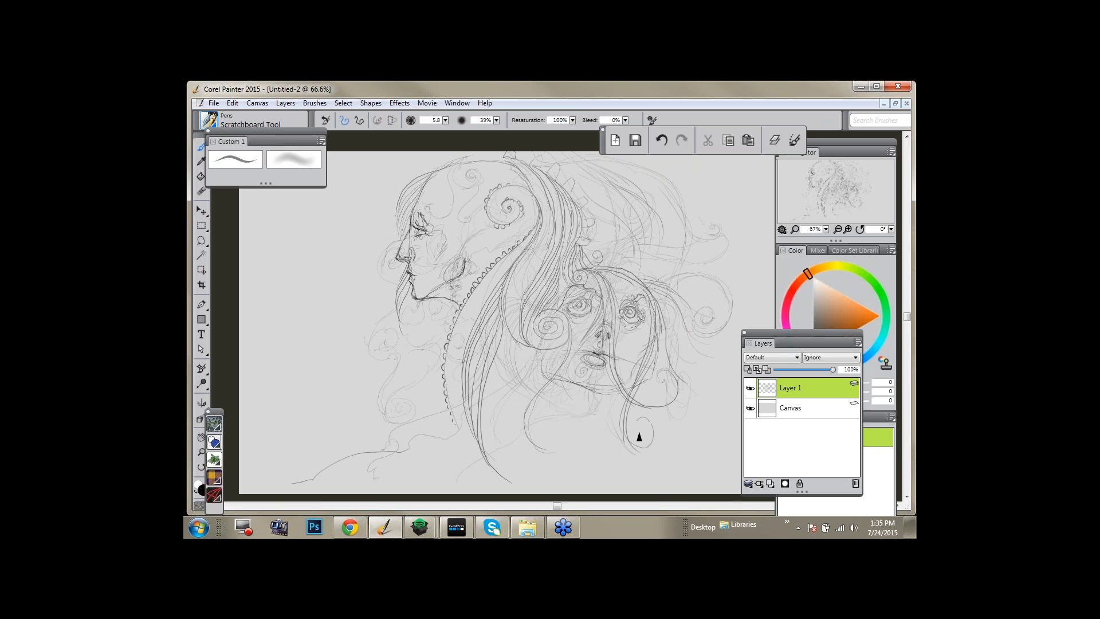
{"action": "left_click_drag", "start_coordinate": [639, 437], "coordinate": [657, 421]}
Sketch sweeping strands from the second face's jaw down and left beneath the neck to the canvas bottom.
{"action": "left_click_drag", "start_coordinate": [634, 387], "coordinate": [537, 480]}
{"action": "left_click_drag", "start_coordinate": [626, 401], "coordinate": [520, 494]}
{"action": "left_click_drag", "start_coordinate": [616, 423], "coordinate": [521, 499]}
{"action": "left_click_drag", "start_coordinate": [545, 461], "coordinate": [508, 504]}
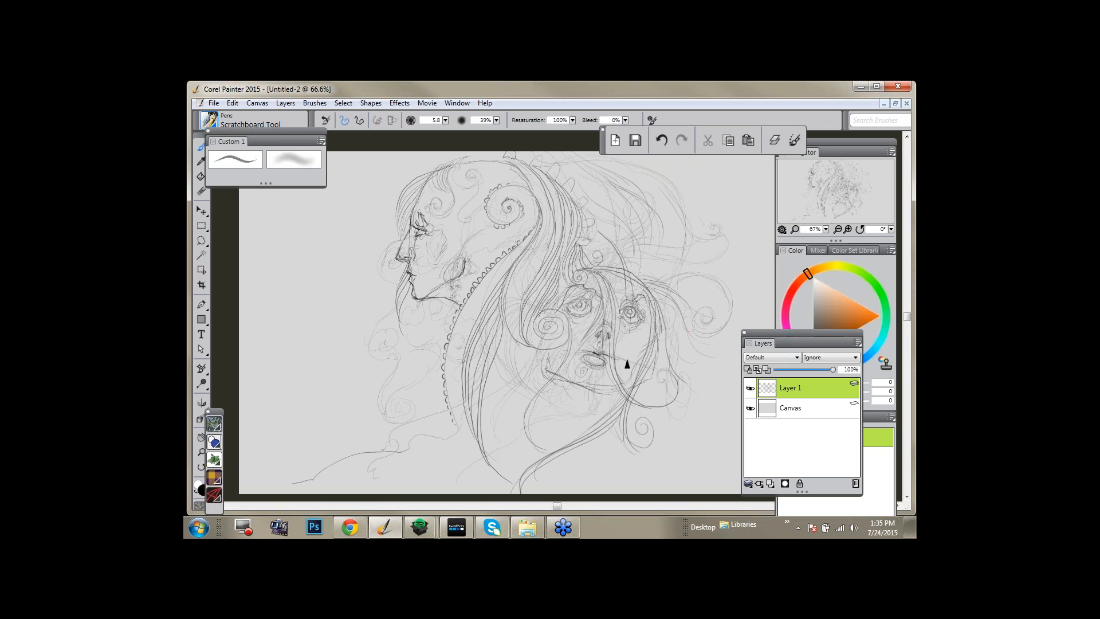
Add strands beside the second face's cheek and reinforce its jaw, and toggle Layer 1's visibility to check the drawing.
{"action": "left_click_drag", "start_coordinate": [626, 322], "coordinate": [629, 413]}
{"action": "left_click_drag", "start_coordinate": [630, 375], "coordinate": [648, 425]}
{"action": "left_click_drag", "start_coordinate": [555, 377], "coordinate": [613, 394]}
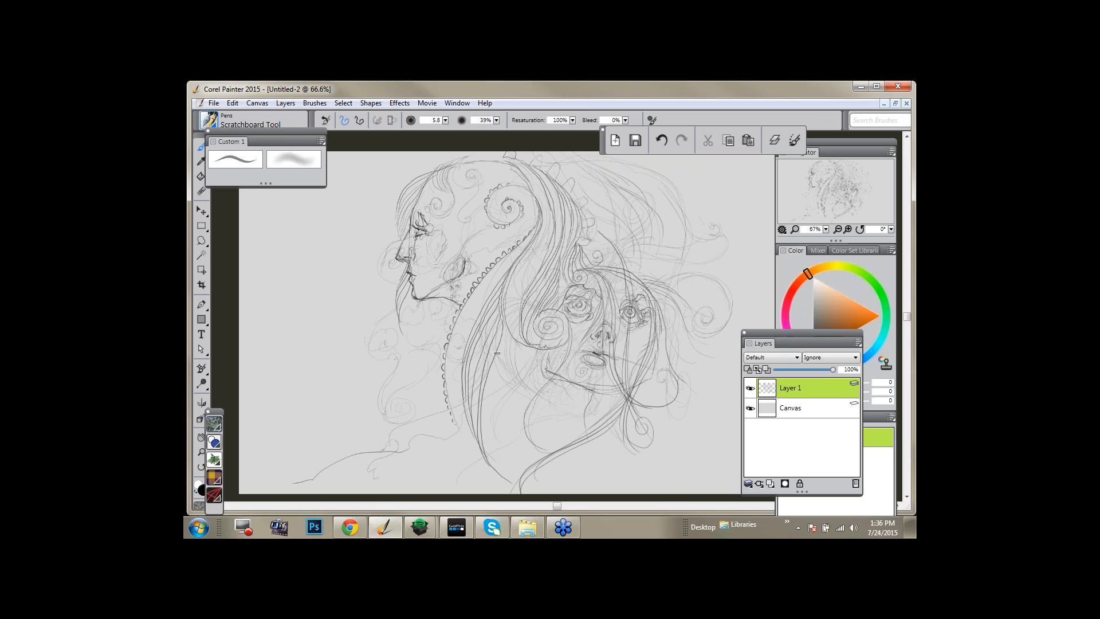
{"action": "left_click", "coordinate": [750, 388]}
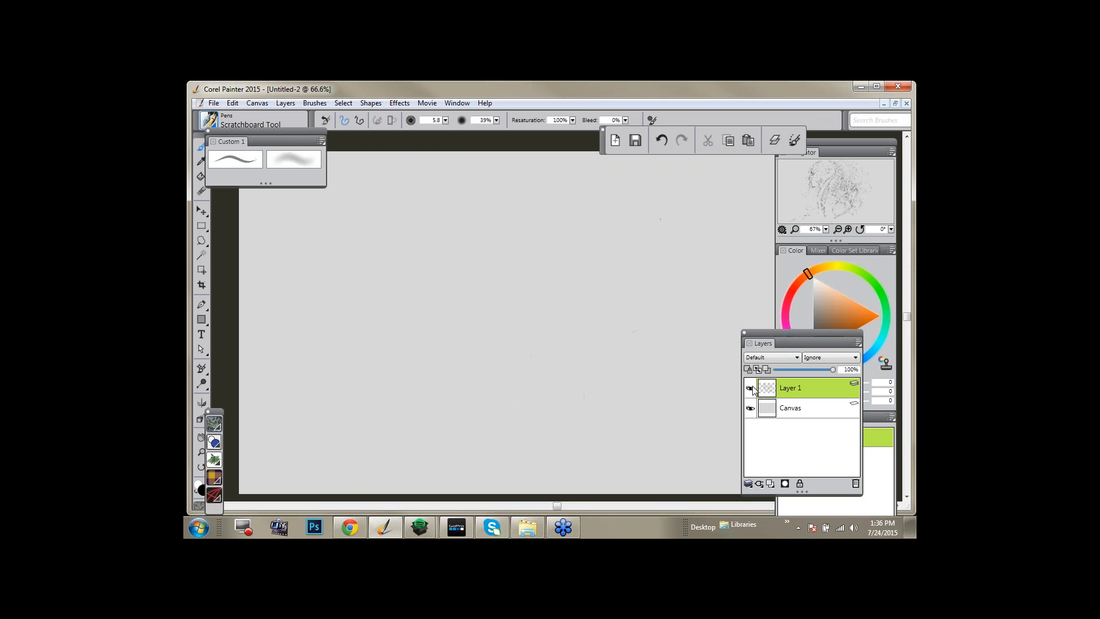
{"action": "left_click", "coordinate": [751, 388]}
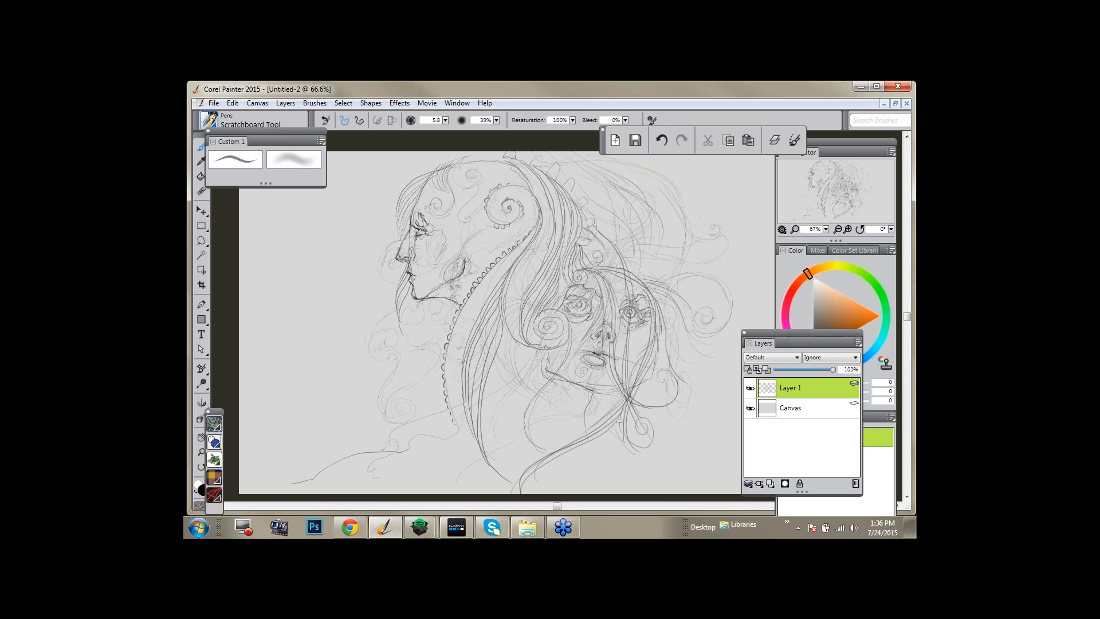
Set up the Digital Airbrush at size 229.7 with a dark brownish gray colour, and add a new layer above Layer 1.
{"action": "left_click", "coordinate": [288, 159]}
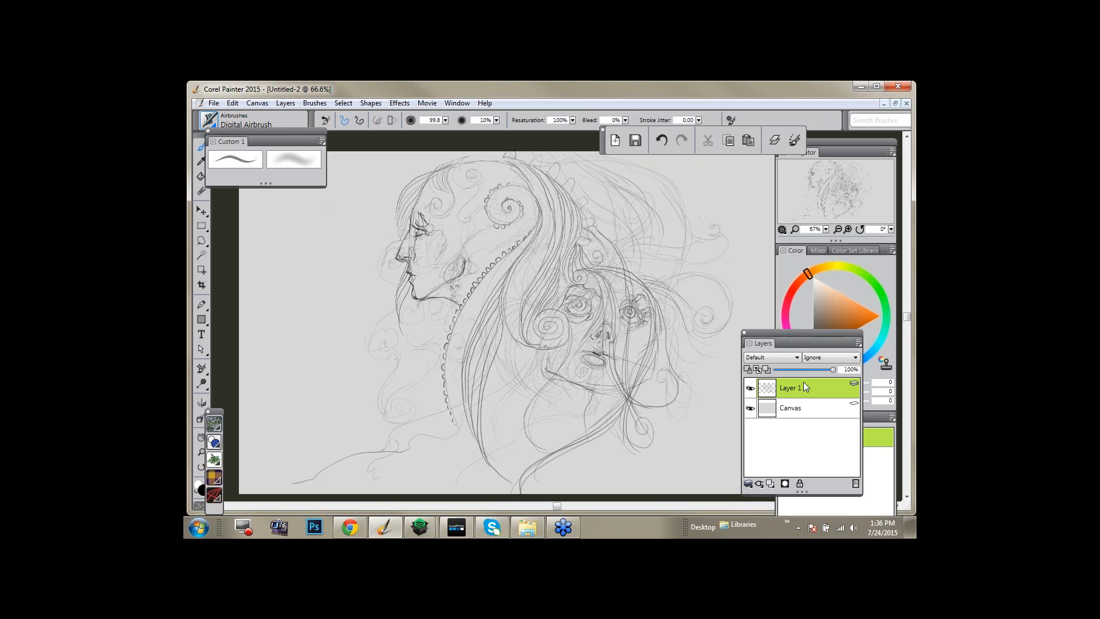
{"action": "left_click_drag", "start_coordinate": [542, 395], "coordinate": [587, 439]}
{"action": "left_click_drag", "start_coordinate": [828, 318], "coordinate": [818, 332]}
{"action": "left_click", "coordinate": [772, 484]}
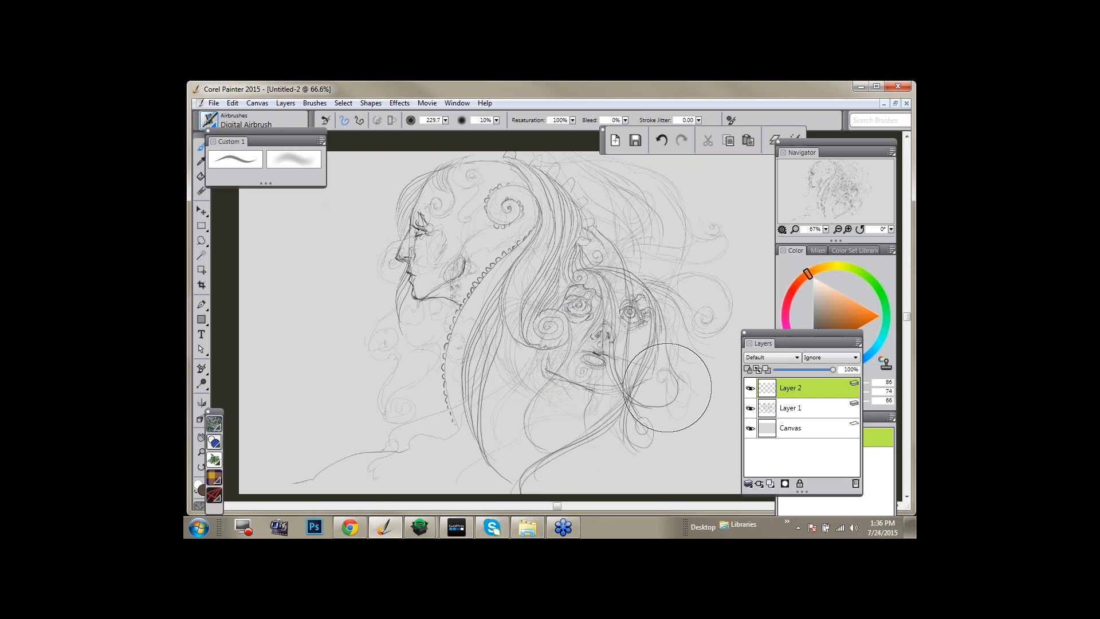
Try brownish airbrush shading over the second face, undo it, and pick a darker brown.
{"action": "mouse_move", "coordinate": [560, 381]}
{"action": "left_mouse_down"}
{"action": "mouse_move", "coordinate": [631, 367]}
{"action": "mouse_move", "coordinate": [705, 458]}
{"action": "left_mouse_up"}
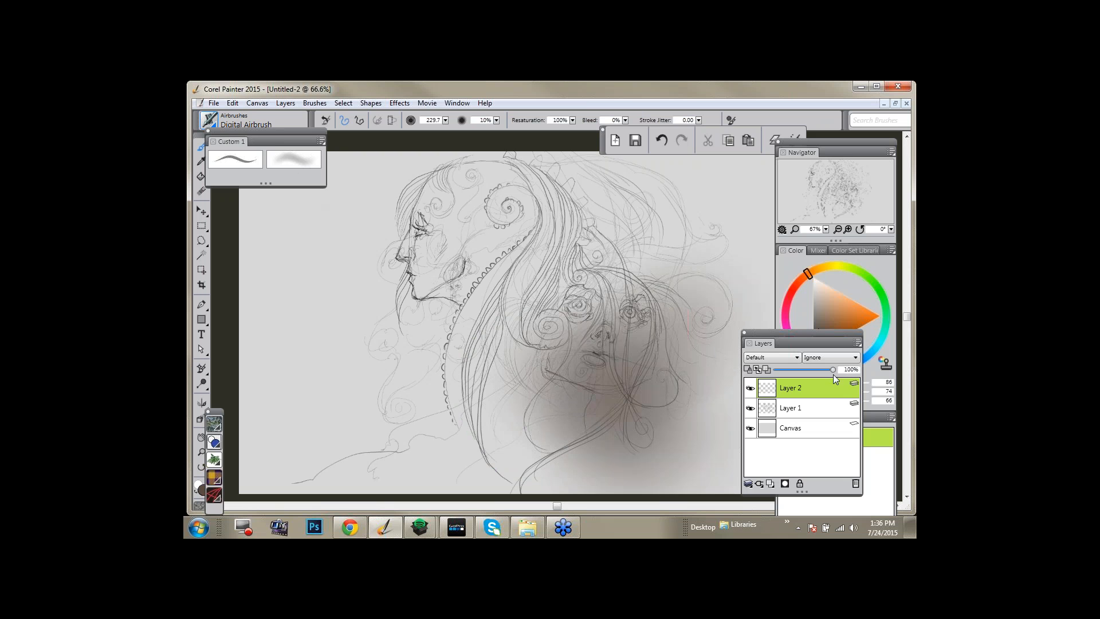
{"action": "left_click", "coordinate": [662, 140]}
{"action": "left_click_drag", "start_coordinate": [825, 317], "coordinate": [820, 344]}
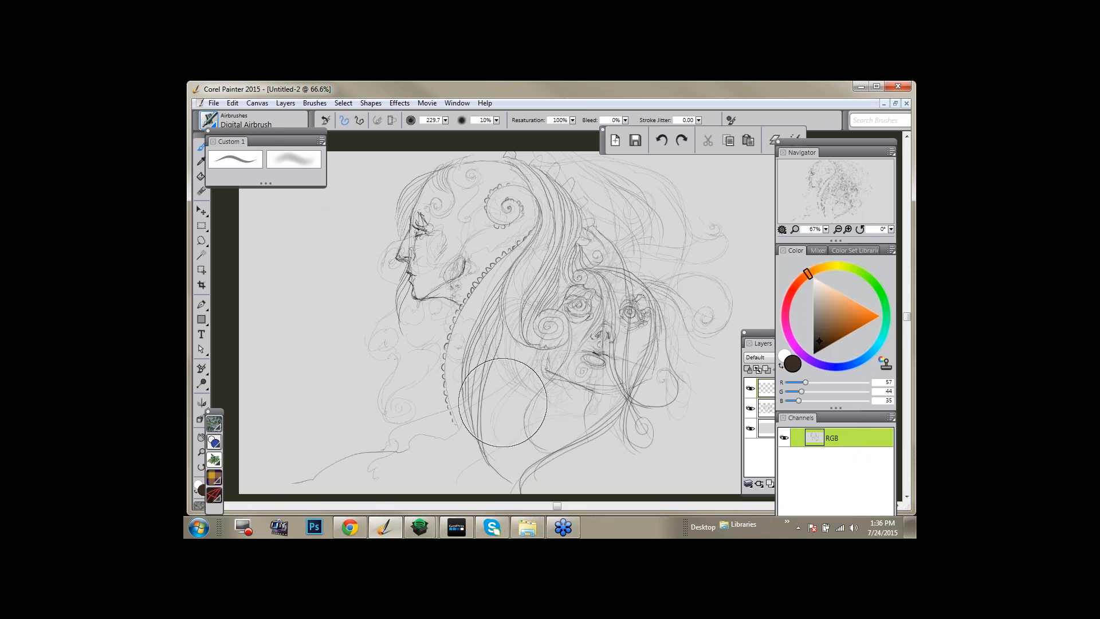
Set the airbrush size to 315.9 and colour to dark blue-gray RGB 32, 41, 52, and shade softly across the faces, hair and background.
{"action": "left_click_drag", "start_coordinate": [405, 307], "coordinate": [459, 353]}
{"action": "left_click", "coordinate": [820, 344]}
{"action": "left_click", "coordinate": [857, 360]}
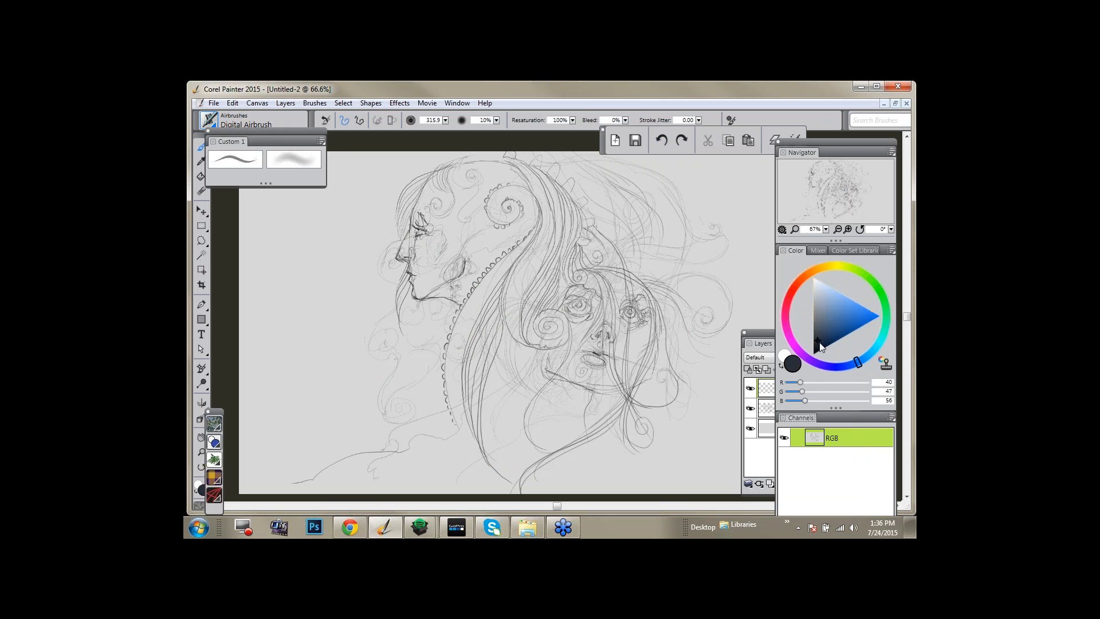
{"action": "left_click", "coordinate": [821, 345]}
{"action": "left_click", "coordinate": [820, 346]}
{"action": "mouse_move", "coordinate": [478, 187]}
{"action": "left_mouse_down"}
{"action": "mouse_move", "coordinate": [401, 240]}
{"action": "mouse_move", "coordinate": [419, 209]}
{"action": "mouse_move", "coordinate": [483, 213]}
{"action": "mouse_move", "coordinate": [534, 168]}
{"action": "mouse_move", "coordinate": [427, 289]}
{"action": "mouse_move", "coordinate": [503, 377]}
{"action": "mouse_move", "coordinate": [593, 235]}
{"action": "mouse_move", "coordinate": [559, 383]}
{"action": "mouse_move", "coordinate": [576, 429]}
{"action": "mouse_move", "coordinate": [479, 499]}
{"action": "left_mouse_up"}
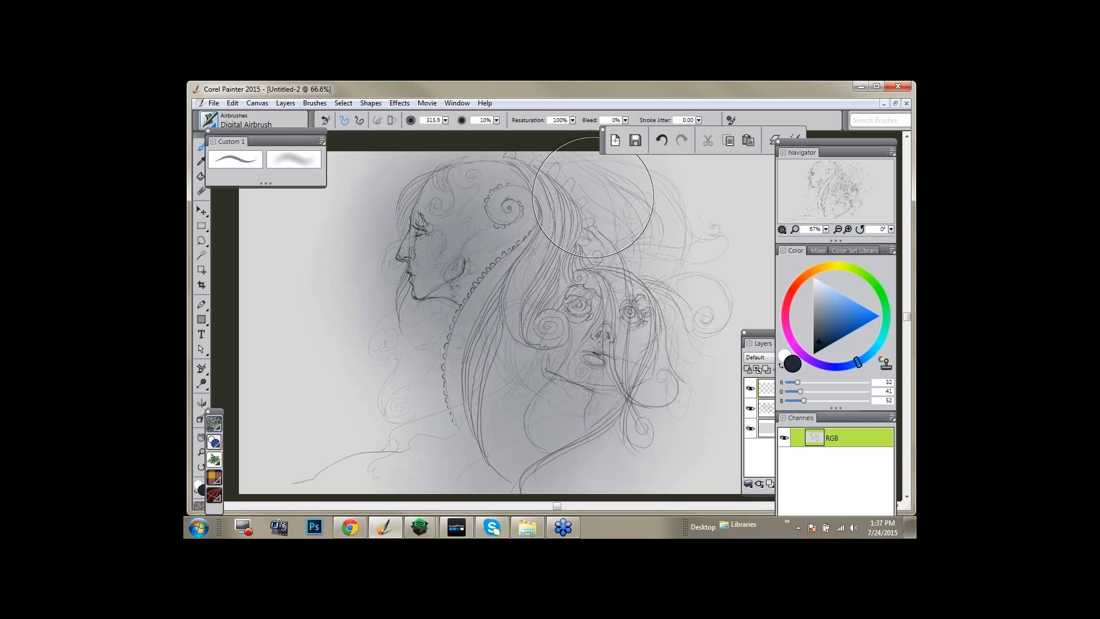
{"action": "mouse_move", "coordinate": [595, 198]}
{"action": "left_mouse_down"}
{"action": "mouse_move", "coordinate": [624, 193]}
{"action": "mouse_move", "coordinate": [565, 169]}
{"action": "left_mouse_up"}
{"action": "mouse_move", "coordinate": [640, 175]}
{"action": "left_mouse_down"}
{"action": "mouse_move", "coordinate": [553, 256]}
{"action": "mouse_move", "coordinate": [668, 329]}
{"action": "mouse_move", "coordinate": [658, 359]}
{"action": "mouse_move", "coordinate": [770, 177]}
{"action": "left_mouse_up"}
{"action": "left_click_drag", "start_coordinate": [388, 395], "coordinate": [280, 383]}
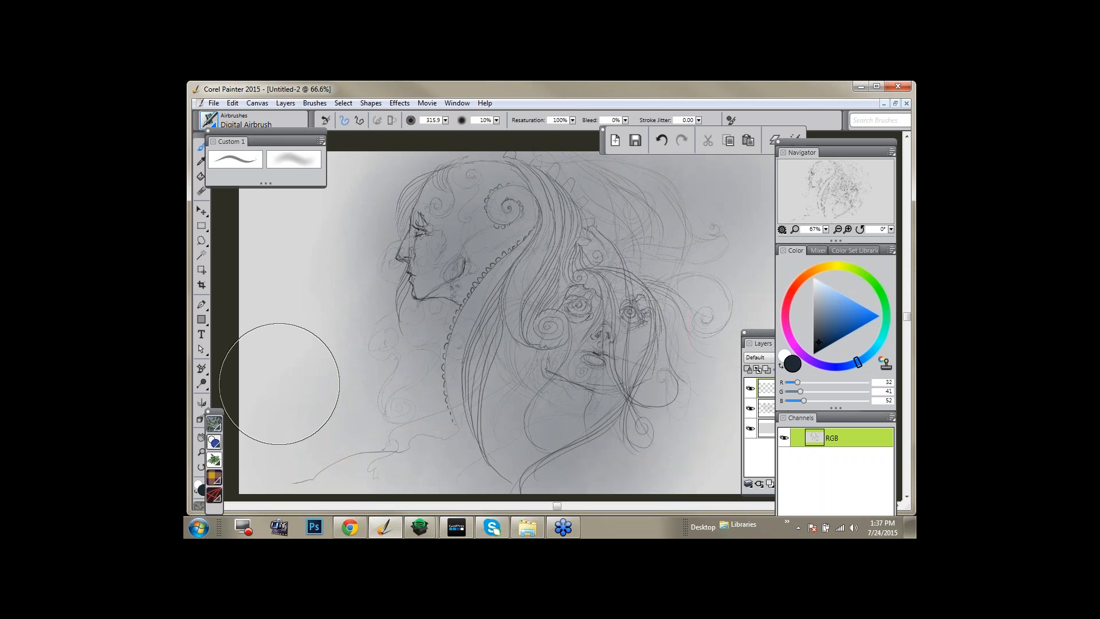
Extend the soft dark blue-gray airbrush shading over the second face, the hair and the background around both heads.
{"action": "left_click_drag", "start_coordinate": [404, 423], "coordinate": [579, 338]}
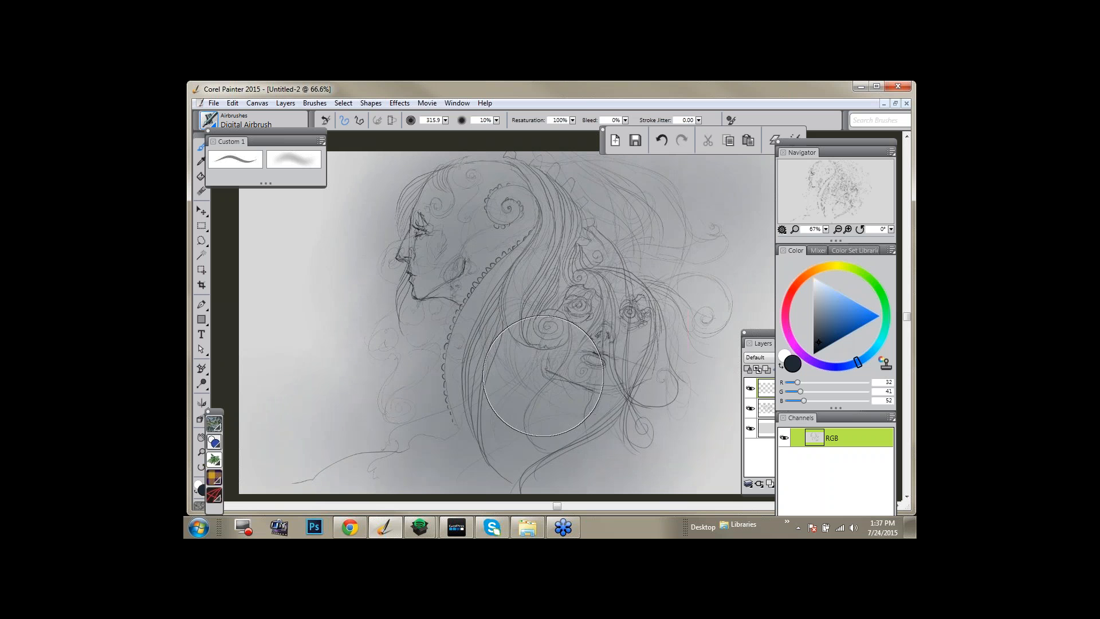
{"action": "left_click_drag", "start_coordinate": [847, 199], "coordinate": [869, 196]}
{"action": "mouse_move", "coordinate": [737, 184]}
{"action": "left_mouse_down"}
{"action": "mouse_move", "coordinate": [454, 356]}
{"action": "mouse_move", "coordinate": [383, 422]}
{"action": "left_mouse_up"}
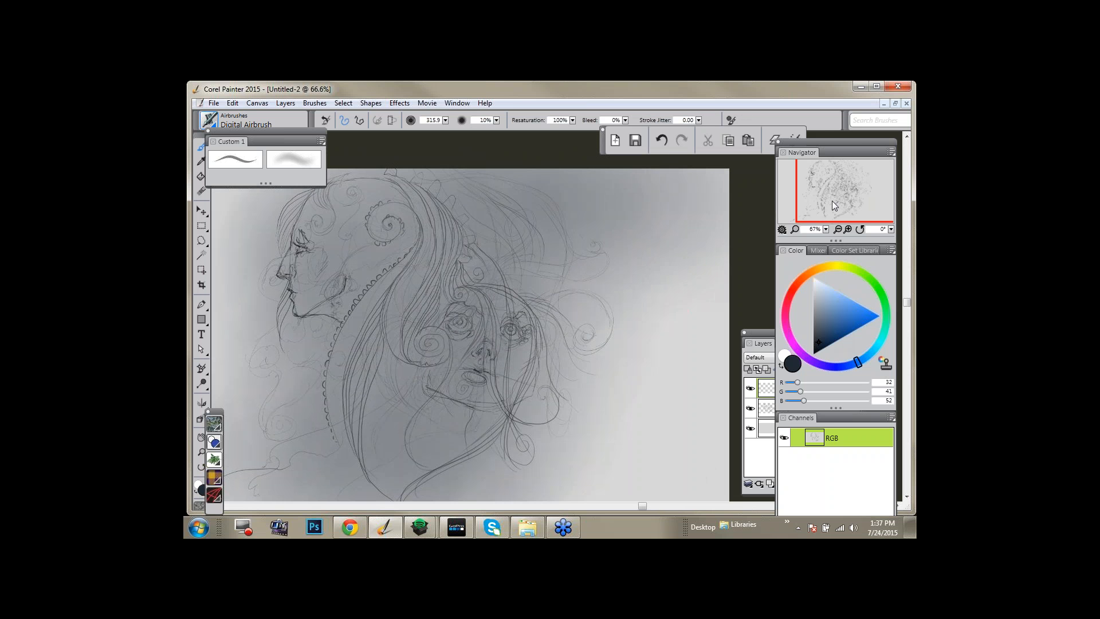
{"action": "mouse_move", "coordinate": [832, 200]}
{"action": "left_mouse_down"}
{"action": "mouse_move", "coordinate": [820, 216]}
{"action": "mouse_move", "coordinate": [804, 207]}
{"action": "left_mouse_up"}
{"action": "left_click_drag", "start_coordinate": [321, 356], "coordinate": [269, 401]}
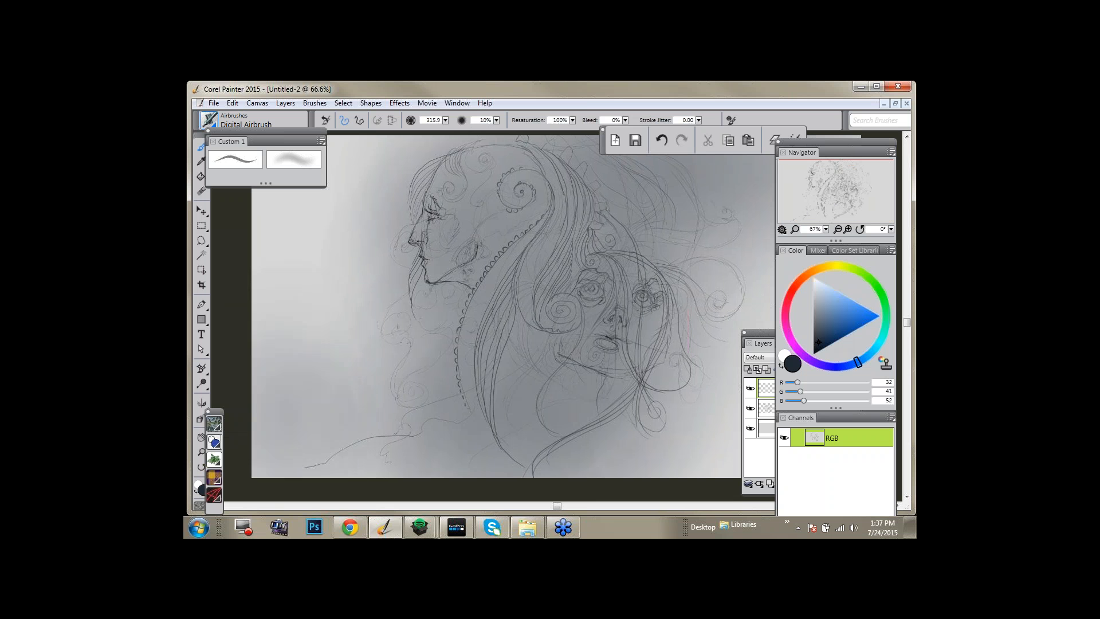
{"action": "left_click_drag", "start_coordinate": [344, 418], "coordinate": [375, 326]}
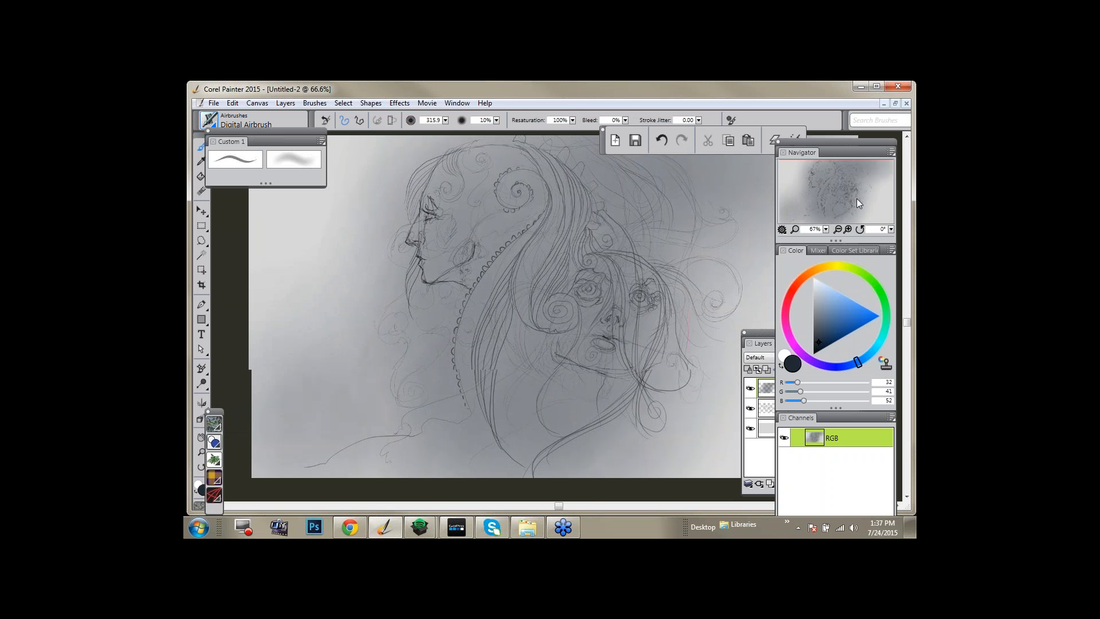
Set the airbrush size to 439.8 and colour to RGB 31, 52, 79, and shade the background beside and below both heads.
{"action": "left_click", "coordinate": [858, 198]}
{"action": "left_click", "coordinate": [826, 229]}
{"action": "left_click_drag", "start_coordinate": [732, 237], "coordinate": [725, 238]}
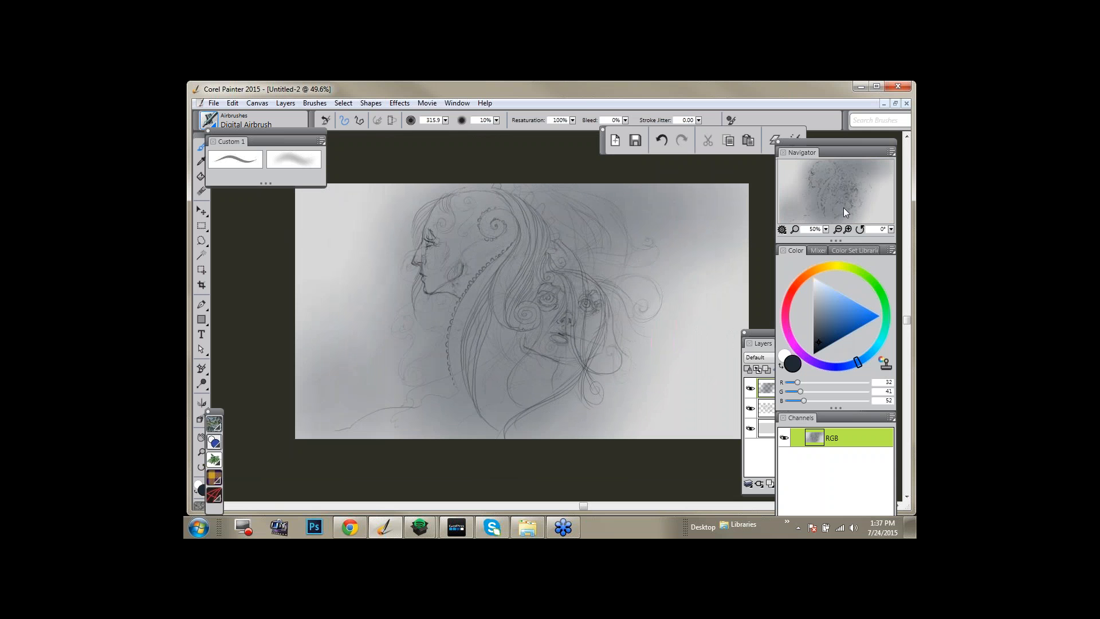
{"action": "left_click_drag", "start_coordinate": [844, 208], "coordinate": [857, 190]}
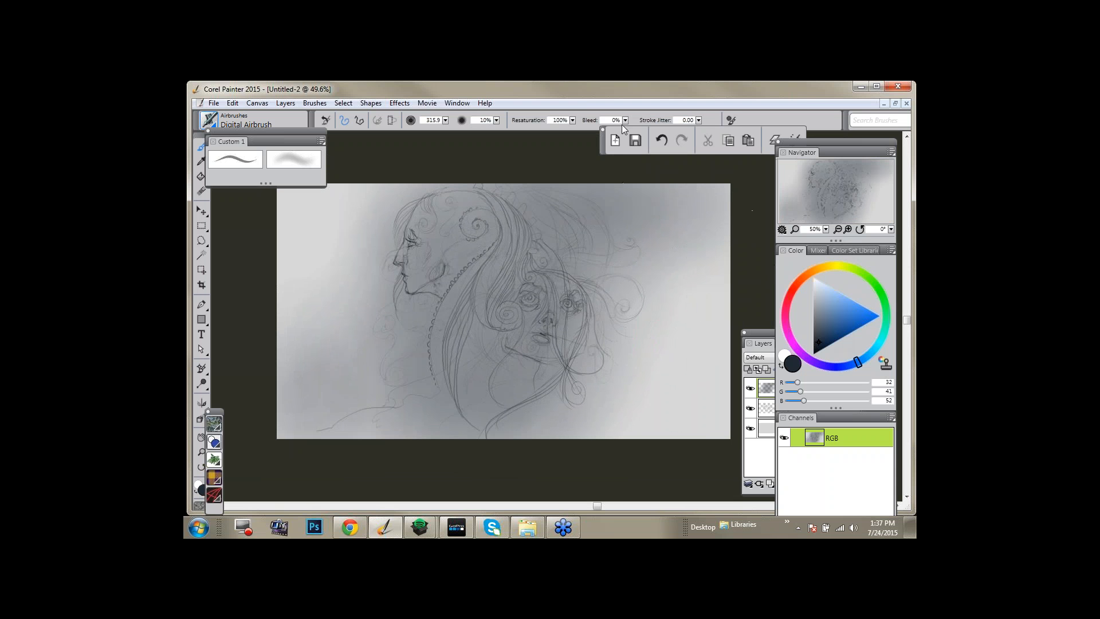
{"action": "left_click_drag", "start_coordinate": [445, 120], "coordinate": [466, 135]}
{"action": "left_click", "coordinate": [824, 340]}
{"action": "left_click", "coordinate": [826, 340]}
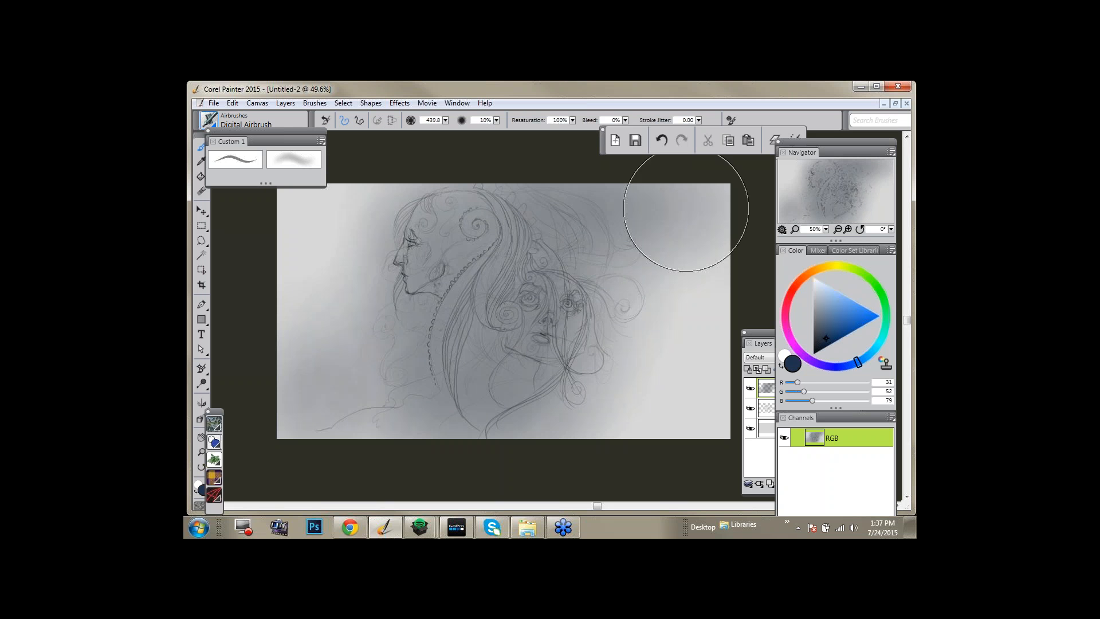
{"action": "mouse_move", "coordinate": [721, 268]}
{"action": "left_mouse_down"}
{"action": "mouse_move", "coordinate": [630, 349]}
{"action": "mouse_move", "coordinate": [476, 349]}
{"action": "left_mouse_up"}
{"action": "mouse_move", "coordinate": [285, 356]}
{"action": "left_mouse_down"}
{"action": "mouse_move", "coordinate": [349, 442]}
{"action": "mouse_move", "coordinate": [484, 433]}
{"action": "left_mouse_up"}
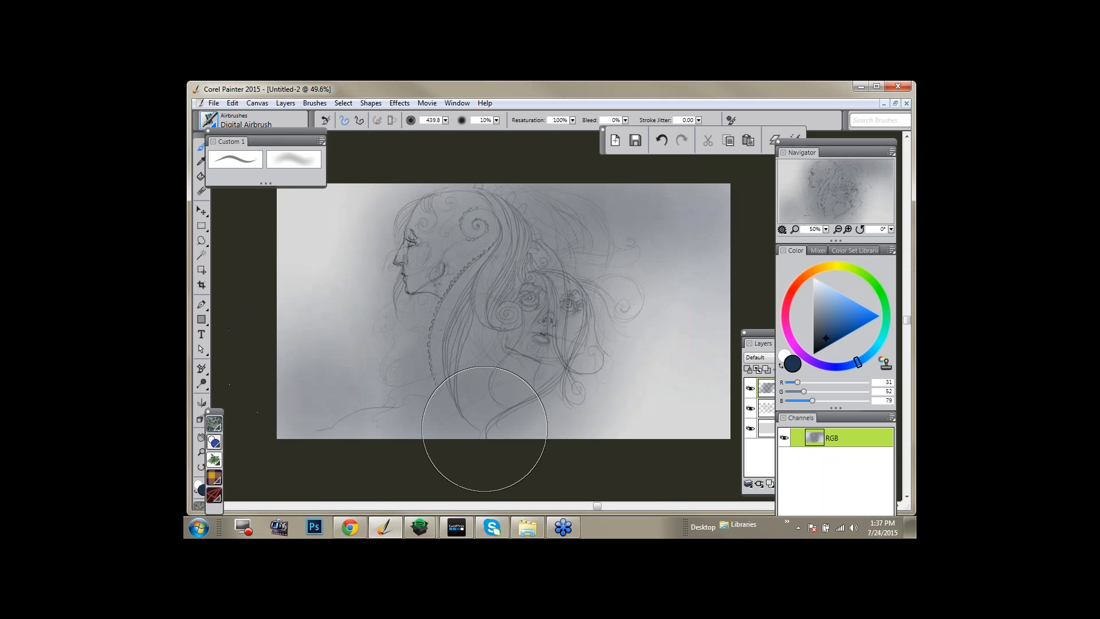
{"action": "left_click_drag", "start_coordinate": [389, 337], "coordinate": [389, 408]}
{"action": "left_click_drag", "start_coordinate": [390, 408], "coordinate": [443, 438]}
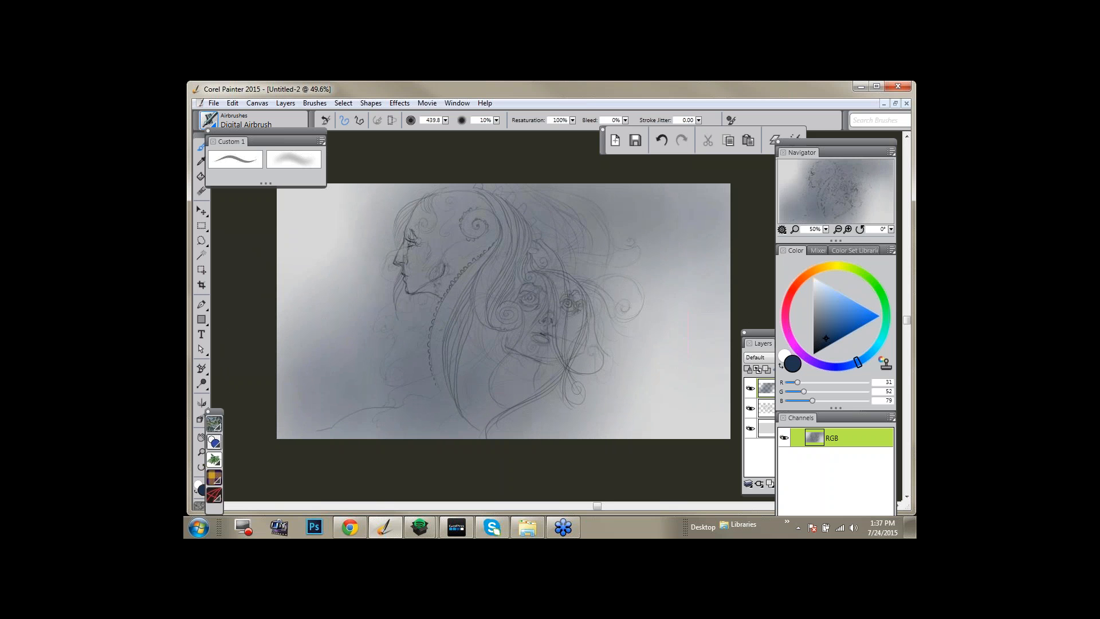
Airbrush around the profile's face and forehead at size 222.4, and sample a blue-gray from the canvas.
{"action": "right_click", "coordinate": [457, 316]}
{"action": "left_click", "coordinate": [539, 338]}
{"action": "left_click_drag", "start_coordinate": [409, 276], "coordinate": [454, 321]}
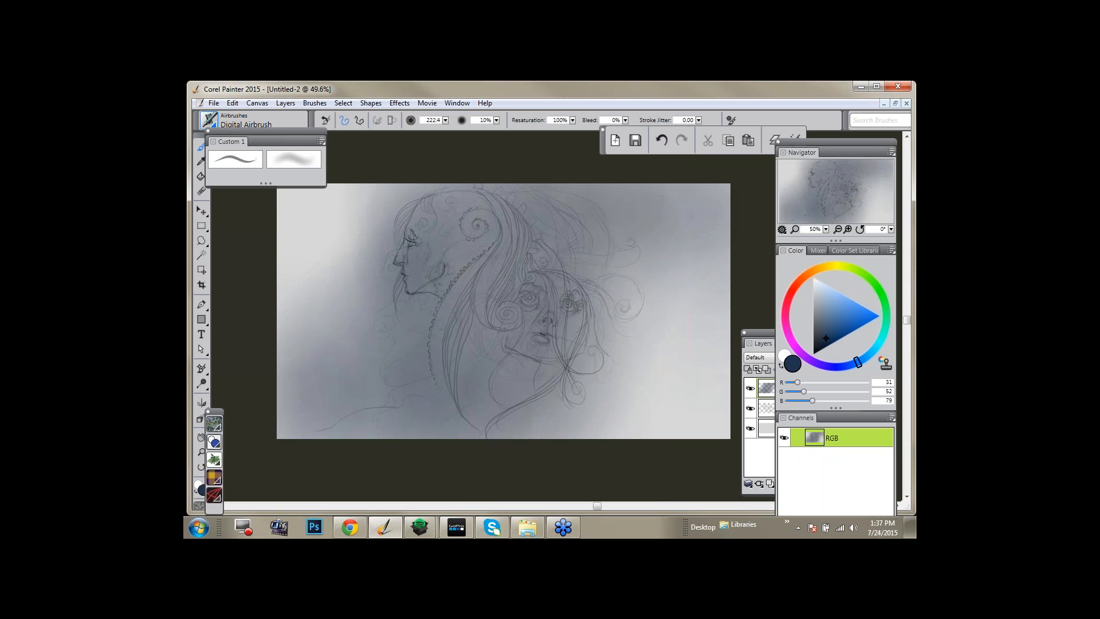
{"action": "left_click_drag", "start_coordinate": [409, 181], "coordinate": [434, 278]}
{"action": "left_click", "coordinate": [522, 367], "text": "alt"}
Toggle Layer 1's visibility to check the line work, and lightly erase over the profile's face on that layer at size 249.0.
{"action": "left_click", "coordinate": [771, 411]}
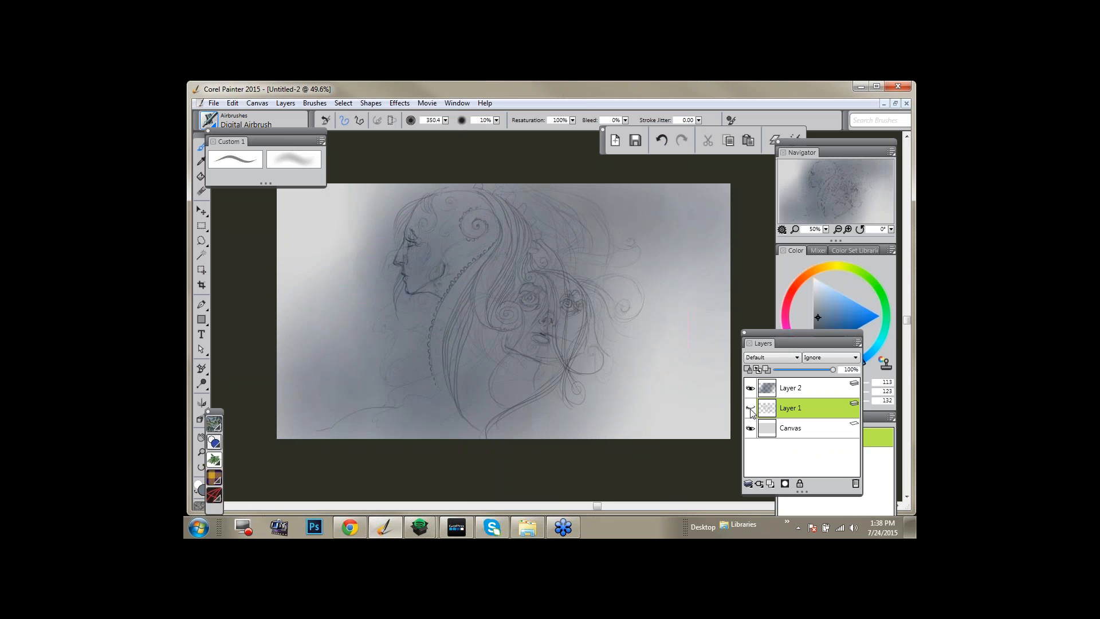
{"action": "left_click", "coordinate": [750, 408]}
{"action": "left_click", "coordinate": [750, 408]}
{"action": "left_click", "coordinate": [410, 244]}
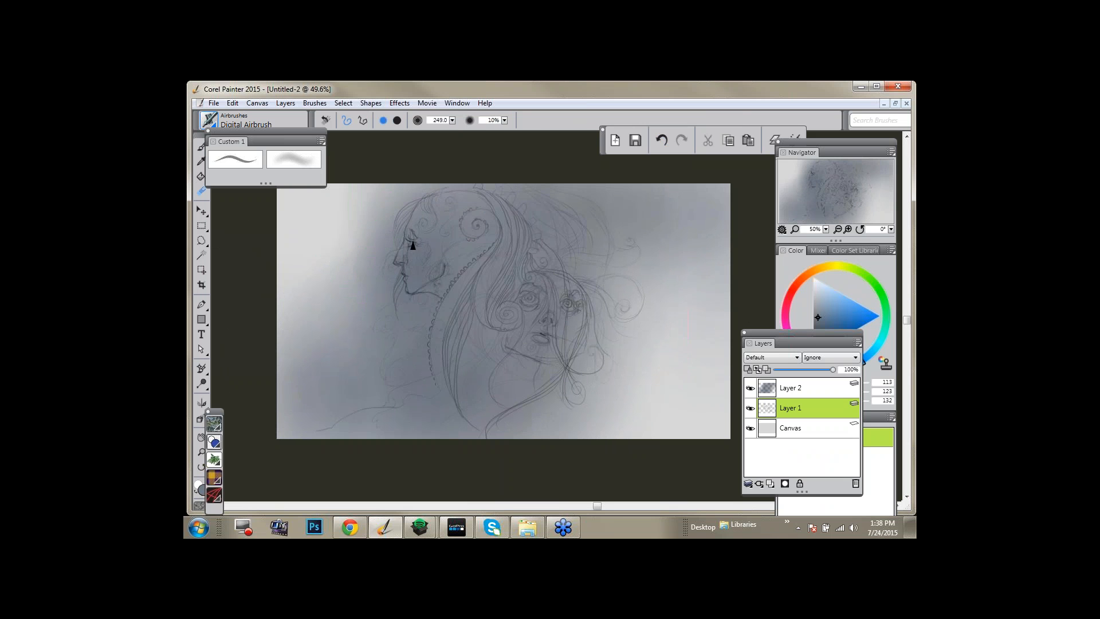
{"action": "mouse_move", "coordinate": [412, 217]}
{"action": "left_mouse_down"}
{"action": "mouse_move", "coordinate": [422, 292]}
{"action": "mouse_move", "coordinate": [411, 297]}
{"action": "mouse_move", "coordinate": [395, 224]}
{"action": "left_mouse_up"}
{"action": "left_click_drag", "start_coordinate": [441, 268], "coordinate": [489, 224]}
Toggle Layer 2's visibility to compare the drawing with and without shading, and undo the last edit.
{"action": "left_click", "coordinate": [776, 384]}
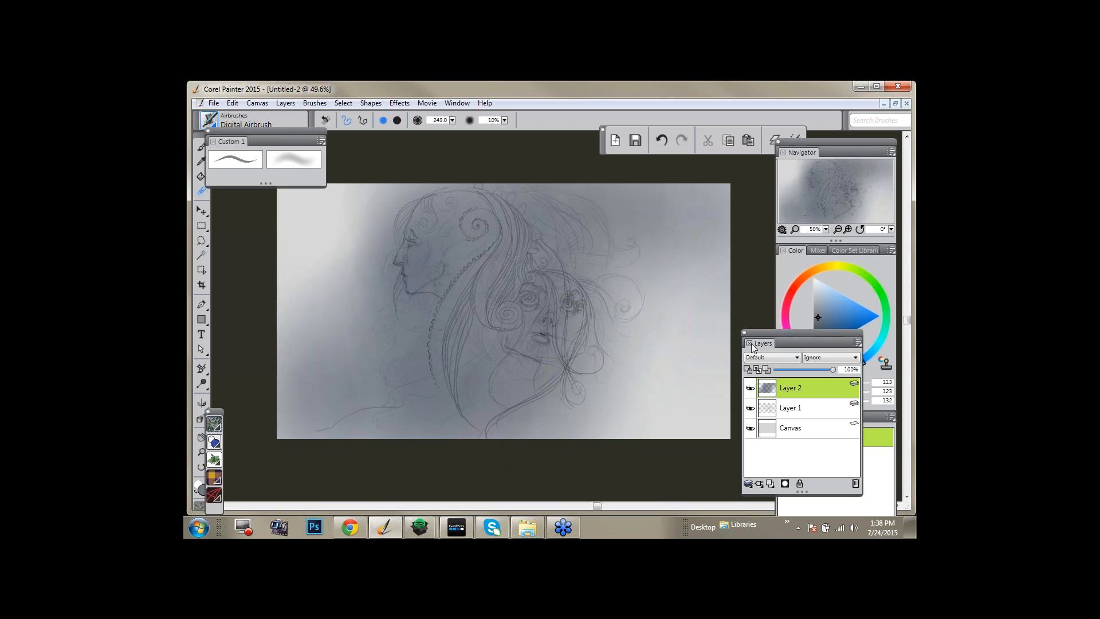
{"action": "left_click", "coordinate": [750, 388]}
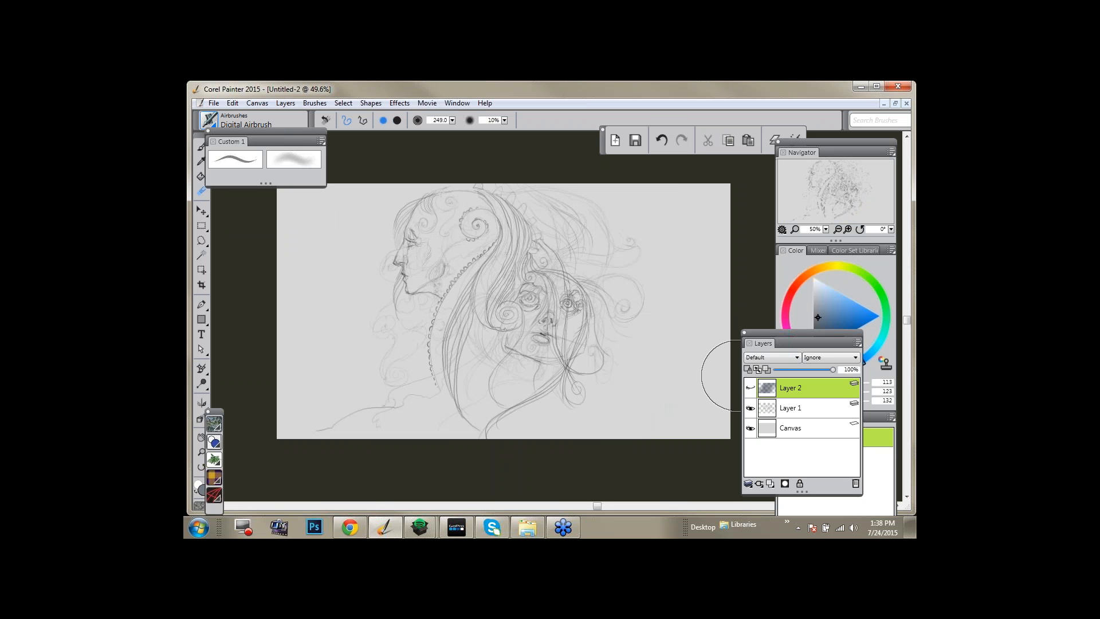
{"action": "left_click", "coordinate": [751, 388]}
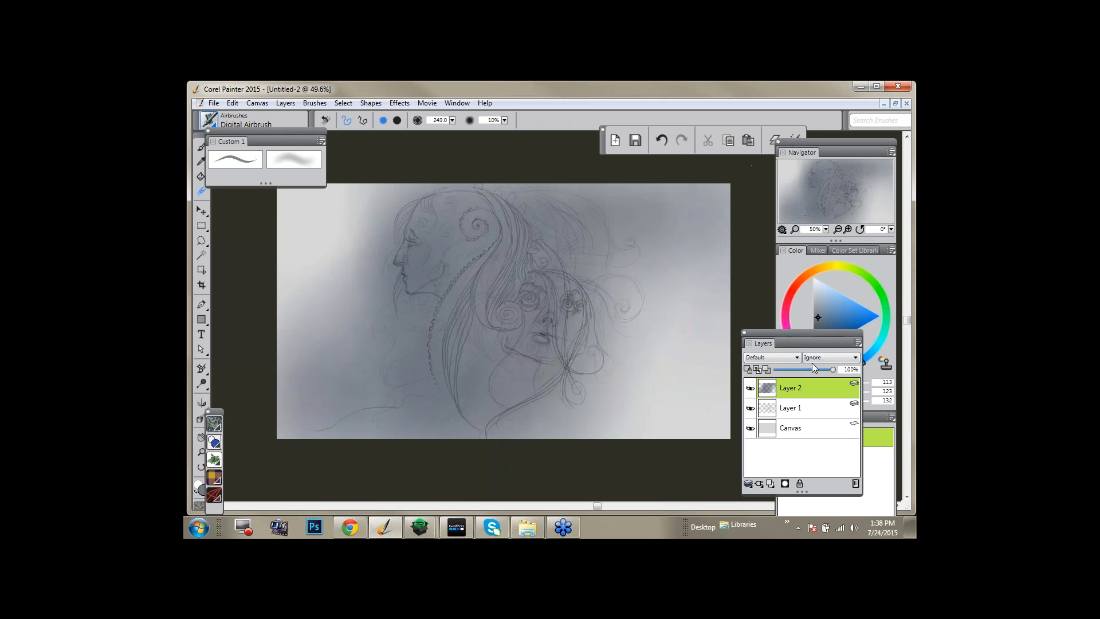
{"action": "key", "text": "ctrl+z"}
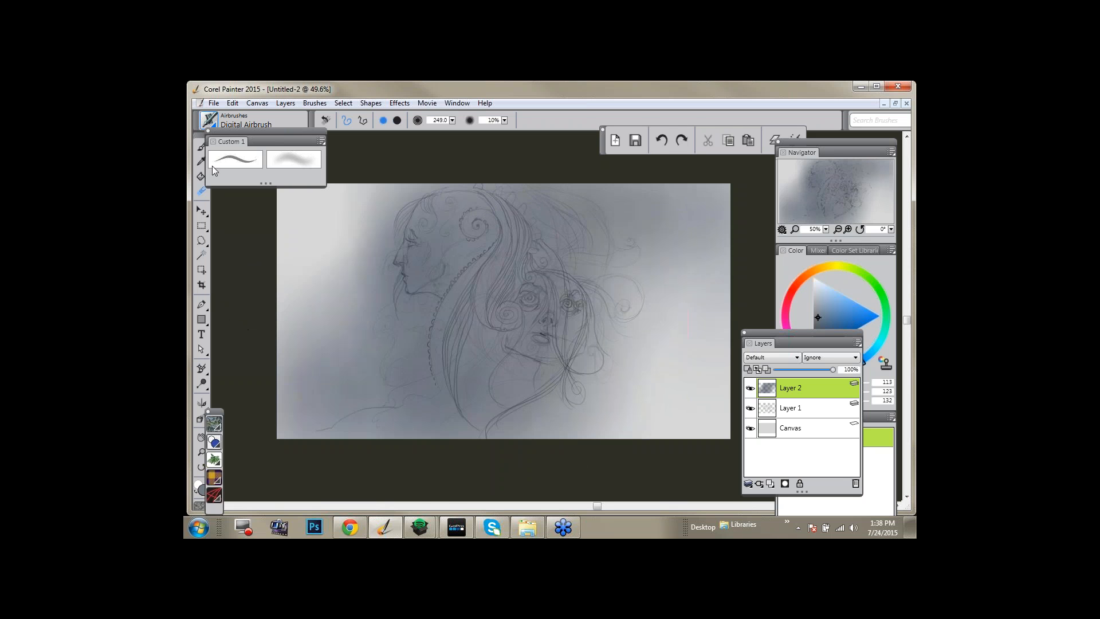
Airbrush more blue-gray at size 350.4 over the canvas's upper-right background, and toggle Layer 2's visibility to compare.
{"action": "key", "text": "b"}
{"action": "left_click_drag", "start_coordinate": [706, 224], "coordinate": [644, 183]}
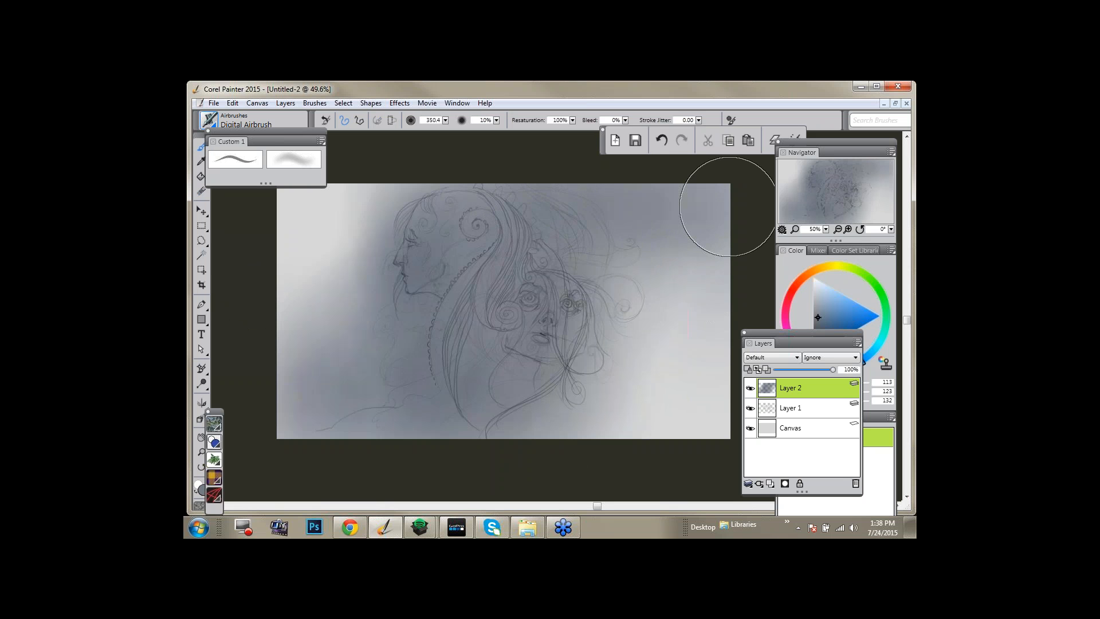
{"action": "left_click_drag", "start_coordinate": [727, 208], "coordinate": [677, 255]}
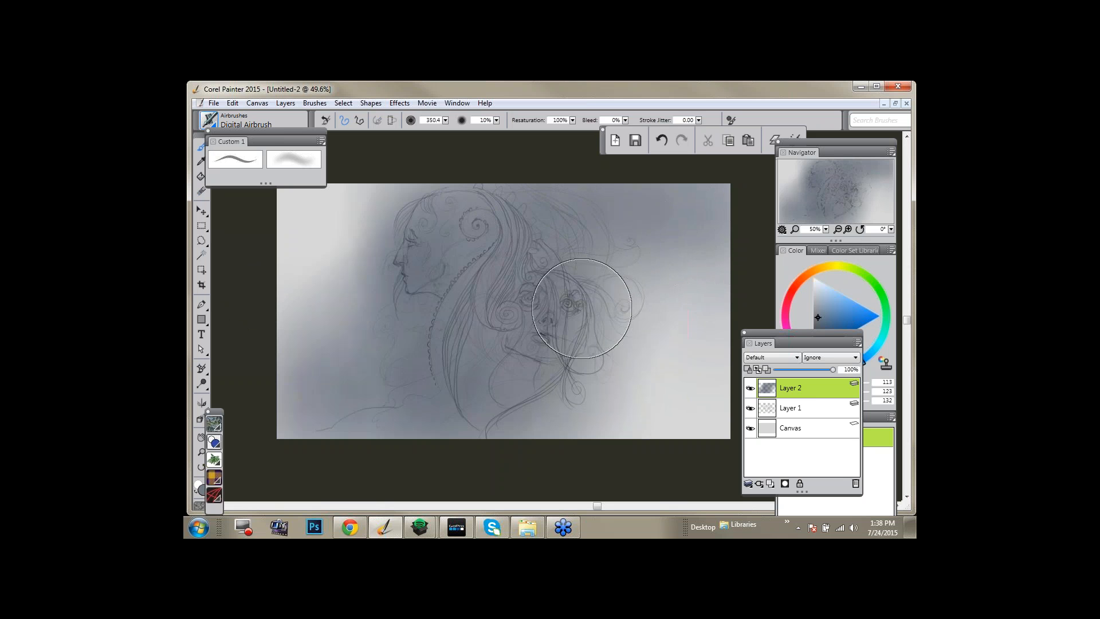
{"action": "left_click", "coordinate": [751, 389]}
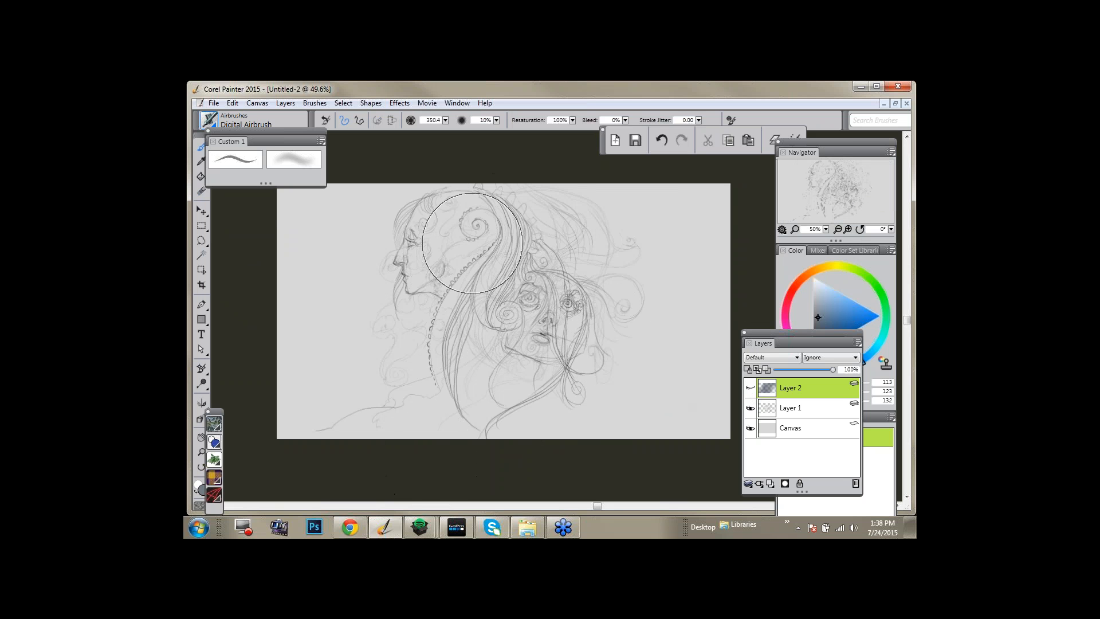
{"action": "left_click", "coordinate": [751, 388]}
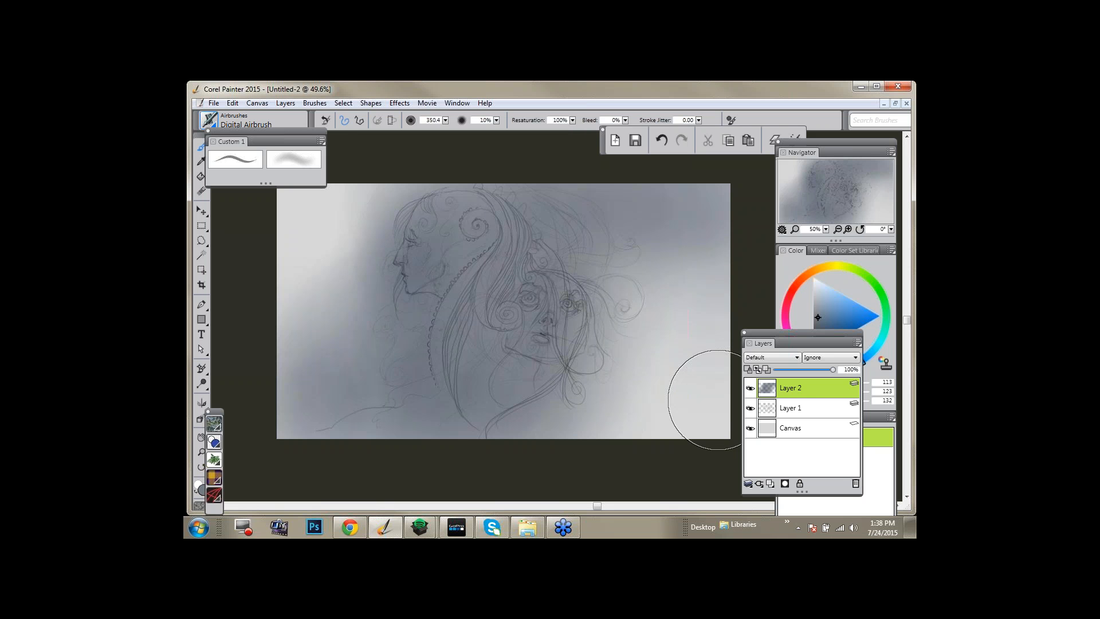
Set the airbrush colour to RGB 23, 48, 73, deepen the shading across the faces and hair, and undo the last strokes at size 322.3.
{"action": "left_click_drag", "start_coordinate": [824, 325], "coordinate": [827, 342]}
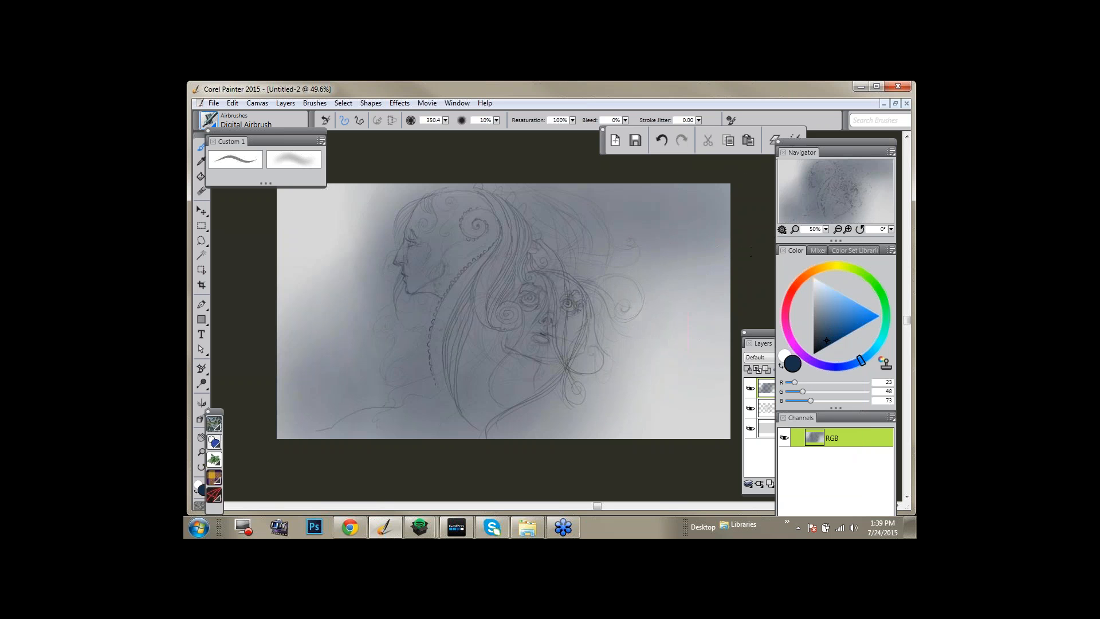
{"action": "mouse_move", "coordinate": [600, 294]}
{"action": "left_mouse_down"}
{"action": "mouse_move", "coordinate": [563, 293]}
{"action": "mouse_move", "coordinate": [457, 397]}
{"action": "left_mouse_up"}
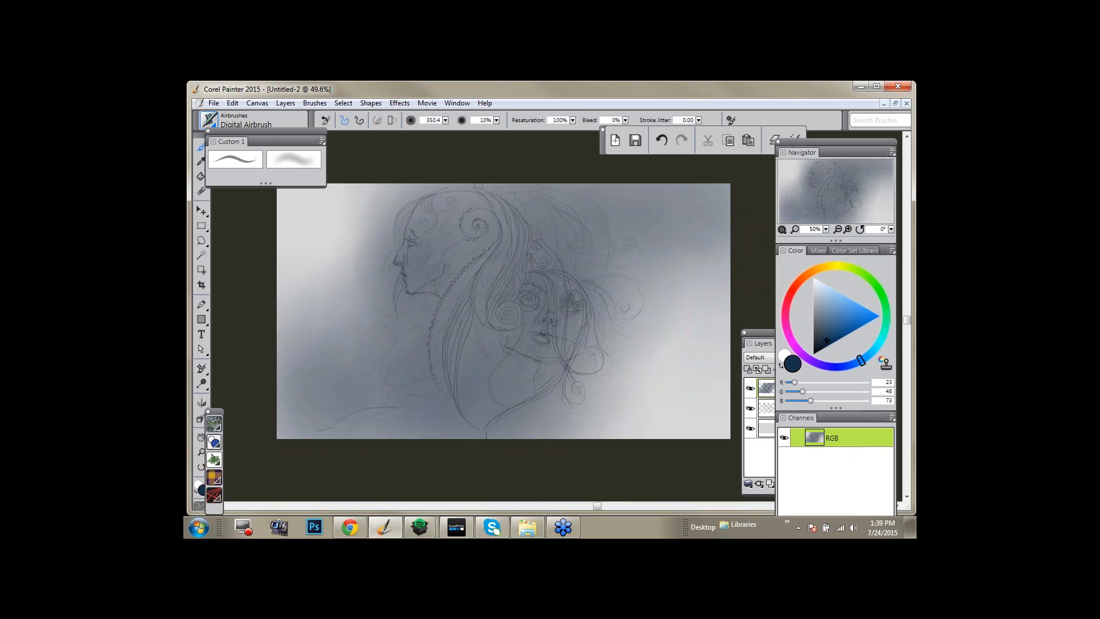
{"action": "mouse_move", "coordinate": [496, 388]}
{"action": "left_mouse_down", "text": "ctrl+alt"}
{"action": "mouse_move", "coordinate": [558, 449]}
{"action": "mouse_move", "coordinate": [528, 420]}
{"action": "left_mouse_up", "text": "ctrl+alt"}
{"action": "mouse_move", "coordinate": [620, 290]}
{"action": "left_mouse_down"}
{"action": "mouse_move", "coordinate": [538, 227]}
{"action": "mouse_move", "coordinate": [467, 193]}
{"action": "mouse_move", "coordinate": [462, 217]}
{"action": "mouse_move", "coordinate": [459, 187]}
{"action": "mouse_move", "coordinate": [518, 250]}
{"action": "mouse_move", "coordinate": [511, 312]}
{"action": "mouse_move", "coordinate": [542, 290]}
{"action": "left_mouse_up"}
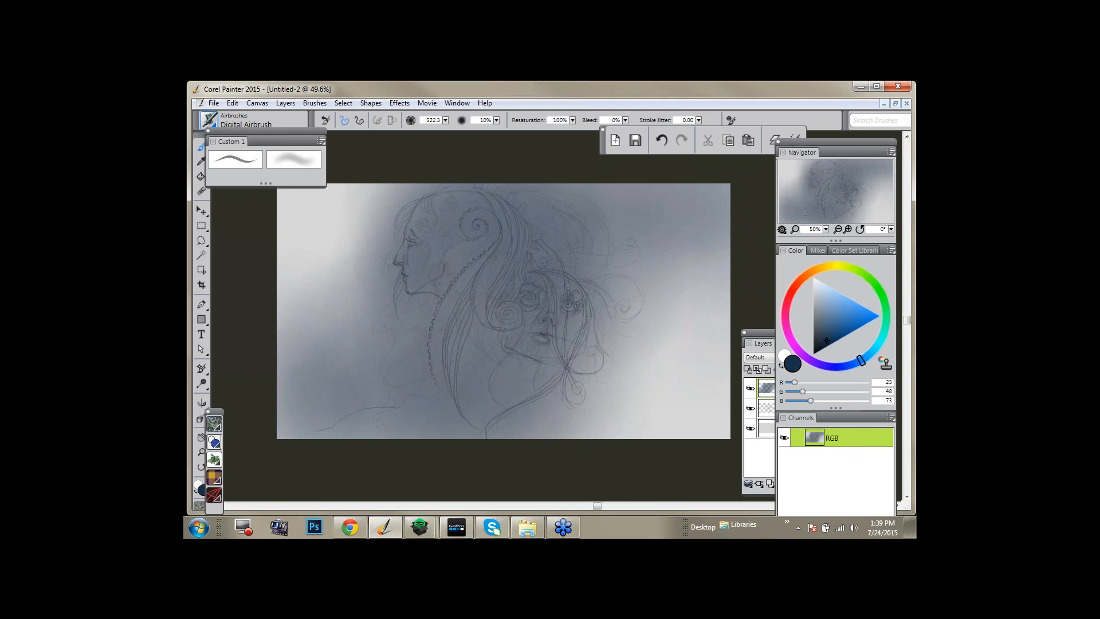
{"action": "key", "text": "ctrl+z"}
{"action": "key", "text": "ctrl+z"}
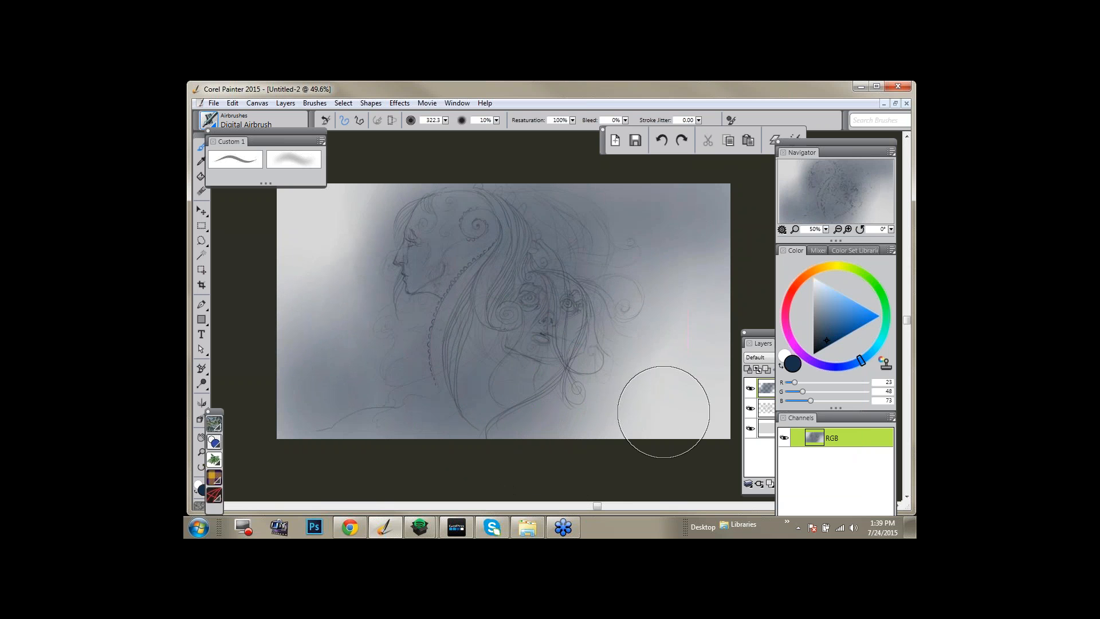
Darken the background beside the second face, and tint both sides of the canvas blue at size 453.9 with RGB 1, 69, 137.
{"action": "mouse_move", "coordinate": [648, 318]}
{"action": "left_mouse_down"}
{"action": "mouse_move", "coordinate": [606, 191]}
{"action": "mouse_move", "coordinate": [725, 202]}
{"action": "left_mouse_up"}
{"action": "mouse_move", "coordinate": [713, 255]}
{"action": "left_mouse_down"}
{"action": "mouse_move", "coordinate": [743, 220]}
{"action": "mouse_move", "coordinate": [689, 320]}
{"action": "left_mouse_up"}
{"action": "left_click", "coordinate": [824, 333]}
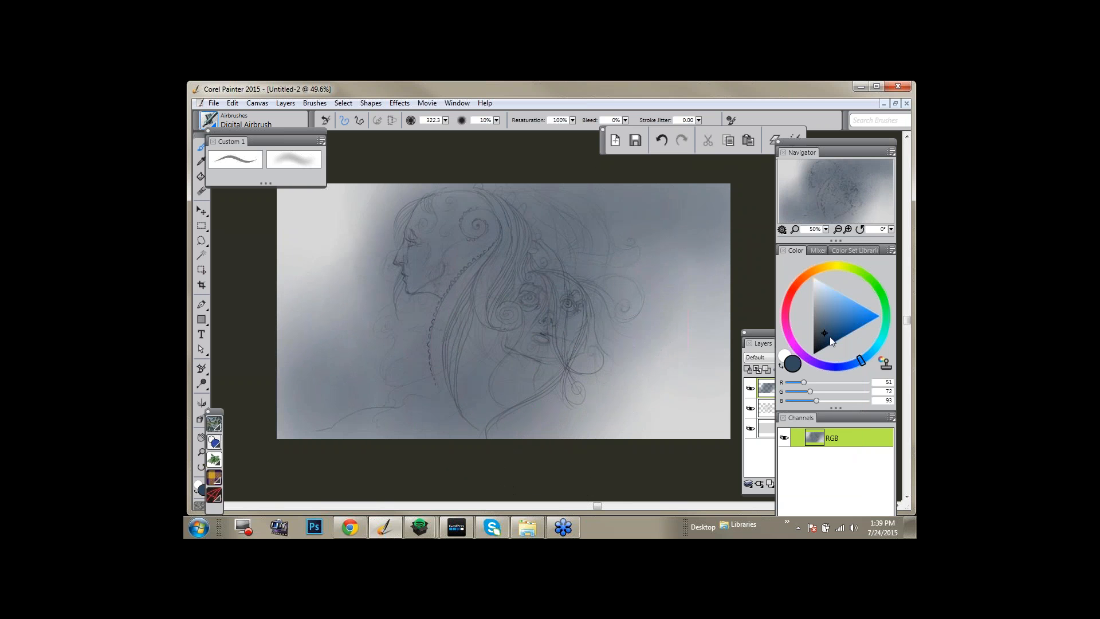
{"action": "left_click_drag", "start_coordinate": [830, 336], "coordinate": [840, 340]}
{"action": "mouse_move", "coordinate": [700, 274]}
{"action": "left_mouse_down", "text": "ctrl+alt"}
{"action": "mouse_move", "coordinate": [609, 274]}
{"action": "mouse_move", "coordinate": [636, 274]}
{"action": "left_mouse_up", "text": "ctrl+alt"}
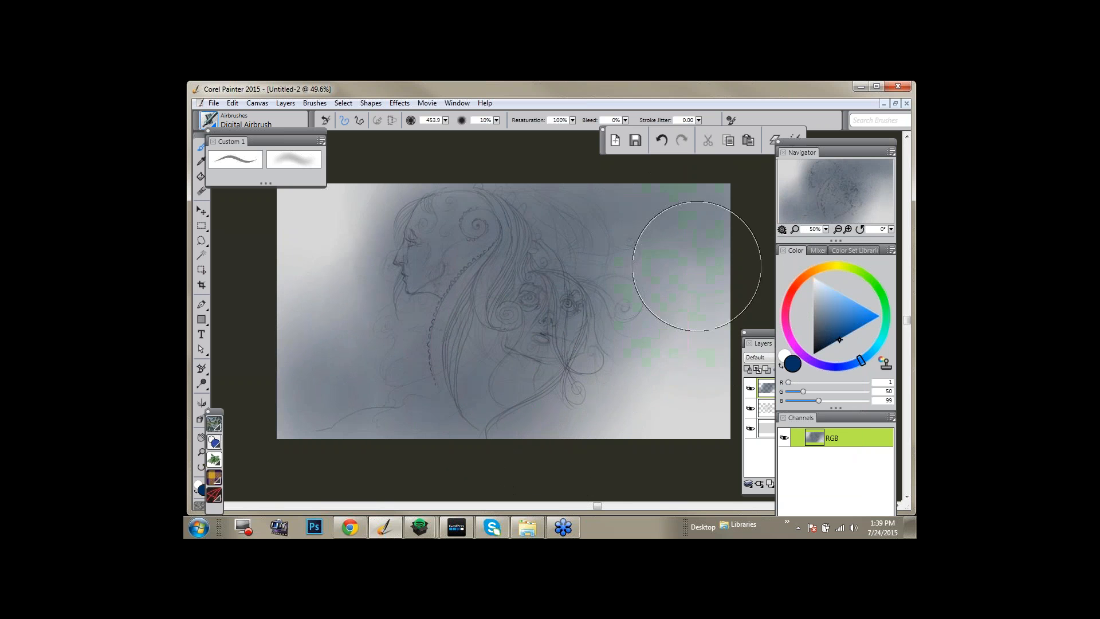
{"action": "left_click", "coordinate": [849, 335]}
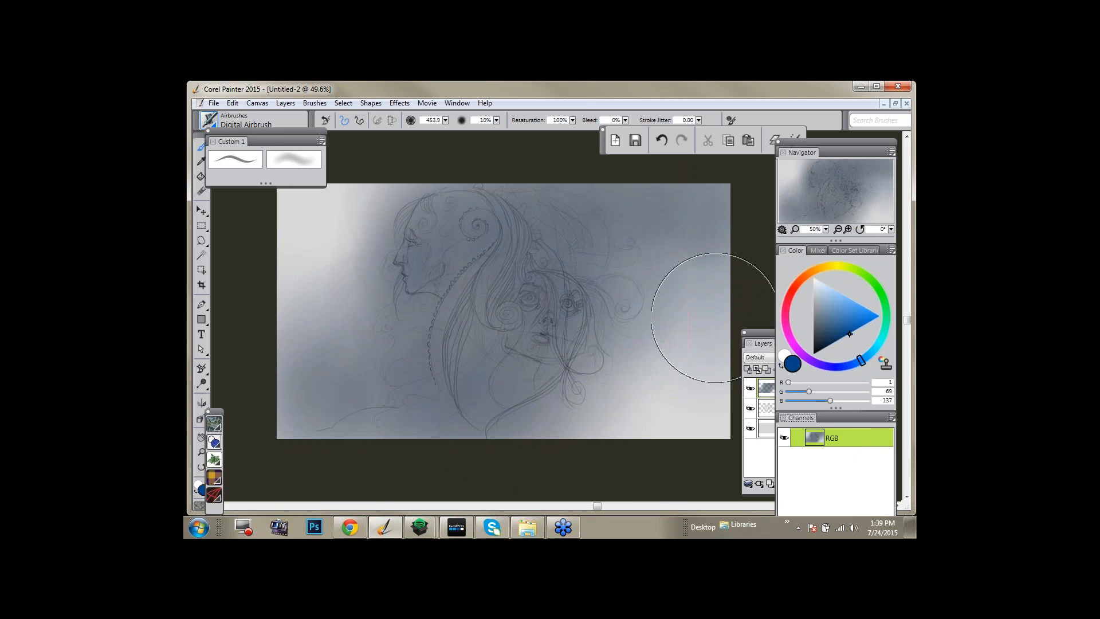
{"action": "mouse_move", "coordinate": [638, 295]}
{"action": "left_mouse_down"}
{"action": "mouse_move", "coordinate": [587, 431]}
{"action": "mouse_move", "coordinate": [309, 383]}
{"action": "mouse_move", "coordinate": [290, 316]}
{"action": "mouse_move", "coordinate": [624, 432]}
{"action": "mouse_move", "coordinate": [353, 254]}
{"action": "left_mouse_up"}
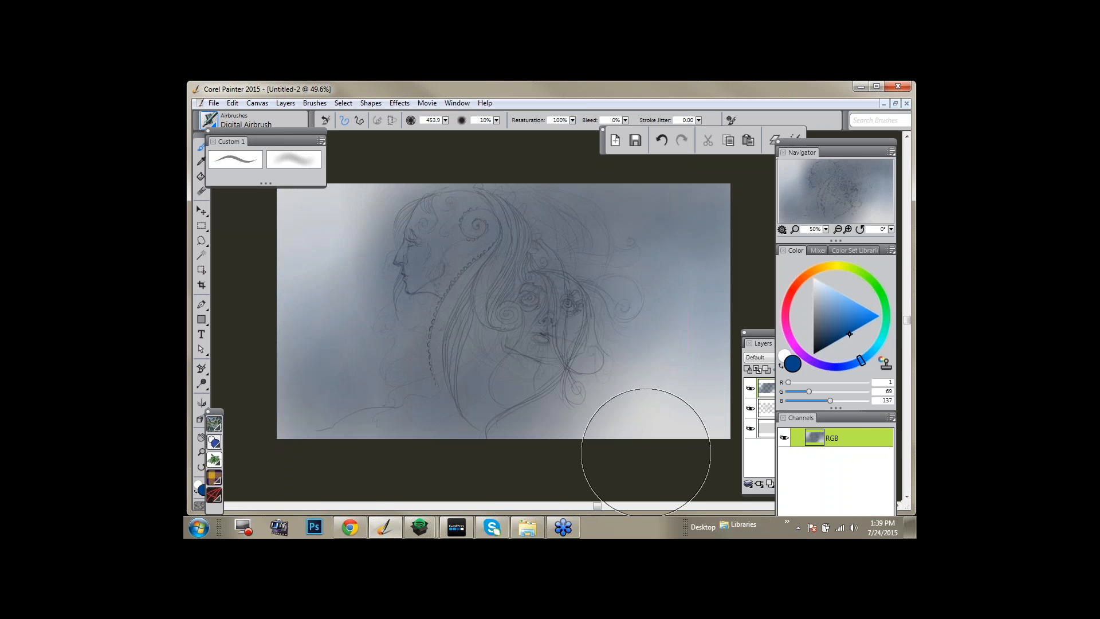
Add two new empty layers above Layer 2.
{"action": "left_click", "coordinate": [771, 483]}
{"action": "left_click", "coordinate": [771, 484]}
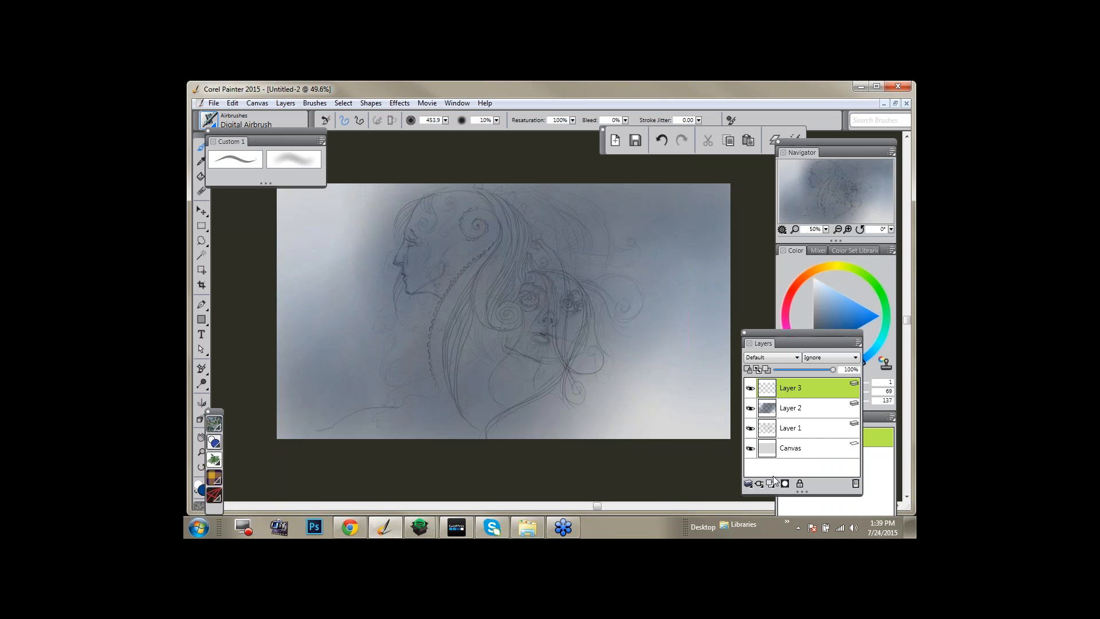
{"action": "left_click_drag", "start_coordinate": [827, 231], "coordinate": [735, 237]}
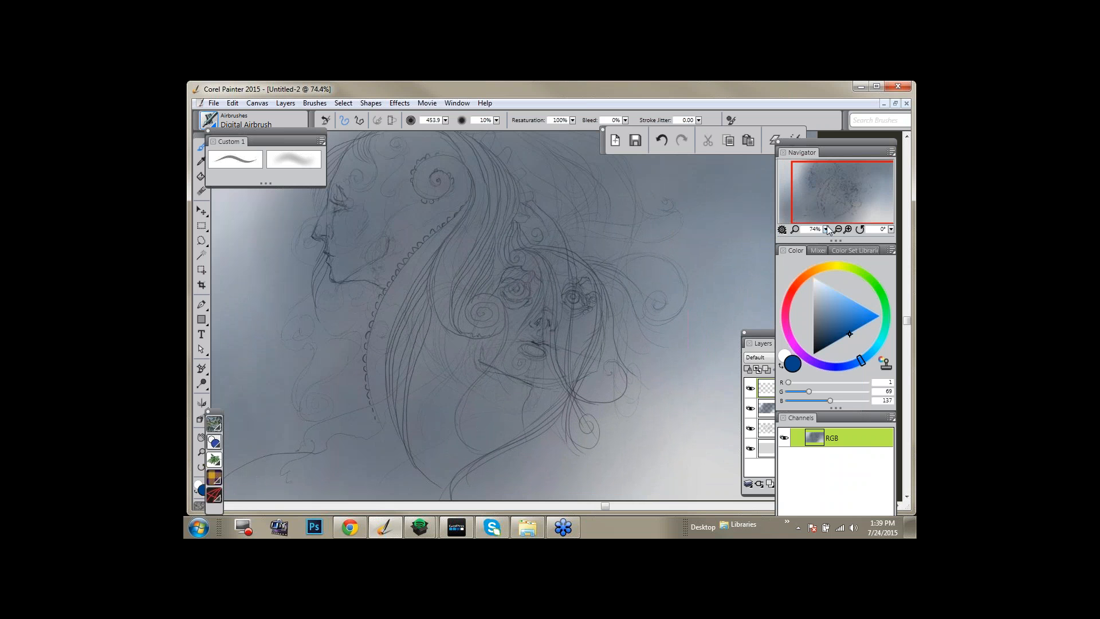
{"action": "left_click_drag", "start_coordinate": [834, 193], "coordinate": [838, 185]}
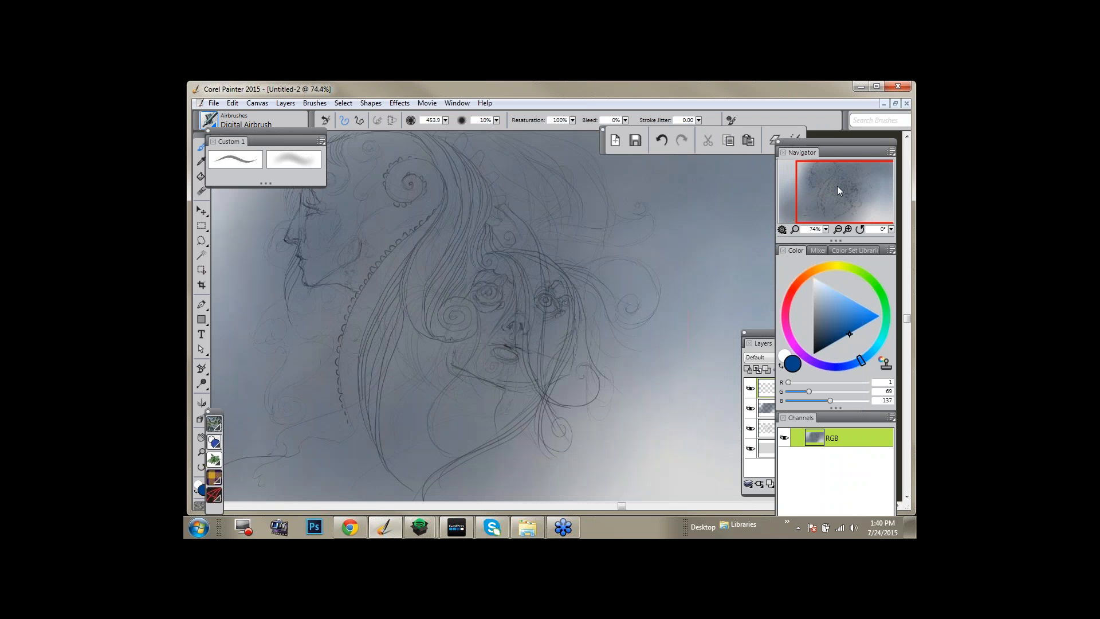
{"action": "left_click", "coordinate": [769, 379]}
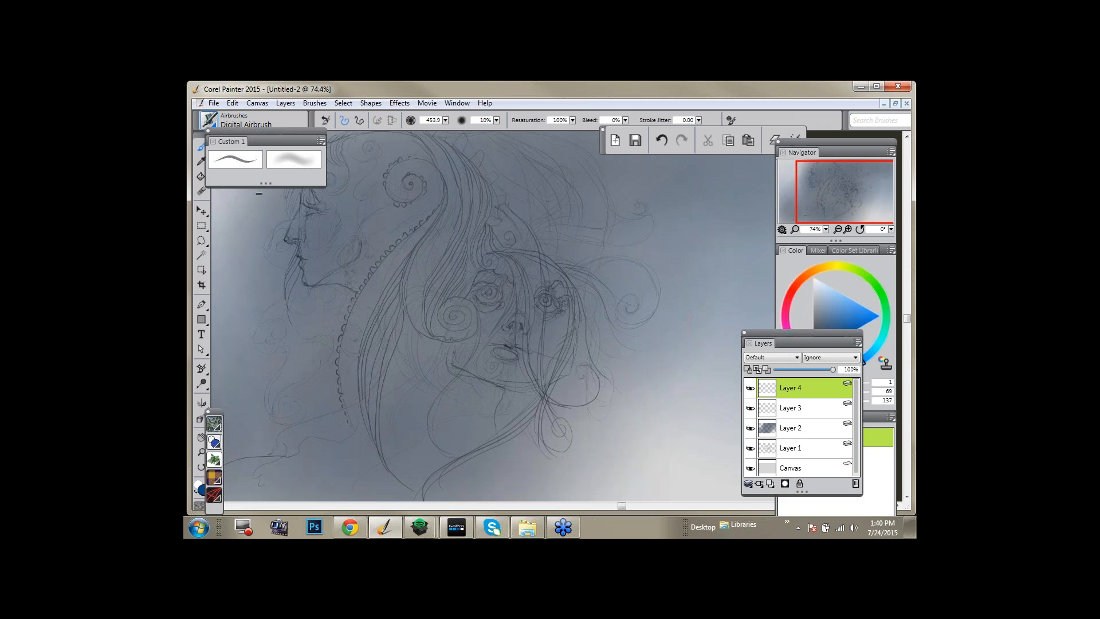
Draw fine highlights on the hair strands above the second face using the Scratchboard Tool in pale cream RGB 239, 230, 195.
{"action": "left_click", "coordinate": [235, 159]}
{"action": "left_click", "coordinate": [827, 290]}
{"action": "left_click", "coordinate": [835, 285]}
{"action": "left_click", "coordinate": [826, 266]}
{"action": "left_click", "coordinate": [833, 291]}
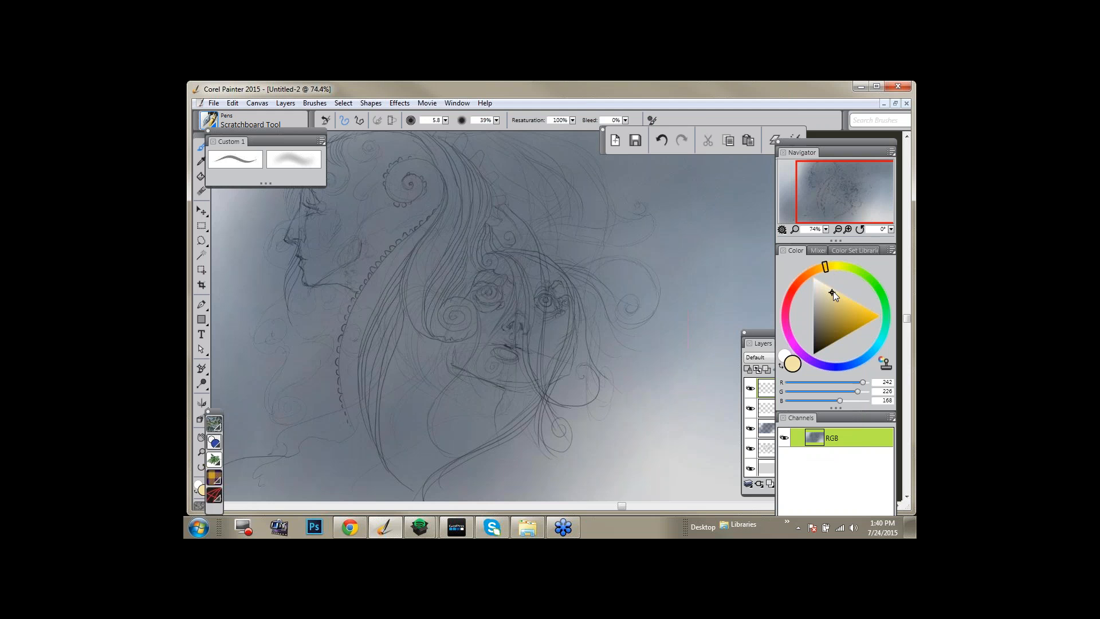
{"action": "left_click", "coordinate": [828, 288]}
{"action": "left_click", "coordinate": [825, 289]}
{"action": "left_click_drag", "start_coordinate": [490, 226], "coordinate": [487, 232]}
{"action": "left_click_drag", "start_coordinate": [577, 368], "coordinate": [564, 362]}
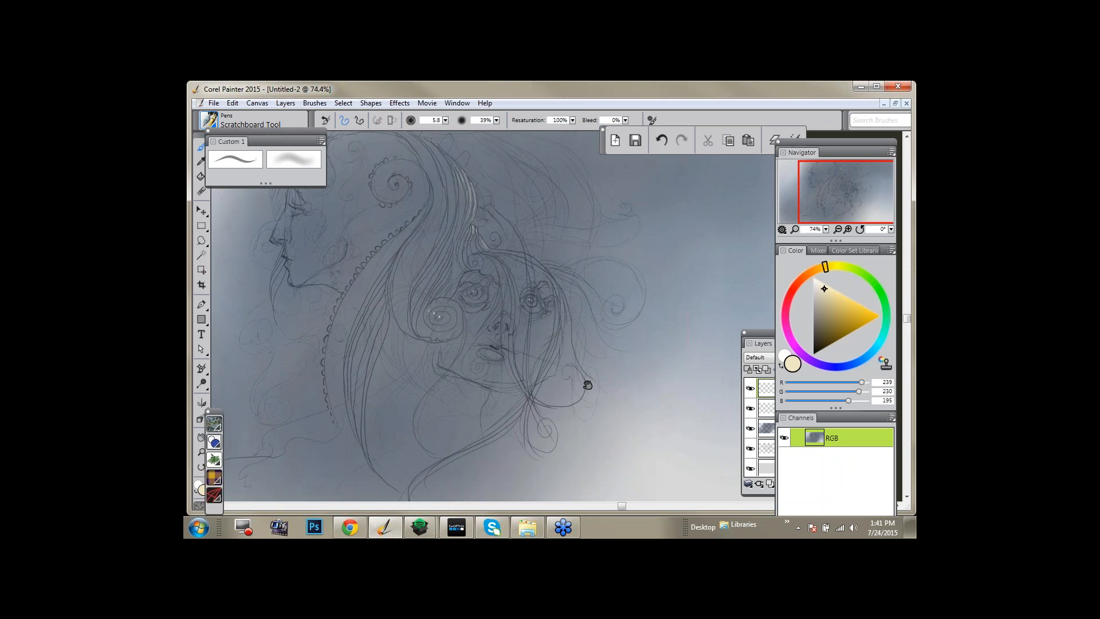
{"action": "left_click_drag", "start_coordinate": [592, 388], "coordinate": [581, 436]}
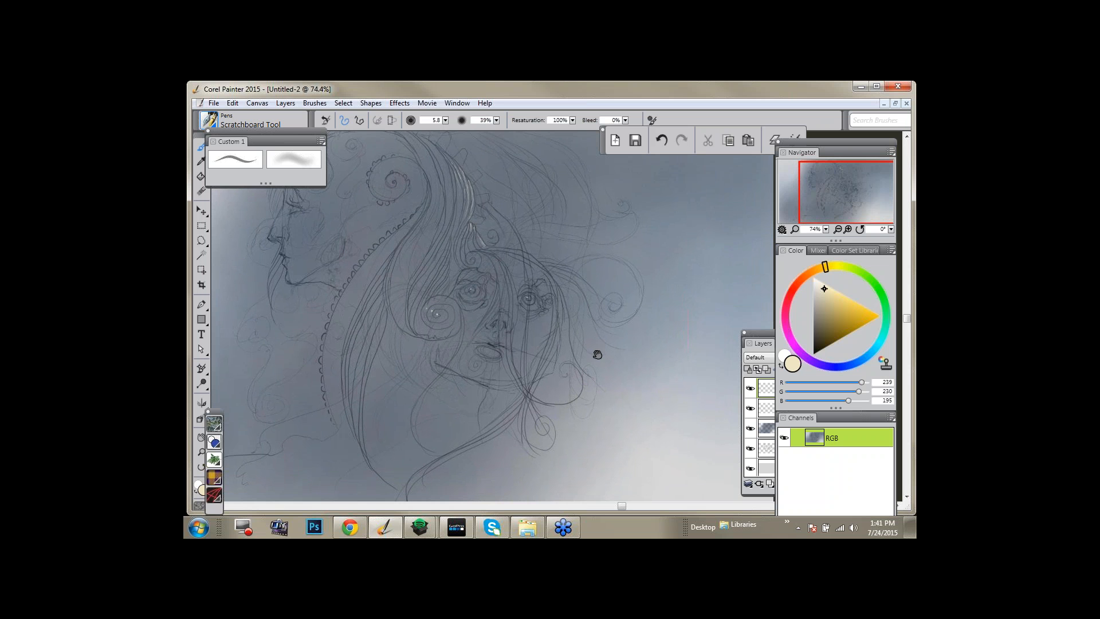
Draw a pale outline of a new face over the second face, with forehead, cheek, nose, lips, jaw and neck lines on Layer 4.
{"action": "left_click_drag", "start_coordinate": [597, 354], "coordinate": [660, 379]}
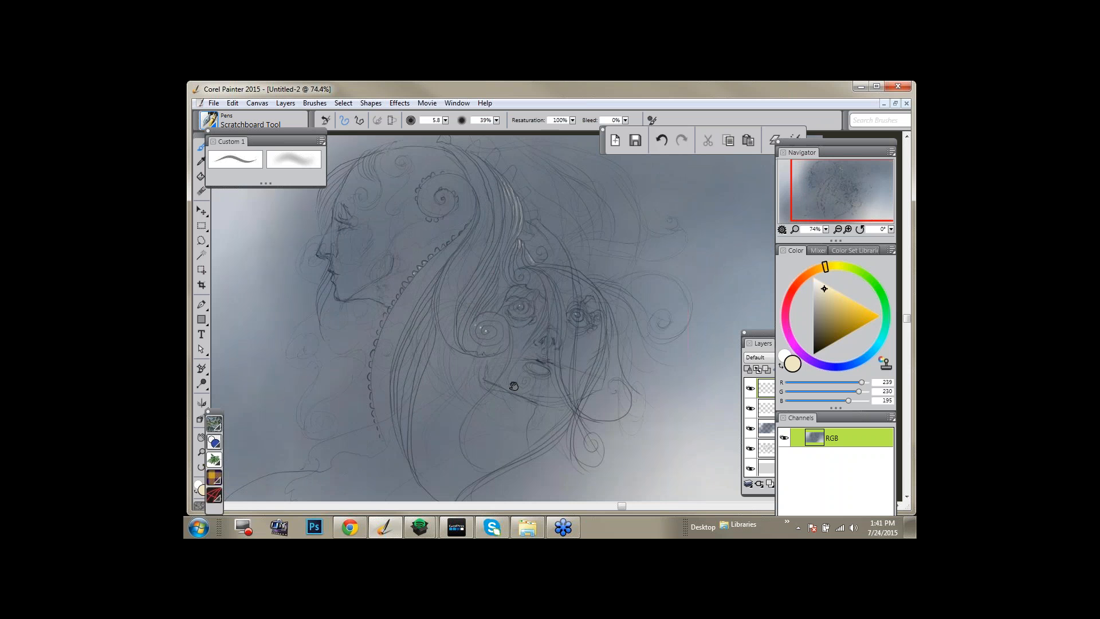
{"action": "left_click_drag", "start_coordinate": [514, 386], "coordinate": [523, 380]}
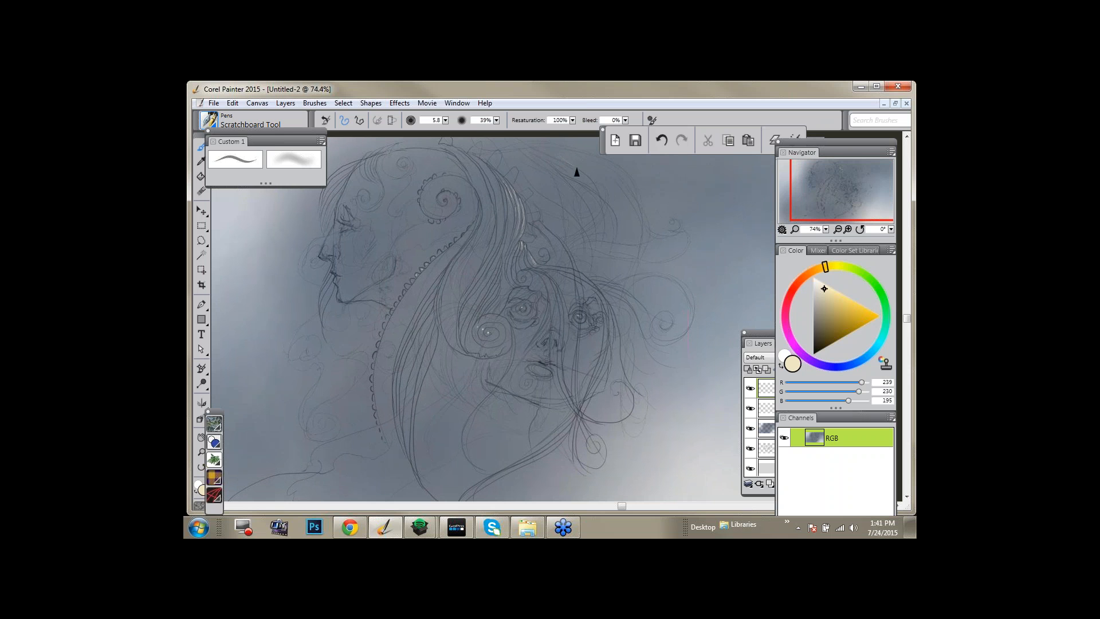
{"action": "left_click_drag", "start_coordinate": [561, 161], "coordinate": [629, 236]}
{"action": "key", "text": "ctrl+z"}
{"action": "left_click_drag", "start_coordinate": [597, 305], "coordinate": [610, 316]}
{"action": "left_click_drag", "start_coordinate": [590, 318], "coordinate": [589, 311]}
{"action": "left_click_drag", "start_coordinate": [629, 249], "coordinate": [626, 286]}
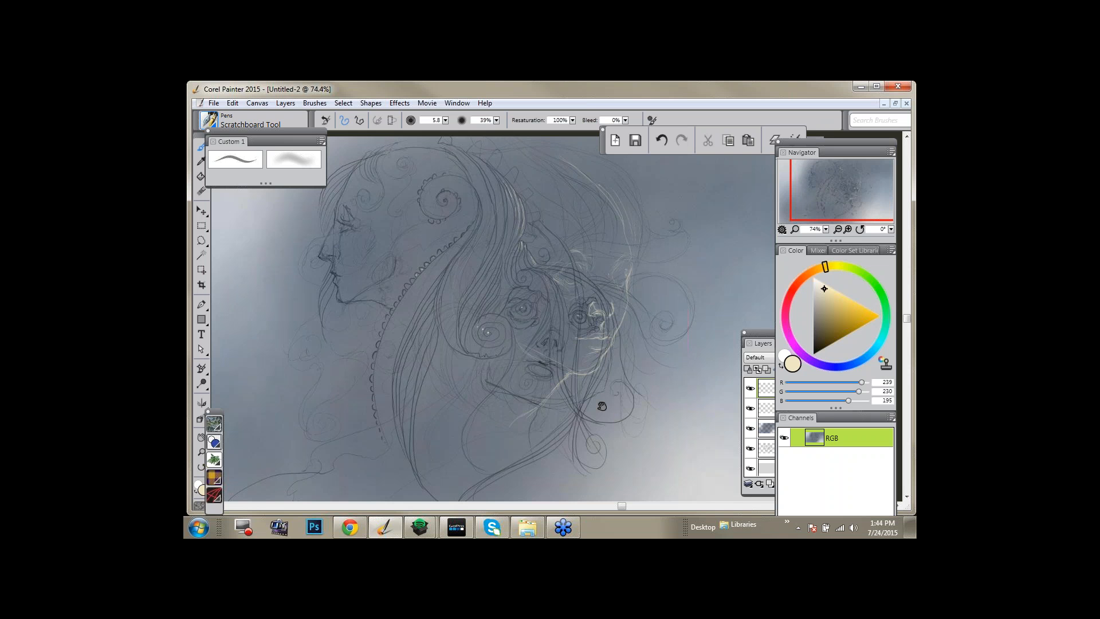
{"action": "left_click_drag", "start_coordinate": [602, 406], "coordinate": [588, 404]}
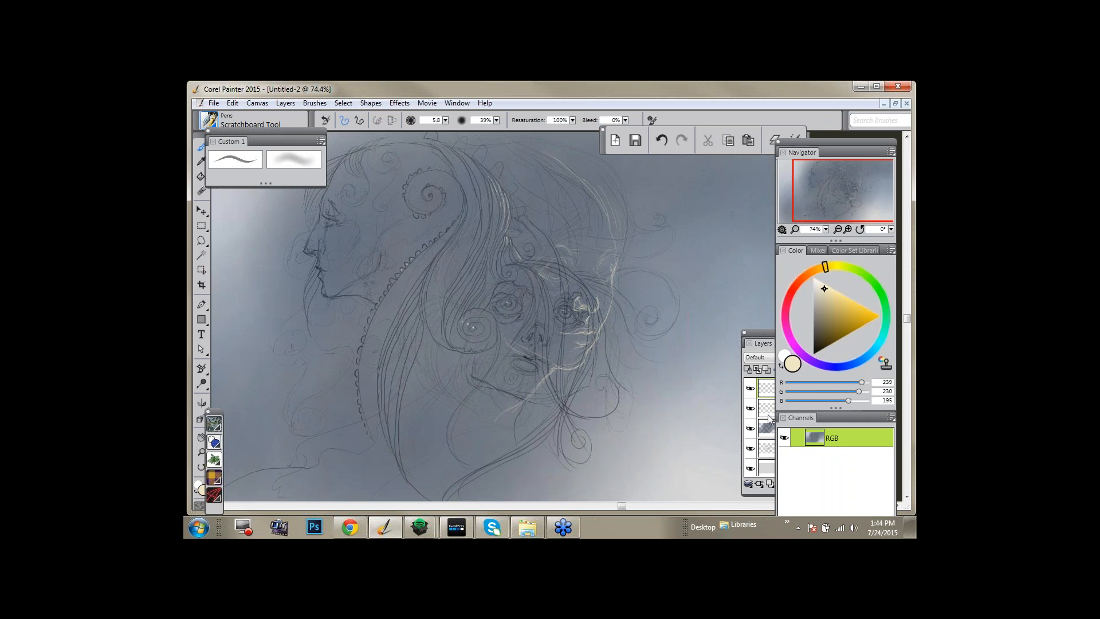
Hide and restore Layer 2 and Layer 1 to compare the pale lines with the dark drawing, ending on Layer 1.
{"action": "left_click", "coordinate": [750, 428]}
{"action": "left_click", "coordinate": [750, 428]}
{"action": "left_click", "coordinate": [751, 448]}
{"action": "left_click", "coordinate": [751, 449]}
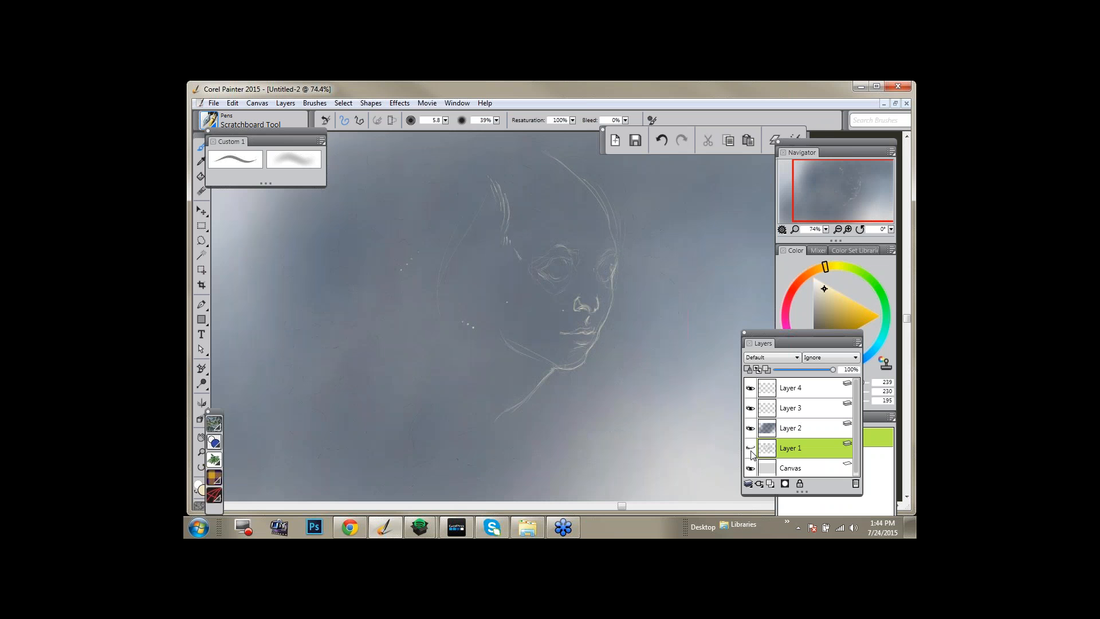
{"action": "left_click", "coordinate": [751, 450]}
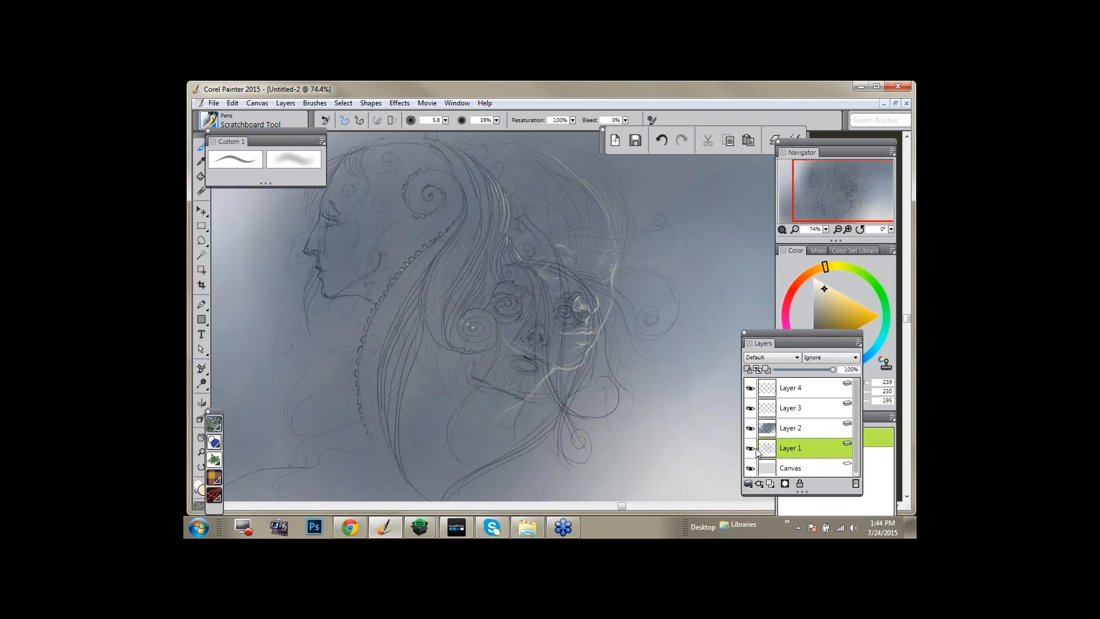
Fade the dark lines around the second face and hair on Layer 1 using the Eraser at sizes 232.4 and 217.2, opacity 10%.
{"action": "left_click_drag", "start_coordinate": [581, 402], "coordinate": [660, 418]}
{"action": "key", "text": "n"}
{"action": "left_click_drag", "start_coordinate": [402, 228], "coordinate": [429, 324]}
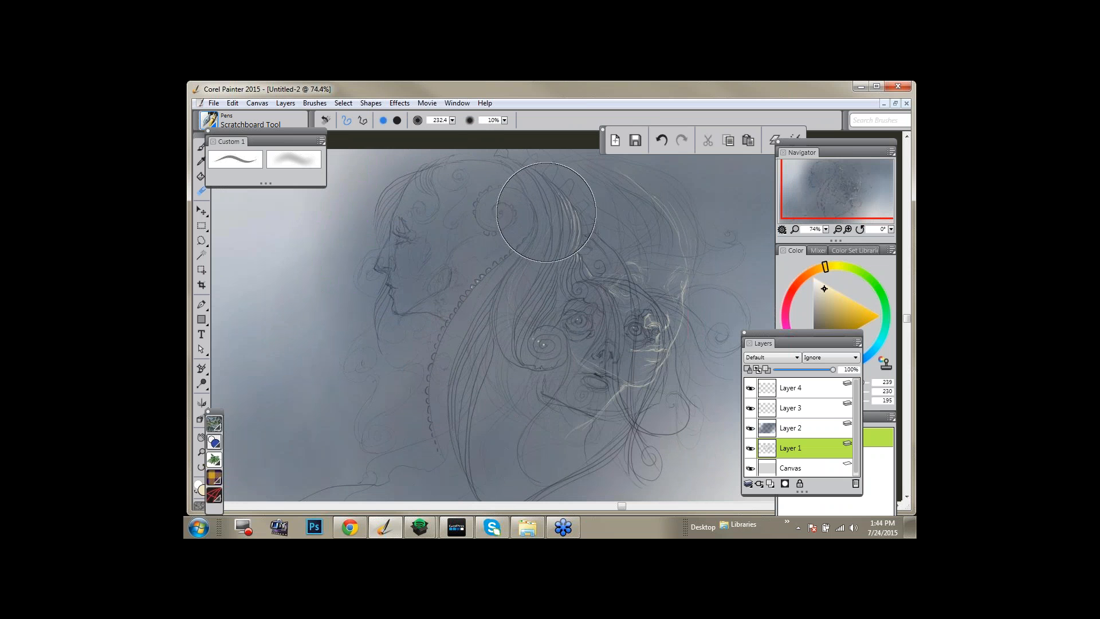
{"action": "mouse_move", "coordinate": [546, 212]}
{"action": "left_mouse_down"}
{"action": "mouse_move", "coordinate": [558, 285]}
{"action": "mouse_move", "coordinate": [544, 313]}
{"action": "left_mouse_up"}
{"action": "left_click_drag", "start_coordinate": [610, 424], "coordinate": [608, 422]}
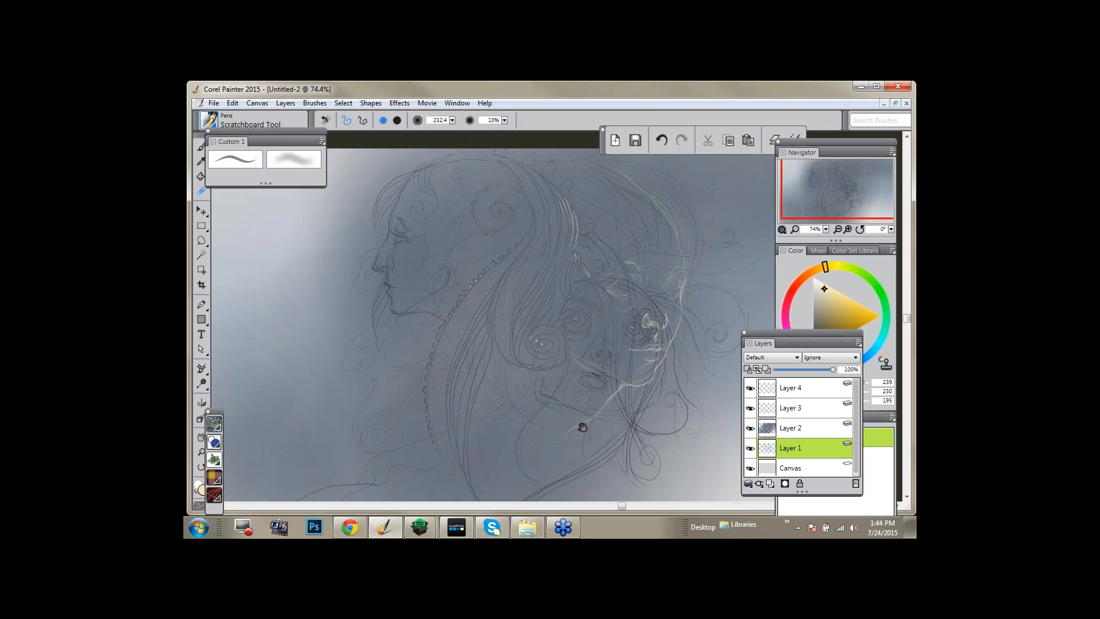
{"action": "left_click_drag", "start_coordinate": [583, 427], "coordinate": [557, 436]}
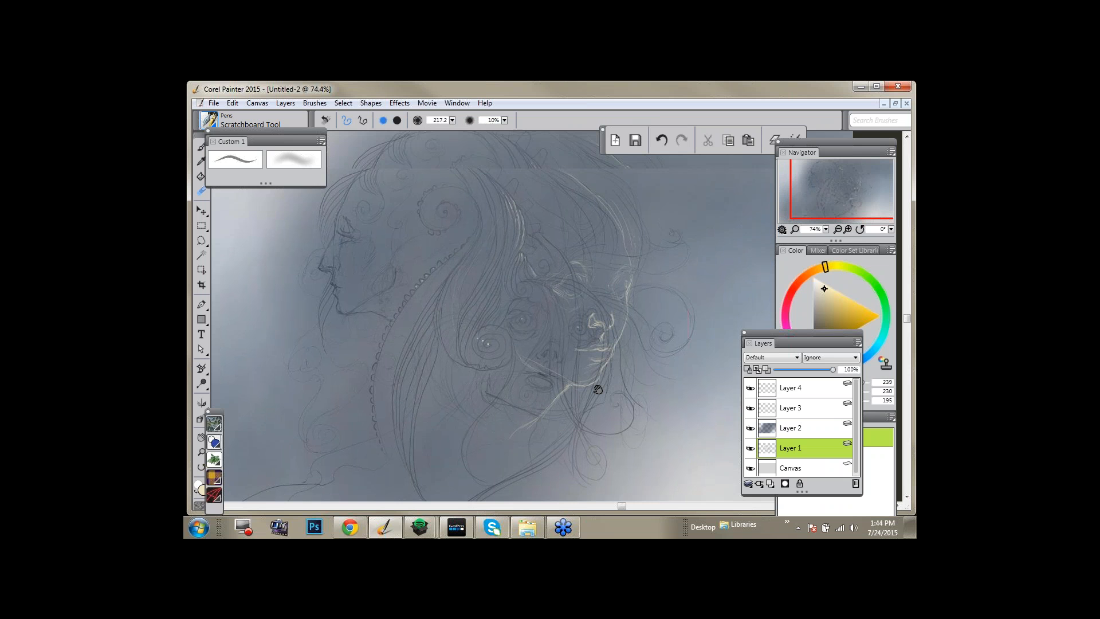
{"action": "left_click_drag", "start_coordinate": [598, 389], "coordinate": [654, 327]}
{"action": "left_click_drag", "start_coordinate": [584, 388], "coordinate": [474, 467]}
Undo the stray pen stroke on Layer 1, return to Layer 4, and draw pale lines on the new face's eye, brow and cheek.
{"action": "key", "text": "b"}
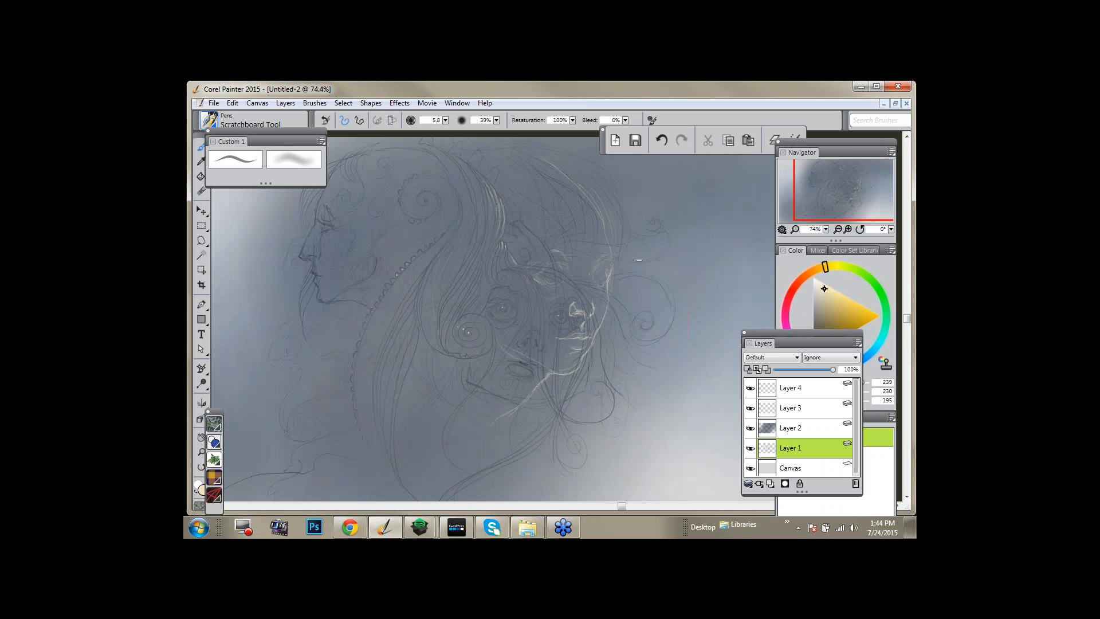
{"action": "key", "text": "ctrl+z"}
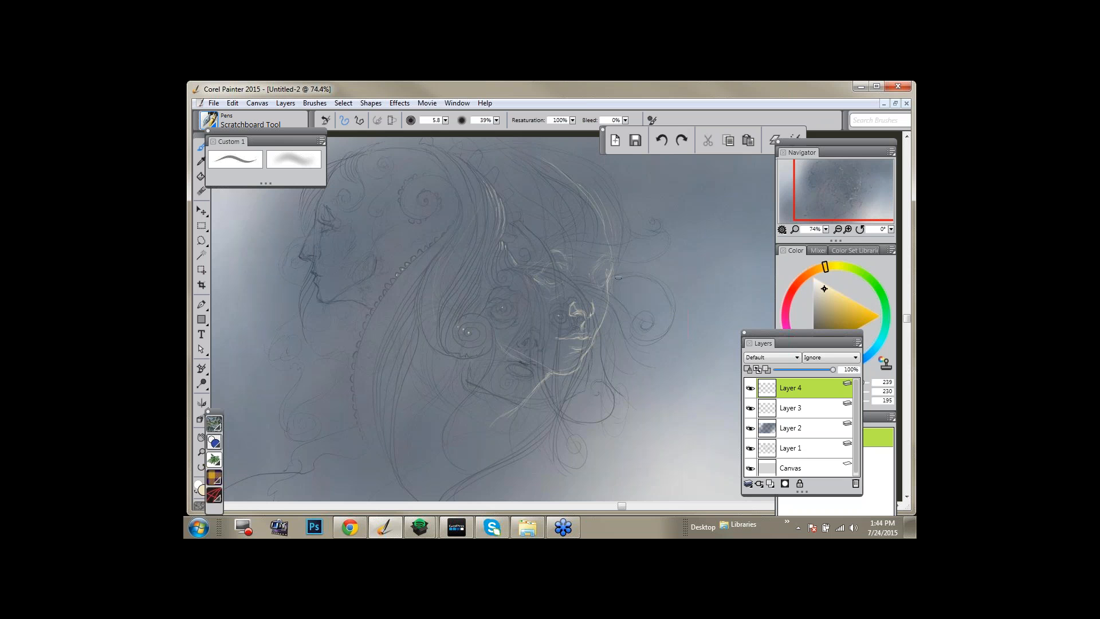
{"action": "left_click", "coordinate": [618, 278]}
{"action": "left_click_drag", "start_coordinate": [646, 321], "coordinate": [640, 325]}
{"action": "left_click_drag", "start_coordinate": [604, 295], "coordinate": [604, 310]}
{"action": "left_click_drag", "start_coordinate": [659, 263], "coordinate": [642, 268]}
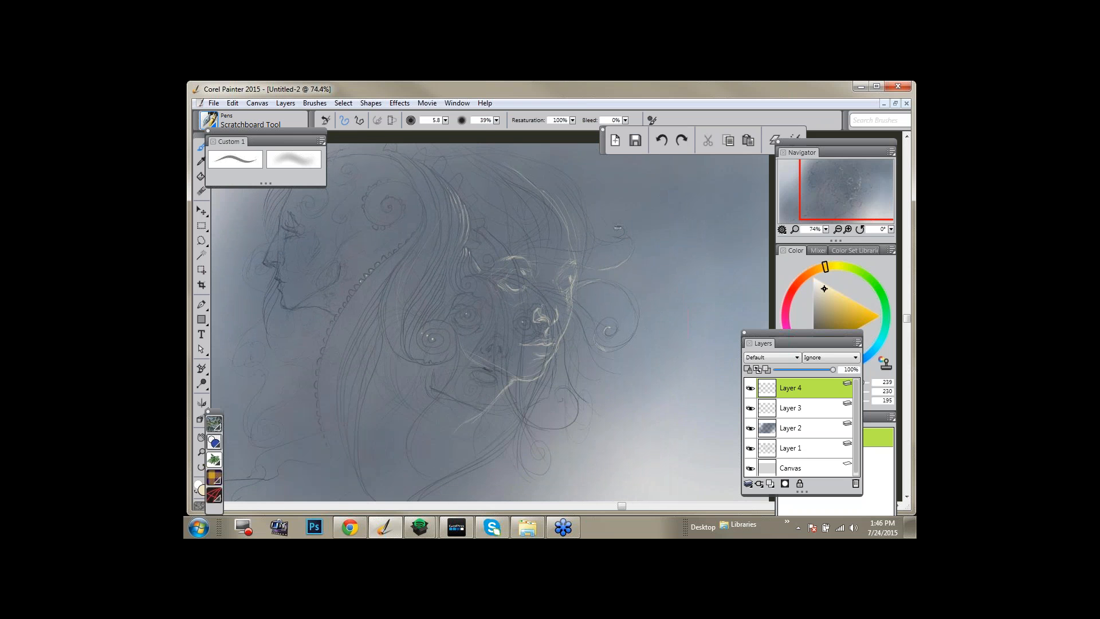
Draw pale curls outside the new face's cheek and a long thin strand running down across its eye and jaw.
{"action": "left_click_drag", "start_coordinate": [618, 228], "coordinate": [622, 235]}
{"action": "left_click_drag", "start_coordinate": [659, 270], "coordinate": [690, 253]}
{"action": "left_click_drag", "start_coordinate": [663, 316], "coordinate": [676, 304]}
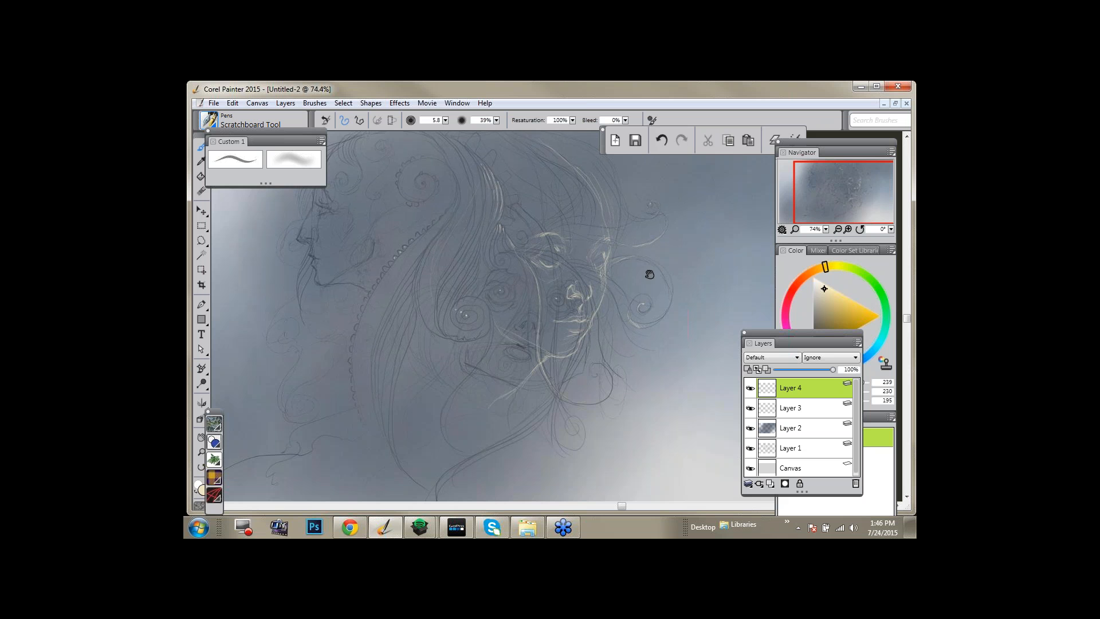
{"action": "left_click_drag", "start_coordinate": [649, 275], "coordinate": [633, 305]}
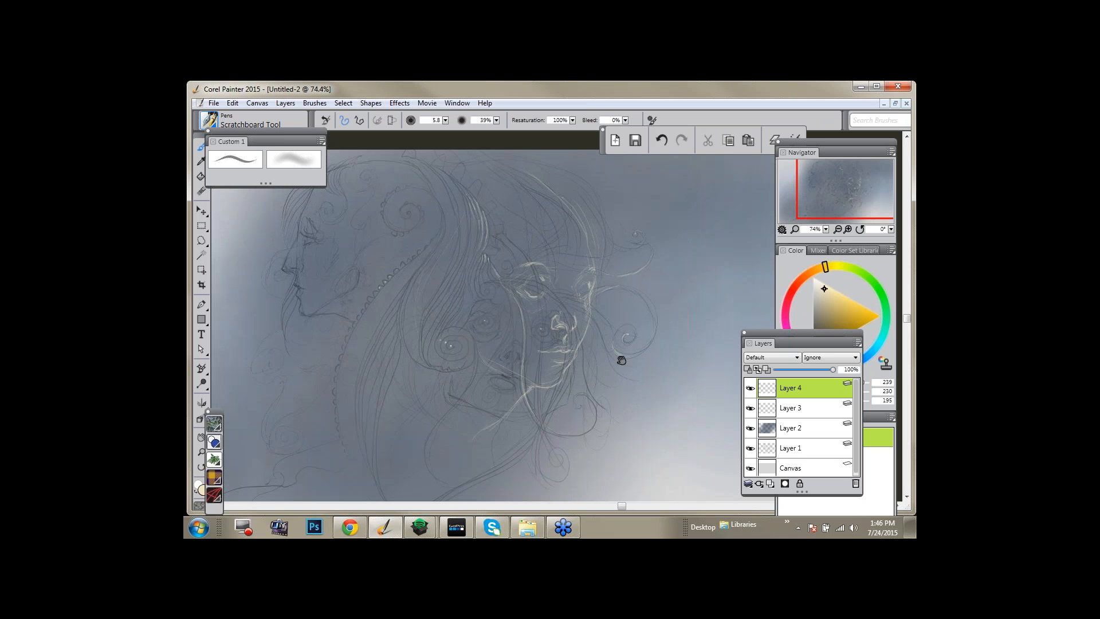
{"action": "left_click_drag", "start_coordinate": [621, 360], "coordinate": [649, 316]}
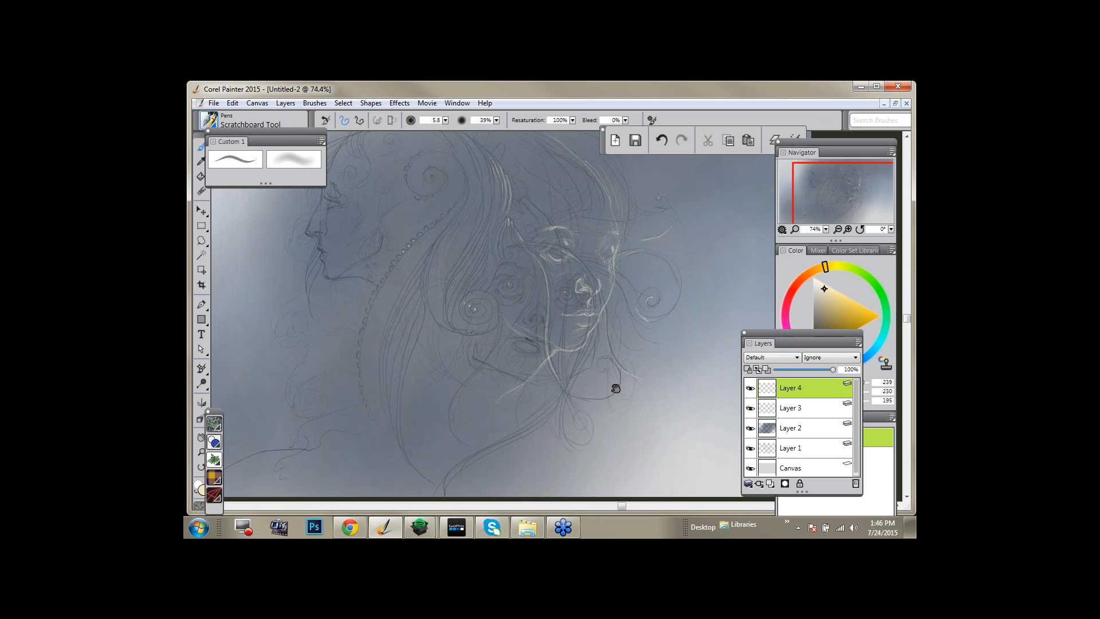
Add pale hair strands above the forehead, a small spiral at the temple, and flowing strands below the chin.
{"action": "left_click_drag", "start_coordinate": [625, 256], "coordinate": [633, 291]}
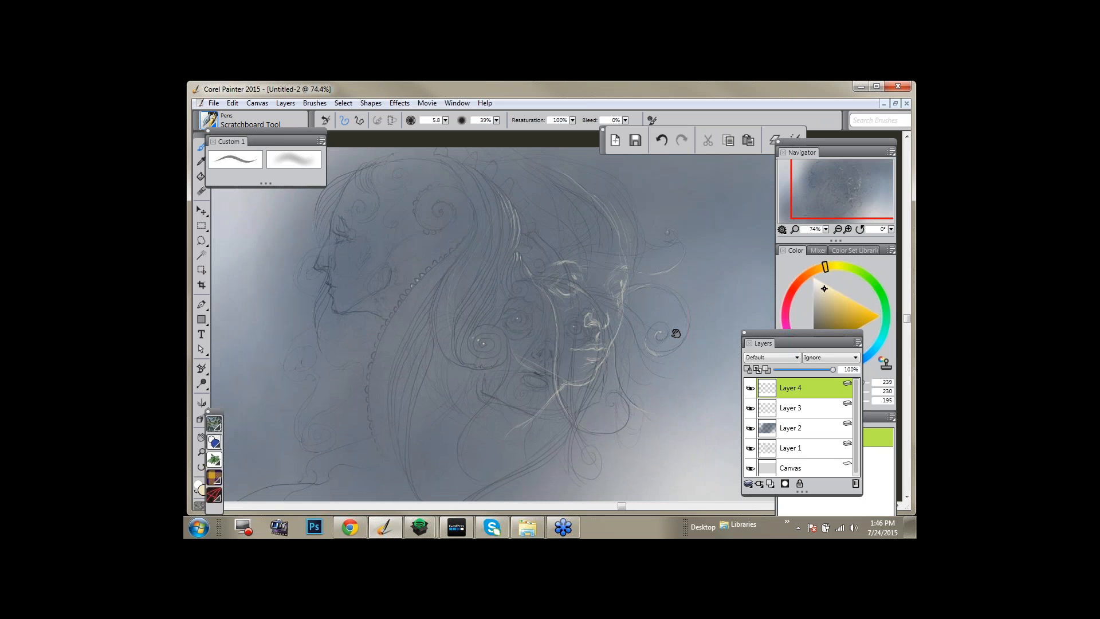
{"action": "left_click_drag", "start_coordinate": [676, 334], "coordinate": [666, 321]}
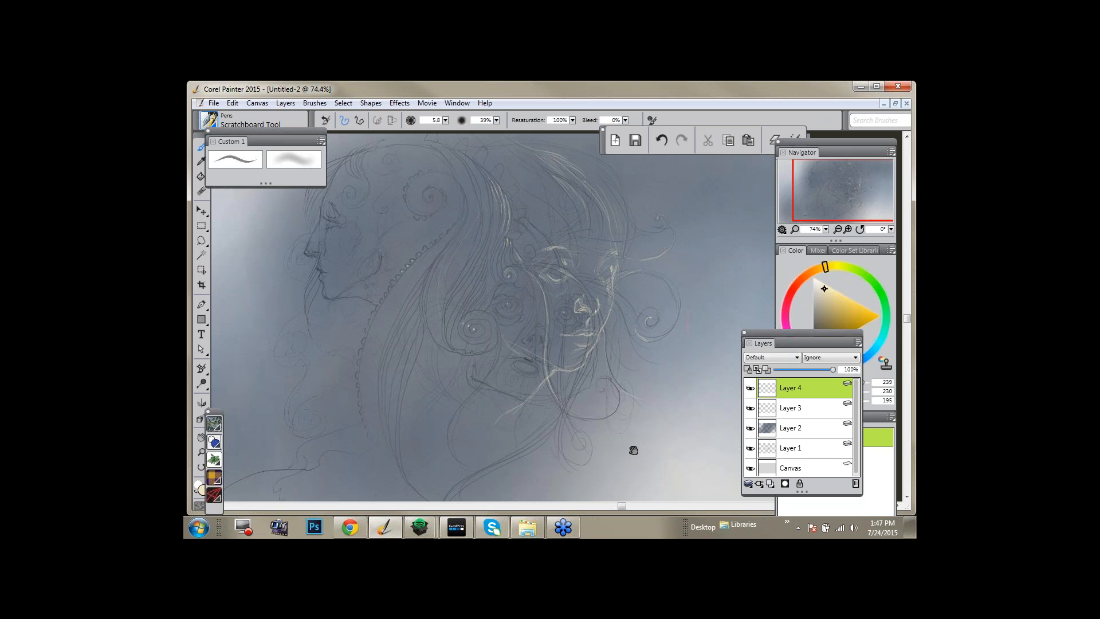
{"action": "left_click_drag", "start_coordinate": [633, 450], "coordinate": [627, 436]}
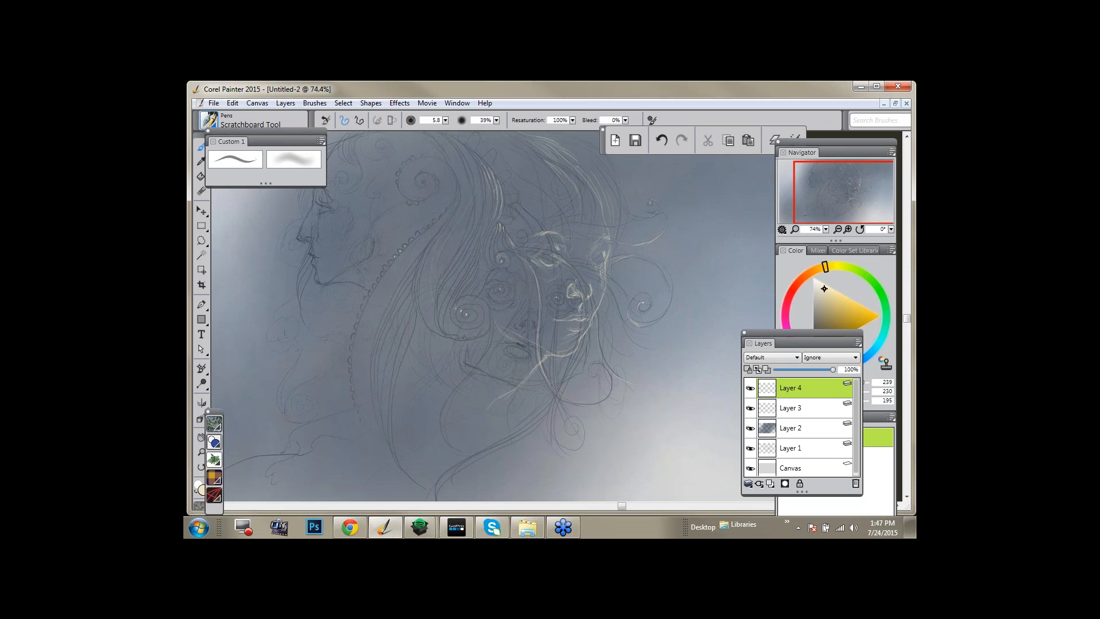
{"action": "left_click_drag", "start_coordinate": [499, 328], "coordinate": [509, 422]}
{"action": "left_click_drag", "start_coordinate": [487, 351], "coordinate": [492, 401]}
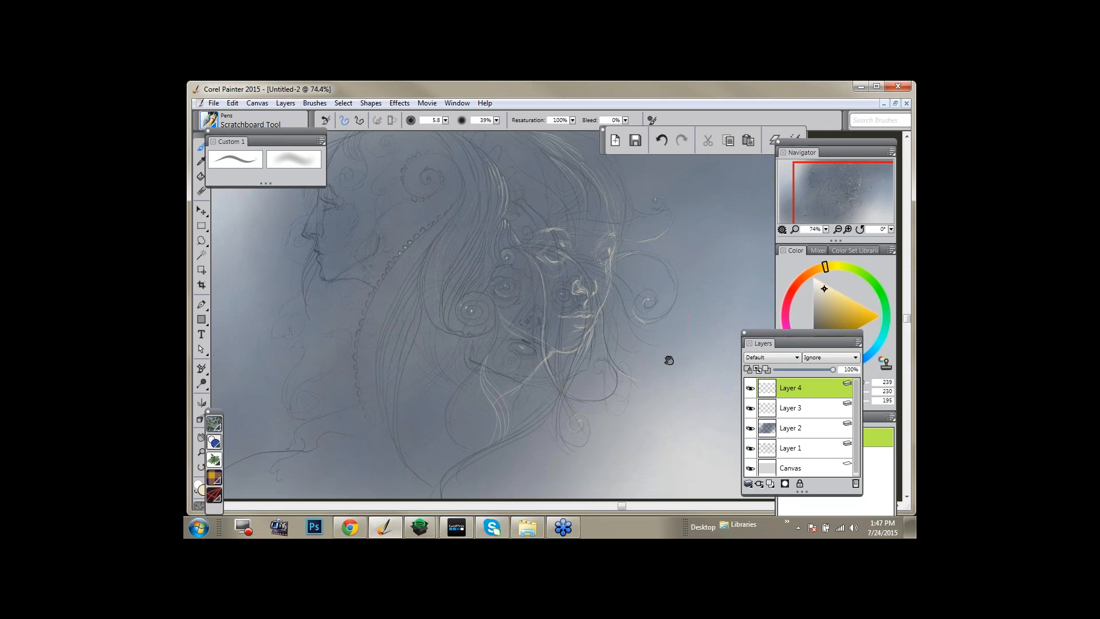
Draw a pale spiral outside the new face's temple, add fine hair strands, and undo the unwanted strokes.
{"action": "left_click_drag", "start_coordinate": [651, 374], "coordinate": [603, 404]}
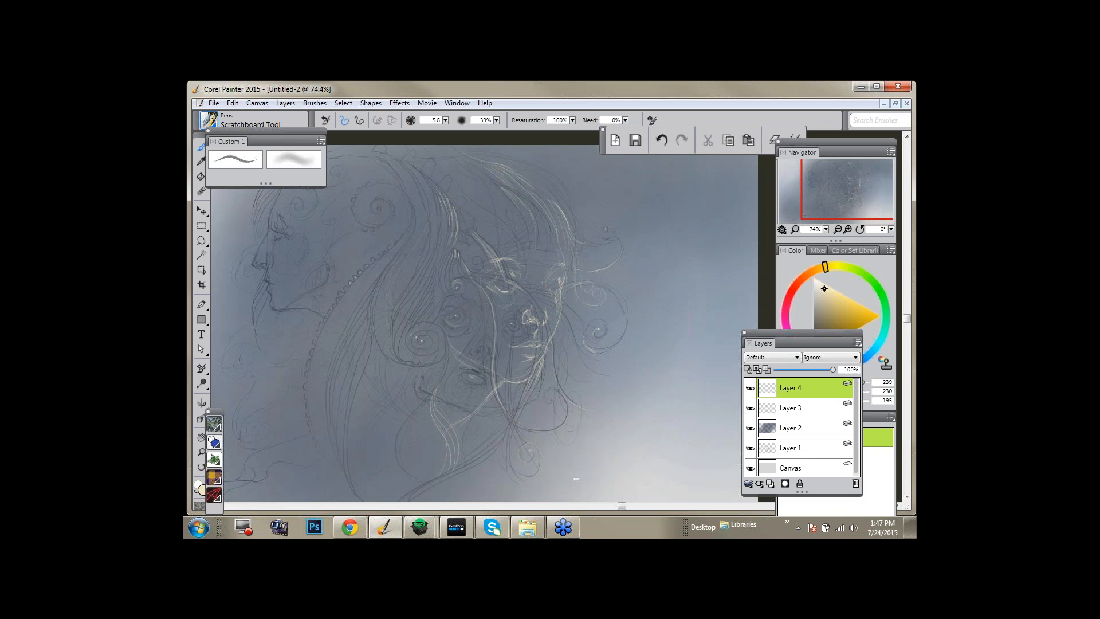
{"action": "key", "text": "ctrl+z"}
{"action": "left_click_drag", "start_coordinate": [564, 377], "coordinate": [614, 347]}
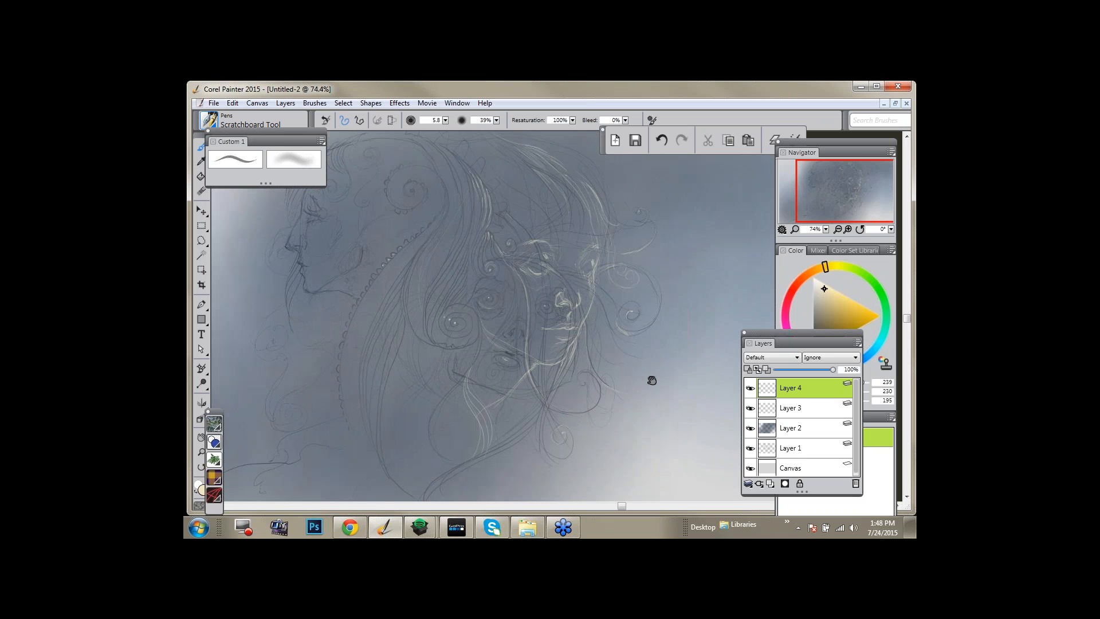
{"action": "left_click_drag", "start_coordinate": [652, 381], "coordinate": [662, 377]}
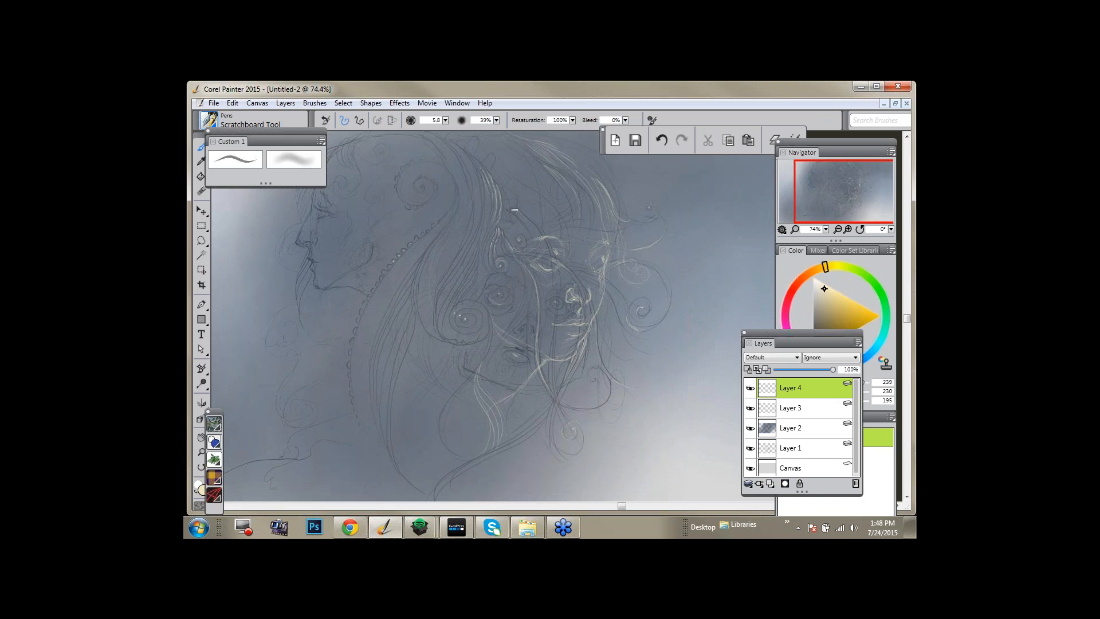
{"action": "key", "text": "ctrl+z"}
{"action": "left_click", "coordinate": [490, 244]}
{"action": "key", "text": "ctrl+z"}
{"action": "left_click_drag", "start_coordinate": [494, 310], "coordinate": [499, 319]}
Draw a long pale tendril ending in a large spiral beyond the chin, and add dotted beads along the upper curls.
{"action": "left_click_drag", "start_coordinate": [644, 360], "coordinate": [623, 360]}
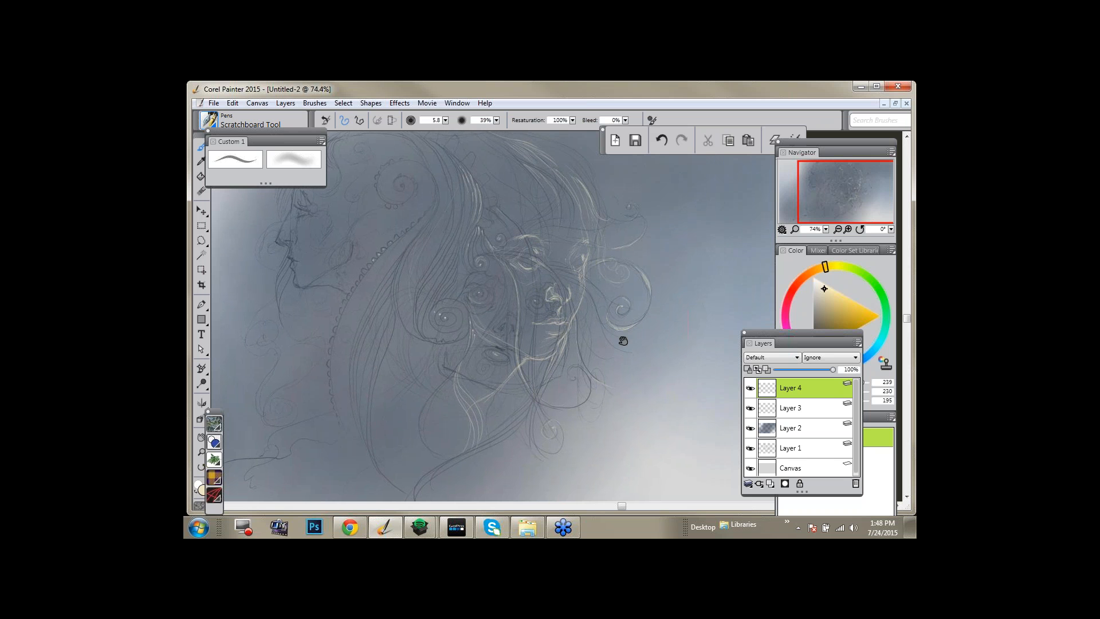
{"action": "left_click_drag", "start_coordinate": [623, 341], "coordinate": [647, 322]}
{"action": "left_click_drag", "start_coordinate": [606, 365], "coordinate": [575, 356]}
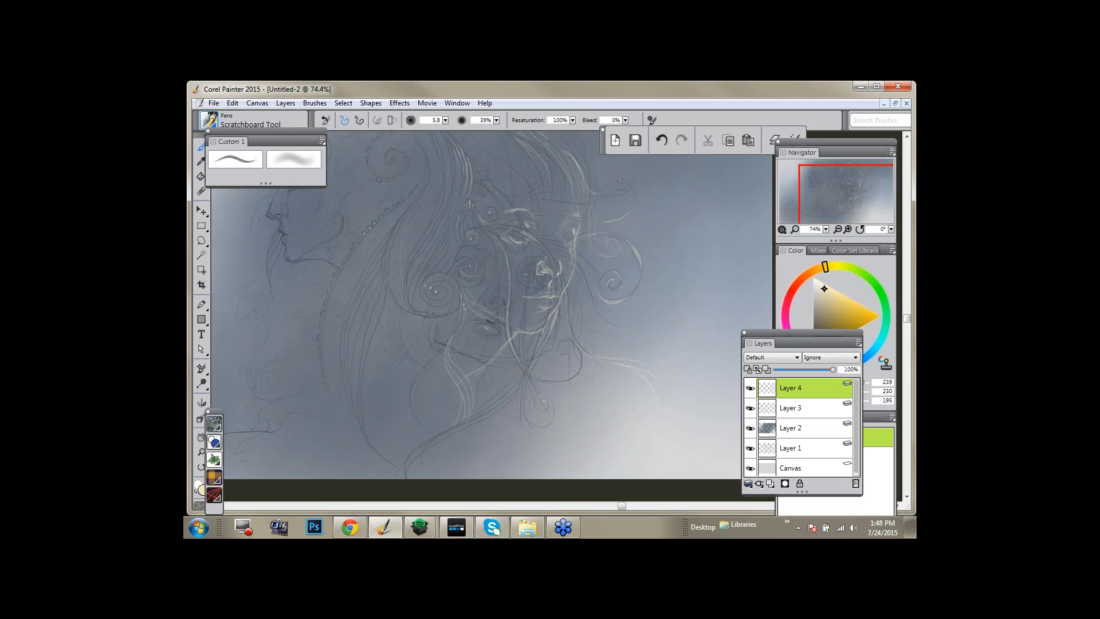
{"action": "mouse_move", "coordinate": [665, 424]}
{"action": "left_mouse_down"}
{"action": "mouse_move", "coordinate": [626, 459]}
{"action": "mouse_move", "coordinate": [599, 444]}
{"action": "mouse_move", "coordinate": [593, 421]}
{"action": "mouse_move", "coordinate": [605, 411]}
{"action": "mouse_move", "coordinate": [622, 435]}
{"action": "left_mouse_up"}
{"action": "left_click_drag", "start_coordinate": [663, 397], "coordinate": [616, 425]}
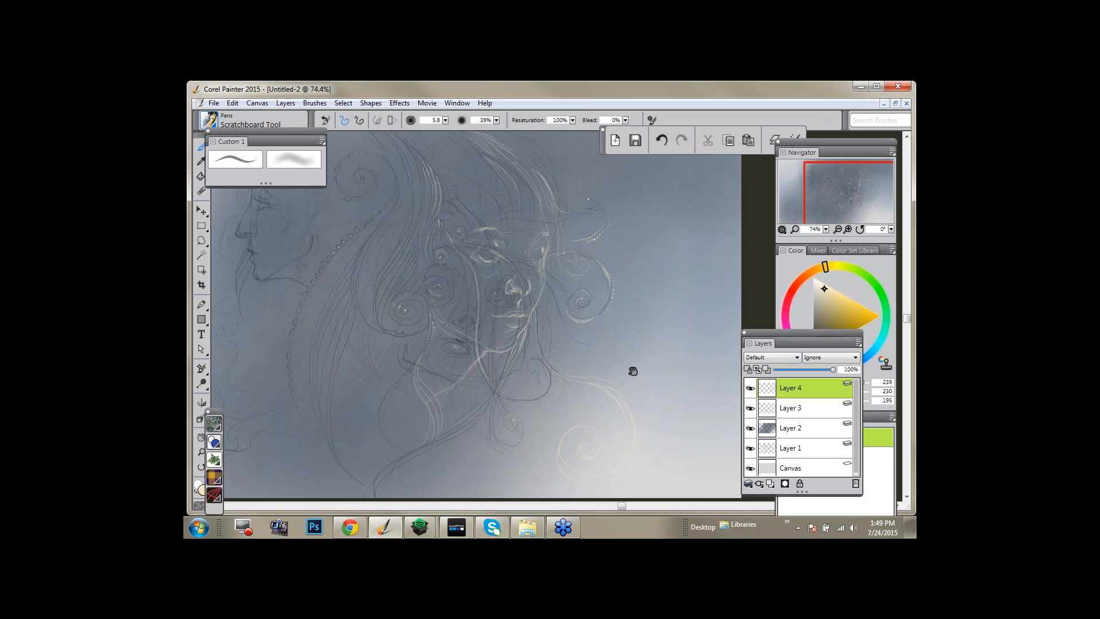
Place small pale dots along the top of the long tendril, undoing and redrawing the misplaced one.
{"action": "left_click_drag", "start_coordinate": [633, 371], "coordinate": [633, 357]}
{"action": "left_click", "coordinate": [602, 357]}
{"action": "left_click", "coordinate": [607, 356]}
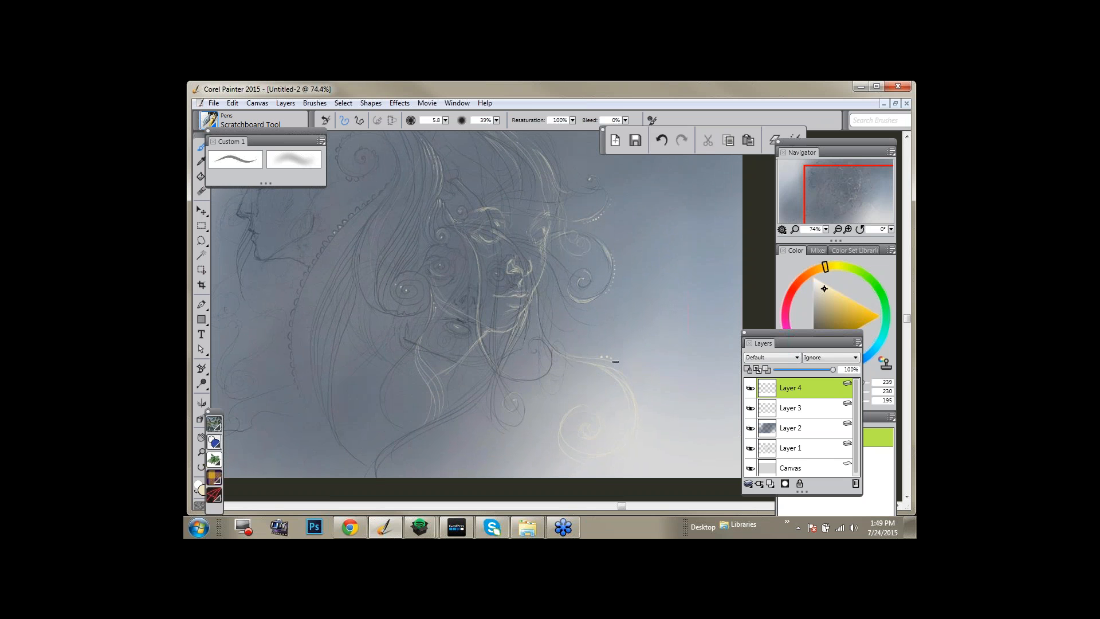
{"action": "key", "text": "ctrl+z"}
{"action": "left_click", "coordinate": [611, 358]}
{"action": "left_click_drag", "start_coordinate": [604, 376], "coordinate": [660, 411]}
Strengthen the pale strokes on the new face's eye and brow and on the hair strands around them.
{"action": "left_click_drag", "start_coordinate": [507, 256], "coordinate": [518, 250]}
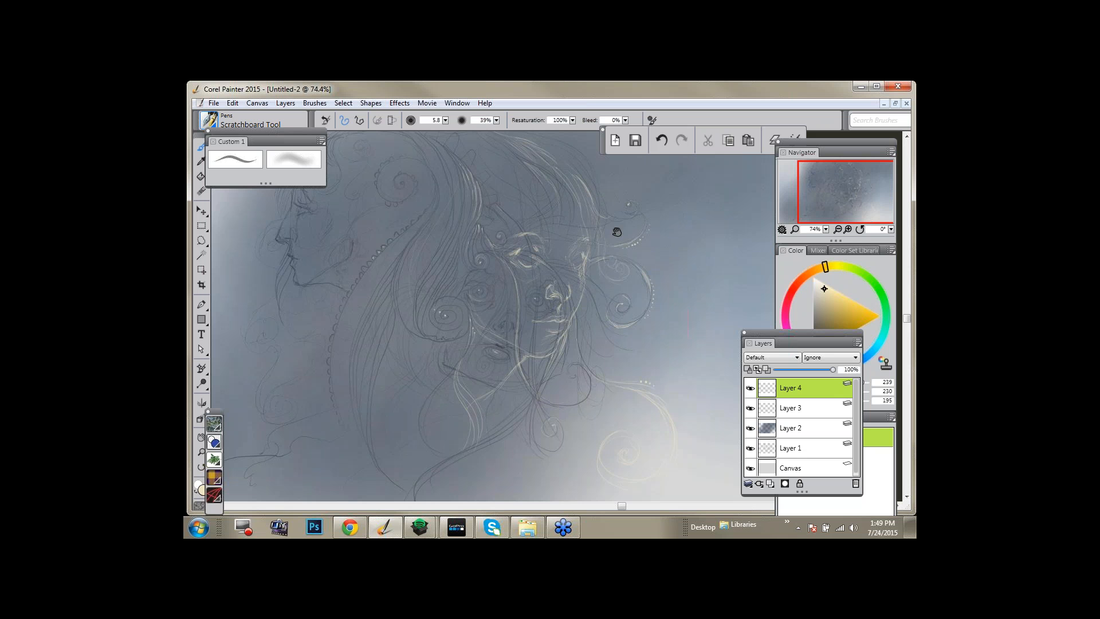
{"action": "scroll", "coordinate": [616, 247], "scroll_direction": "up", "scroll_amount": 2}
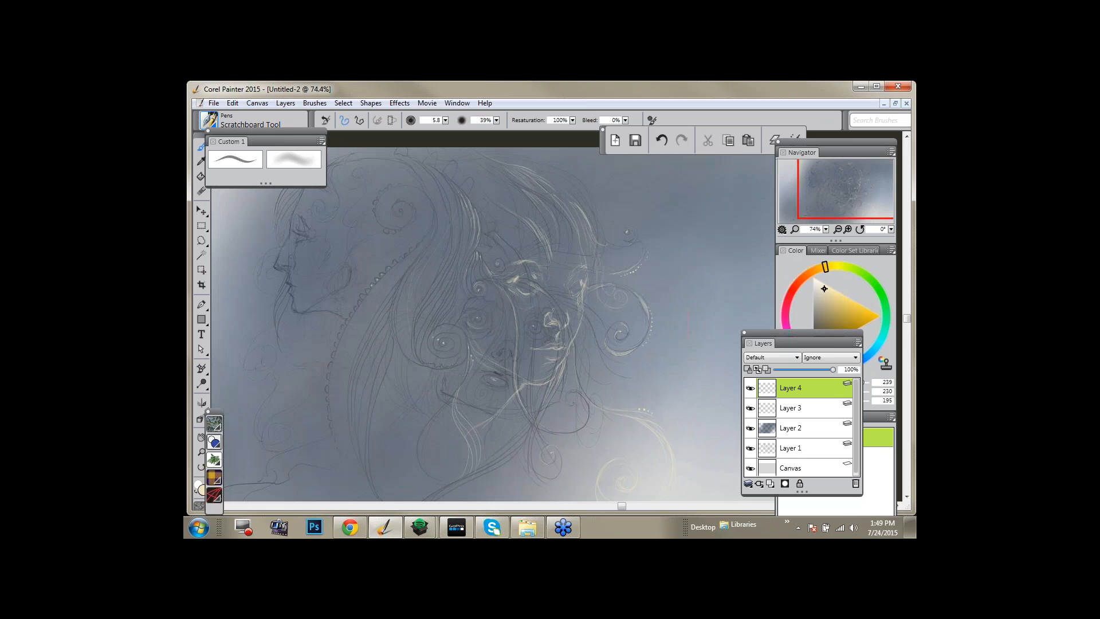
{"action": "mouse_move", "coordinate": [634, 385]}
{"action": "left_mouse_down"}
{"action": "mouse_move", "coordinate": [622, 357]}
{"action": "mouse_move", "coordinate": [665, 367]}
{"action": "left_mouse_up"}
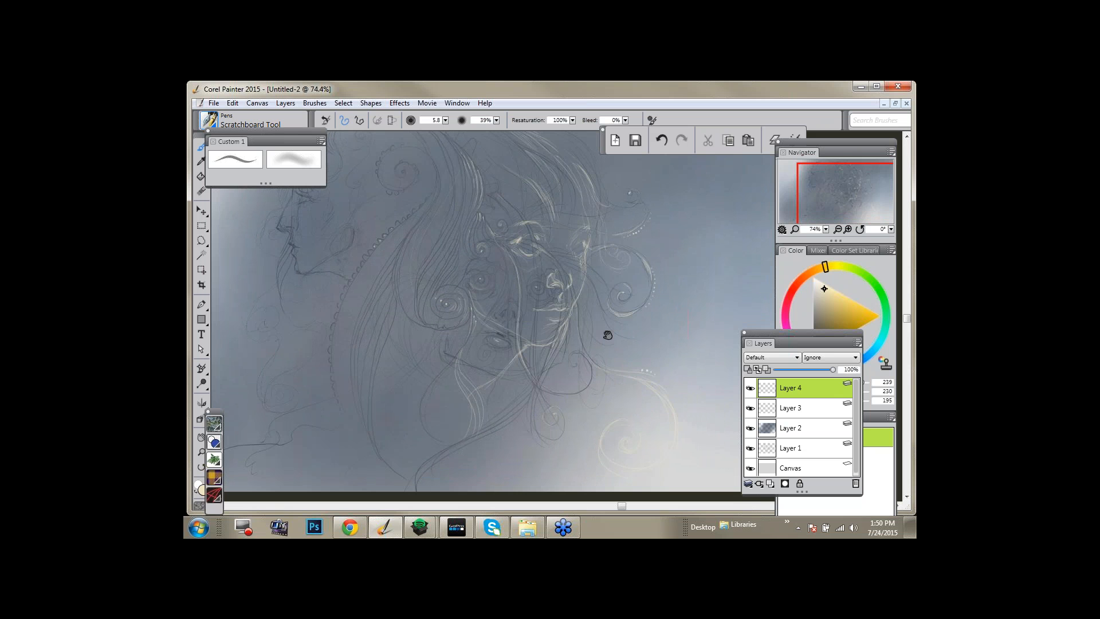
{"action": "mouse_move", "coordinate": [613, 351]}
{"action": "left_mouse_down"}
{"action": "mouse_move", "coordinate": [620, 371]}
{"action": "mouse_move", "coordinate": [642, 368]}
{"action": "left_mouse_up"}
Select Layer 1 and fade the dark lines beneath the new face using the Eraser at size 89.1, opacity 10%.
{"action": "left_click", "coordinate": [801, 449]}
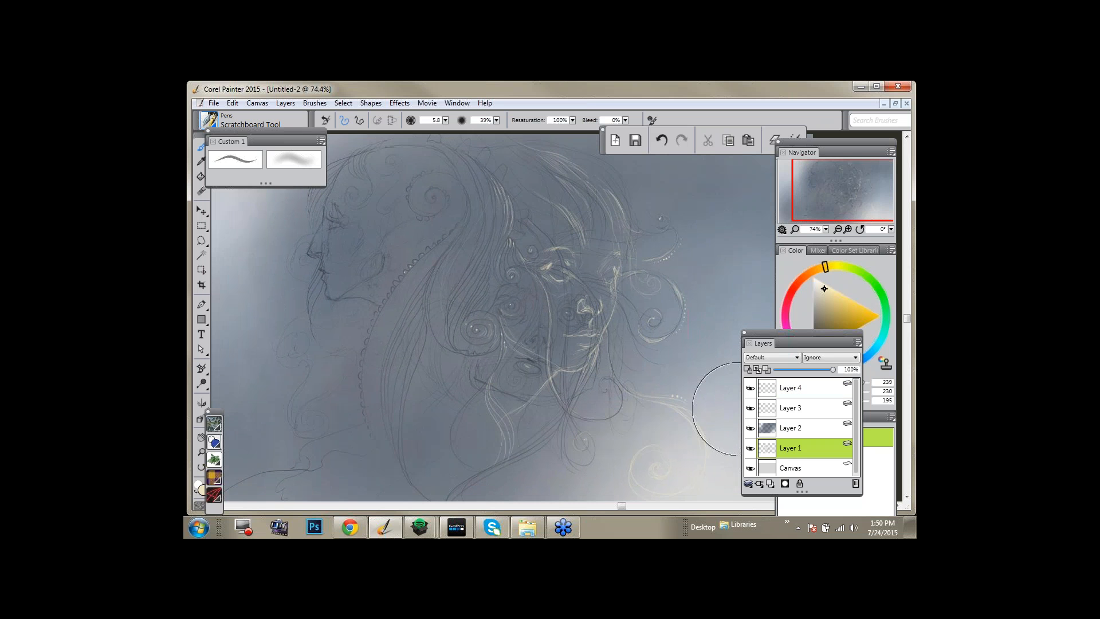
{"action": "key", "text": "n"}
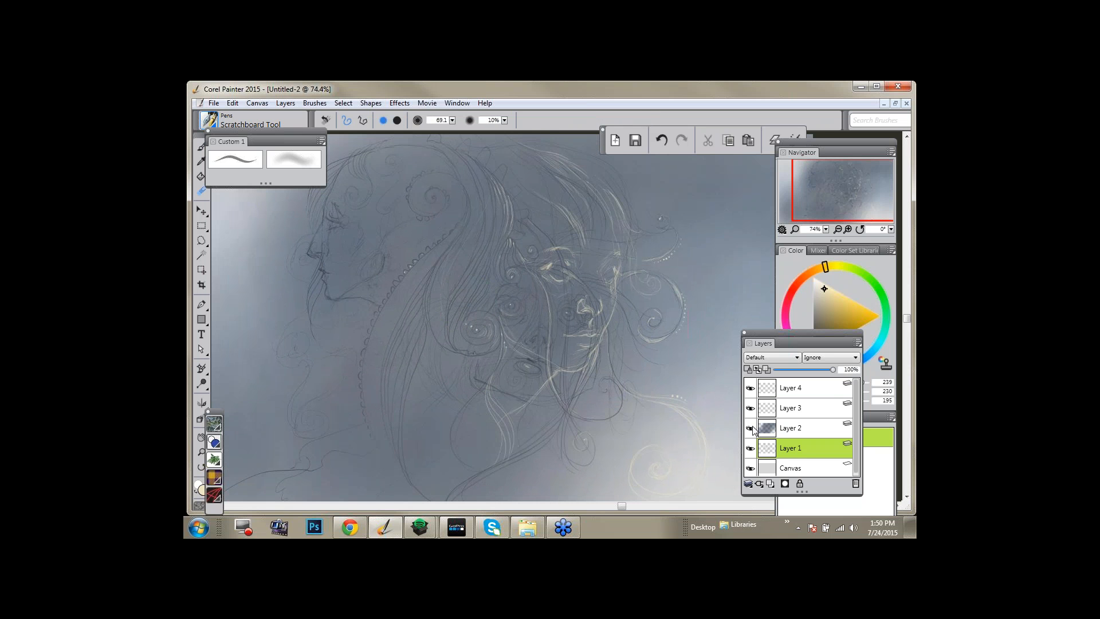
{"action": "left_click_drag", "start_coordinate": [663, 403], "coordinate": [651, 411]}
Draw a small pale curl beside the new face's forehead on Layer 4, and zoom out to 67% to review the composition.
{"action": "key", "text": "b"}
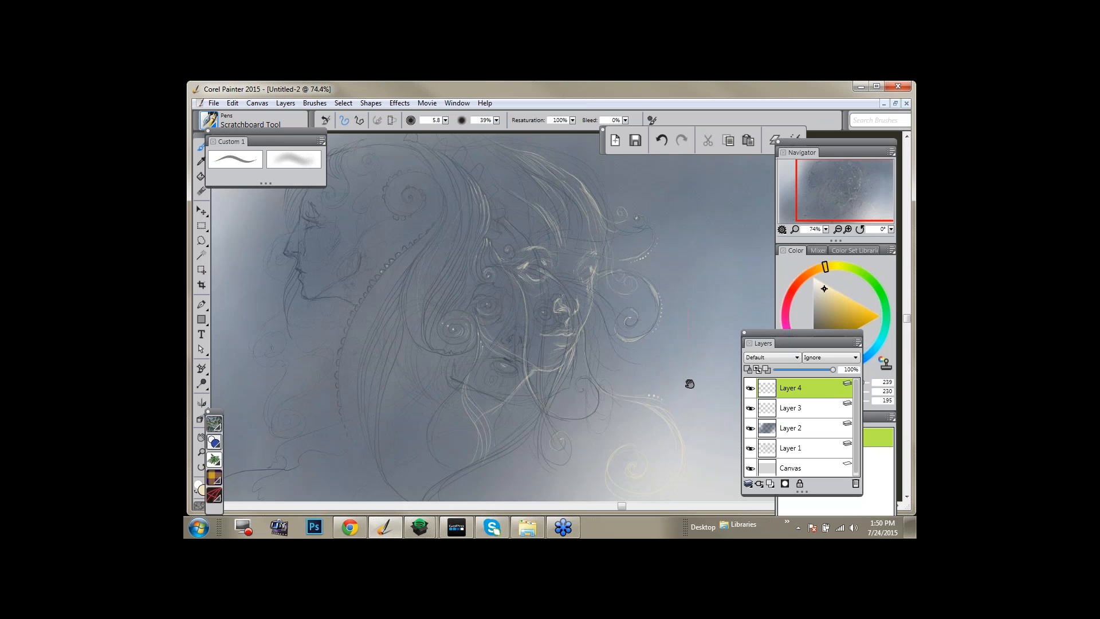
{"action": "left_click_drag", "start_coordinate": [703, 377], "coordinate": [733, 360]}
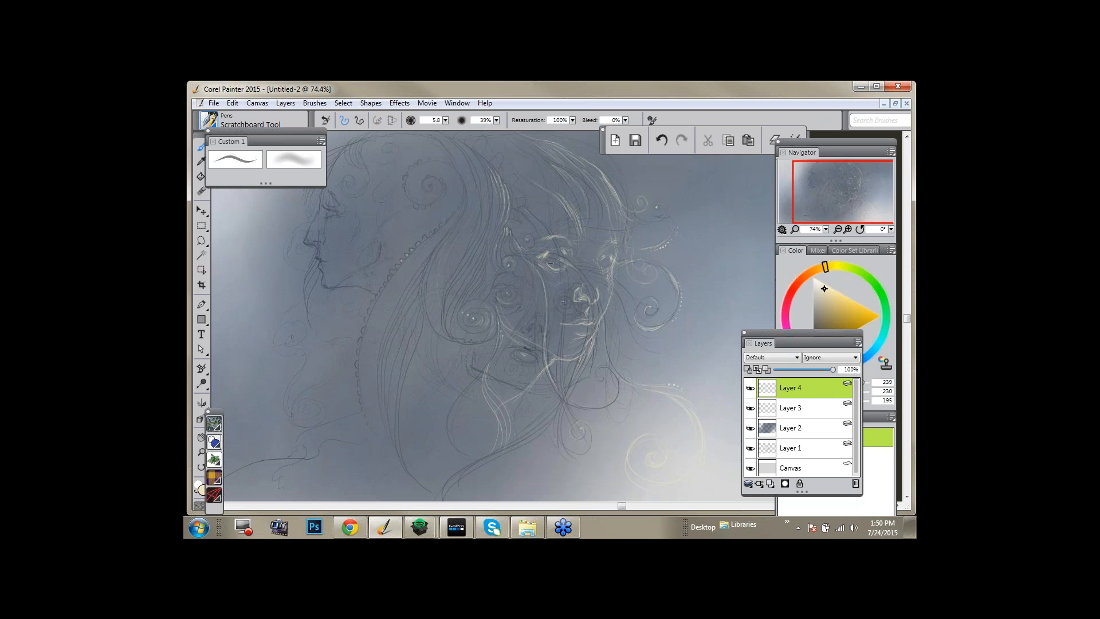
{"action": "key", "text": "ctrl+minus"}
{"action": "left_click_drag", "start_coordinate": [549, 262], "coordinate": [575, 272]}
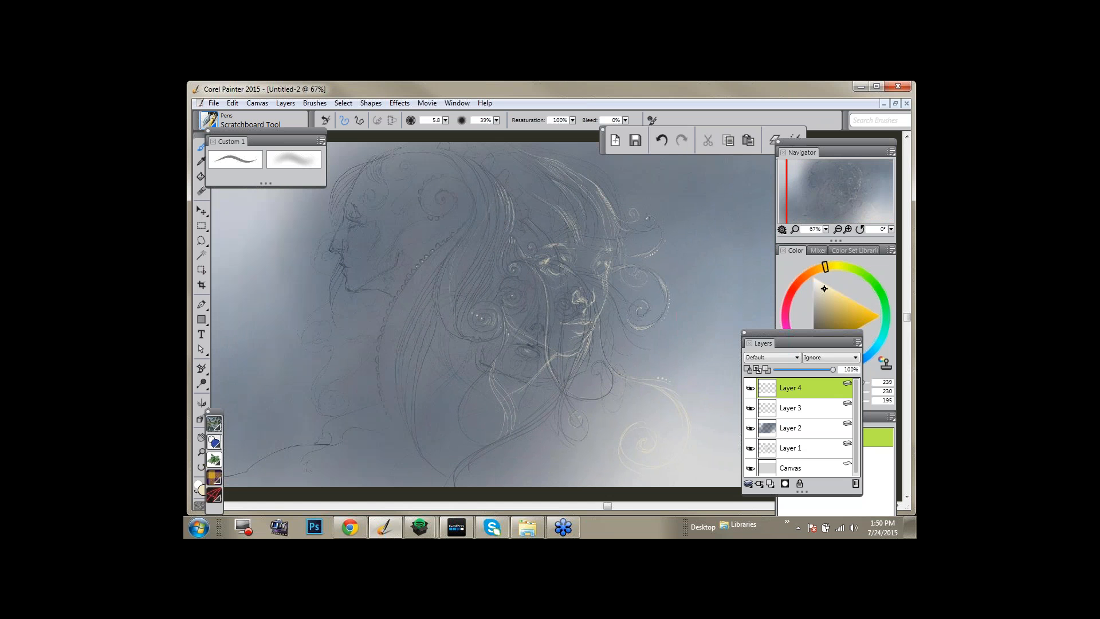
{"action": "left_click_drag", "start_coordinate": [640, 302], "coordinate": [630, 293]}
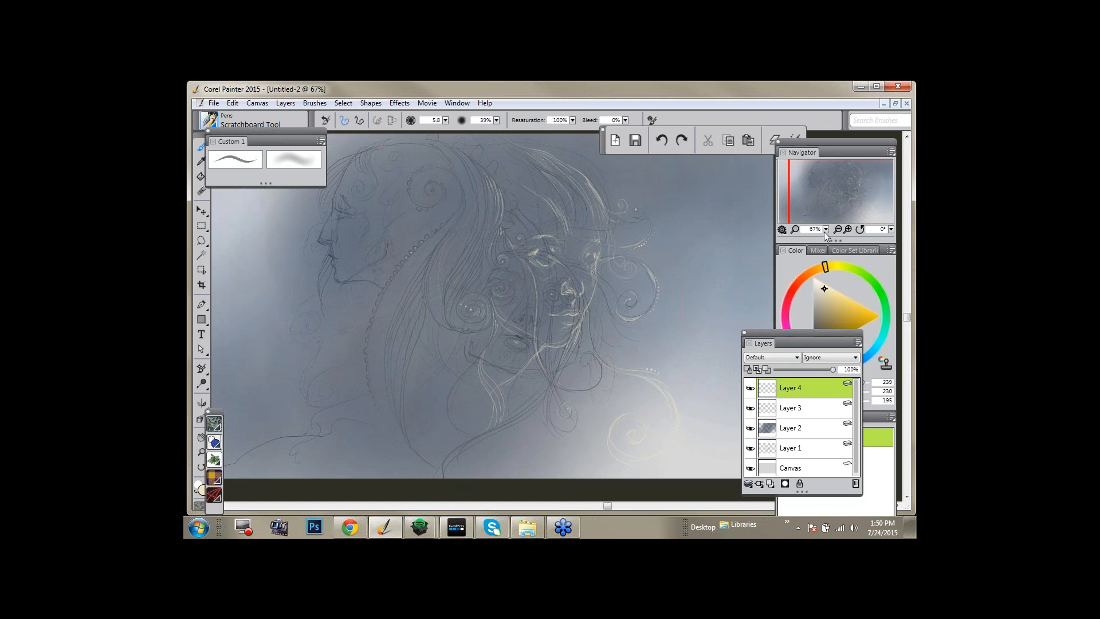
Add a few small pale dots inside the spiral curl beside the new face's cheek, working at 81% zoom.
{"action": "left_click", "coordinate": [826, 230]}
{"action": "left_click_drag", "start_coordinate": [728, 235], "coordinate": [735, 237]}
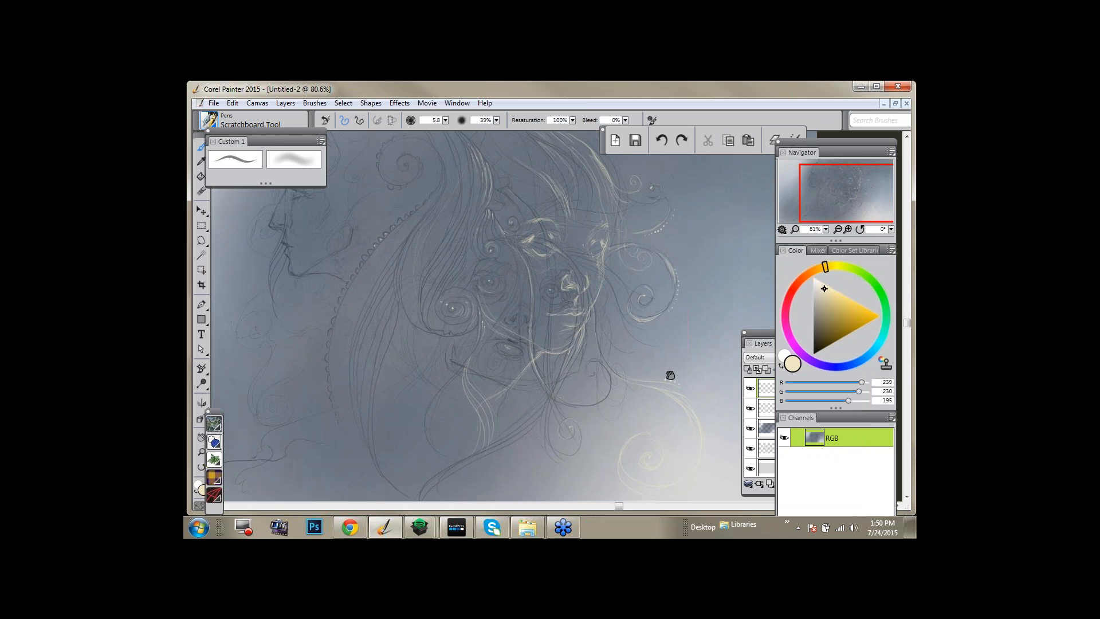
{"action": "left_click_drag", "start_coordinate": [670, 376], "coordinate": [649, 386]}
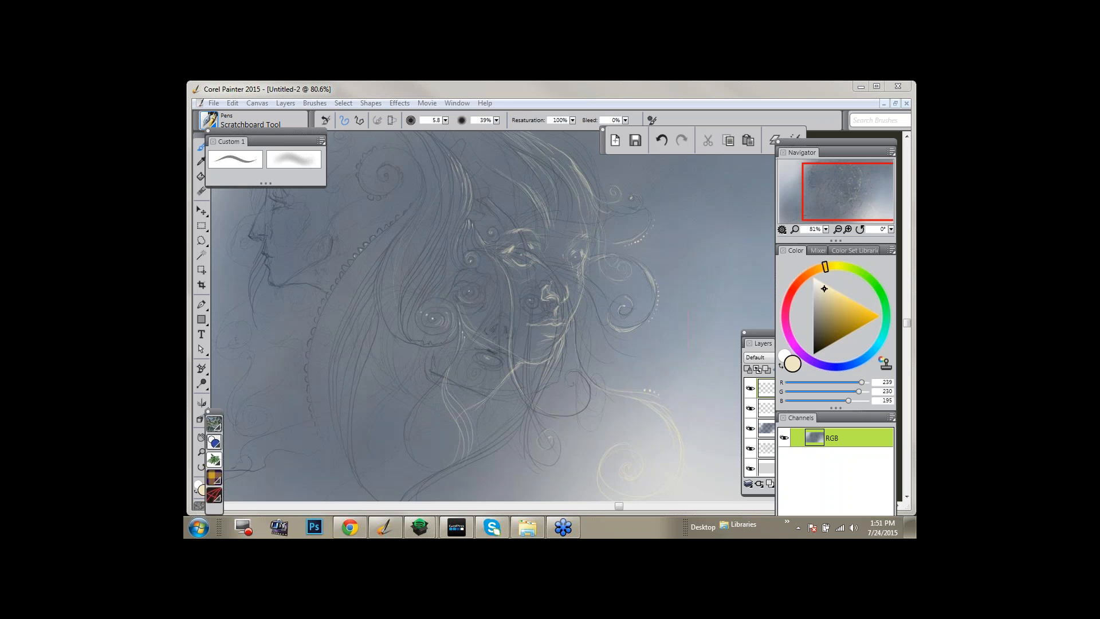
{"action": "left_click", "coordinate": [612, 302]}
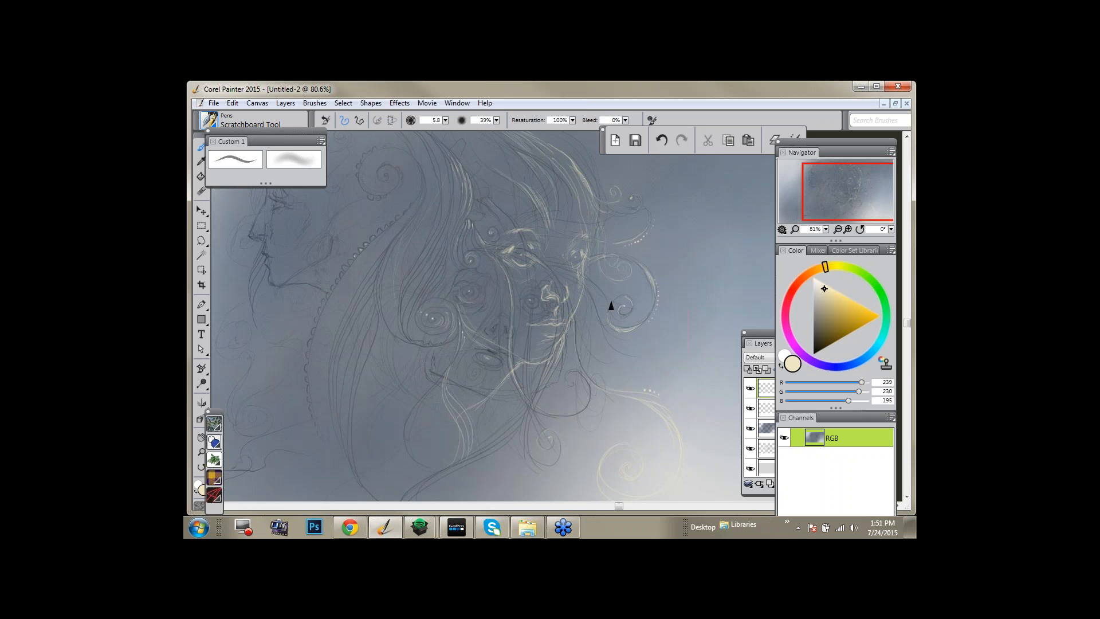
{"action": "left_click", "coordinate": [617, 298]}
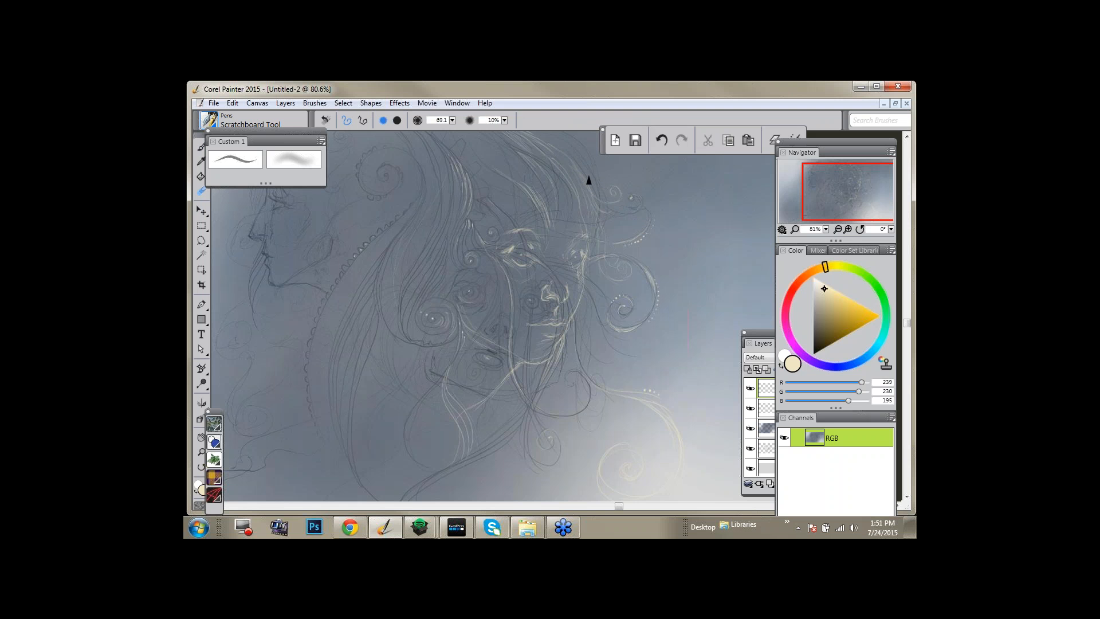
{"action": "key", "text": "b"}
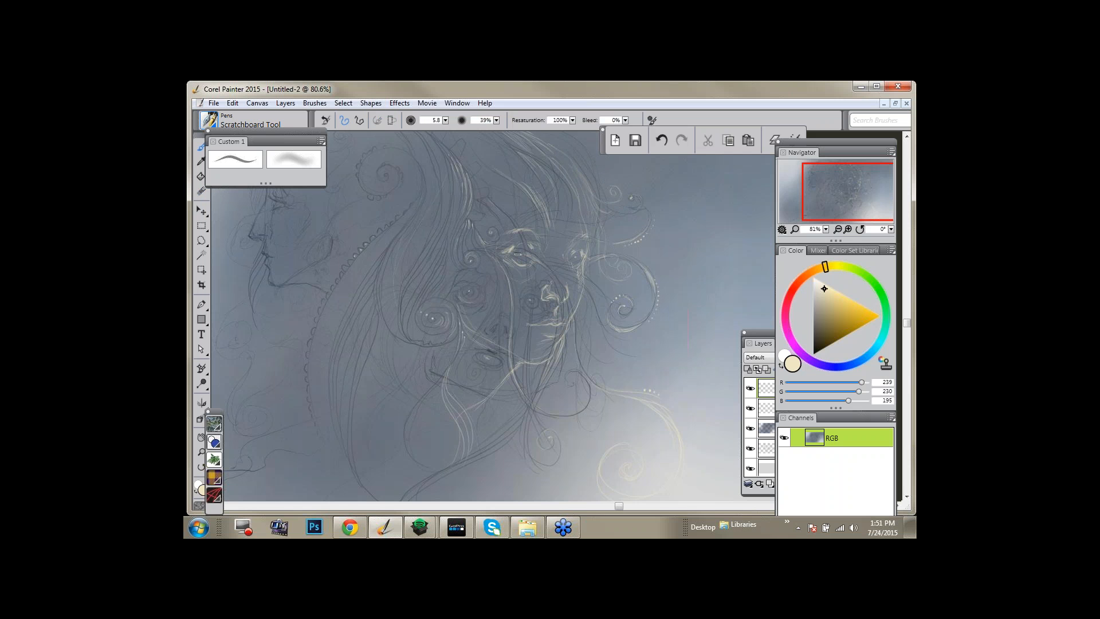
Scatter small pale dots along the hair above the new face's forehead and add a small pale curl on the strands below the chin.
{"action": "left_click", "coordinate": [851, 184]}
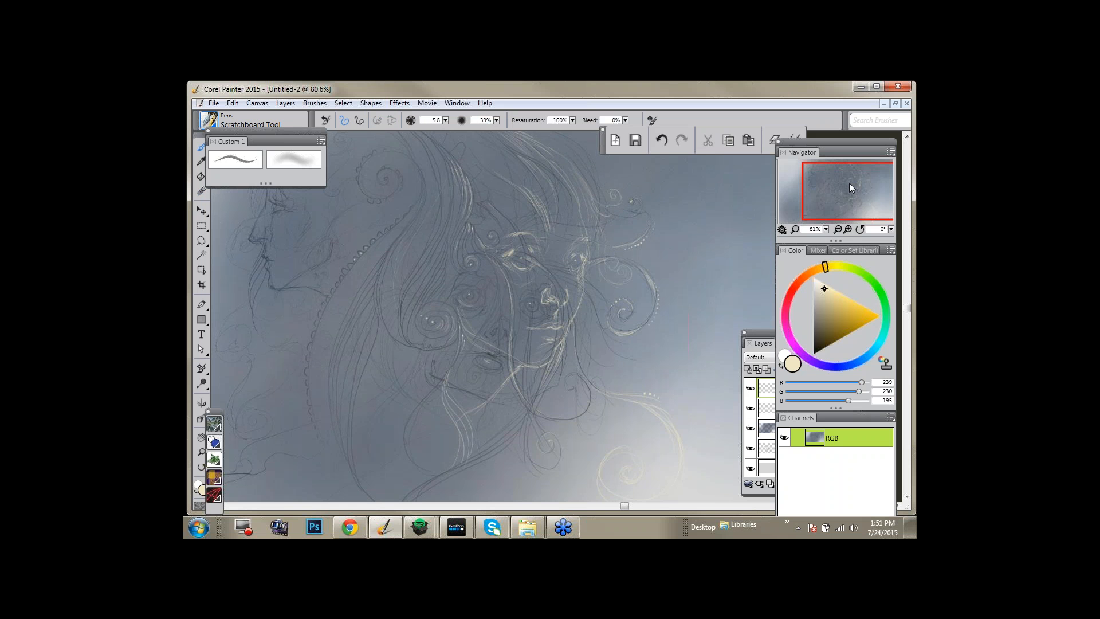
{"action": "left_click_drag", "start_coordinate": [849, 183], "coordinate": [854, 180]}
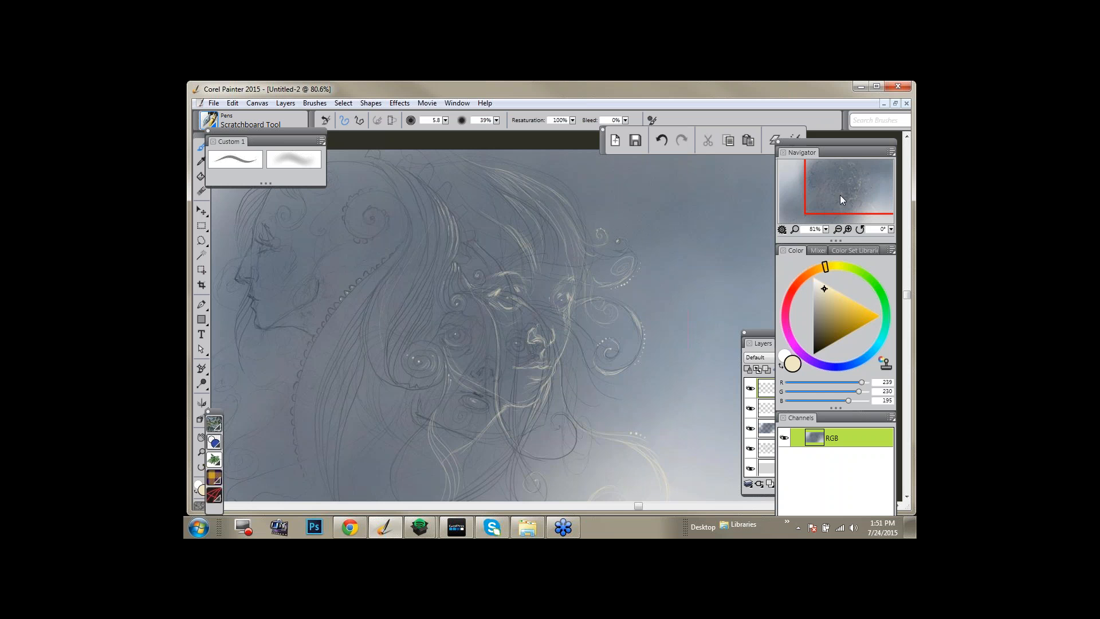
{"action": "left_click_drag", "start_coordinate": [840, 195], "coordinate": [831, 196]}
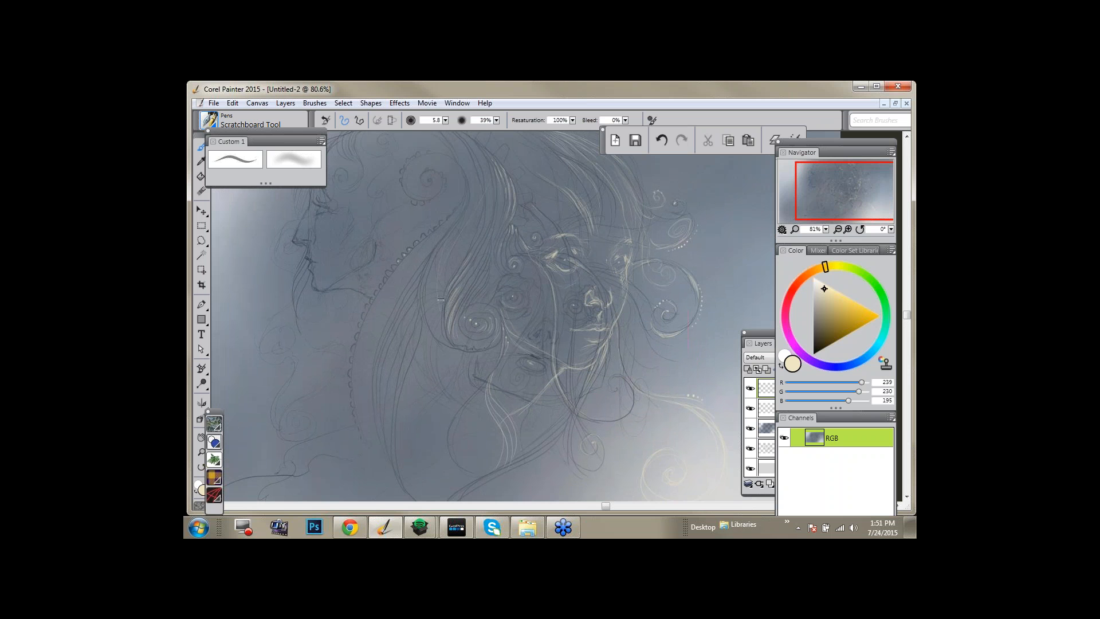
{"action": "left_click", "coordinate": [203, 190]}
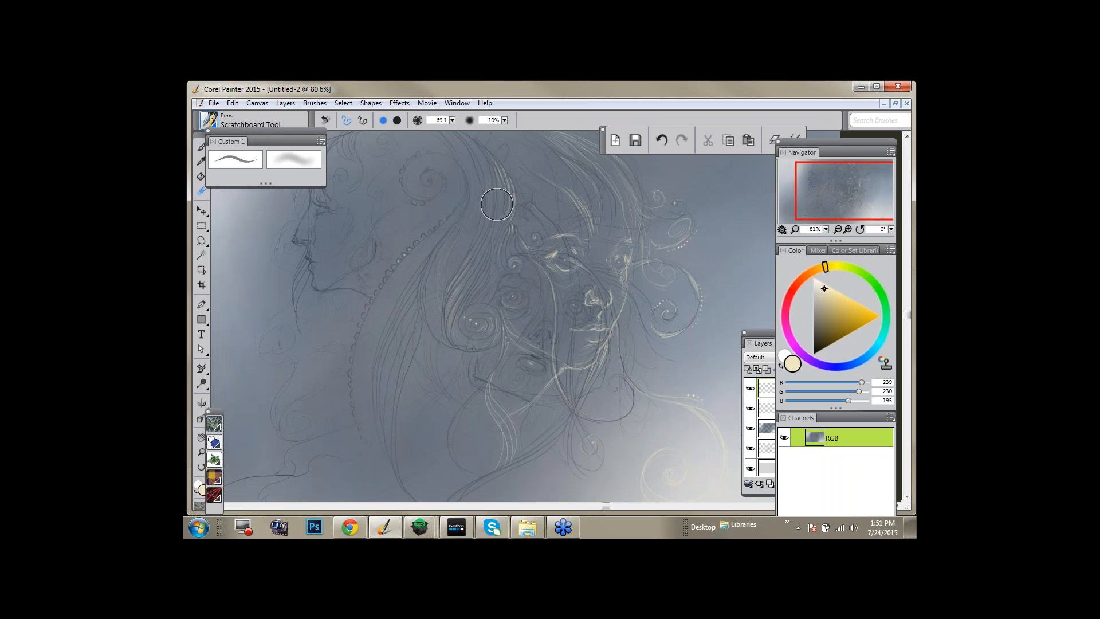
{"action": "left_click", "coordinate": [201, 146]}
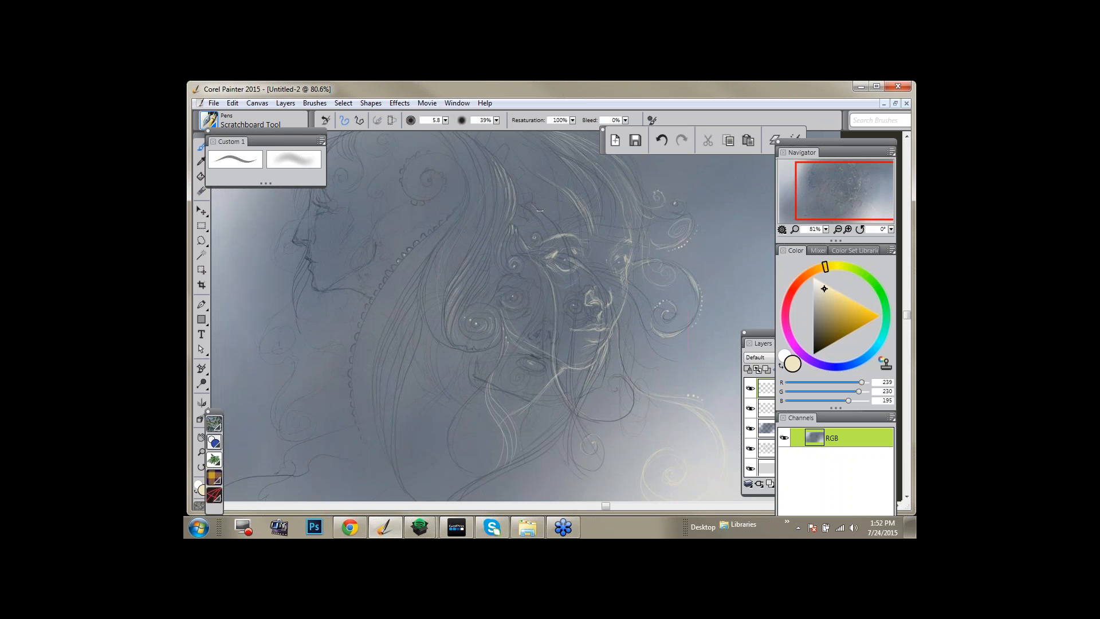
{"action": "left_click_drag", "start_coordinate": [536, 212], "coordinate": [545, 222]}
{"action": "left_click", "coordinate": [526, 197]}
{"action": "left_click_drag", "start_coordinate": [838, 184], "coordinate": [848, 178]}
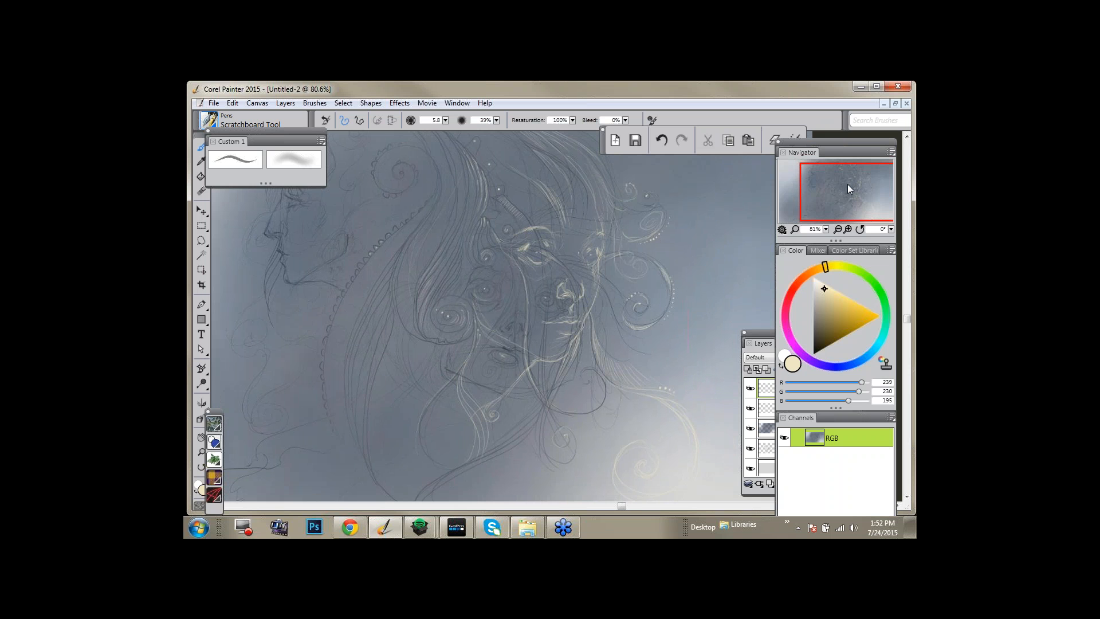
{"action": "left_click_drag", "start_coordinate": [848, 184], "coordinate": [855, 182]}
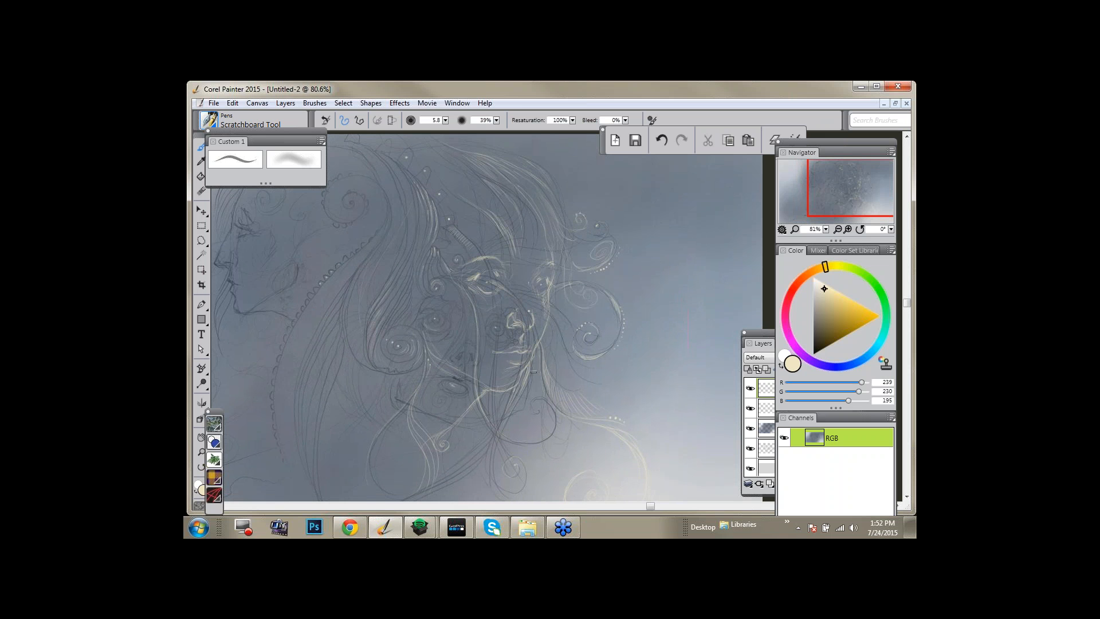
Try sketching a small dark profile in black in the open area beside the pale curls, undoing the strokes.
{"action": "left_click", "coordinate": [220, 259], "text": "alt"}
{"action": "left_click_drag", "start_coordinate": [818, 325], "coordinate": [821, 330]}
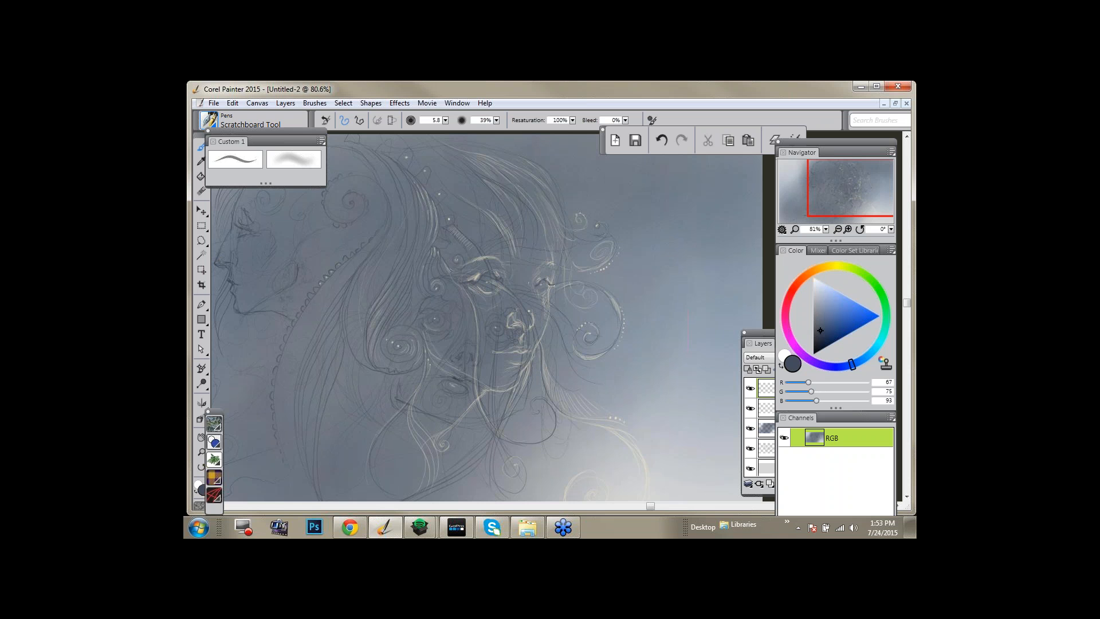
{"action": "key", "text": "ctrl+z"}
{"action": "left_click_drag", "start_coordinate": [838, 320], "coordinate": [792, 370]}
{"action": "left_click_drag", "start_coordinate": [647, 380], "coordinate": [596, 315]}
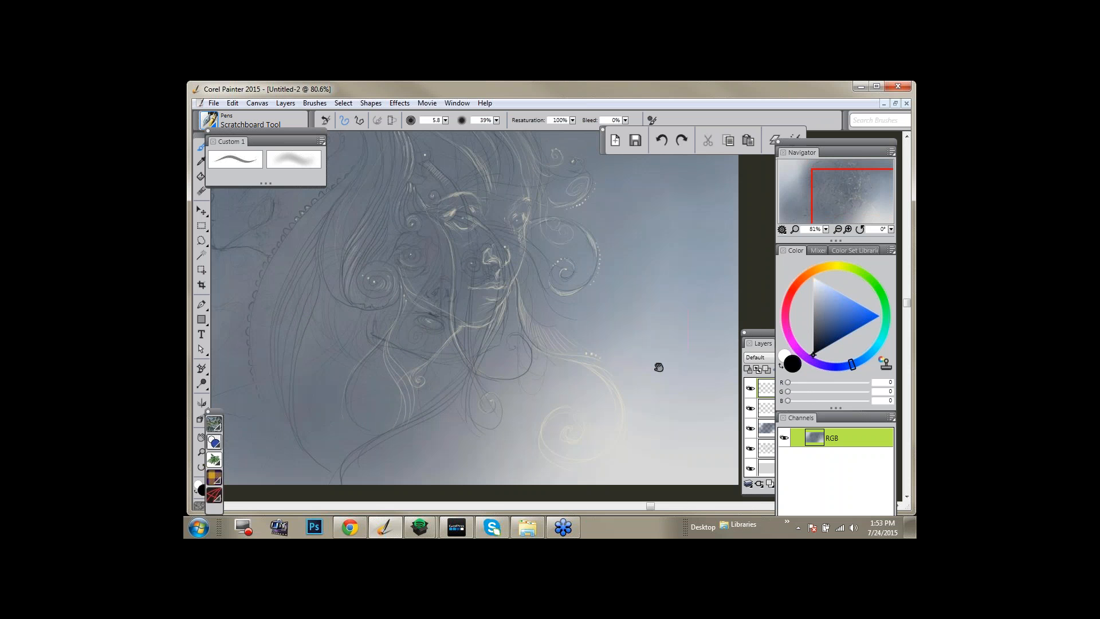
{"action": "left_click_drag", "start_coordinate": [659, 368], "coordinate": [642, 359]}
{"action": "mouse_move", "coordinate": [653, 233]}
{"action": "left_mouse_down"}
{"action": "mouse_move", "coordinate": [626, 270]}
{"action": "mouse_move", "coordinate": [627, 287]}
{"action": "mouse_move", "coordinate": [641, 285]}
{"action": "mouse_move", "coordinate": [634, 304]}
{"action": "mouse_move", "coordinate": [651, 252]}
{"action": "mouse_move", "coordinate": [644, 191]}
{"action": "mouse_move", "coordinate": [643, 382]}
{"action": "left_mouse_up"}
{"action": "key", "text": "ctrl+z"}
{"action": "key", "text": "ctrl+z"}
{"action": "mouse_move", "coordinate": [608, 344]}
{"action": "left_mouse_down"}
{"action": "mouse_move", "coordinate": [621, 304]}
{"action": "mouse_move", "coordinate": [611, 303]}
{"action": "left_mouse_up"}
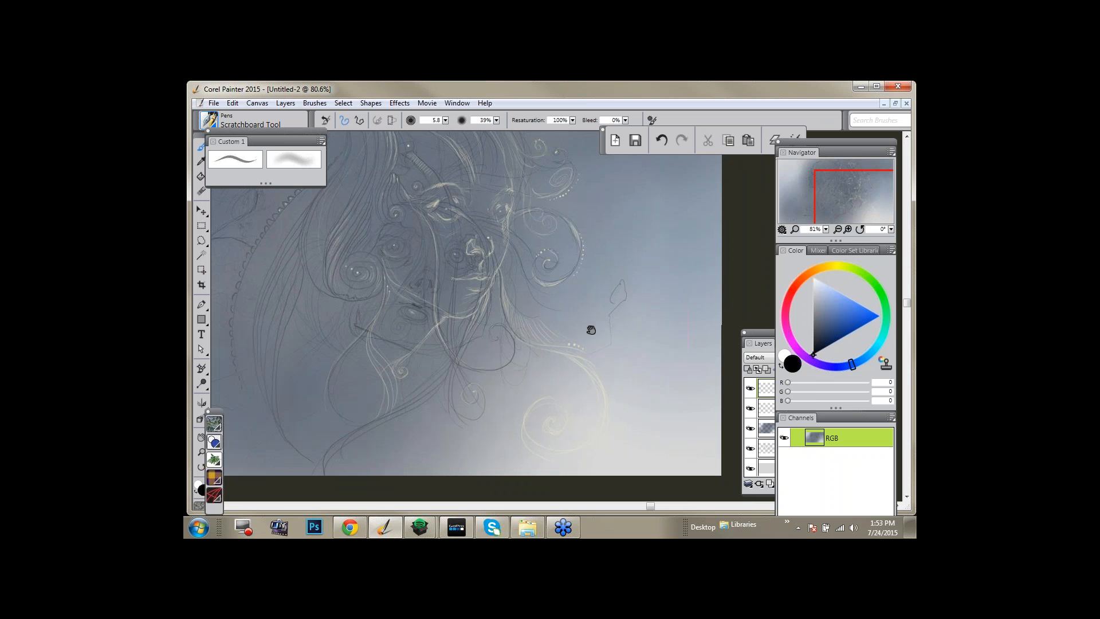
{"action": "mouse_move", "coordinate": [591, 330]}
{"action": "left_mouse_down"}
{"action": "mouse_move", "coordinate": [619, 342]}
{"action": "mouse_move", "coordinate": [596, 397]}
{"action": "left_mouse_up"}
{"action": "left_click_drag", "start_coordinate": [653, 290], "coordinate": [638, 331]}
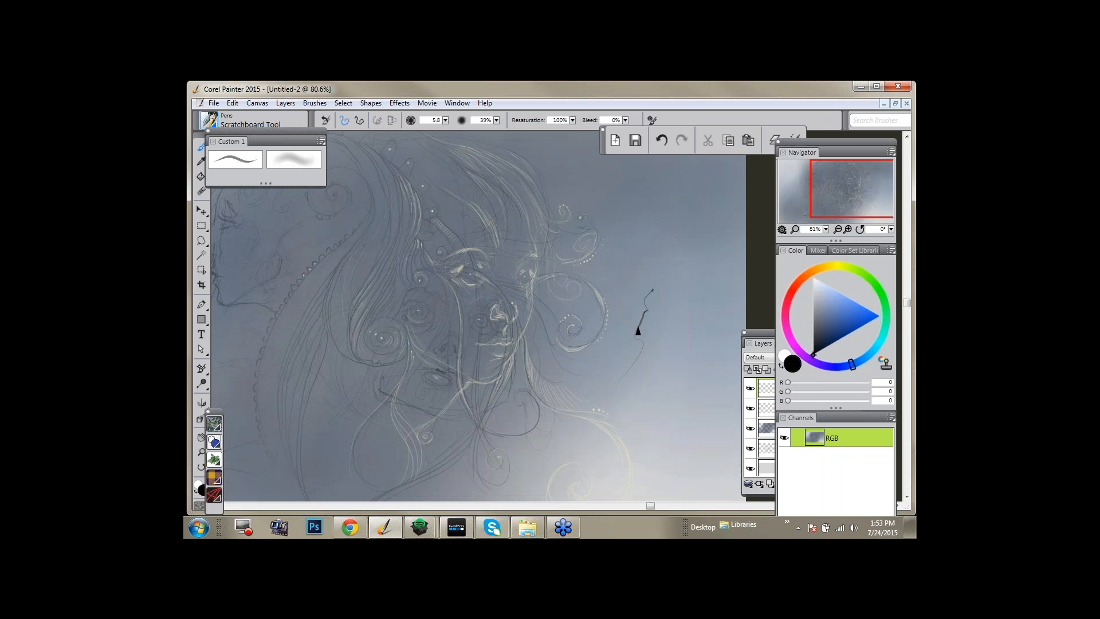
{"action": "key", "text": "ctrl+z"}
{"action": "key", "text": "ctrl+z"}
{"action": "left_click_drag", "start_coordinate": [636, 364], "coordinate": [752, 354]}
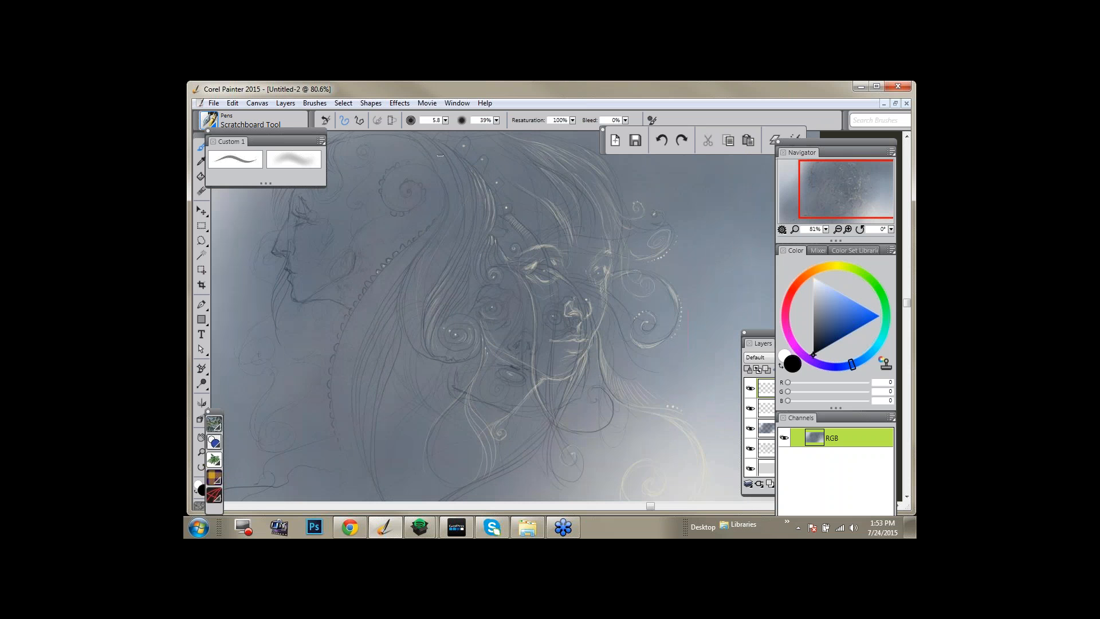
{"action": "left_click_drag", "start_coordinate": [543, 352], "coordinate": [541, 333]}
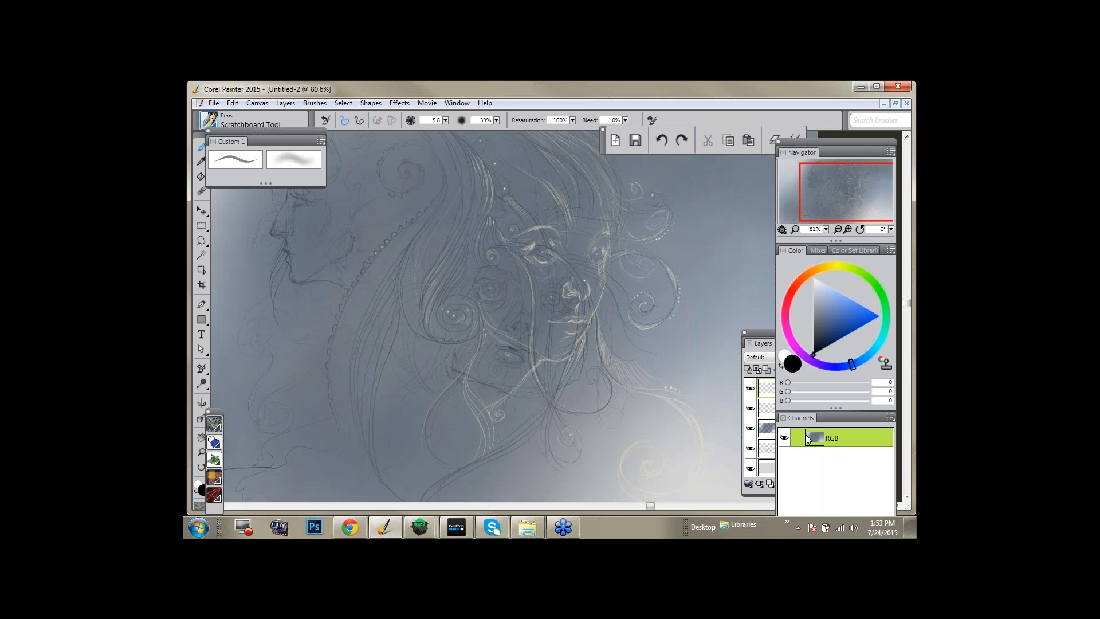
Choose the Just Add Water brush from the Blenders category.
{"action": "left_click", "coordinate": [769, 396]}
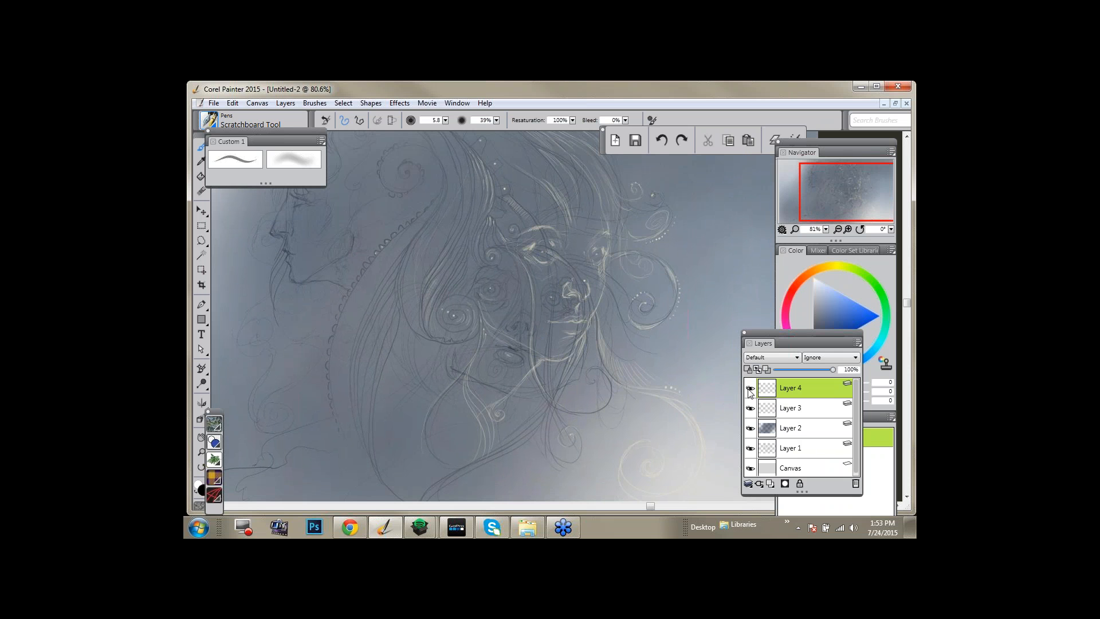
{"action": "left_click", "coordinate": [213, 122]}
{"action": "left_click_drag", "start_coordinate": [301, 247], "coordinate": [300, 171]}
{"action": "left_click", "coordinate": [229, 224]}
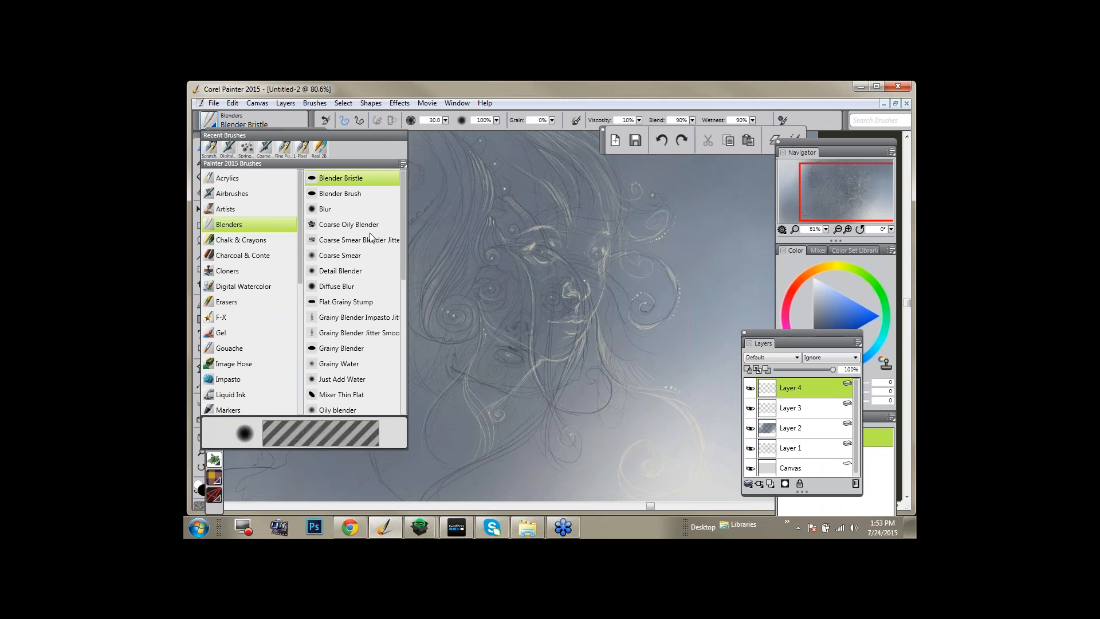
{"action": "left_click_drag", "start_coordinate": [402, 250], "coordinate": [400, 292]}
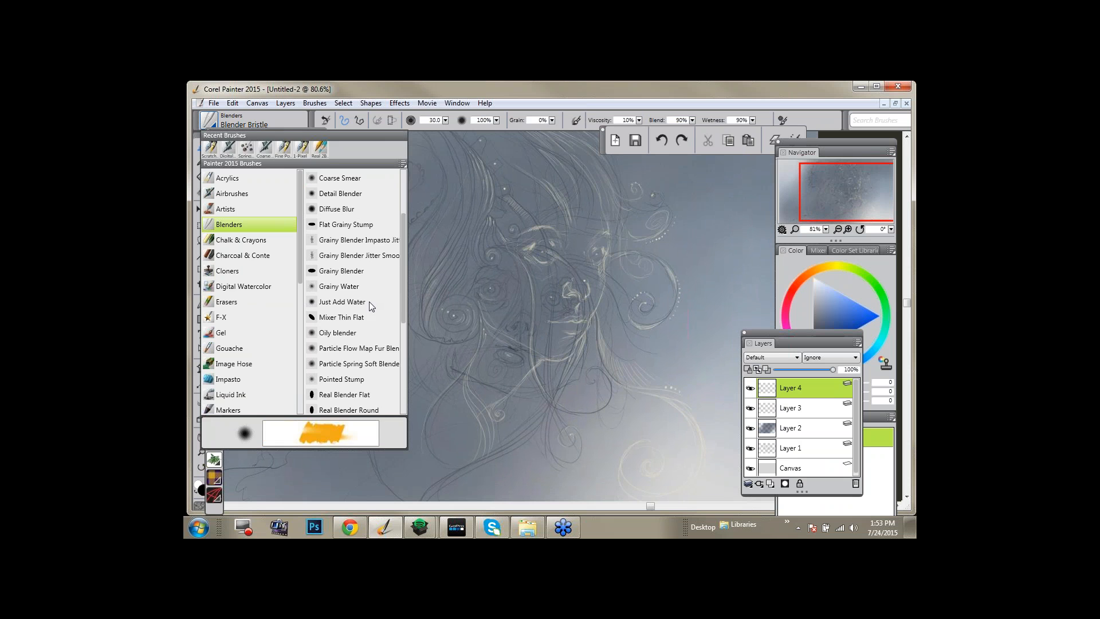
{"action": "left_click", "coordinate": [369, 301]}
{"action": "left_click_drag", "start_coordinate": [218, 177], "coordinate": [235, 178]}
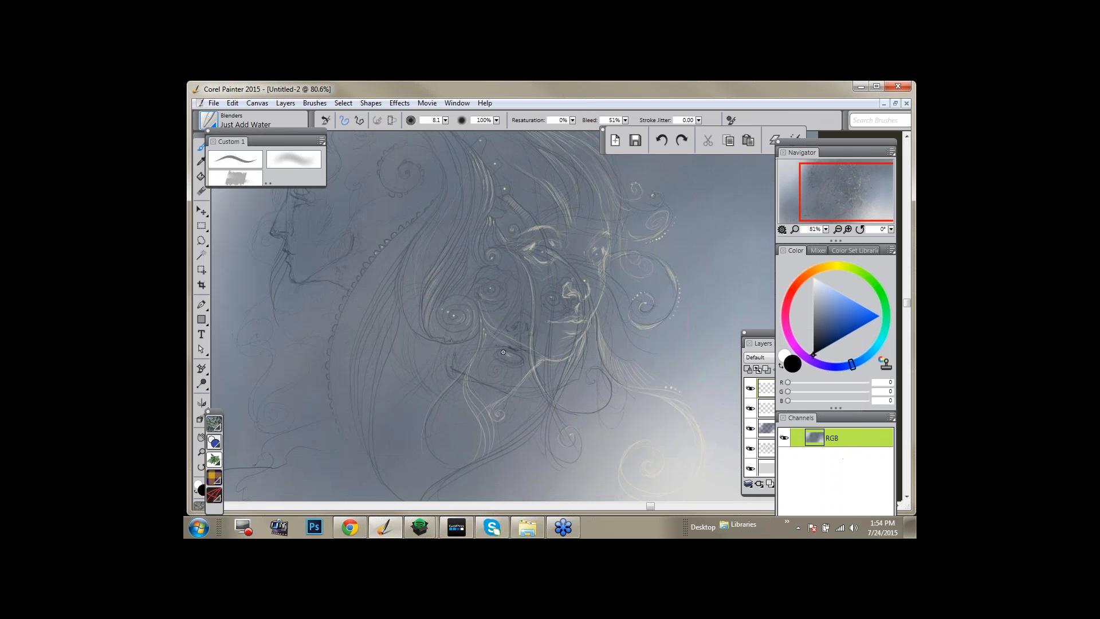
Enable picking up underlying color on Layer 4 and soften the dark lines around the hair, neck and profile with the blender, enlarged to about 152.
{"action": "left_click", "coordinate": [760, 372]}
{"action": "left_click_drag", "start_coordinate": [438, 260], "coordinate": [433, 305], "text": "ctrl+alt"}
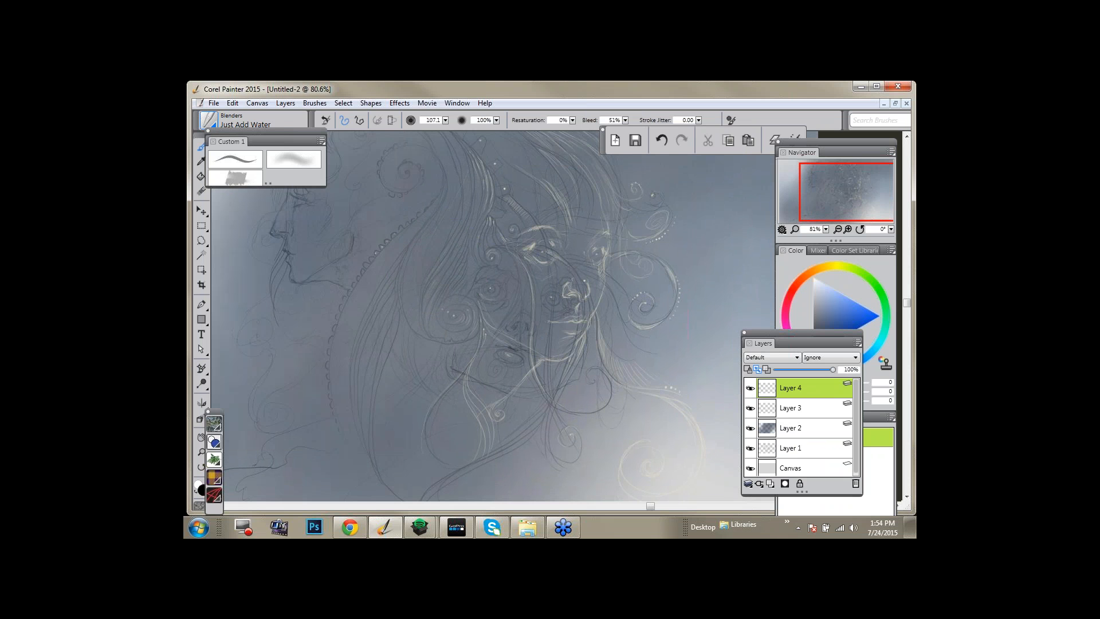
{"action": "mouse_move", "coordinate": [476, 323]}
{"action": "left_mouse_down"}
{"action": "mouse_move", "coordinate": [574, 248]}
{"action": "mouse_move", "coordinate": [472, 362]}
{"action": "mouse_move", "coordinate": [452, 318]}
{"action": "left_mouse_up"}
{"action": "key", "text": "bracketleft"}
{"action": "left_click_drag", "start_coordinate": [621, 368], "coordinate": [641, 389]}
{"action": "left_click_drag", "start_coordinate": [457, 368], "coordinate": [478, 385]}
{"action": "left_click", "coordinate": [826, 231]}
{"action": "left_click_drag", "start_coordinate": [736, 237], "coordinate": [729, 237]}
{"action": "left_click_drag", "start_coordinate": [344, 253], "coordinate": [384, 292]}
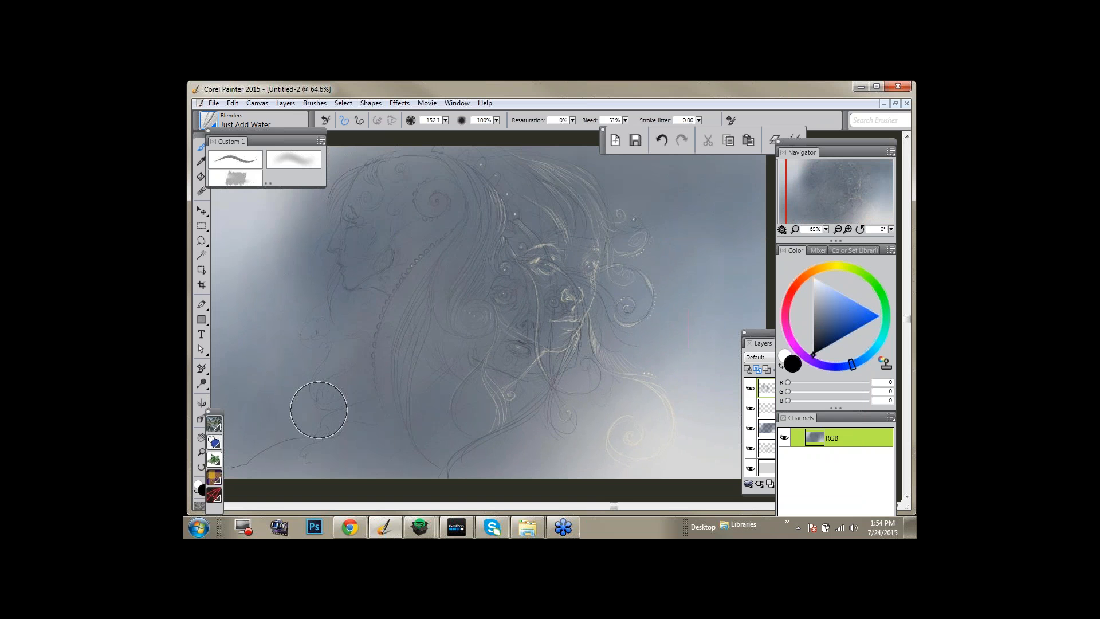
Add a new layer and drop all layers onto the canvas.
{"action": "left_click", "coordinate": [771, 390]}
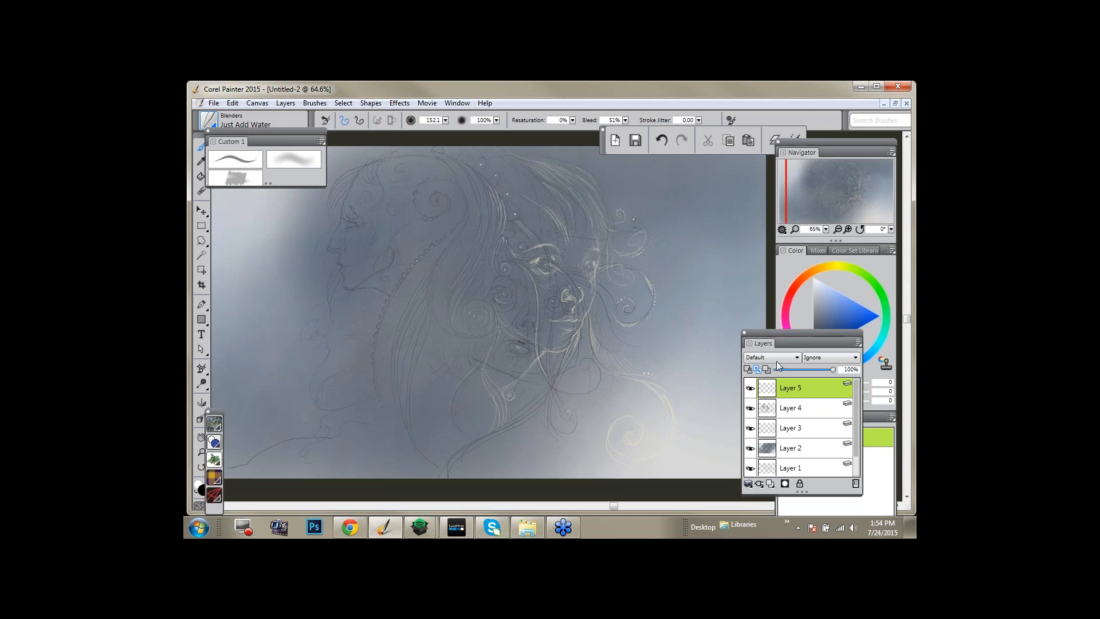
{"action": "left_click", "coordinate": [292, 105]}
{"action": "left_click", "coordinate": [294, 344]}
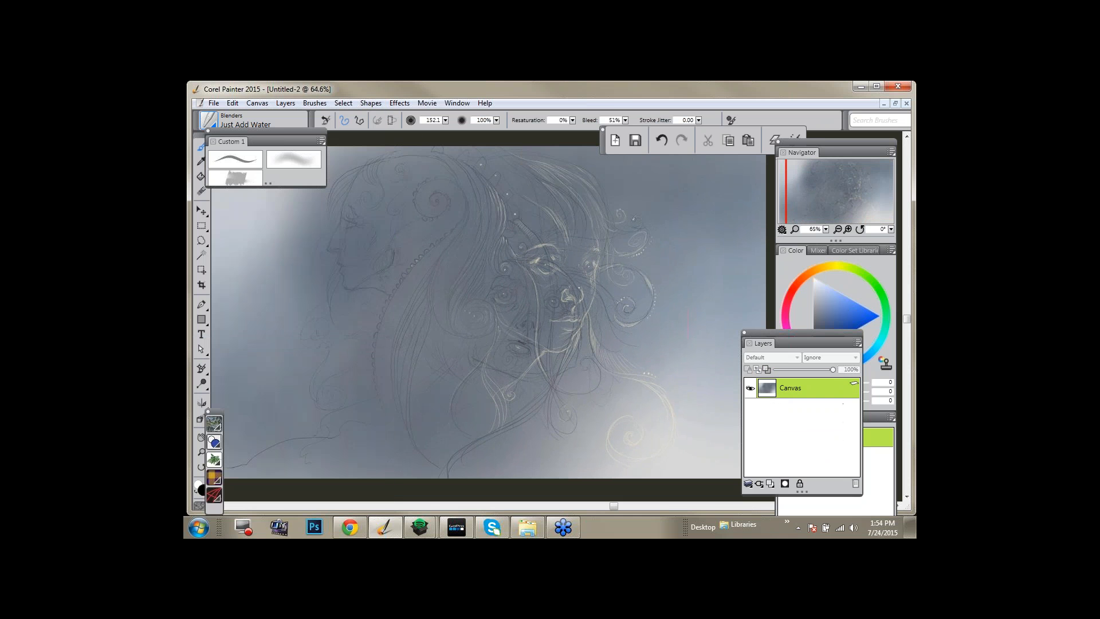
Adjust the canvas's Brightness/Contrast to brightness -4 and contrast 23.
{"action": "left_click", "coordinate": [401, 103]}
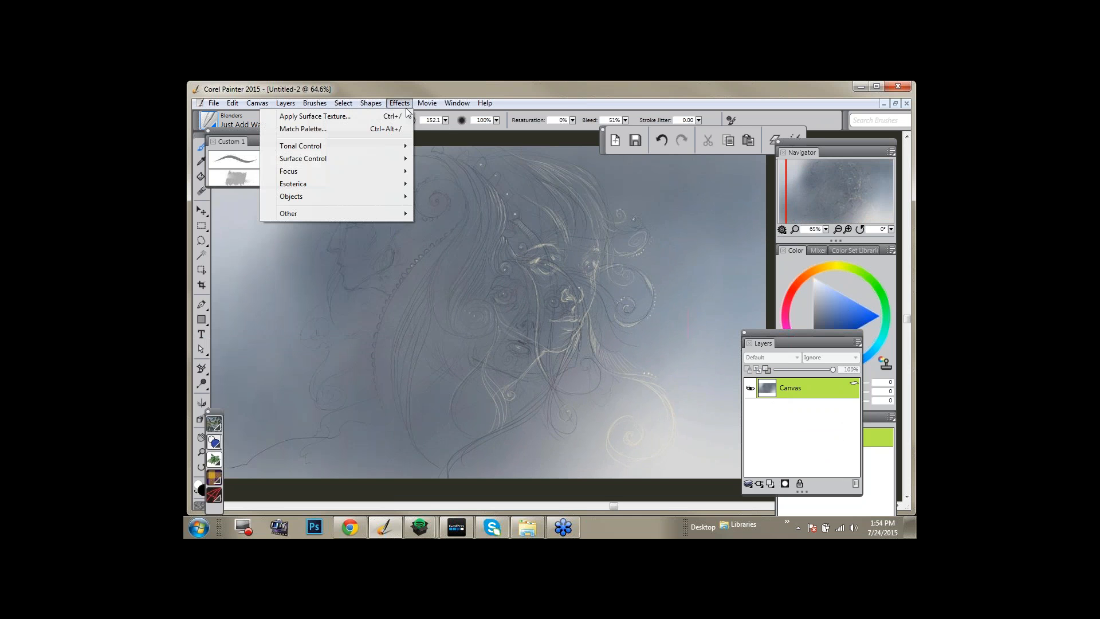
{"action": "left_click", "coordinate": [517, 181]}
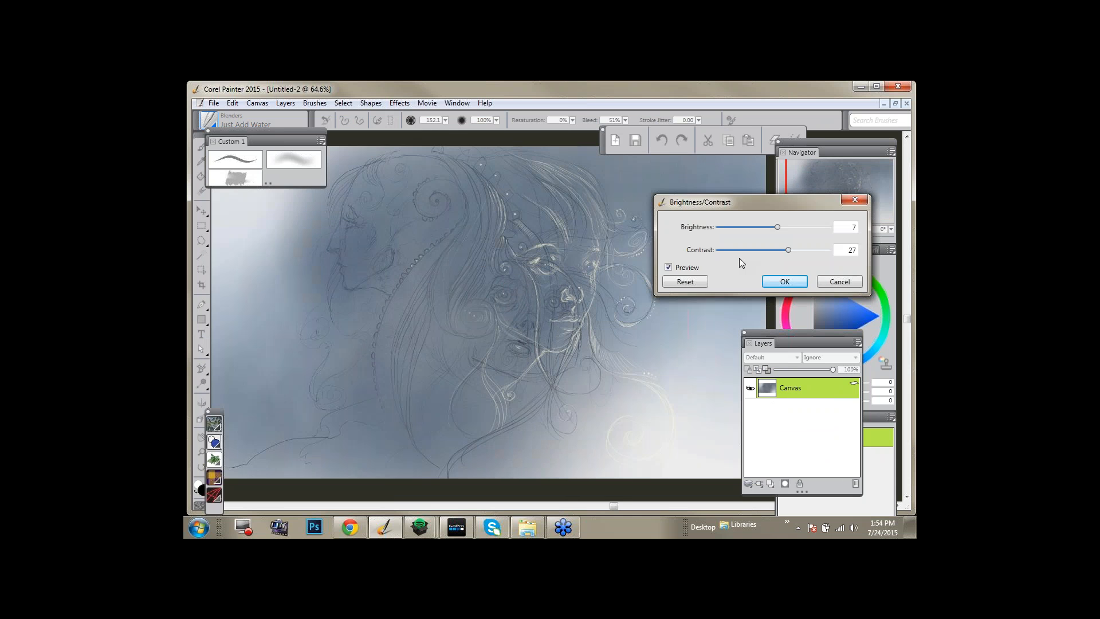
{"action": "left_click_drag", "start_coordinate": [789, 250], "coordinate": [772, 227]}
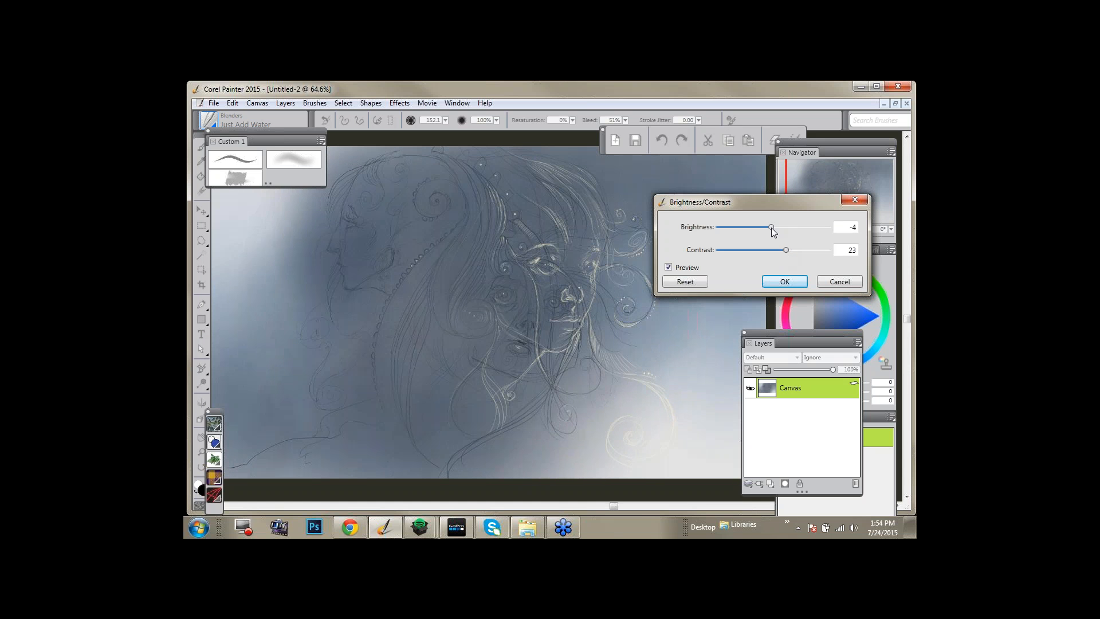
{"action": "left_click", "coordinate": [782, 281]}
Create a new layer above the canvas and set its composite method to Overlay.
{"action": "left_click", "coordinate": [770, 483]}
{"action": "left_click", "coordinate": [771, 357]}
{"action": "left_click", "coordinate": [762, 458]}
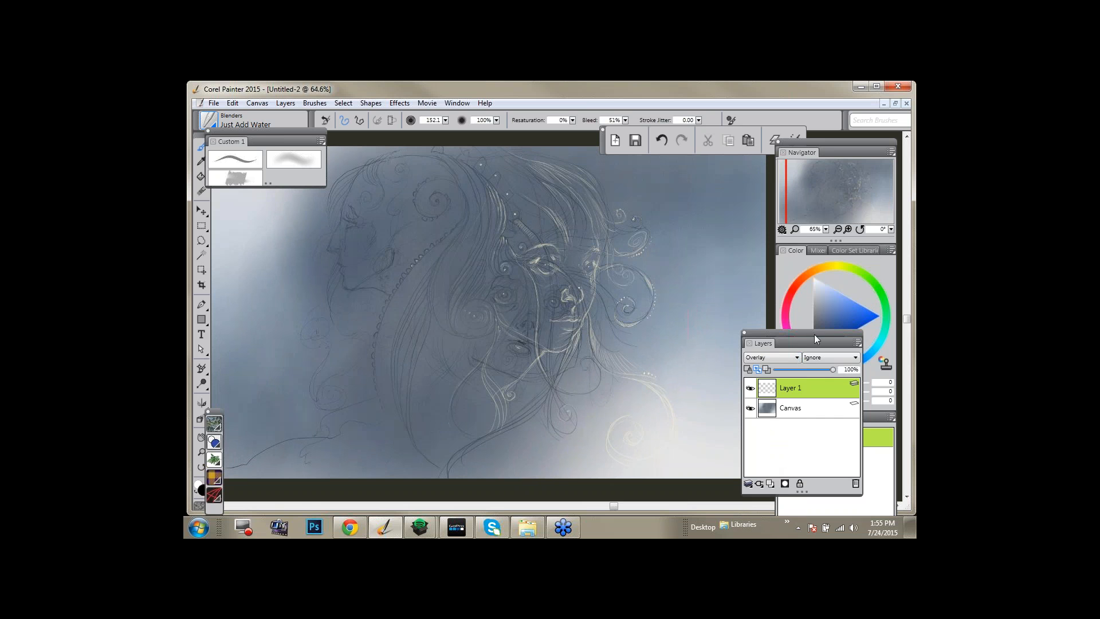
Set up the Digital Airbrush at about size 158 with a warm peach color of RGB 232, 193, 138, and start tinting the forehead.
{"action": "left_click_drag", "start_coordinate": [826, 302], "coordinate": [830, 293]}
{"action": "left_click", "coordinate": [815, 270]}
{"action": "left_click", "coordinate": [835, 297]}
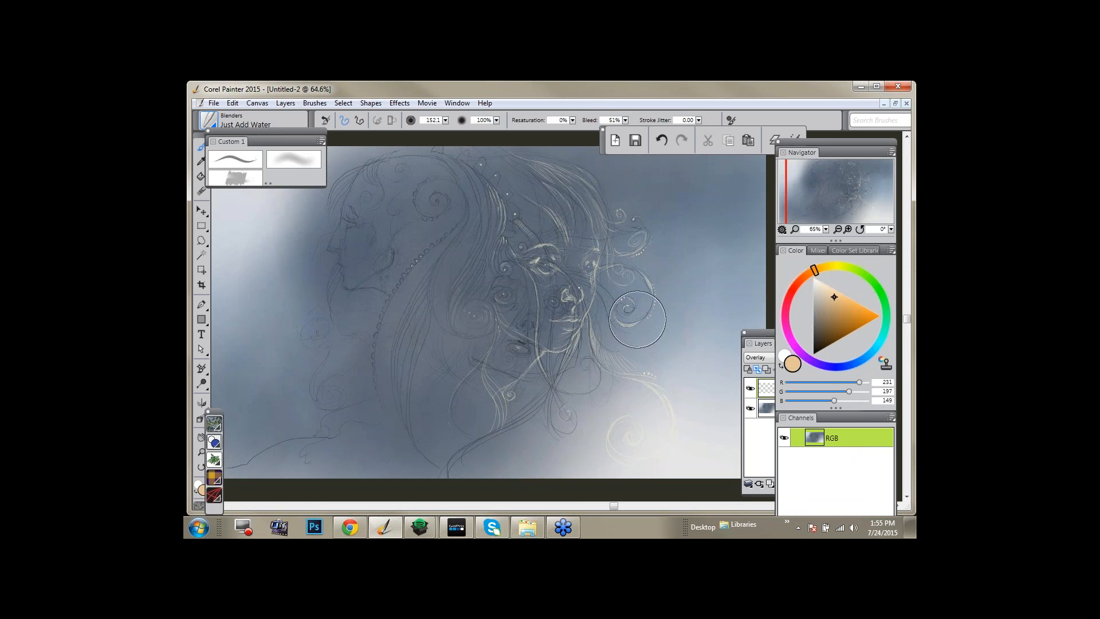
{"action": "left_click", "coordinate": [274, 160]}
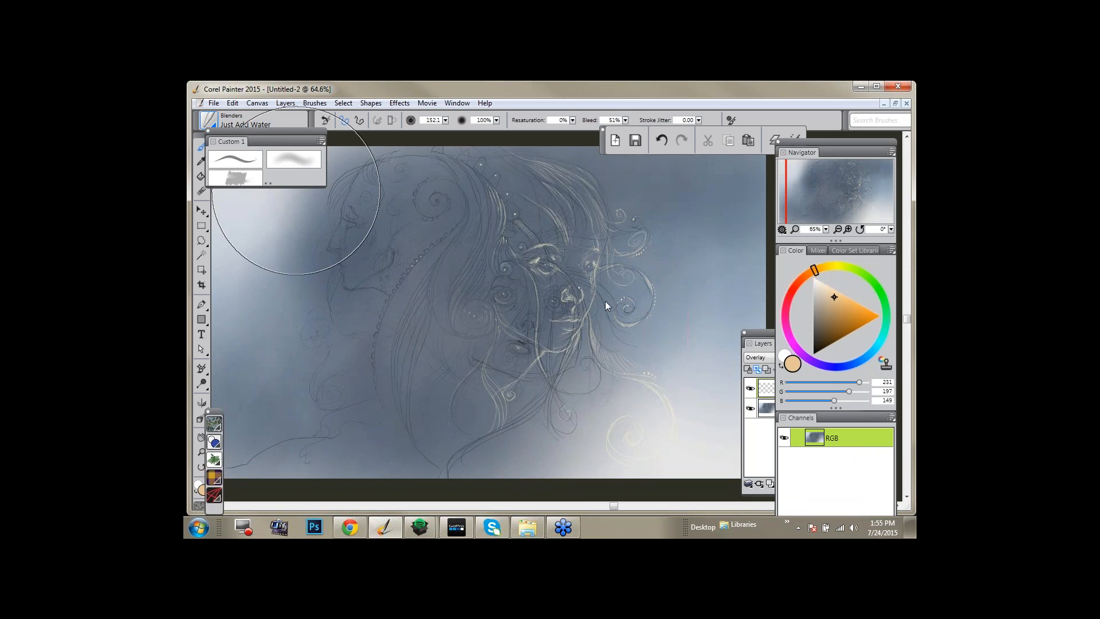
{"action": "left_click_drag", "start_coordinate": [562, 242], "coordinate": [620, 251], "text": "ctrl+alt"}
{"action": "left_click", "coordinate": [838, 300]}
{"action": "left_click", "coordinate": [837, 298]}
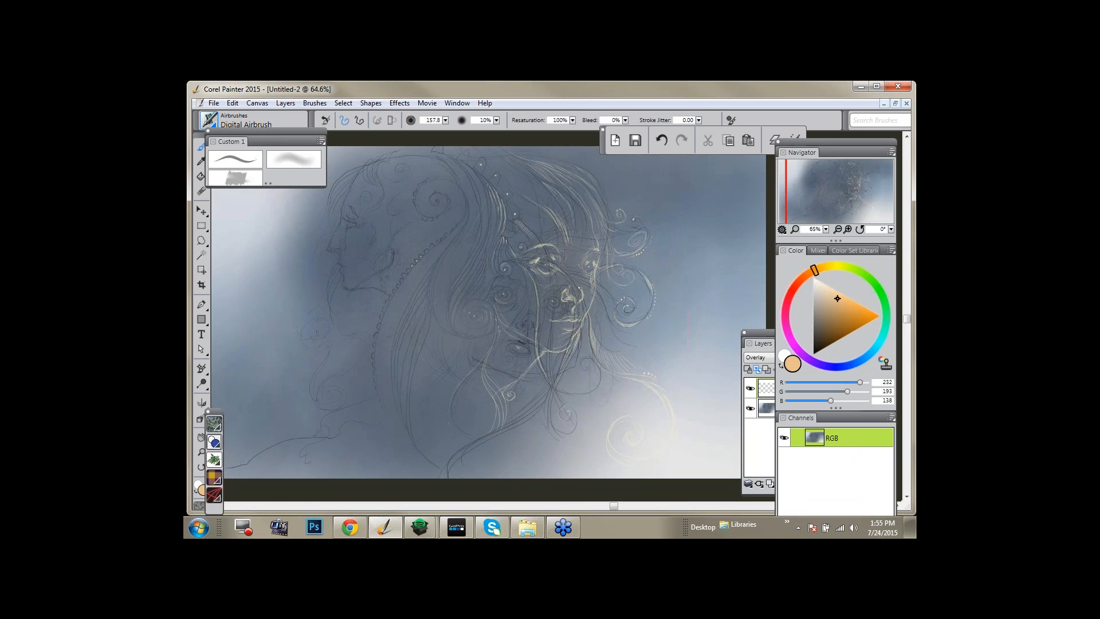
Airbrush the warm peach tone over the new face's forehead, hair, chin and neck and the nearby curl on the Overlay layer.
{"action": "left_click_drag", "start_coordinate": [537, 239], "coordinate": [574, 239]}
{"action": "mouse_move", "coordinate": [552, 355]}
{"action": "left_mouse_down"}
{"action": "mouse_move", "coordinate": [521, 346]}
{"action": "mouse_move", "coordinate": [489, 381]}
{"action": "left_mouse_up"}
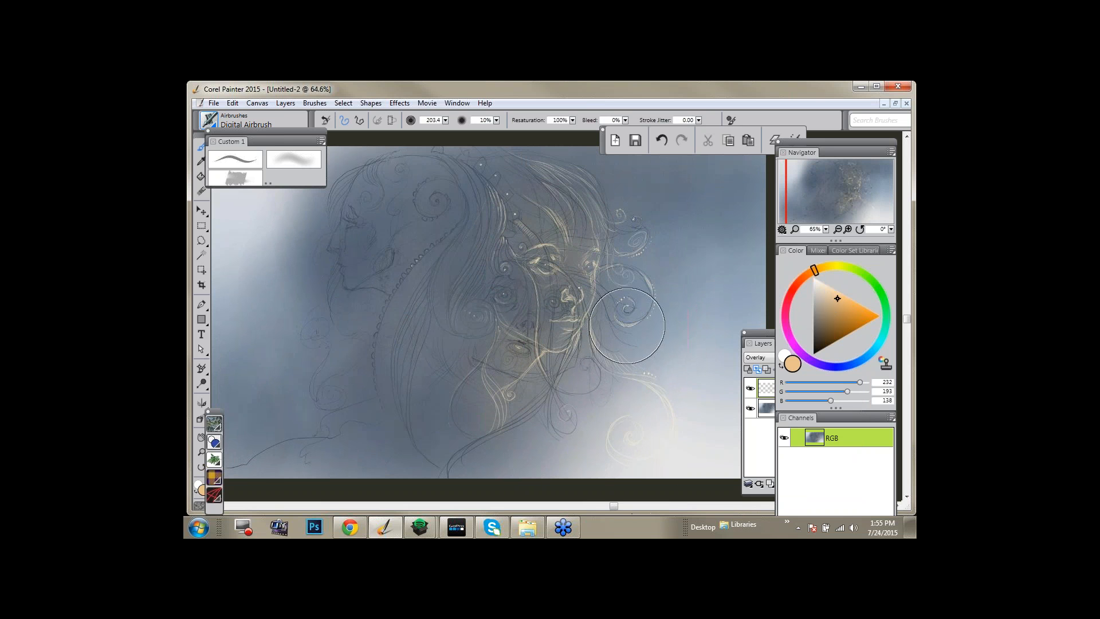
{"action": "left_click_drag", "start_coordinate": [621, 303], "coordinate": [631, 314]}
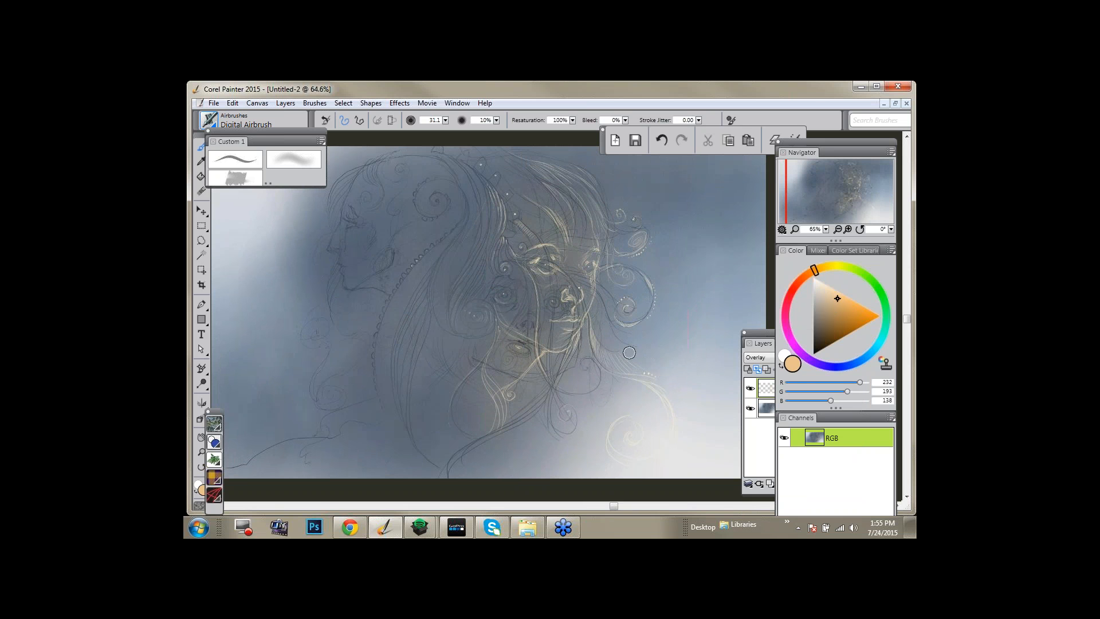
Create a new layer and airbrush a sampled blue-gray of RGB 94, 109, 124 over the pale spiral below the shoulder.
{"action": "left_click", "coordinate": [673, 201], "text": "alt"}
{"action": "left_click", "coordinate": [768, 482]}
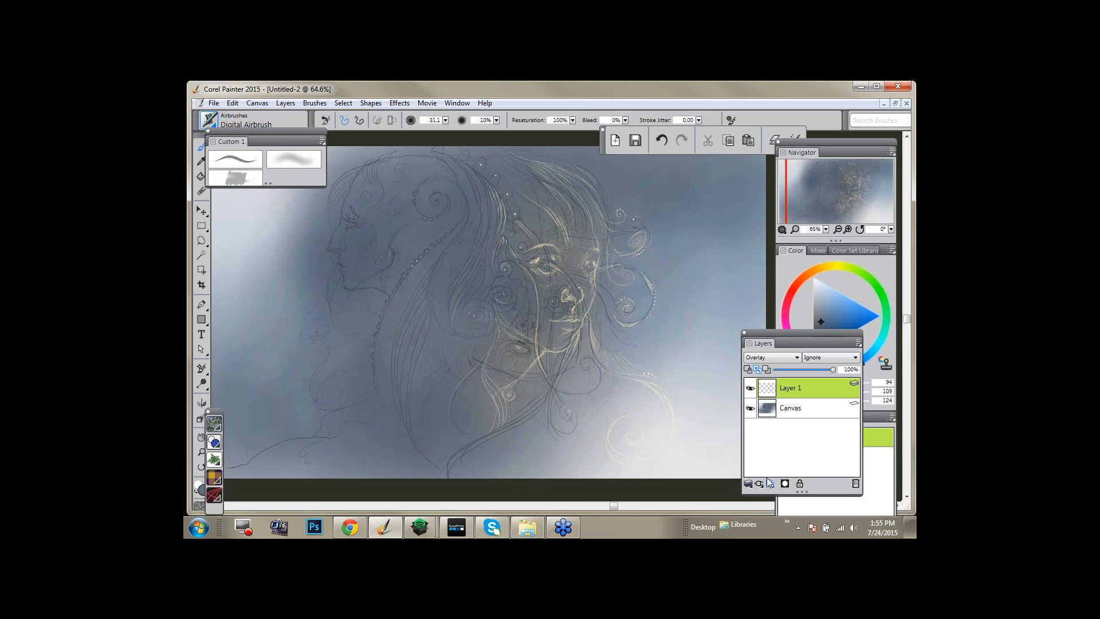
{"action": "mouse_move", "coordinate": [627, 422]}
{"action": "left_mouse_down"}
{"action": "mouse_move", "coordinate": [638, 461]}
{"action": "mouse_move", "coordinate": [630, 439]}
{"action": "left_mouse_up"}
{"action": "mouse_move", "coordinate": [631, 430]}
{"action": "left_mouse_down"}
{"action": "mouse_move", "coordinate": [605, 464]}
{"action": "mouse_move", "coordinate": [633, 470]}
{"action": "mouse_move", "coordinate": [592, 458]}
{"action": "mouse_move", "coordinate": [697, 443]}
{"action": "mouse_move", "coordinate": [671, 482]}
{"action": "left_mouse_up"}
{"action": "mouse_move", "coordinate": [671, 481]}
{"action": "left_mouse_down"}
{"action": "mouse_move", "coordinate": [682, 458]}
{"action": "mouse_move", "coordinate": [617, 454]}
{"action": "left_mouse_up"}
Undo the last stroke and redraw the softened spiral with the Scratchboard Tool in cream, RGB 235, 226, 201.
{"action": "left_click", "coordinate": [235, 159]}
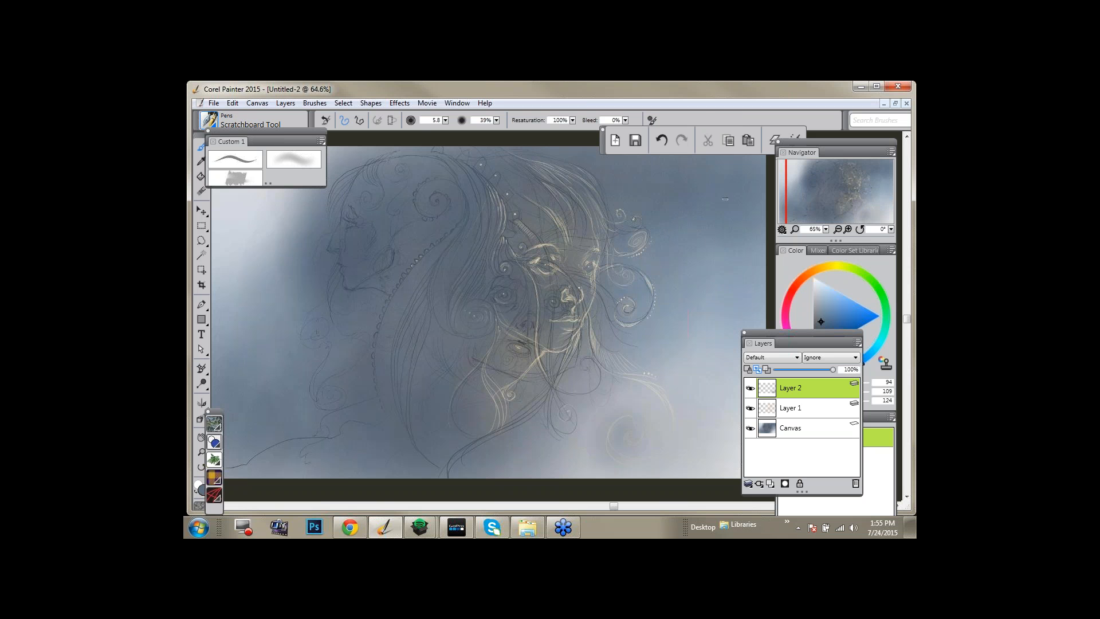
{"action": "key", "text": "ctrl+z"}
{"action": "left_click", "coordinate": [823, 289]}
{"action": "left_click", "coordinate": [825, 267]}
{"action": "left_click_drag", "start_coordinate": [624, 426], "coordinate": [619, 434]}
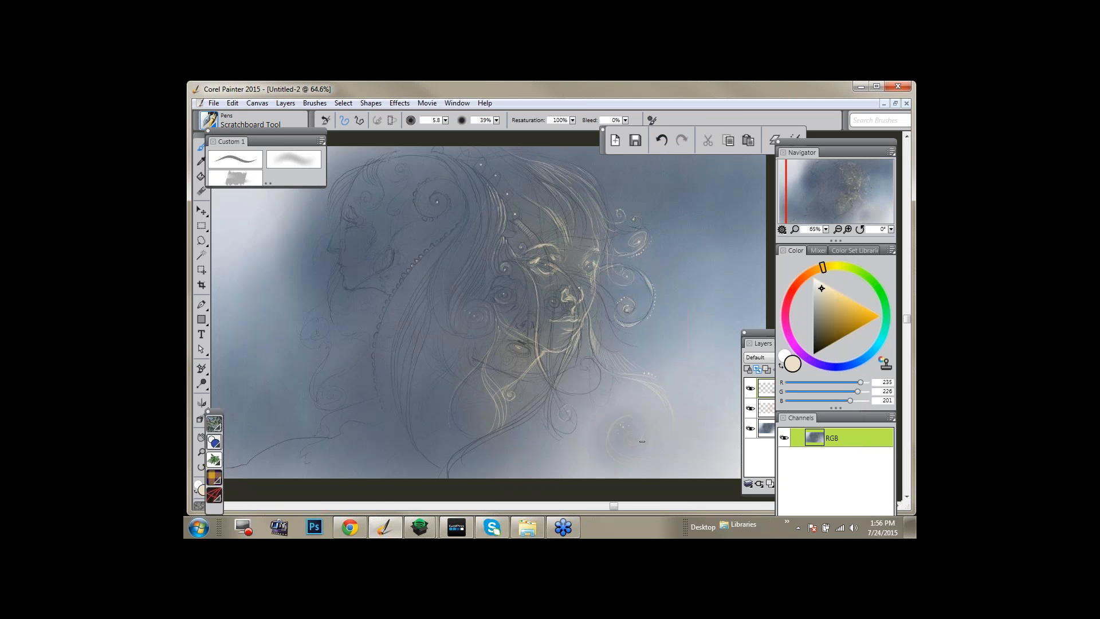
Paint a saturated blue bar and a bright green bar side by side beside the curls with the Scratchboard Tool at size 39.5.
{"action": "left_click", "coordinate": [861, 274]}
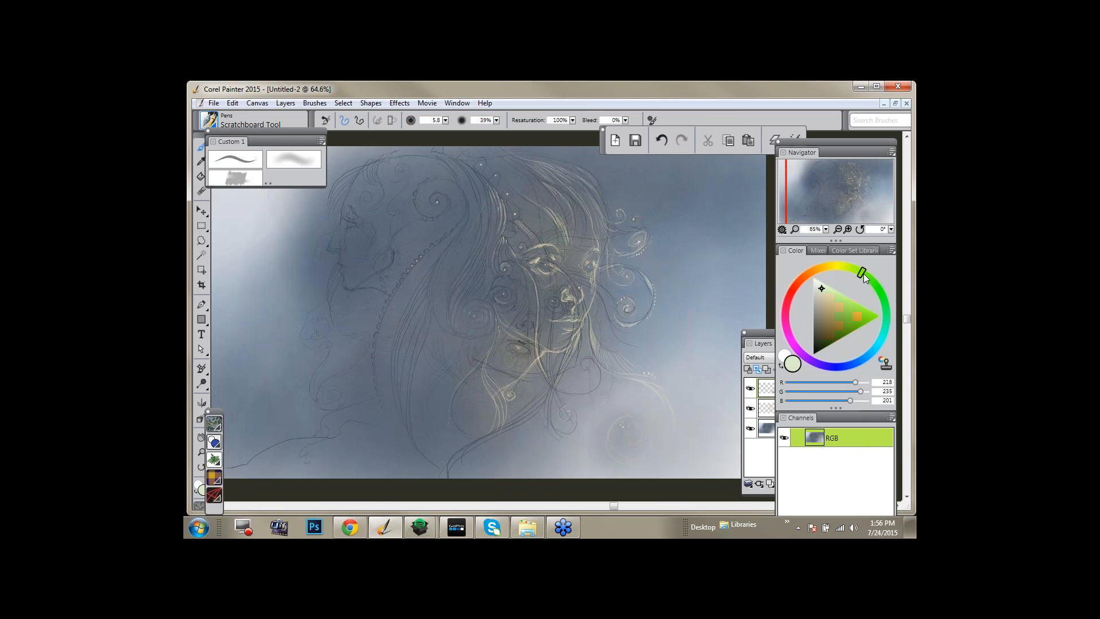
{"action": "mouse_move", "coordinate": [860, 274]}
{"action": "left_mouse_down"}
{"action": "mouse_move", "coordinate": [827, 267]}
{"action": "mouse_move", "coordinate": [864, 275]}
{"action": "mouse_move", "coordinate": [792, 285]}
{"action": "mouse_move", "coordinate": [795, 346]}
{"action": "mouse_move", "coordinate": [836, 376]}
{"action": "mouse_move", "coordinate": [795, 349]}
{"action": "mouse_move", "coordinate": [866, 274]}
{"action": "mouse_move", "coordinate": [857, 265]}
{"action": "mouse_move", "coordinate": [896, 309]}
{"action": "mouse_move", "coordinate": [836, 373]}
{"action": "mouse_move", "coordinate": [875, 350]}
{"action": "mouse_move", "coordinate": [886, 329]}
{"action": "mouse_move", "coordinate": [842, 370]}
{"action": "mouse_move", "coordinate": [825, 370]}
{"action": "left_mouse_up"}
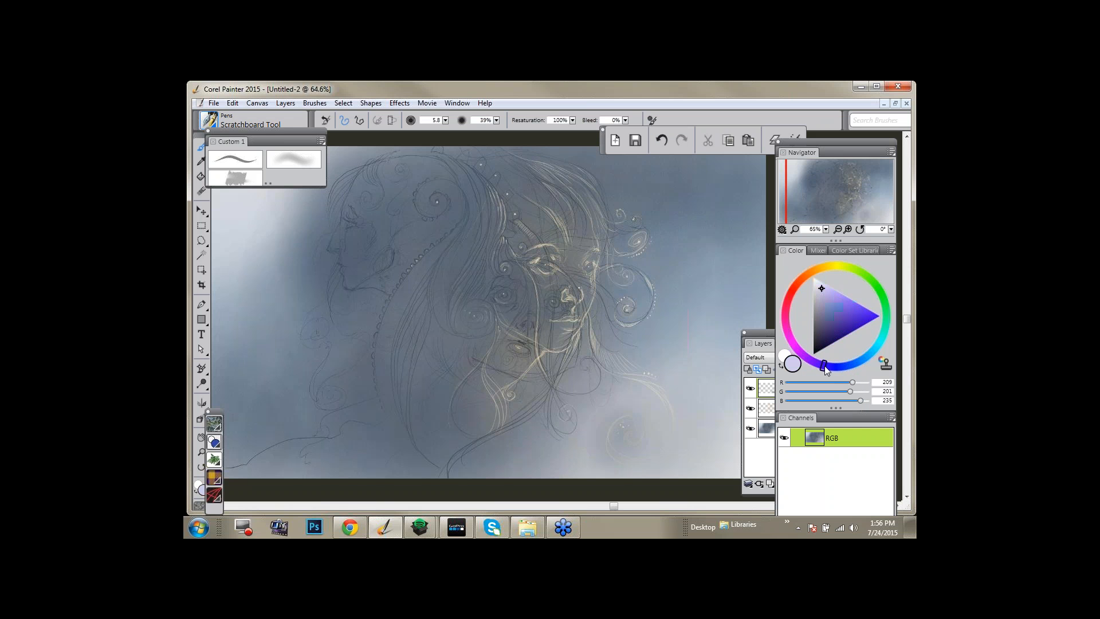
{"action": "left_click_drag", "start_coordinate": [836, 321], "coordinate": [837, 319]}
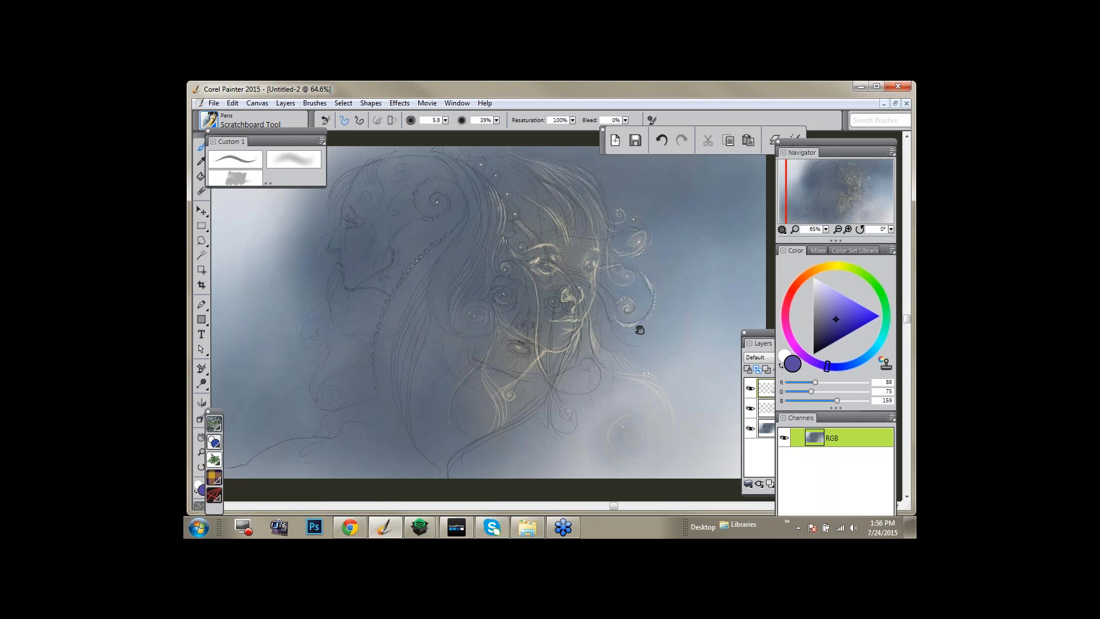
{"action": "left_click_drag", "start_coordinate": [639, 331], "coordinate": [553, 333]}
{"action": "left_click", "coordinate": [879, 316]}
{"action": "key", "text": "bracketright"}
{"action": "left_click_drag", "start_coordinate": [610, 246], "coordinate": [608, 328]}
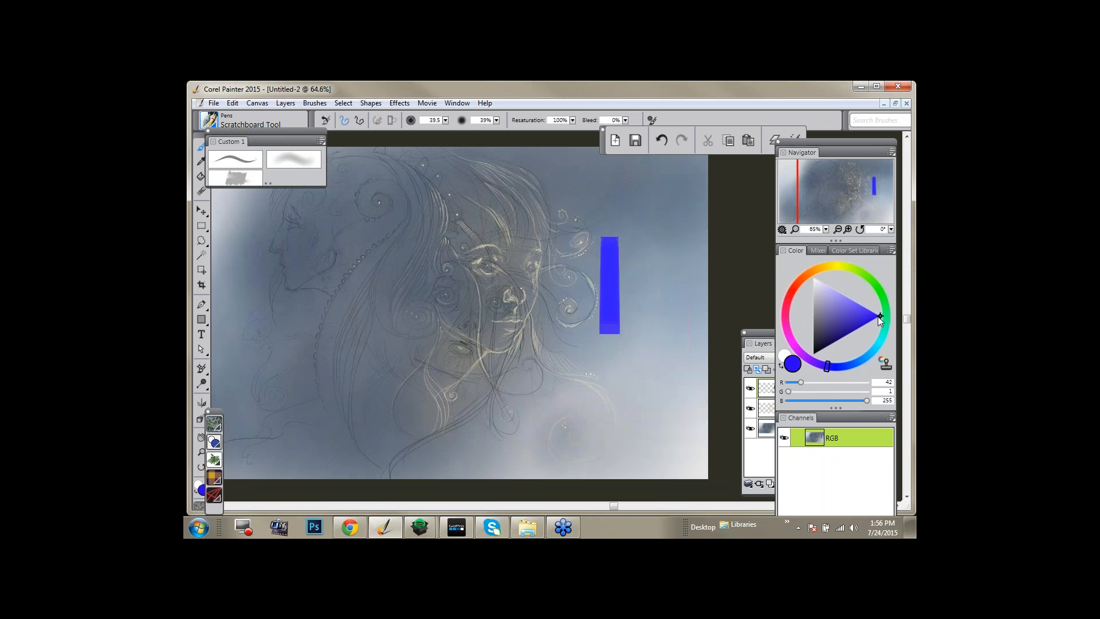
{"action": "mouse_move", "coordinate": [870, 318]}
{"action": "left_mouse_down"}
{"action": "mouse_move", "coordinate": [813, 315]}
{"action": "mouse_move", "coordinate": [880, 316]}
{"action": "left_mouse_up"}
{"action": "left_click", "coordinate": [854, 268]}
{"action": "left_click", "coordinate": [861, 270]}
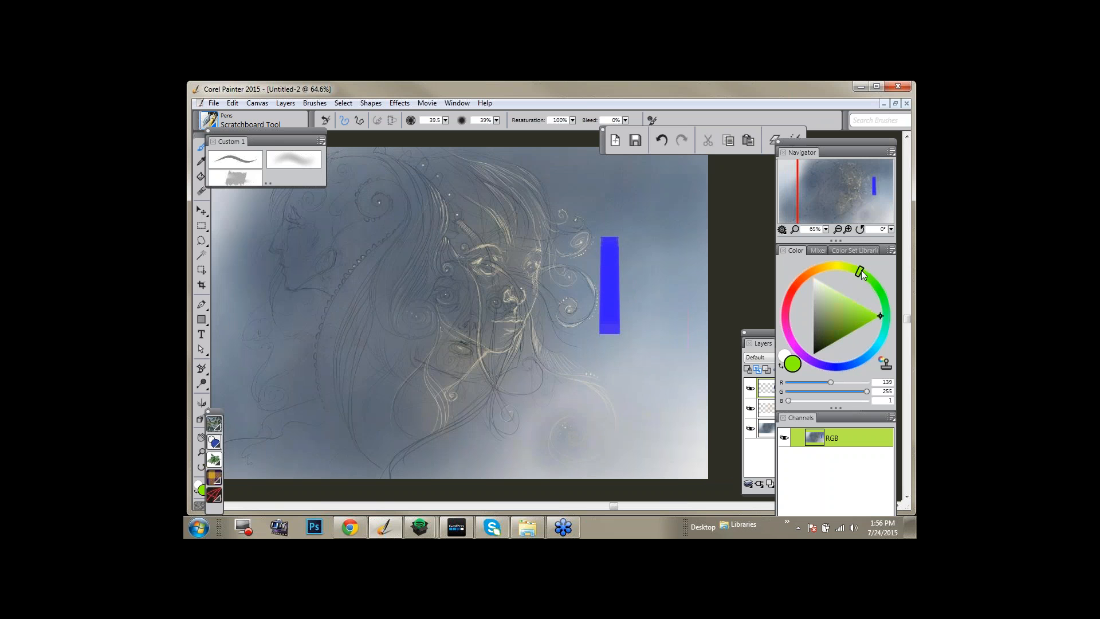
{"action": "mouse_move", "coordinate": [630, 239]}
{"action": "left_mouse_down"}
{"action": "mouse_move", "coordinate": [631, 309]}
{"action": "mouse_move", "coordinate": [629, 296]}
{"action": "mouse_move", "coordinate": [641, 317]}
{"action": "left_mouse_up"}
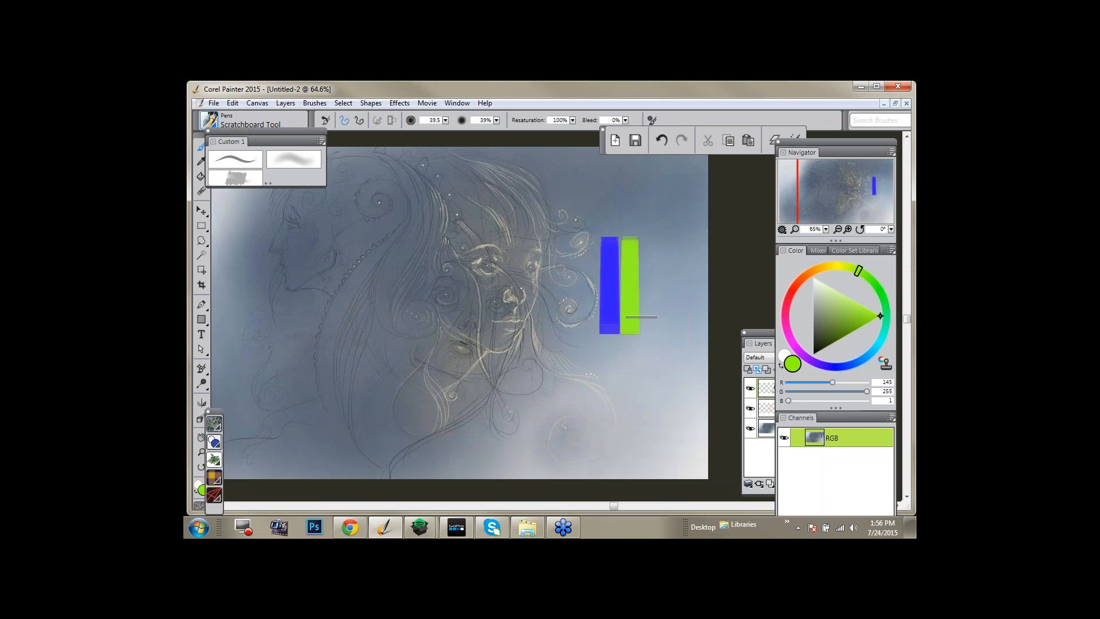
Try desaturating the two color bars with Adjust Color at saturation -139%, and undo the bars.
{"action": "left_click", "coordinate": [752, 394]}
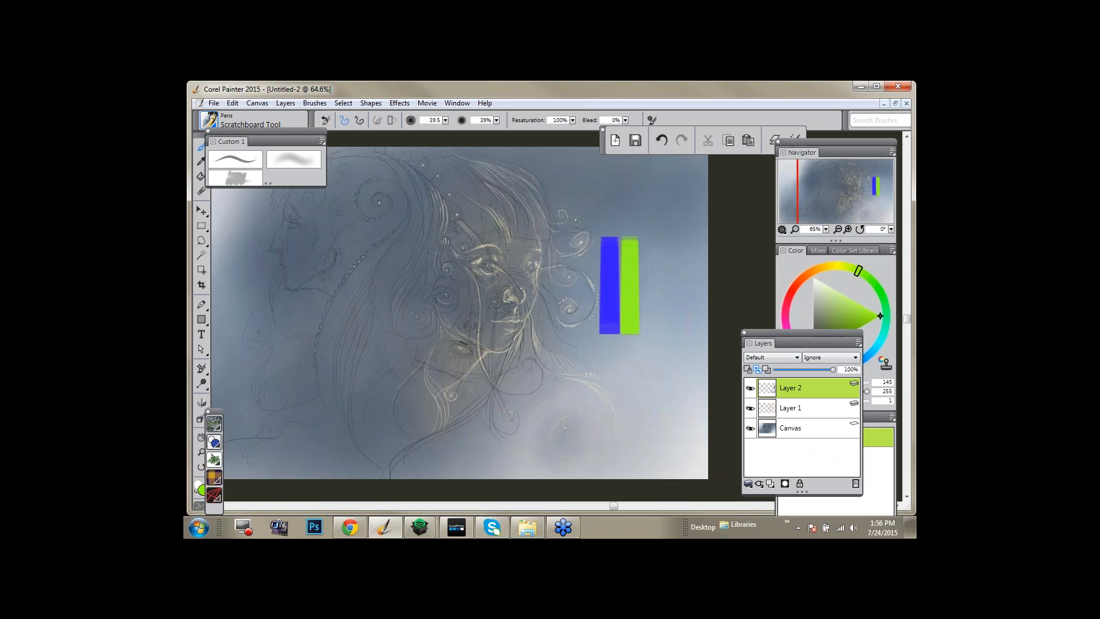
{"action": "left_click", "coordinate": [400, 103]}
{"action": "mouse_move", "coordinate": [321, 145]}
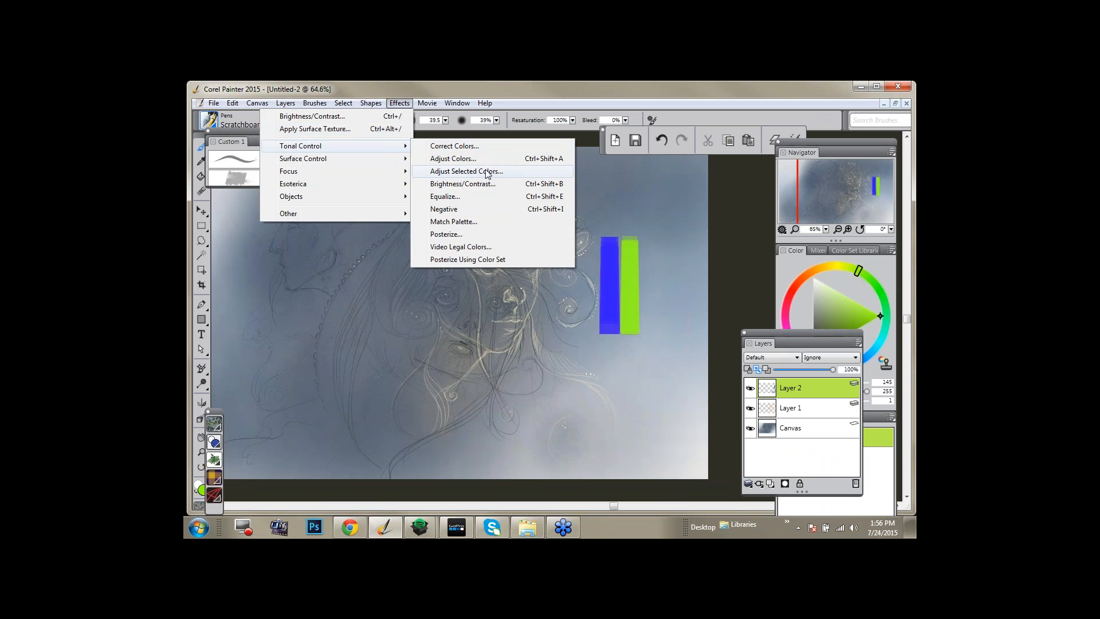
{"action": "left_click", "coordinate": [453, 158]}
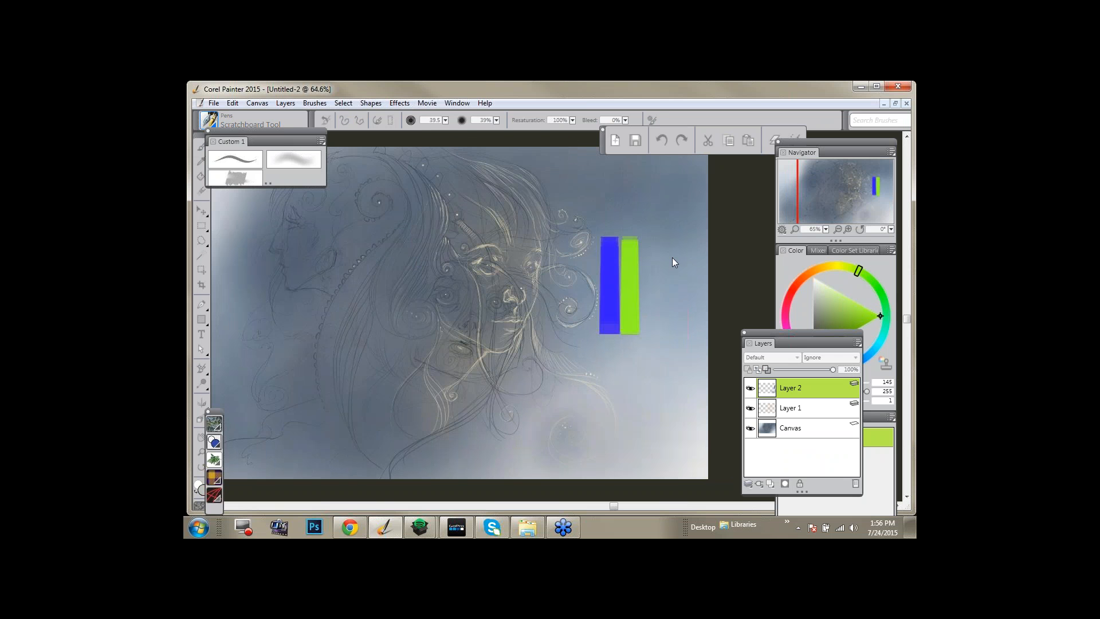
{"action": "left_click_drag", "start_coordinate": [752, 252], "coordinate": [696, 252]}
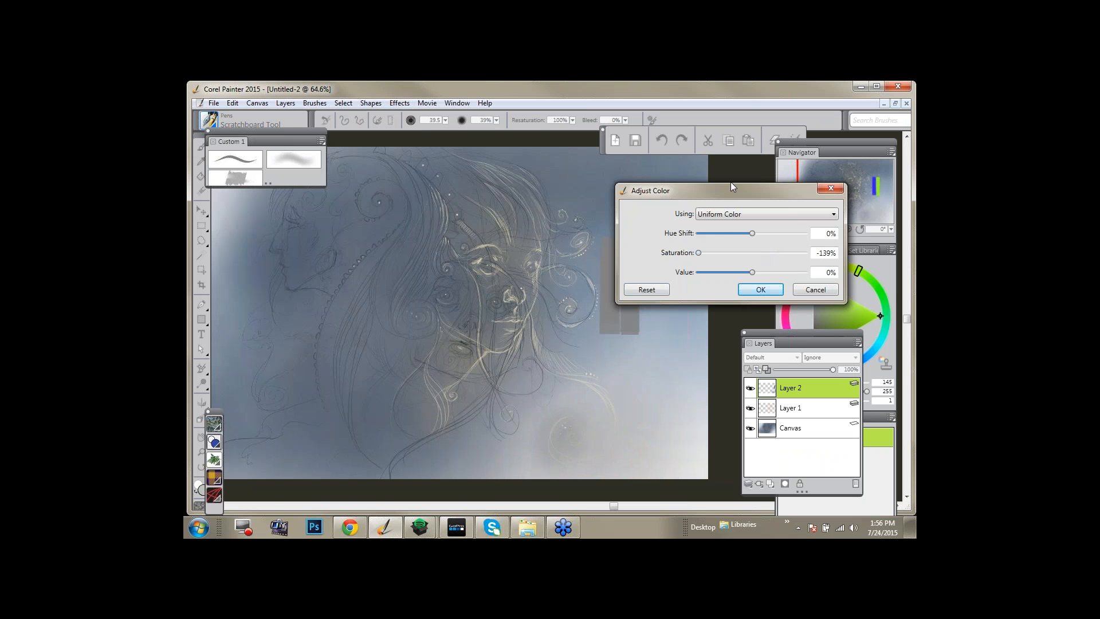
{"action": "left_click_drag", "start_coordinate": [731, 188], "coordinate": [865, 168]}
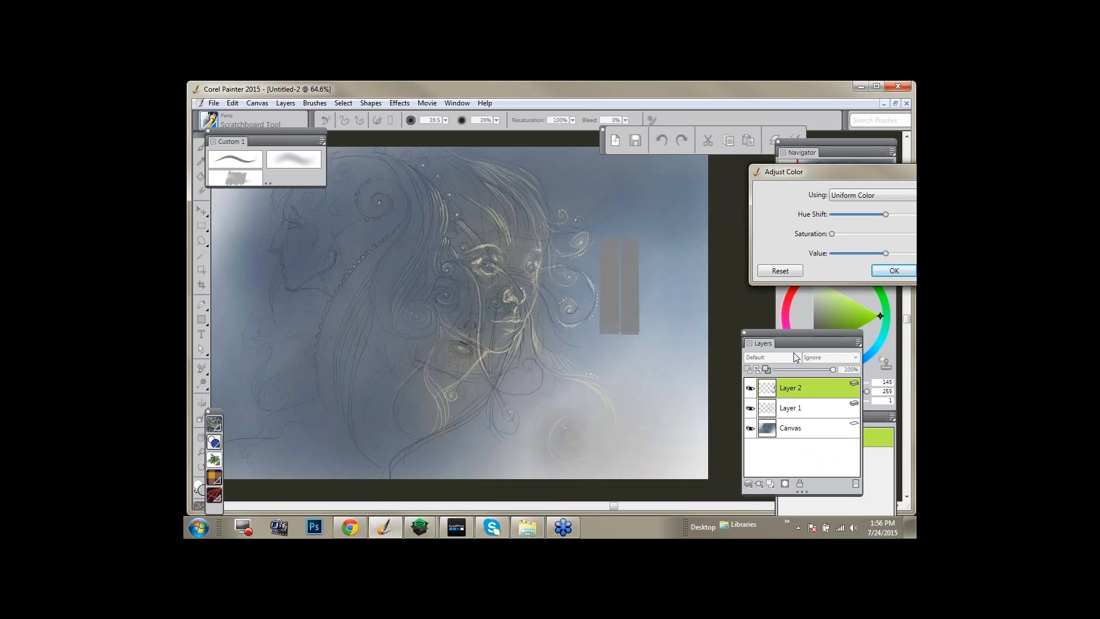
{"action": "left_click_drag", "start_coordinate": [820, 171], "coordinate": [719, 163]}
{"action": "left_click", "coordinate": [830, 270]}
{"action": "key", "text": "ctrl+z"}
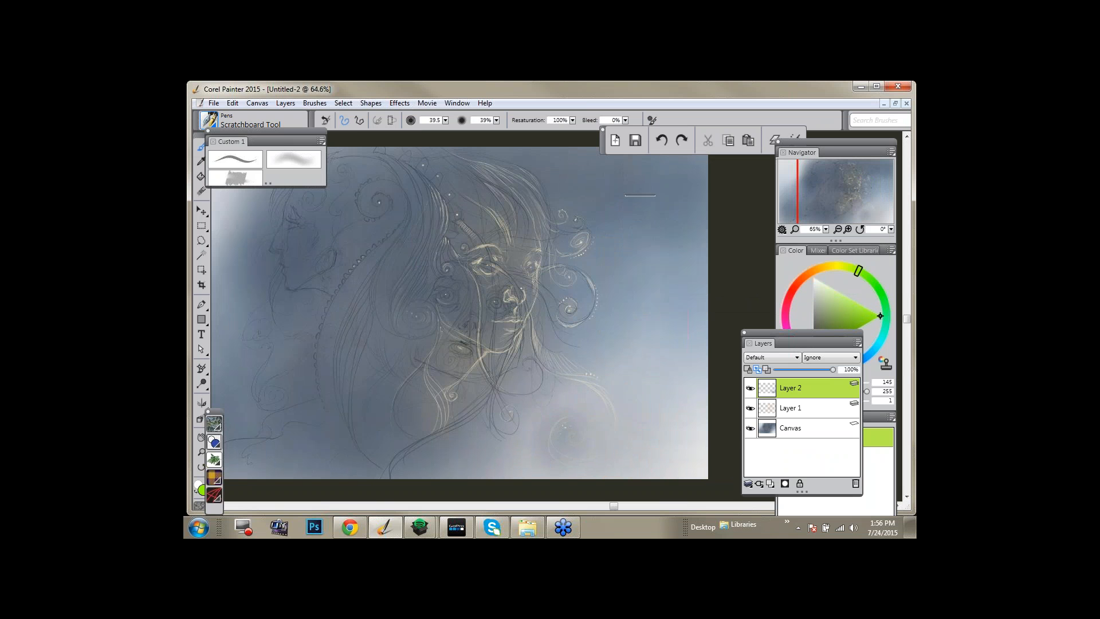
Set a new top layer to the Colorize composite method and fill it with a blue-gray sampled from the background.
{"action": "left_click", "coordinate": [762, 358]}
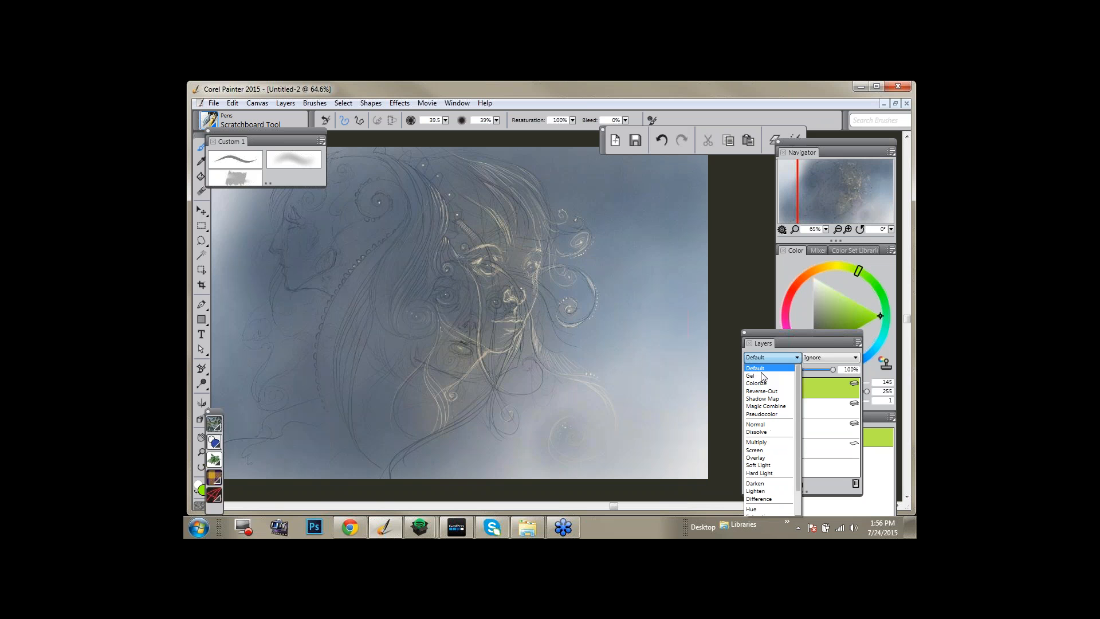
{"action": "left_click", "coordinate": [758, 382]}
{"action": "key", "text": "k"}
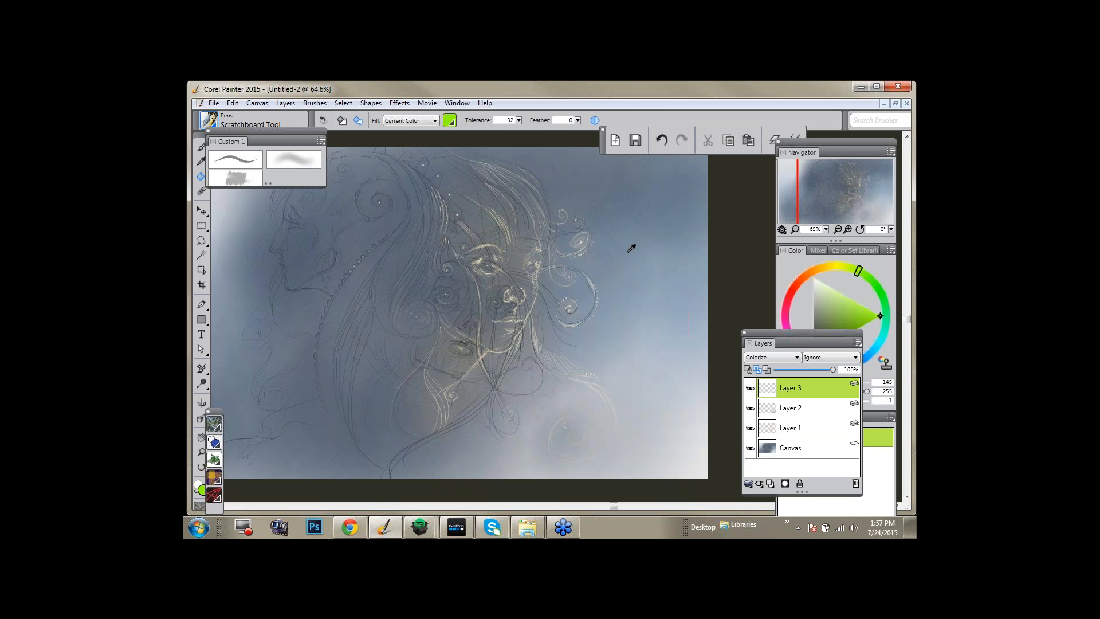
{"action": "left_click", "coordinate": [631, 248], "text": "alt"}
{"action": "left_click", "coordinate": [670, 244]}
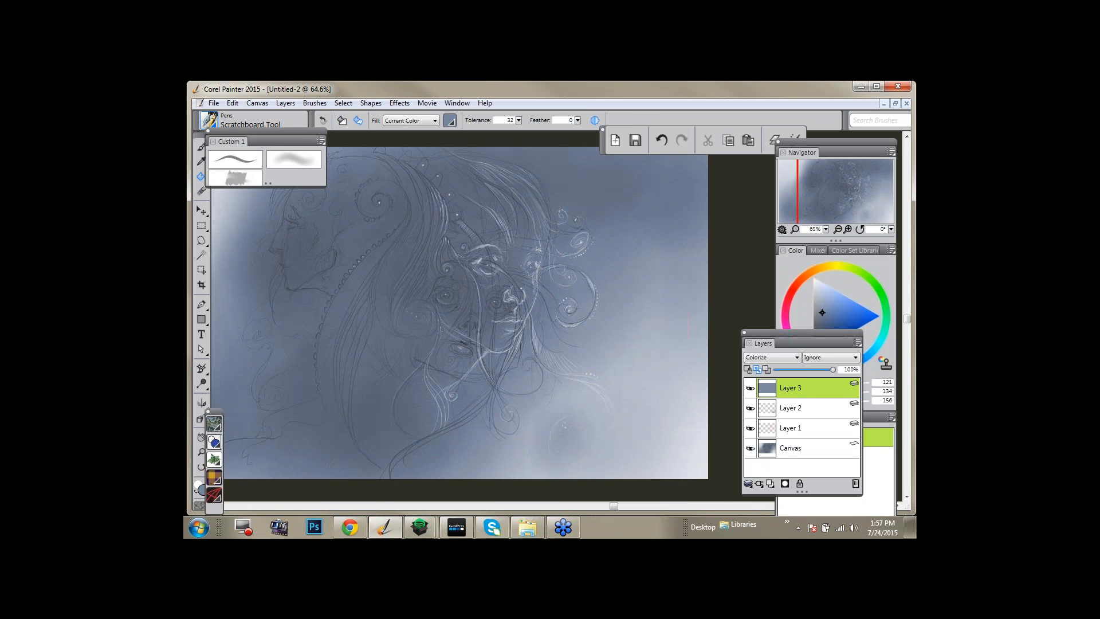
Compare magenta, green and blue hues on the color wheel with the Colorize layer hidden, and delete that layer.
{"action": "left_click", "coordinate": [750, 388]}
{"action": "left_click", "coordinate": [799, 316]}
{"action": "left_click", "coordinate": [789, 339]}
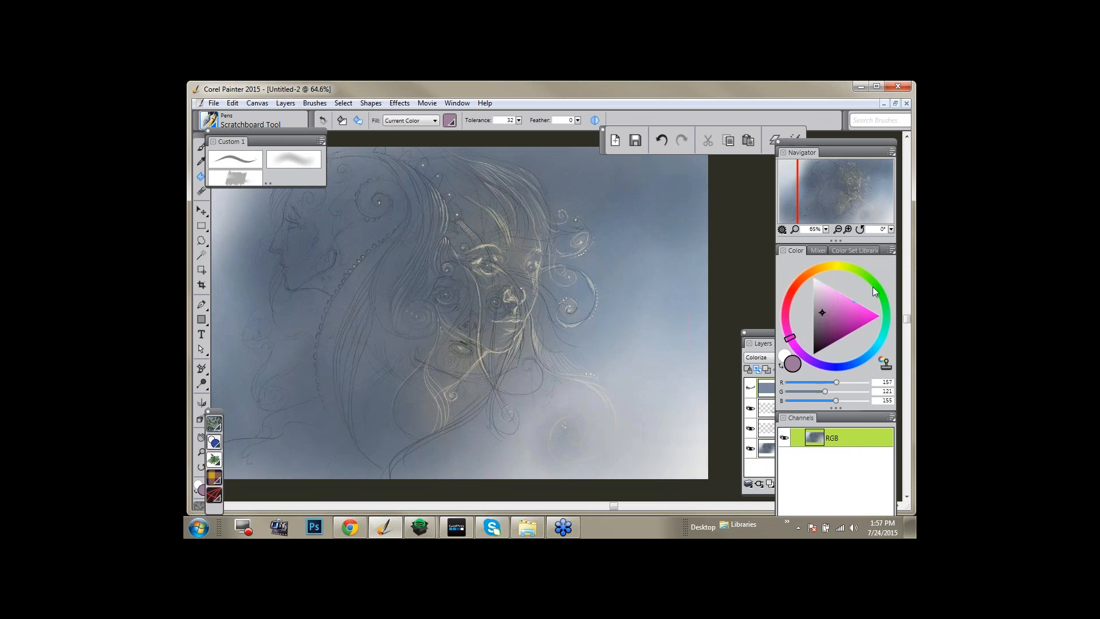
{"action": "left_click", "coordinate": [873, 287]}
{"action": "left_click", "coordinate": [864, 359]}
{"action": "left_click", "coordinate": [864, 362]}
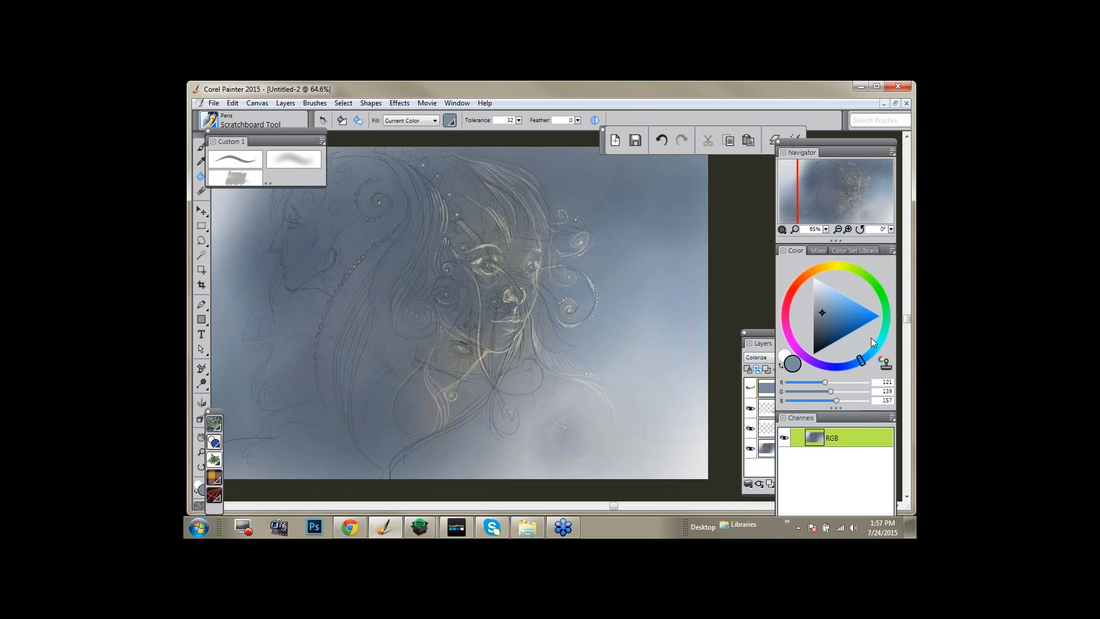
{"action": "left_click", "coordinate": [751, 388]}
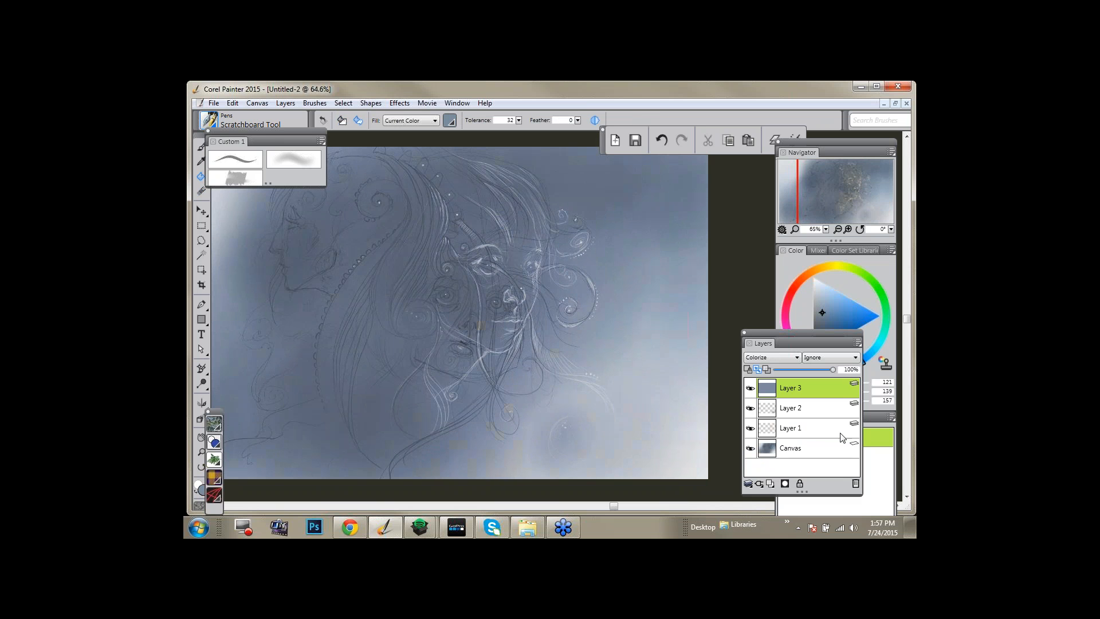
{"action": "left_click", "coordinate": [856, 483]}
Drop all layers onto the canvas.
{"action": "left_click", "coordinate": [838, 207]}
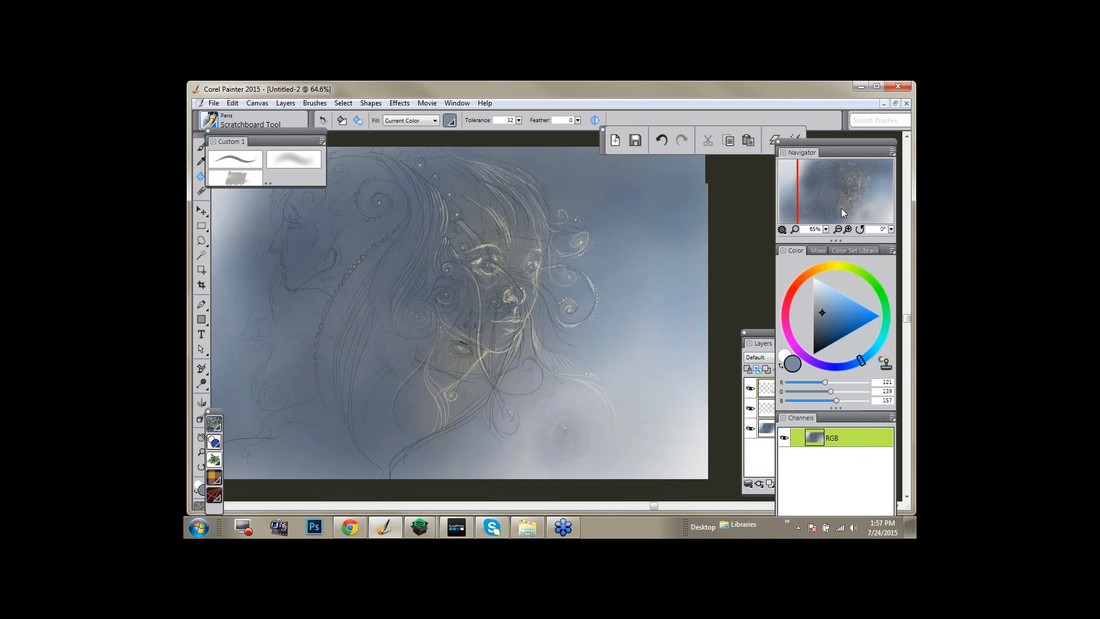
{"action": "left_click_drag", "start_coordinate": [841, 209], "coordinate": [826, 209]}
{"action": "left_click", "coordinate": [286, 103]}
{"action": "left_click", "coordinate": [216, 340]}
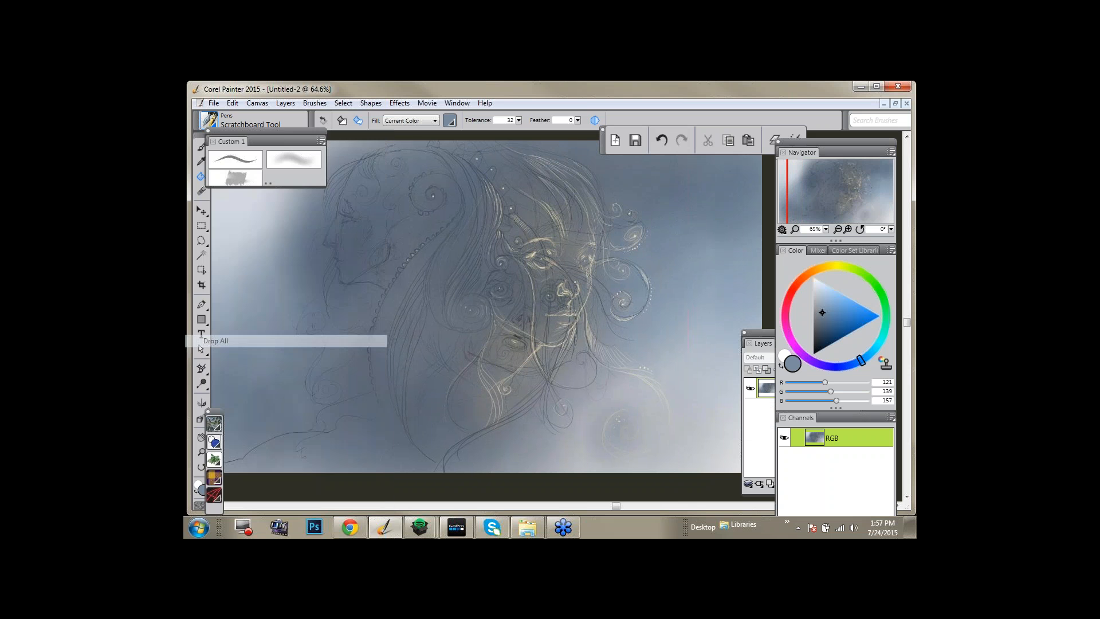
Boost the flattened canvas's saturation moderately using Adjust Color with Uniform Color, resetting the trial values and fine-tuning hue and value.
{"action": "left_click", "coordinate": [399, 103]}
{"action": "mouse_move", "coordinate": [390, 148]}
{"action": "left_click", "coordinate": [446, 146]}
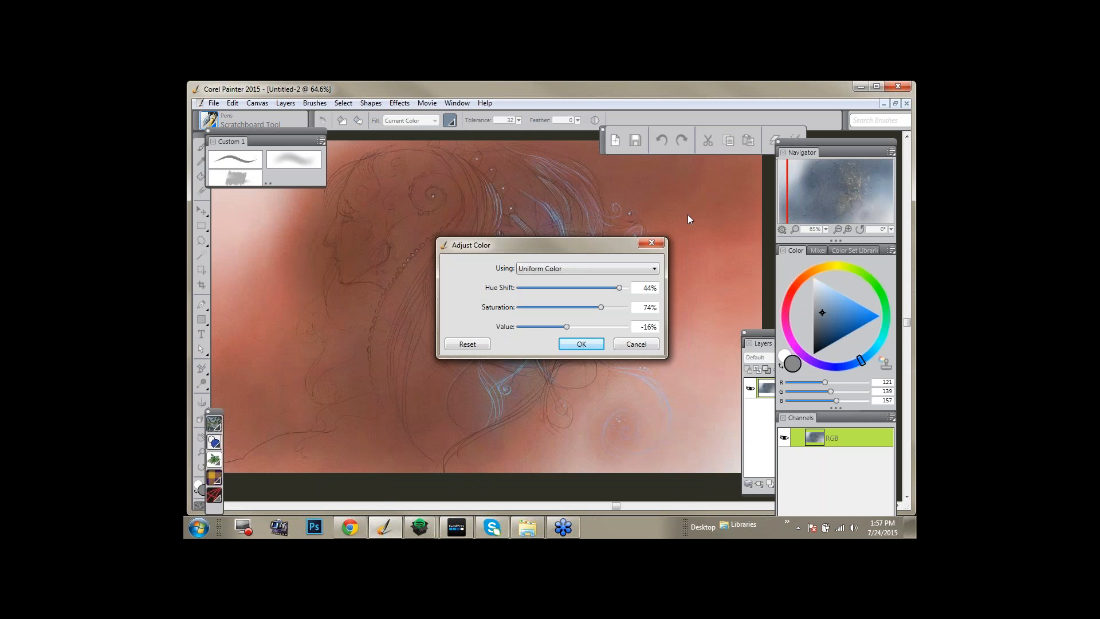
{"action": "left_click_drag", "start_coordinate": [563, 248], "coordinate": [773, 180]}
{"action": "left_click", "coordinate": [677, 277]}
{"action": "mouse_move", "coordinate": [782, 241]}
{"action": "left_mouse_down"}
{"action": "mouse_move", "coordinate": [794, 240]}
{"action": "mouse_move", "coordinate": [783, 260]}
{"action": "left_mouse_up"}
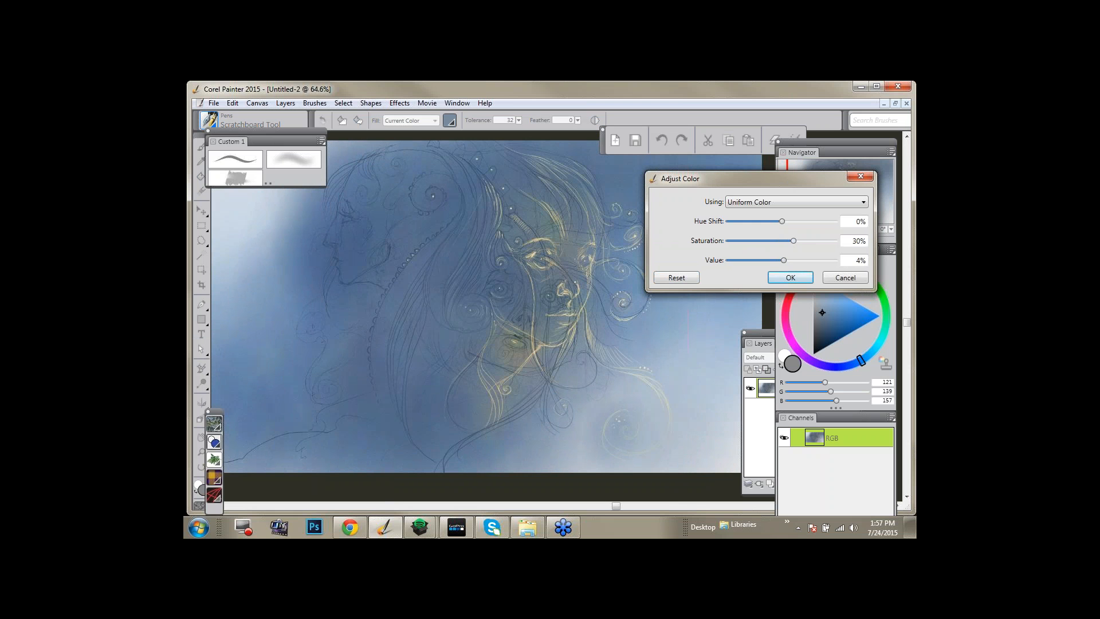
{"action": "left_click_drag", "start_coordinate": [794, 241], "coordinate": [792, 241]}
{"action": "left_click_drag", "start_coordinate": [782, 222], "coordinate": [785, 222]}
{"action": "left_click_drag", "start_coordinate": [823, 222], "coordinate": [788, 234]}
{"action": "left_click_drag", "start_coordinate": [790, 241], "coordinate": [783, 260]}
{"action": "left_click", "coordinate": [793, 278]}
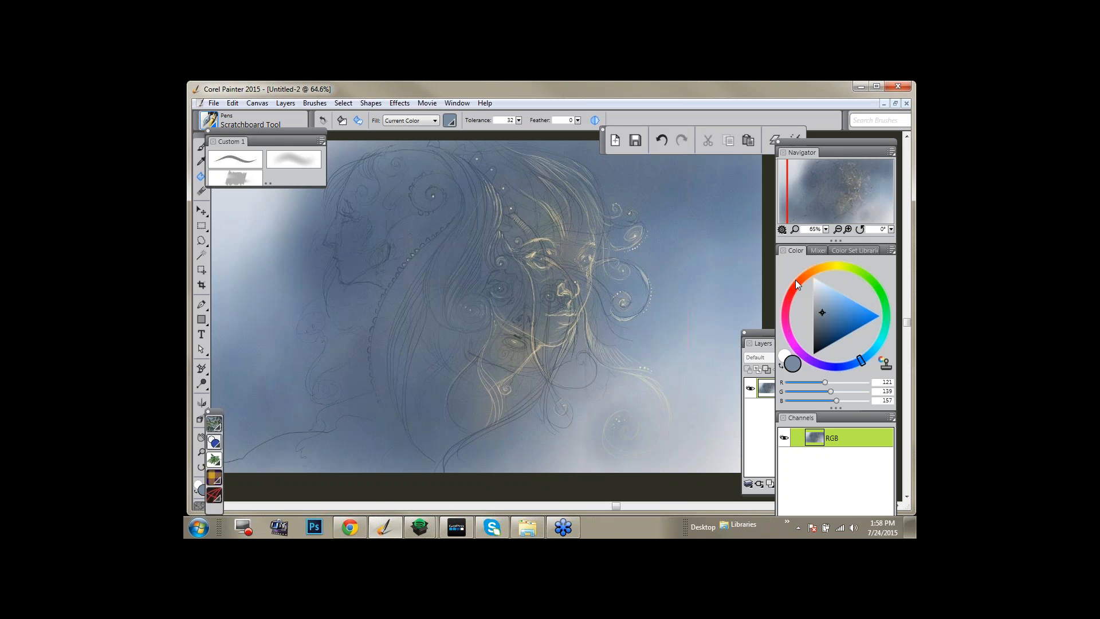
Draw long pale yellow hair strands from the crown down the outer hair on a new layer, using the Scratchboard Tool at size 5.8.
{"action": "left_click", "coordinate": [826, 229]}
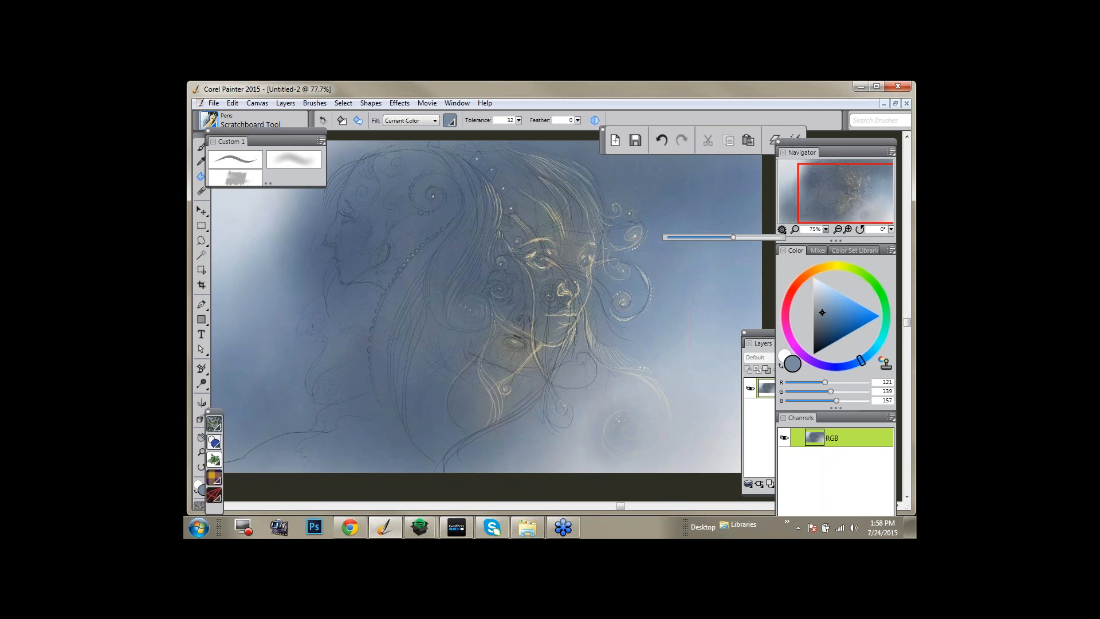
{"action": "left_click_drag", "start_coordinate": [733, 238], "coordinate": [732, 237]}
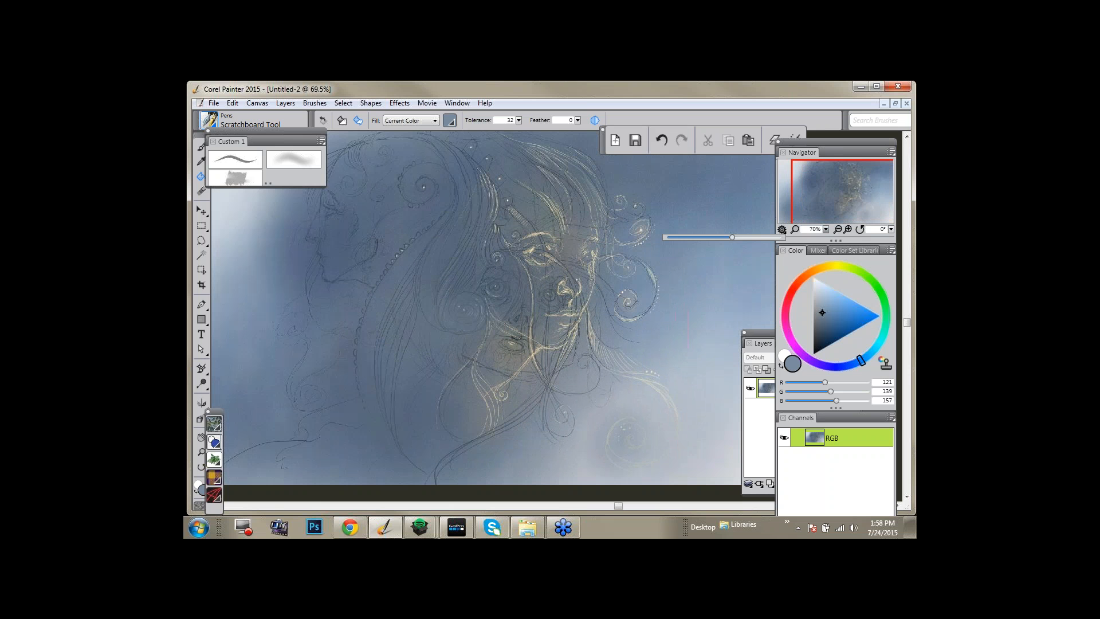
{"action": "left_click", "coordinate": [837, 194]}
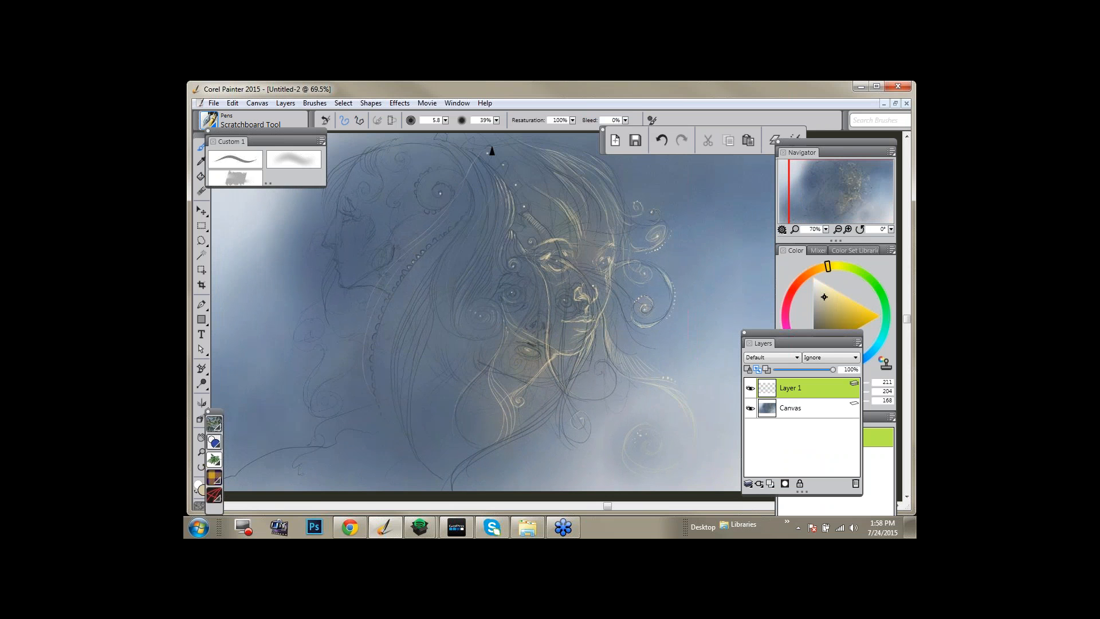
{"action": "left_click_drag", "start_coordinate": [488, 153], "coordinate": [450, 205]}
{"action": "left_click", "coordinate": [214, 104]}
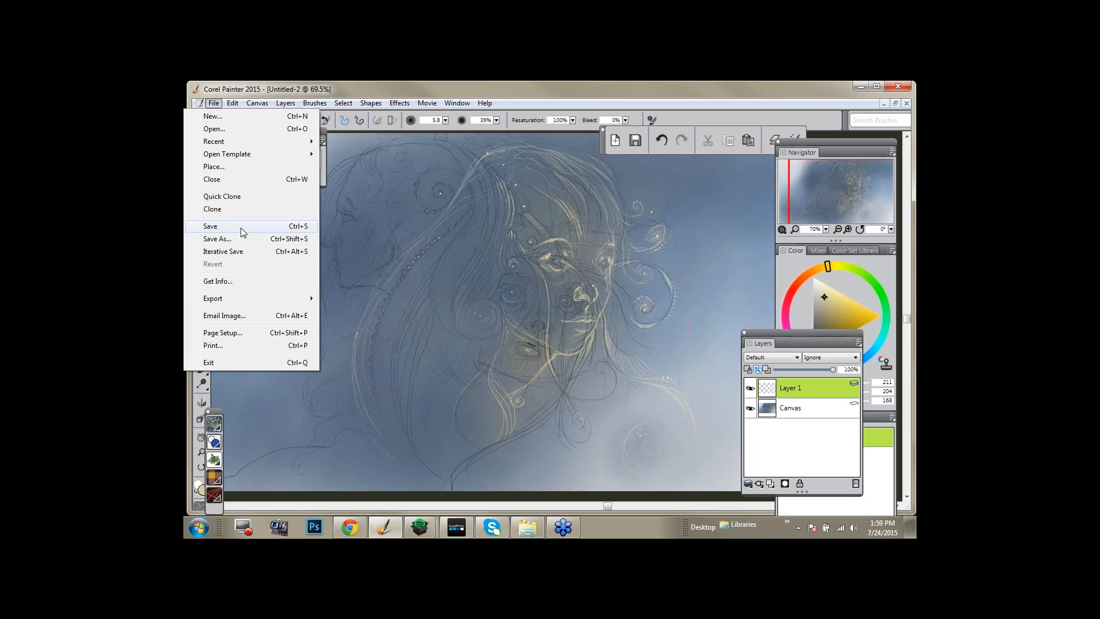
{"action": "left_click", "coordinate": [640, 285]}
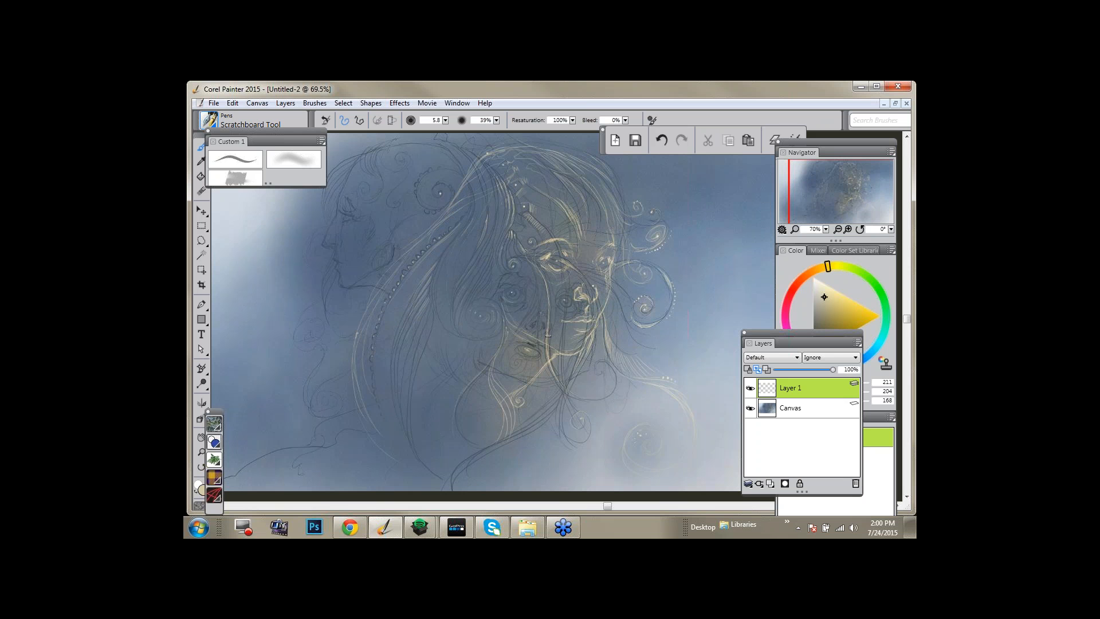
Switch to the Just Add Water blender and set its size to about 36.1 over the face.
{"action": "left_click", "coordinate": [235, 178]}
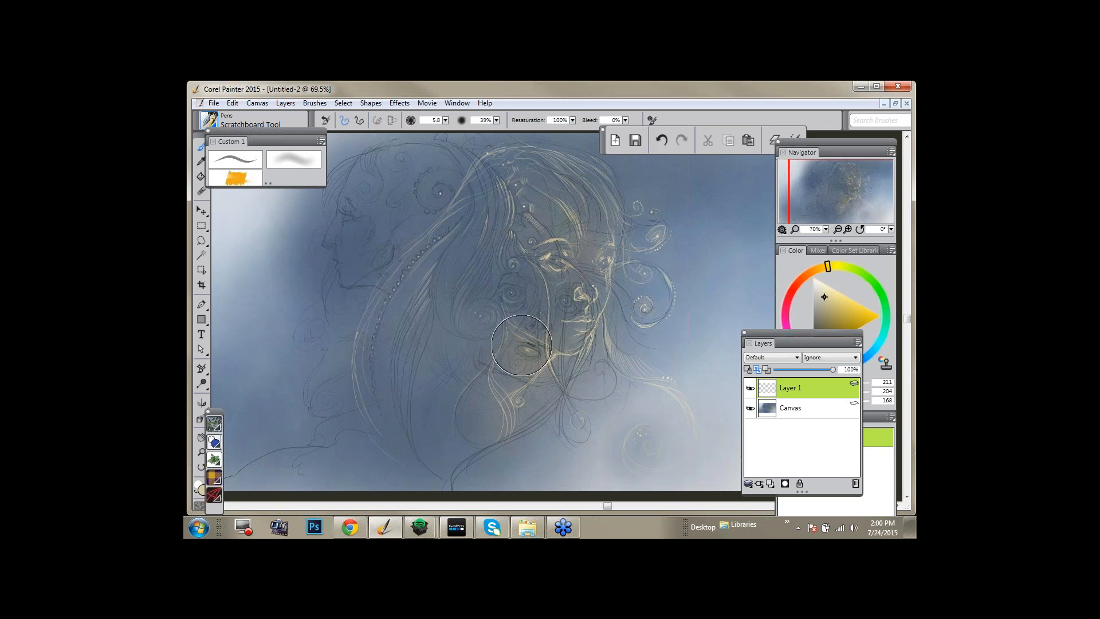
{"action": "left_click_drag", "start_coordinate": [510, 284], "coordinate": [507, 279], "text": "ctrl+alt"}
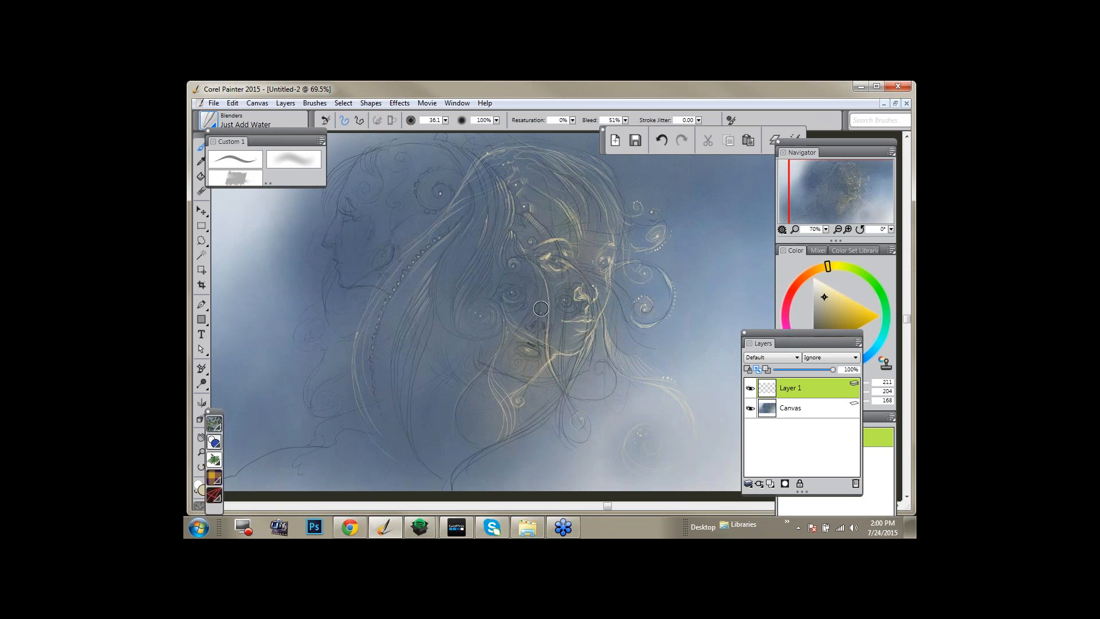
Set the Scratchboard Tool to light yellow, RGB 255, 240, 158, and extend the fine lines along the shoulder.
{"action": "left_click", "coordinate": [251, 165]}
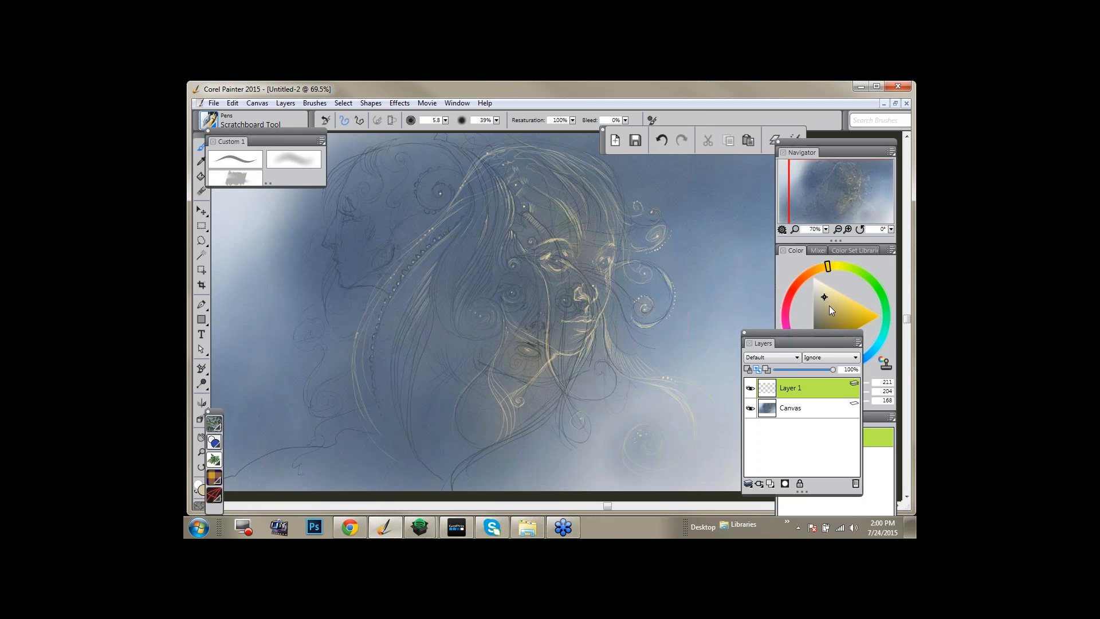
{"action": "left_click_drag", "start_coordinate": [830, 305], "coordinate": [839, 291]}
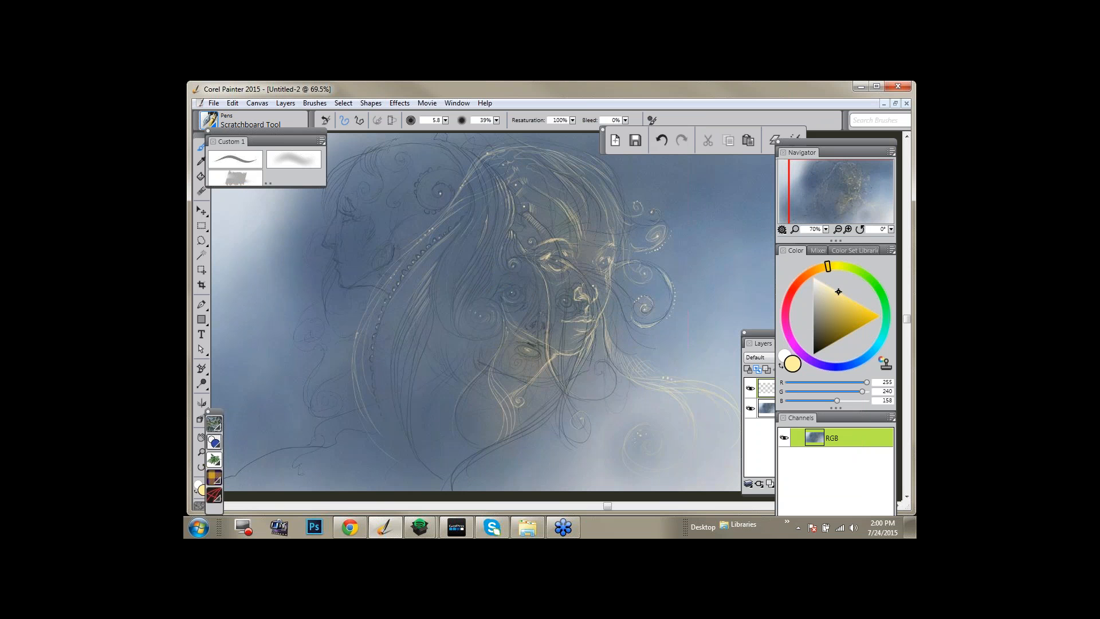
Undo the last strokes and draw long, sweeping light yellow strands looping across the lower hair, neck and shoulders.
{"action": "left_click", "coordinate": [662, 143]}
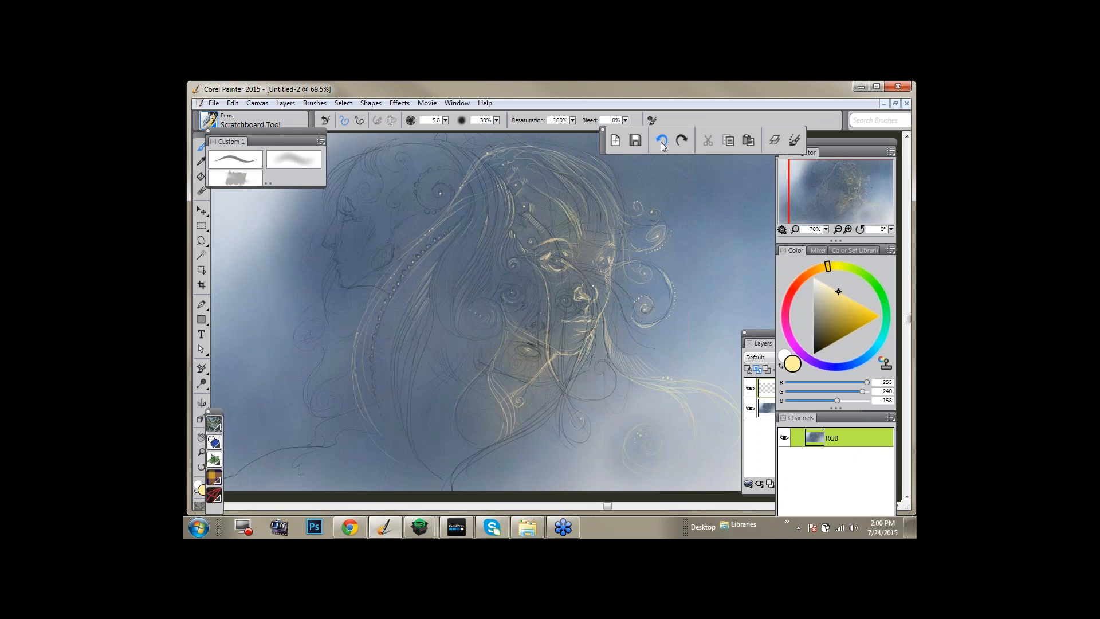
{"action": "left_click", "coordinate": [663, 143]}
{"action": "left_click", "coordinate": [632, 327]}
{"action": "left_click", "coordinate": [323, 401]}
{"action": "left_click_drag", "start_coordinate": [369, 400], "coordinate": [545, 450]}
{"action": "left_click_drag", "start_coordinate": [439, 428], "coordinate": [648, 490]}
{"action": "left_click_drag", "start_coordinate": [616, 440], "coordinate": [425, 448]}
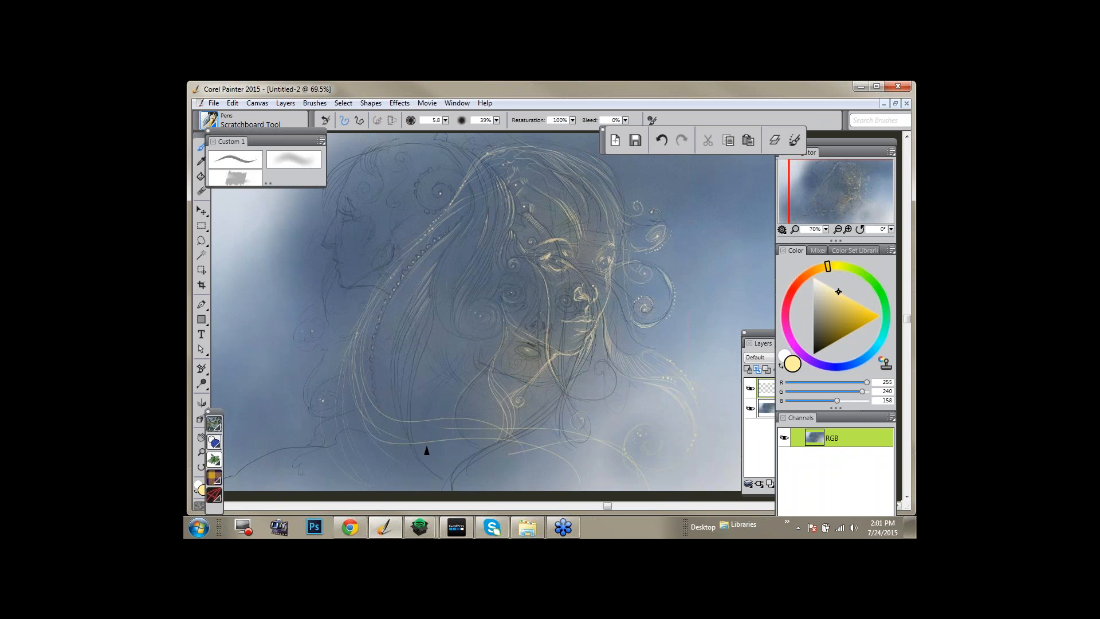
{"action": "mouse_move", "coordinate": [481, 413]}
{"action": "left_mouse_down"}
{"action": "mouse_move", "coordinate": [312, 404]}
{"action": "mouse_move", "coordinate": [376, 357]}
{"action": "mouse_move", "coordinate": [339, 399]}
{"action": "left_mouse_up"}
{"action": "left_click_drag", "start_coordinate": [385, 437], "coordinate": [538, 411]}
Glaze the lower outer hair with the Digital Airbrush in saturated yellow, RGB 255, 222, 40, at size 102.2.
{"action": "left_click", "coordinate": [294, 160]}
{"action": "left_click", "coordinate": [851, 307]}
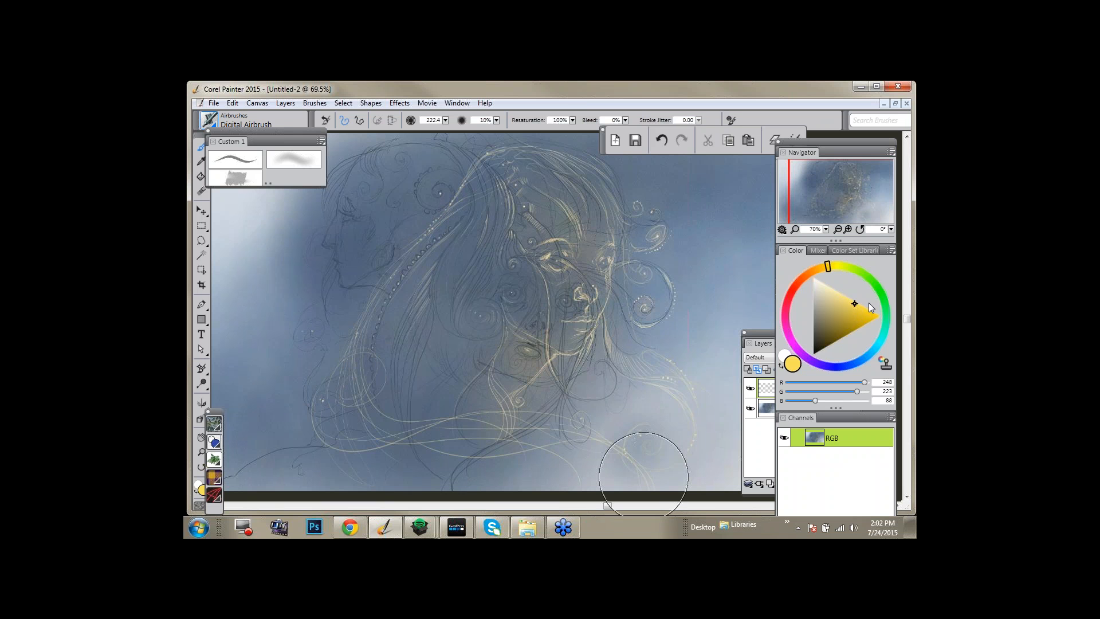
{"action": "left_click", "coordinate": [870, 309]}
{"action": "mouse_move", "coordinate": [357, 368]}
{"action": "left_mouse_down"}
{"action": "mouse_move", "coordinate": [390, 376]}
{"action": "mouse_move", "coordinate": [353, 375]}
{"action": "mouse_move", "coordinate": [369, 426]}
{"action": "left_mouse_up"}
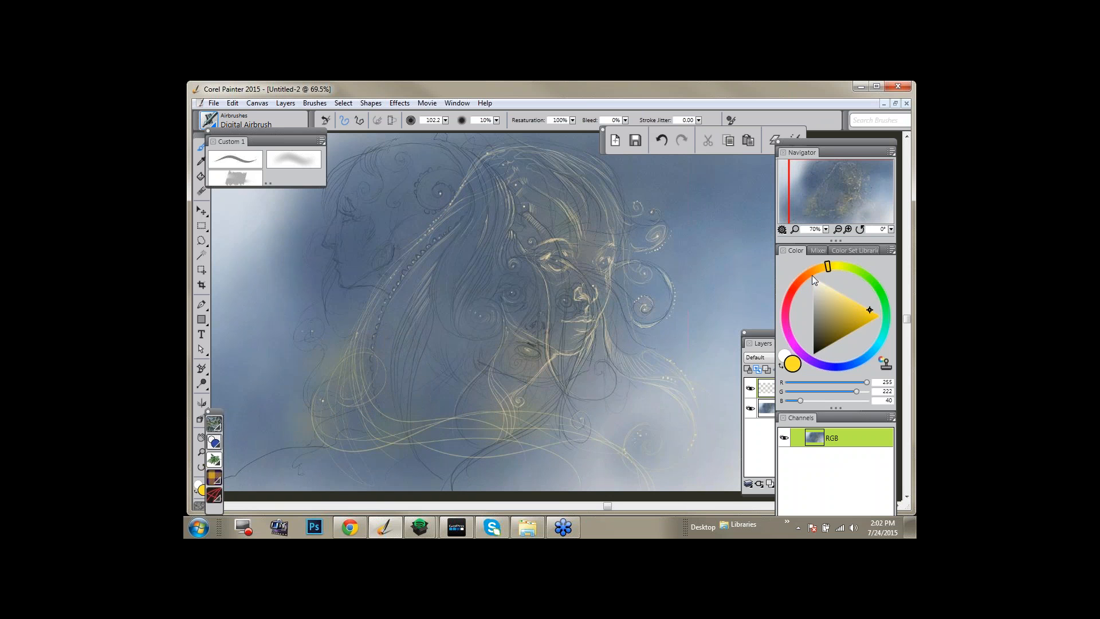
Glaze orange, RGB 255, 110, 40, over the curls beside the face with the Digital Airbrush, undoing the glow across the neck.
{"action": "left_click", "coordinate": [813, 275]}
{"action": "left_click", "coordinate": [803, 277]}
{"action": "mouse_move", "coordinate": [379, 418]}
{"action": "left_mouse_down", "text": "ctrl+alt"}
{"action": "mouse_move", "coordinate": [516, 426]}
{"action": "mouse_move", "coordinate": [500, 445]}
{"action": "left_mouse_up", "text": "ctrl+alt"}
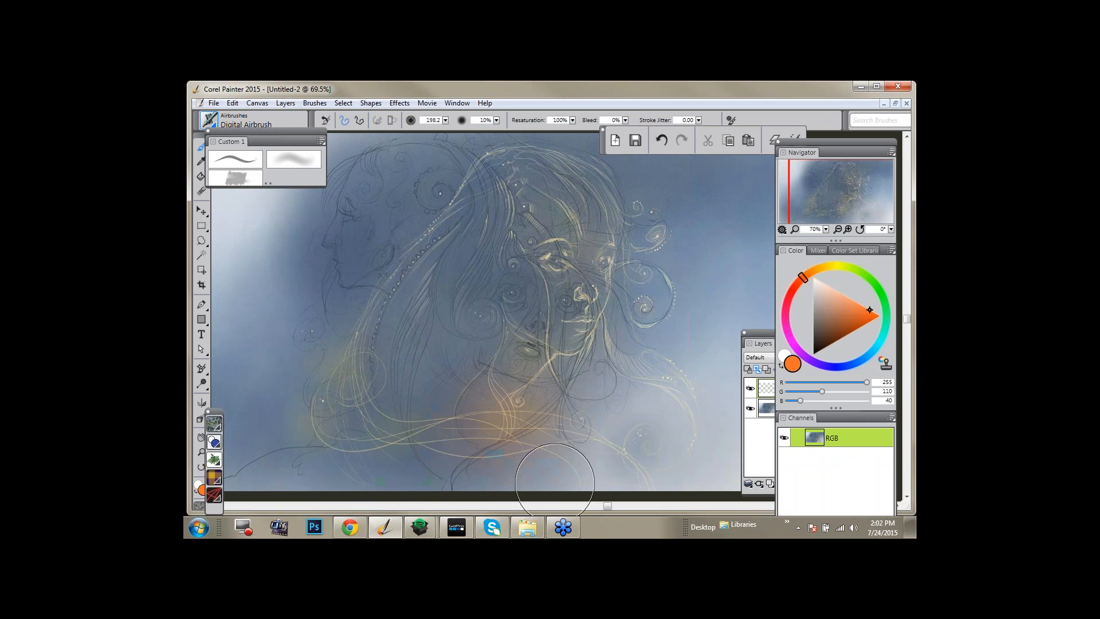
{"action": "left_click", "coordinate": [662, 140]}
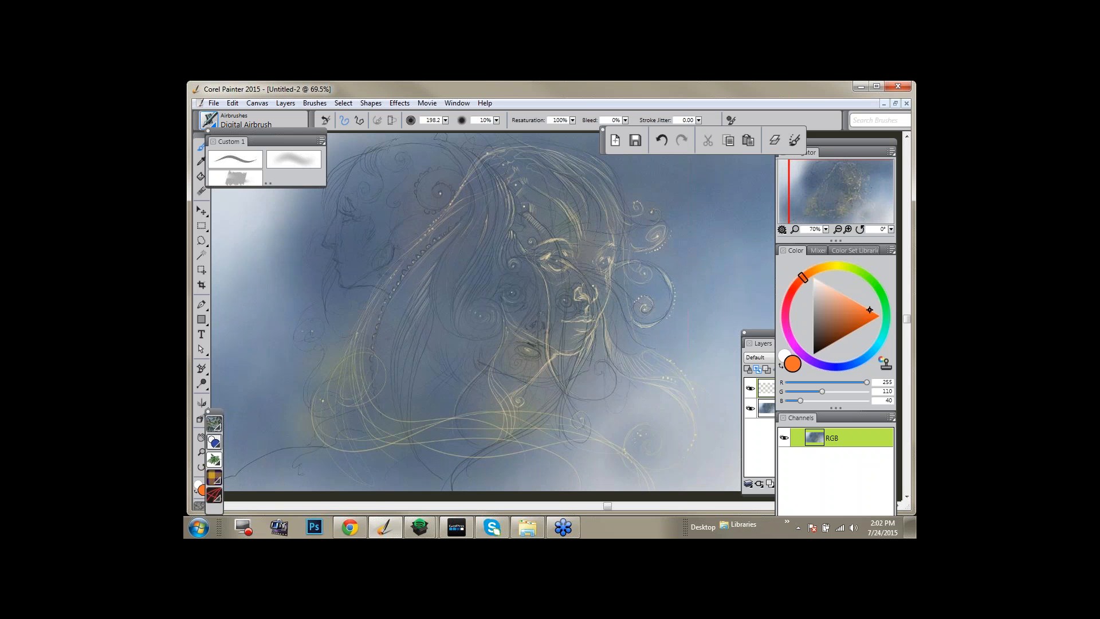
{"action": "left_click_drag", "start_coordinate": [694, 266], "coordinate": [665, 287], "text": "ctrl+alt"}
{"action": "left_click", "coordinate": [647, 307]}
{"action": "left_click", "coordinate": [654, 227]}
Set the airbrush color to bright blue, RGB 1, 169, 255.
{"action": "left_click", "coordinate": [856, 331]}
{"action": "mouse_move", "coordinate": [875, 346]}
{"action": "left_mouse_down"}
{"action": "mouse_move", "coordinate": [851, 343]}
{"action": "mouse_move", "coordinate": [868, 355]}
{"action": "left_mouse_up"}
{"action": "left_click", "coordinate": [881, 316]}
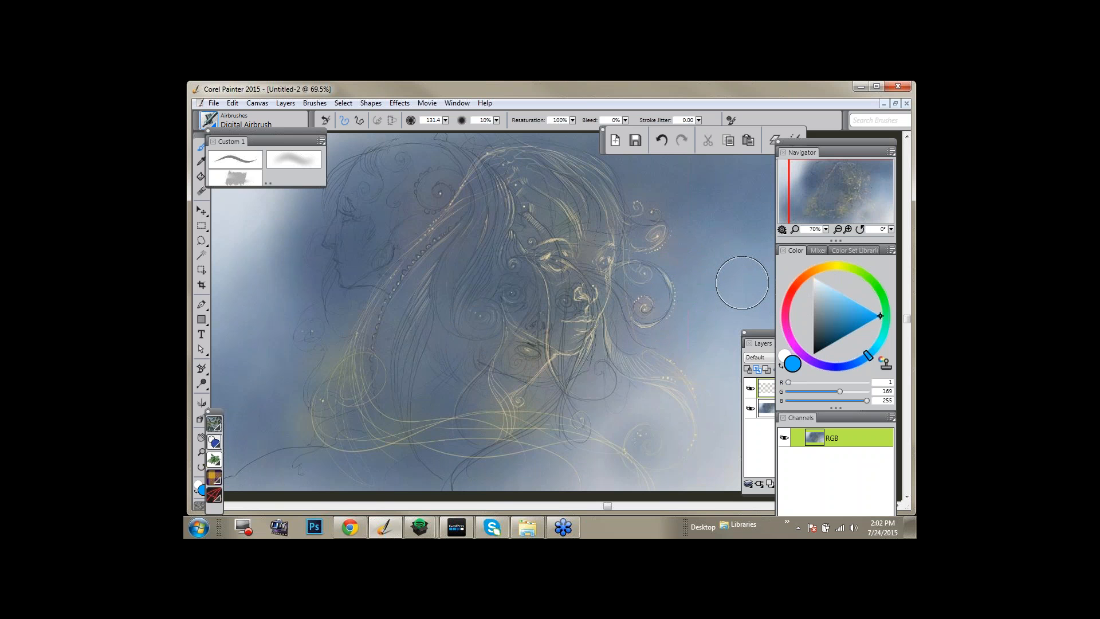
Examine the whole painting with the interface hidden, and bring the interface back.
{"action": "key", "text": "Tab"}
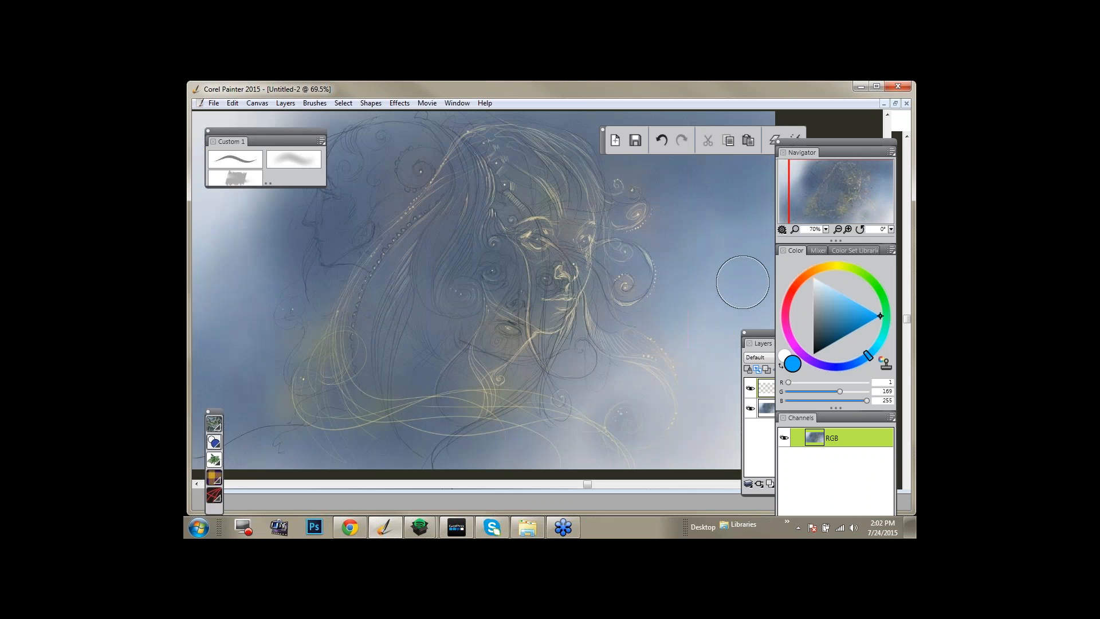
{"action": "key", "text": "space"}
{"action": "left_click_drag", "start_coordinate": [725, 304], "coordinate": [788, 308]}
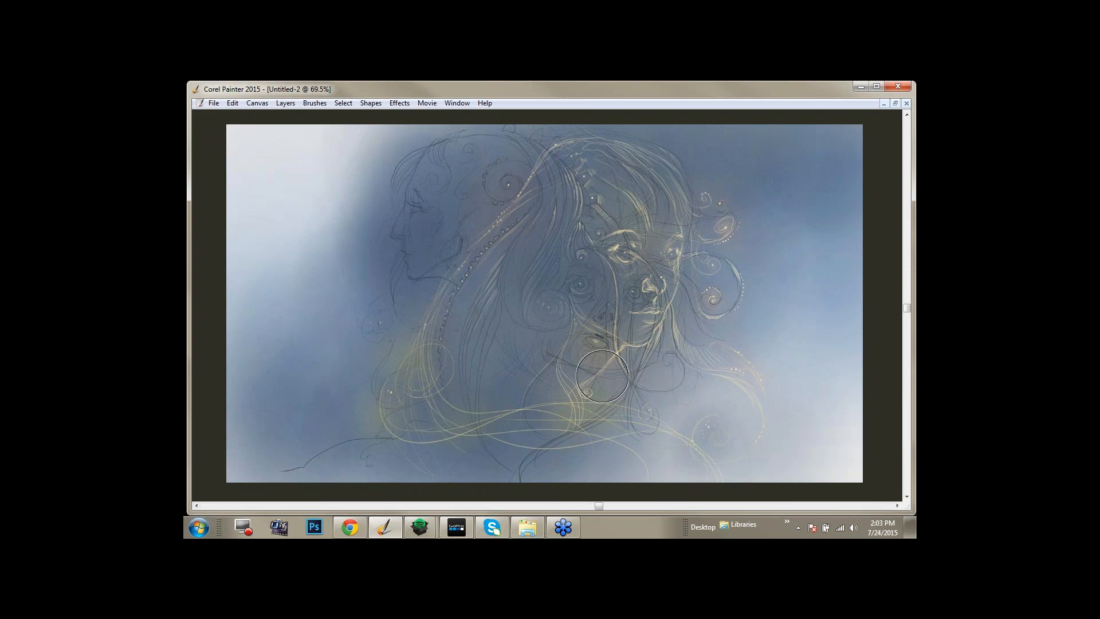
{"action": "key", "text": "Tab"}
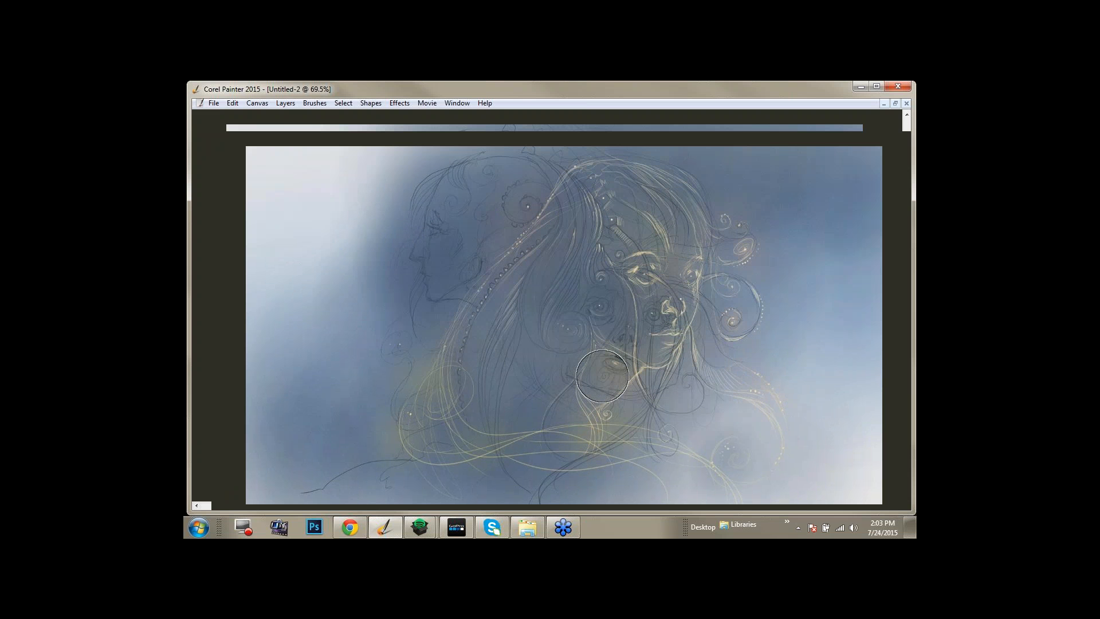
{"action": "key", "text": "Tab"}
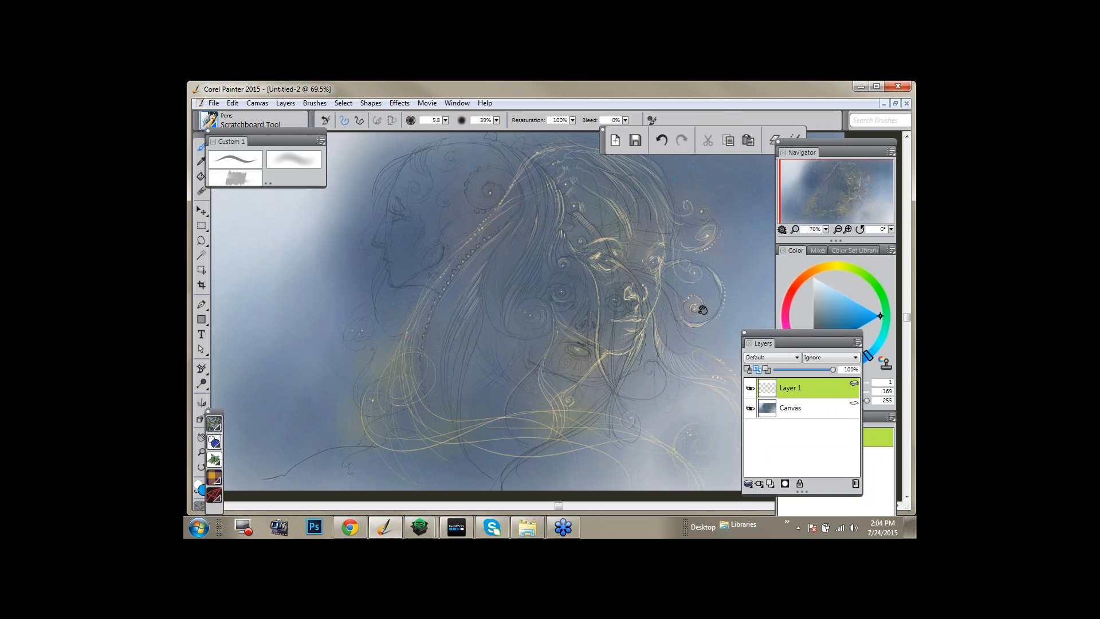
Set the Scratchboard Tool to light blue, RGB 110, 207, 255, and add a new layer above the hair strands.
{"action": "left_click_drag", "start_coordinate": [703, 309], "coordinate": [677, 303]}
{"action": "left_click", "coordinate": [850, 298]}
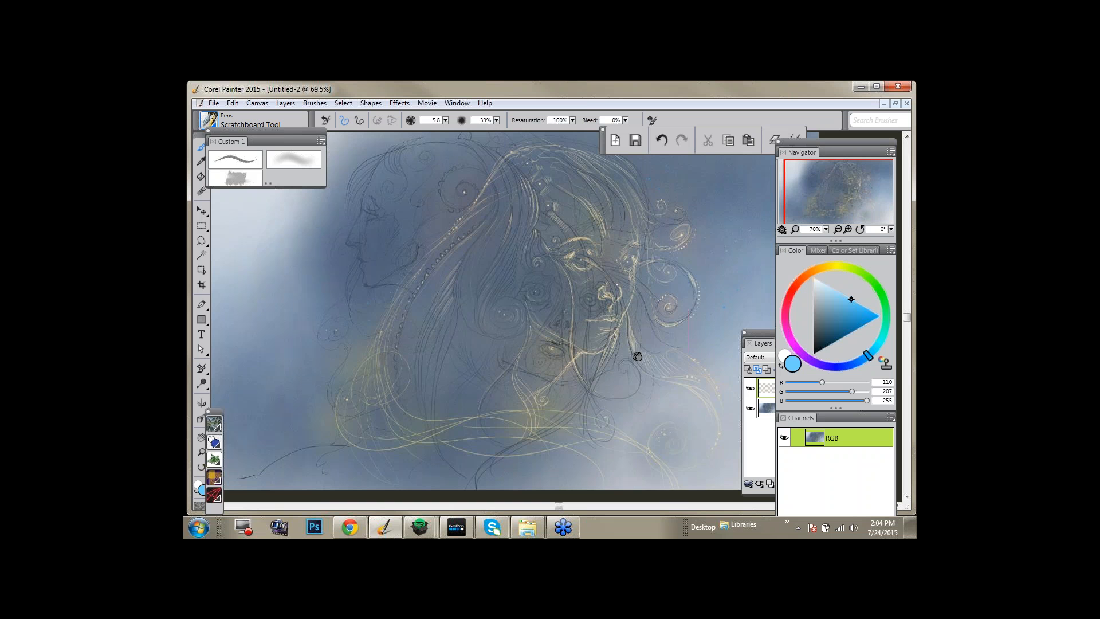
{"action": "left_click_drag", "start_coordinate": [637, 356], "coordinate": [578, 364]}
{"action": "mouse_move", "coordinate": [716, 382]}
{"action": "left_mouse_down"}
{"action": "mouse_move", "coordinate": [612, 352]}
{"action": "mouse_move", "coordinate": [624, 347]}
{"action": "left_mouse_up"}
{"action": "left_click", "coordinate": [770, 483]}
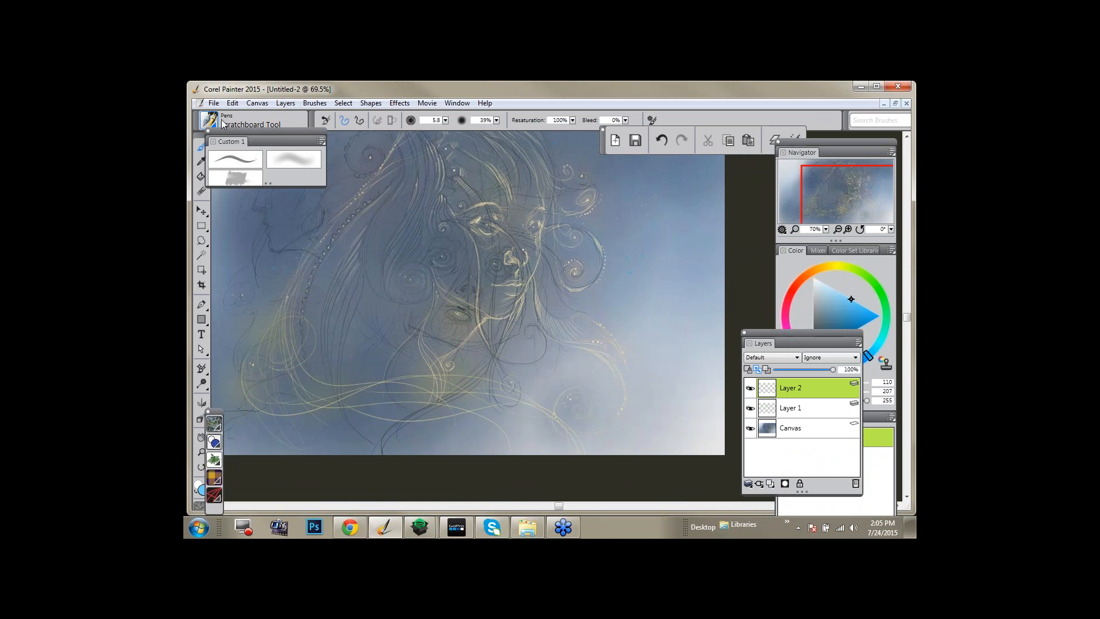
Choose the Concept Art Jitter Smooth brush from Charcoal & Conte and add another new layer.
{"action": "left_click", "coordinate": [213, 118]}
{"action": "scroll", "coordinate": [301, 311], "scroll_direction": "up", "scroll_amount": 1}
{"action": "left_click", "coordinate": [274, 224]}
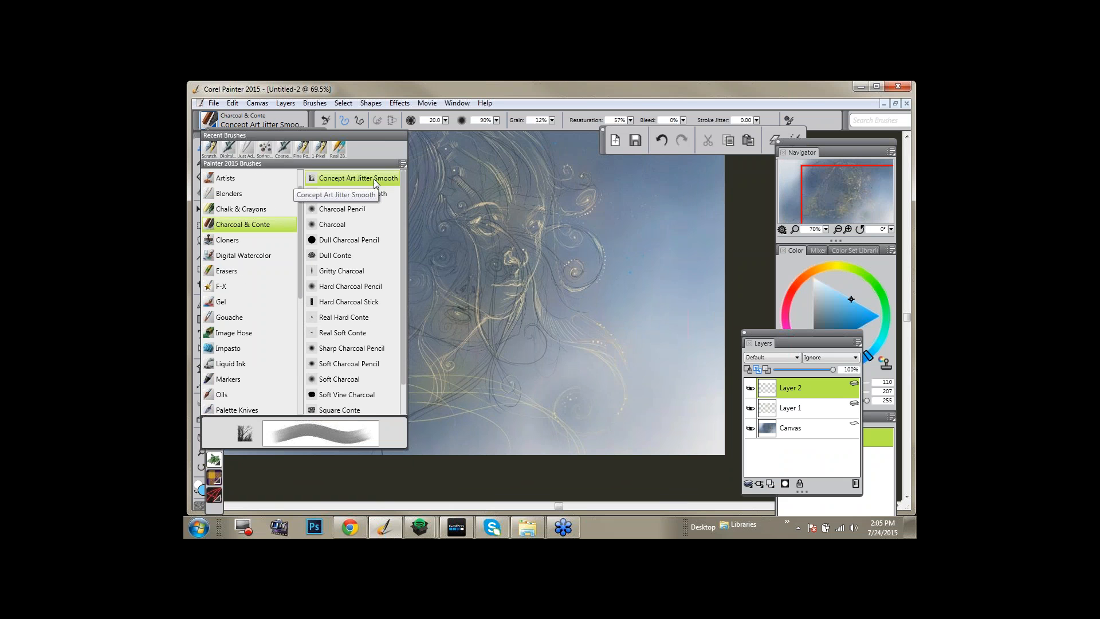
{"action": "left_click", "coordinate": [373, 178]}
{"action": "left_click_drag", "start_coordinate": [614, 313], "coordinate": [576, 341]}
{"action": "key", "text": "ctrl+shift+n"}
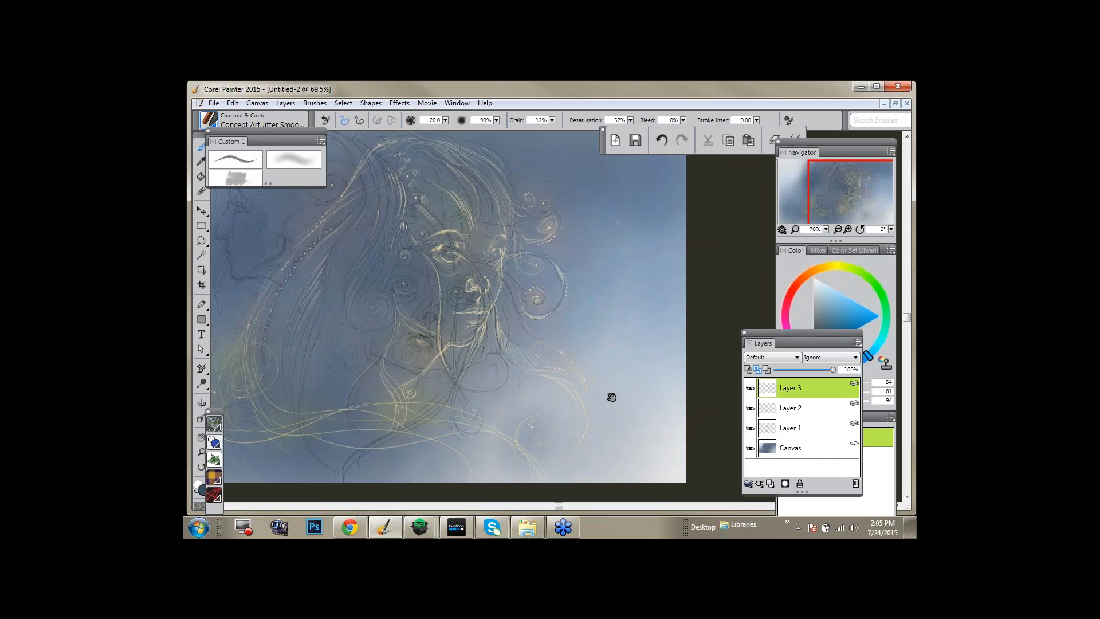
Try broad dark blue-gray charcoal strokes over the background beside the face, undoing each attempt.
{"action": "left_click_drag", "start_coordinate": [596, 403], "coordinate": [579, 411]}
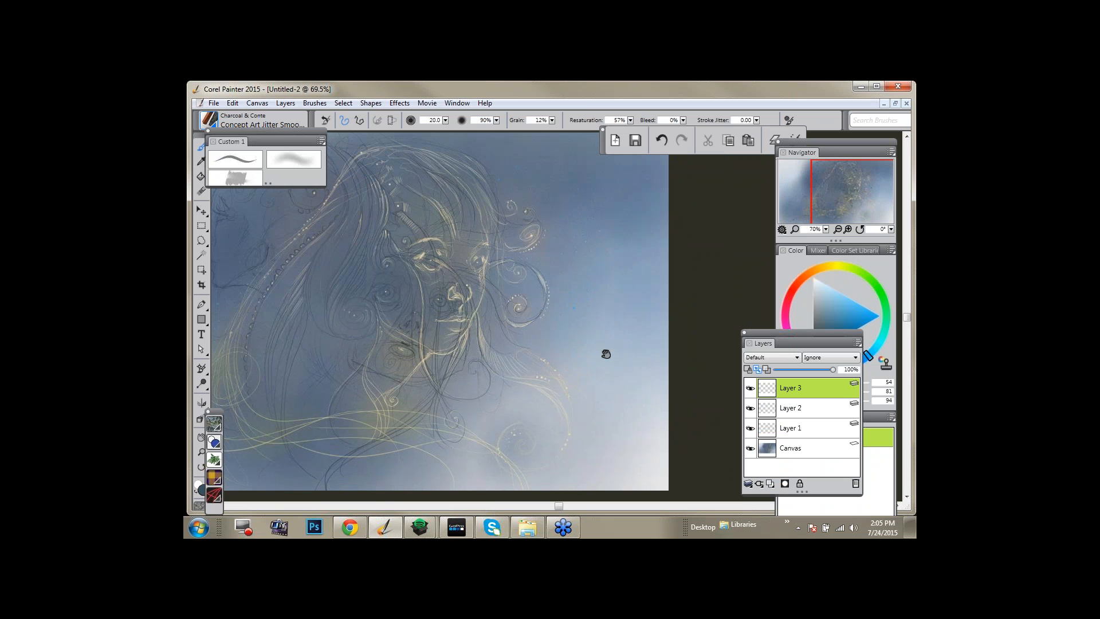
{"action": "left_click_drag", "start_coordinate": [605, 355], "coordinate": [609, 343]}
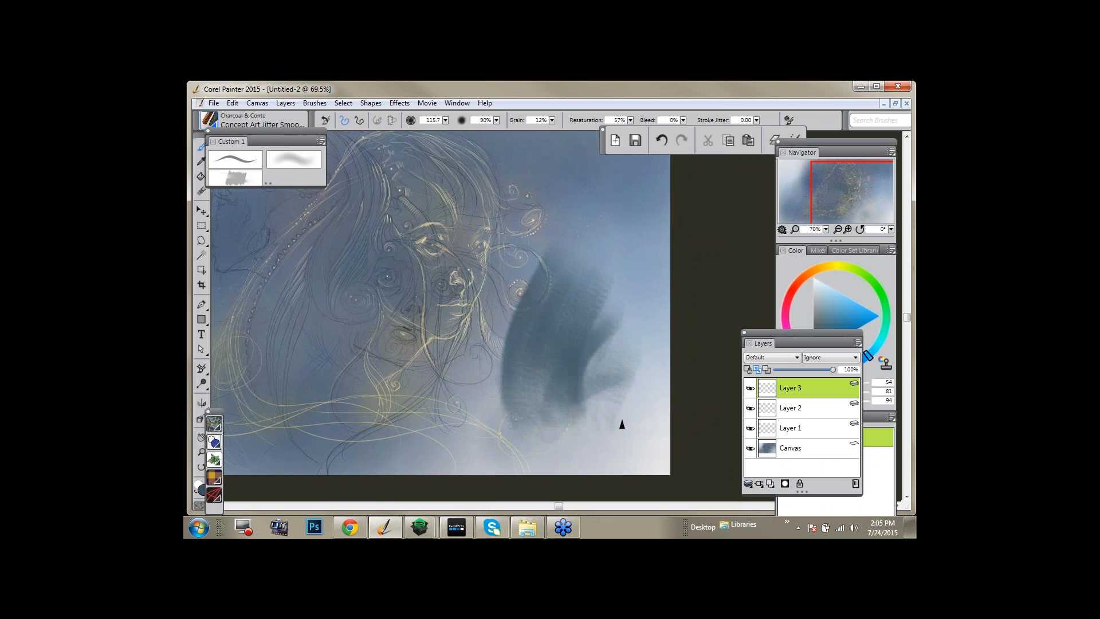
{"action": "key", "text": "ctrl+z"}
{"action": "mouse_move", "coordinate": [584, 246]}
{"action": "left_mouse_down"}
{"action": "mouse_move", "coordinate": [551, 425]}
{"action": "mouse_move", "coordinate": [575, 233]}
{"action": "mouse_move", "coordinate": [512, 378]}
{"action": "mouse_move", "coordinate": [607, 396]}
{"action": "mouse_move", "coordinate": [631, 421]}
{"action": "left_mouse_up"}
{"action": "key", "text": "ctrl+z"}
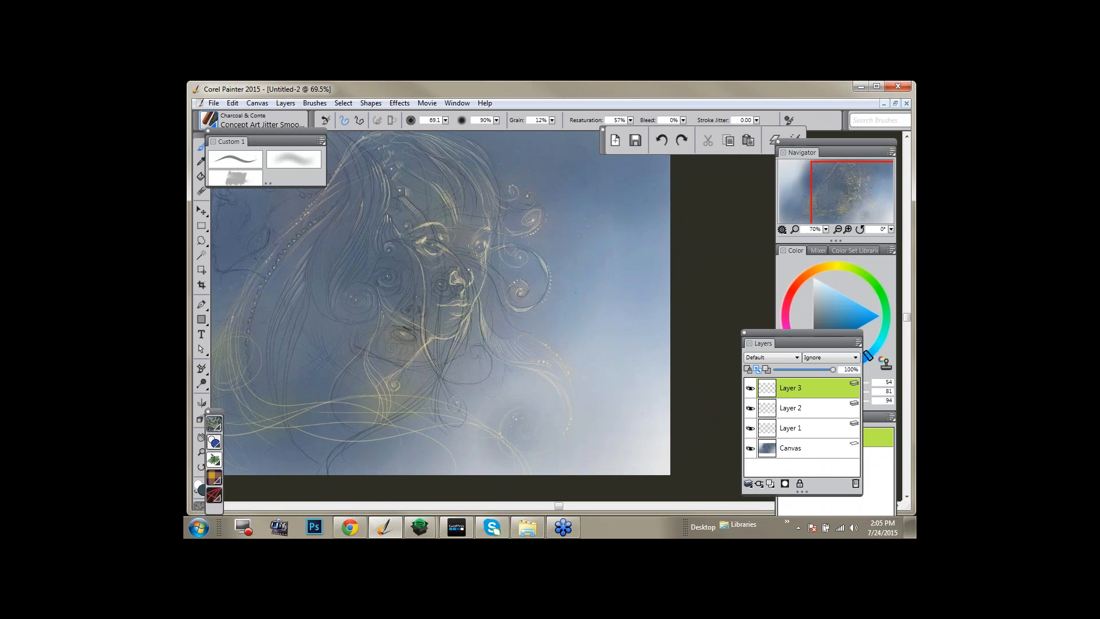
Block in a large gray rock-like mass beside the face using RGB 84, 94, 98 and brush size 53.9.
{"action": "left_click", "coordinate": [828, 321]}
{"action": "left_click", "coordinate": [820, 328]}
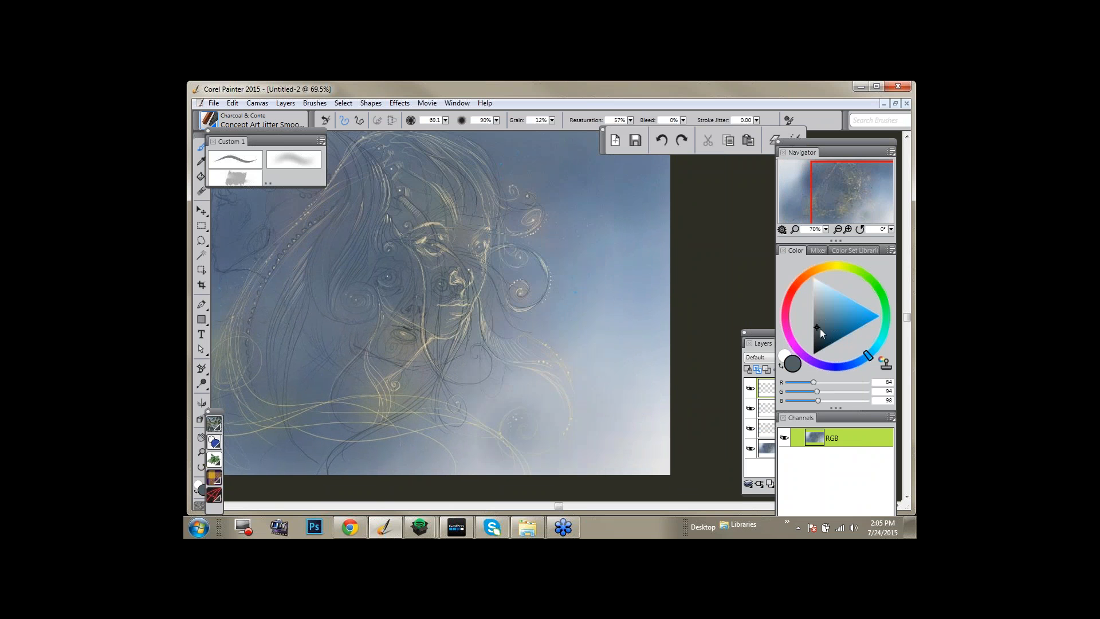
{"action": "left_click", "coordinate": [770, 390]}
{"action": "mouse_move", "coordinate": [545, 224]}
{"action": "left_mouse_down"}
{"action": "mouse_move", "coordinate": [508, 342]}
{"action": "mouse_move", "coordinate": [516, 275]}
{"action": "mouse_move", "coordinate": [590, 183]}
{"action": "left_mouse_up"}
{"action": "mouse_move", "coordinate": [592, 255]}
{"action": "left_mouse_down"}
{"action": "mouse_move", "coordinate": [580, 327]}
{"action": "mouse_move", "coordinate": [557, 310]}
{"action": "mouse_move", "coordinate": [580, 277]}
{"action": "mouse_move", "coordinate": [536, 288]}
{"action": "mouse_move", "coordinate": [566, 319]}
{"action": "left_mouse_up"}
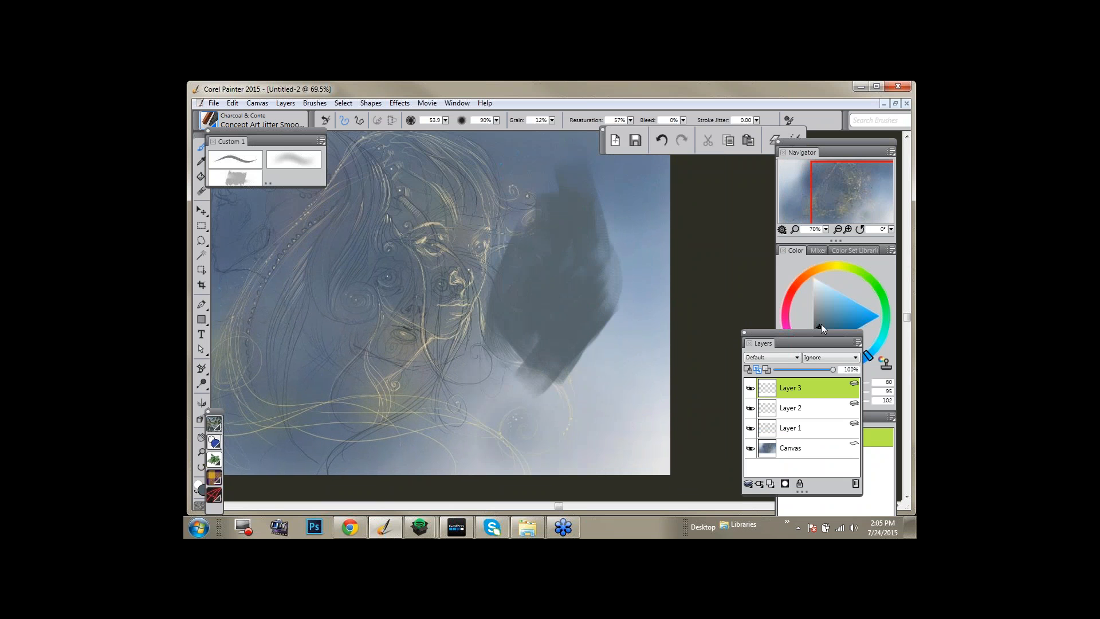
Shade the lower part of the gray mass with near-black blue, RGB 38, 52, 58, and sample the blended gray.
{"action": "left_click_drag", "start_coordinate": [821, 324], "coordinate": [821, 344]}
{"action": "left_click", "coordinate": [819, 340]}
{"action": "left_click_drag", "start_coordinate": [513, 332], "coordinate": [562, 331]}
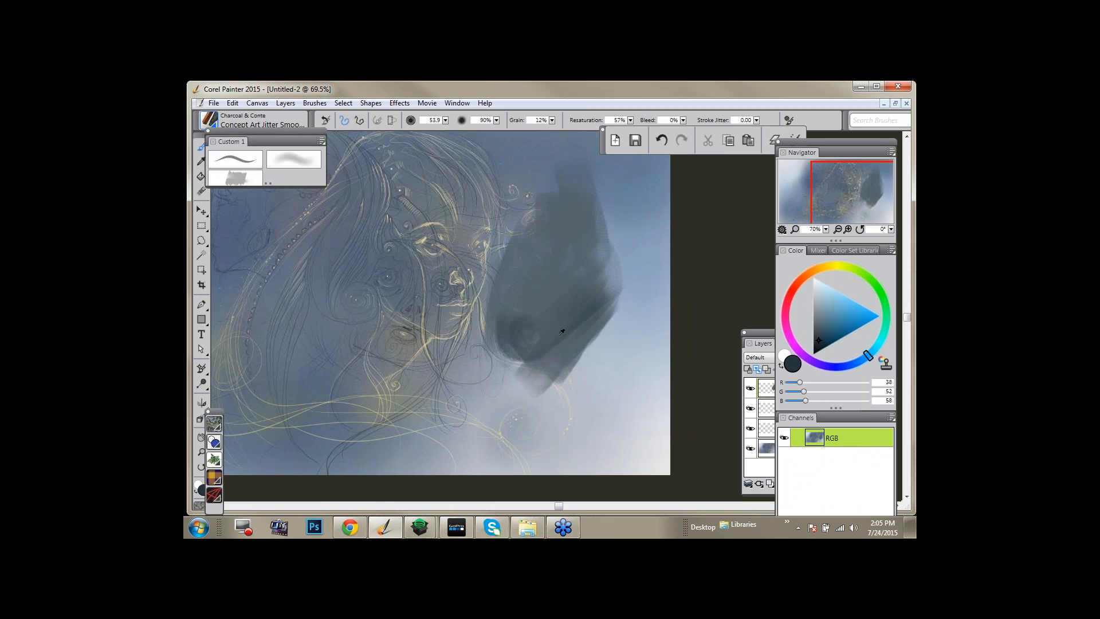
{"action": "left_click", "coordinate": [563, 333], "text": "alt"}
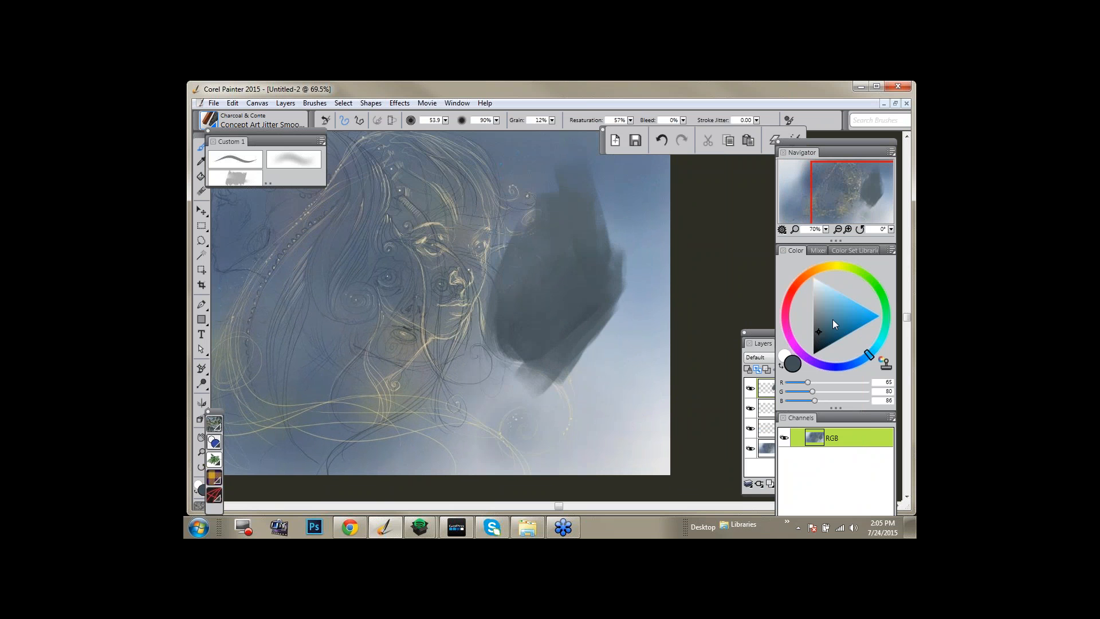
Paint tan highlights, RGB 166, 157, 133, along the upper and lower edges of the gray mass with a smaller brush.
{"action": "left_click_drag", "start_coordinate": [822, 319], "coordinate": [821, 309]}
{"action": "left_click", "coordinate": [824, 265]}
{"action": "key", "text": "bracketleft"}
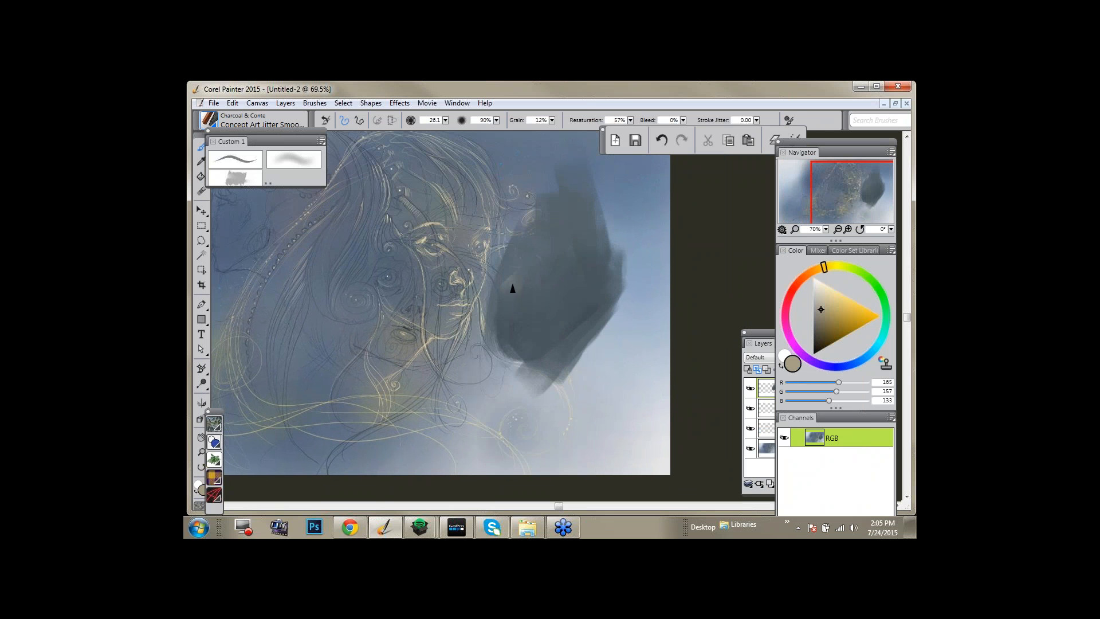
{"action": "mouse_move", "coordinate": [498, 299]}
{"action": "left_mouse_down"}
{"action": "mouse_move", "coordinate": [551, 247]}
{"action": "mouse_move", "coordinate": [519, 241]}
{"action": "mouse_move", "coordinate": [505, 297]}
{"action": "mouse_move", "coordinate": [541, 221]}
{"action": "mouse_move", "coordinate": [541, 267]}
{"action": "left_mouse_up"}
{"action": "left_click", "coordinate": [519, 280], "text": "alt"}
{"action": "mouse_move", "coordinate": [568, 338]}
{"action": "left_mouse_down", "text": "ctrl+alt"}
{"action": "mouse_move", "coordinate": [559, 339]}
{"action": "mouse_move", "coordinate": [561, 366]}
{"action": "mouse_move", "coordinate": [515, 376]}
{"action": "mouse_move", "coordinate": [665, 369]}
{"action": "mouse_move", "coordinate": [612, 375]}
{"action": "left_mouse_up", "text": "ctrl+alt"}
Paint horizontal ground bands beneath the gray mass, using its sampled dark gray and a lighter blue-gray, RGB 127, 139, 150.
{"action": "left_click", "coordinate": [585, 337], "text": "alt"}
{"action": "key", "text": "bracketright"}
{"action": "left_click_drag", "start_coordinate": [505, 374], "coordinate": [693, 381]}
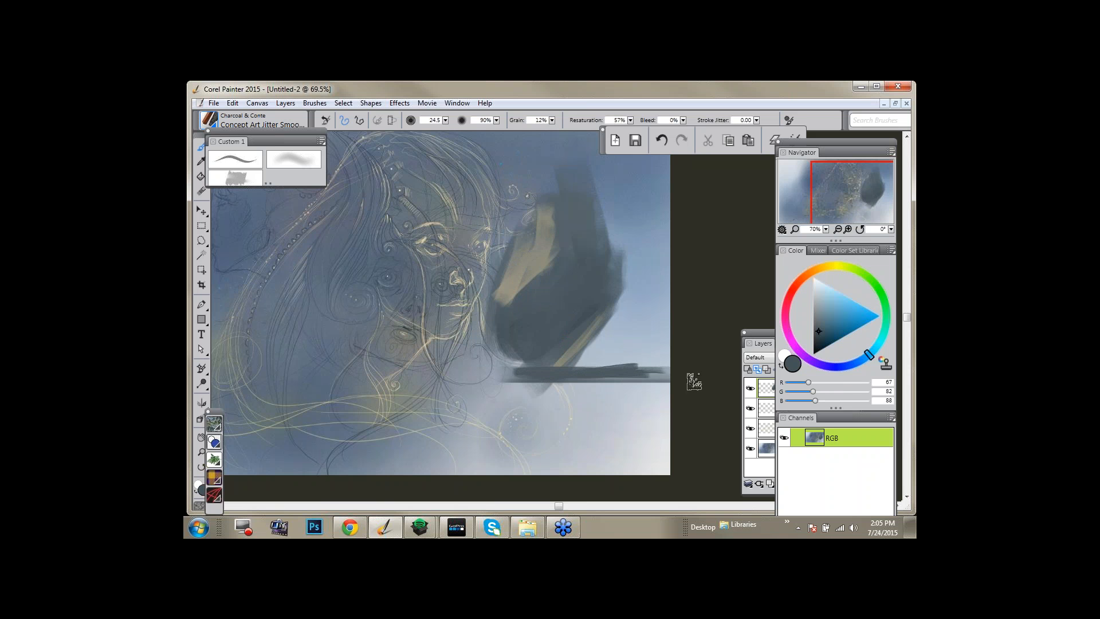
{"action": "key", "text": "bracketright"}
{"action": "left_click_drag", "start_coordinate": [496, 383], "coordinate": [731, 383]}
{"action": "left_click", "coordinate": [577, 383], "text": "alt"}
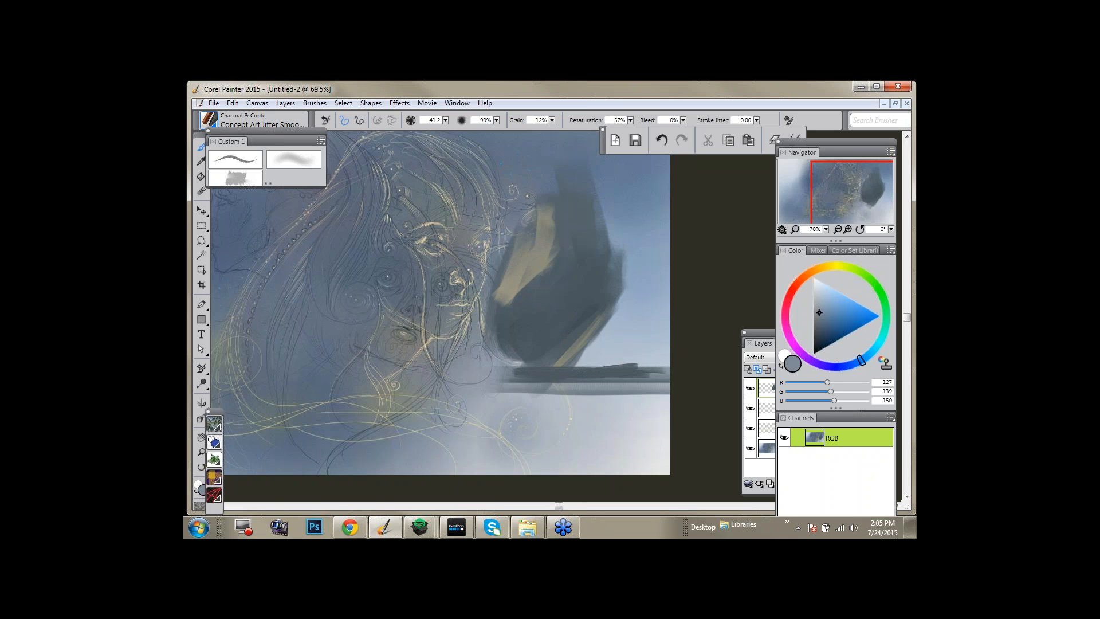
{"action": "left_click_drag", "start_coordinate": [538, 386], "coordinate": [564, 386]}
{"action": "left_click_drag", "start_coordinate": [646, 397], "coordinate": [565, 404]}
Blend the highlight into the gray mass with sampled tan and gray tones.
{"action": "left_click_drag", "start_coordinate": [567, 320], "coordinate": [578, 319]}
{"action": "left_click", "coordinate": [567, 319], "text": "alt"}
{"action": "left_click", "coordinate": [522, 283], "text": "alt"}
{"action": "left_click", "coordinate": [514, 290], "text": "alt"}
{"action": "mouse_move", "coordinate": [514, 290]}
{"action": "left_mouse_down"}
{"action": "mouse_move", "coordinate": [560, 254]}
{"action": "mouse_move", "coordinate": [580, 279]}
{"action": "mouse_move", "coordinate": [620, 282]}
{"action": "left_mouse_up"}
{"action": "key", "text": "bracketright"}
{"action": "mouse_move", "coordinate": [596, 255]}
{"action": "left_mouse_down"}
{"action": "mouse_move", "coordinate": [615, 187]}
{"action": "mouse_move", "coordinate": [576, 263]}
{"action": "left_mouse_up"}
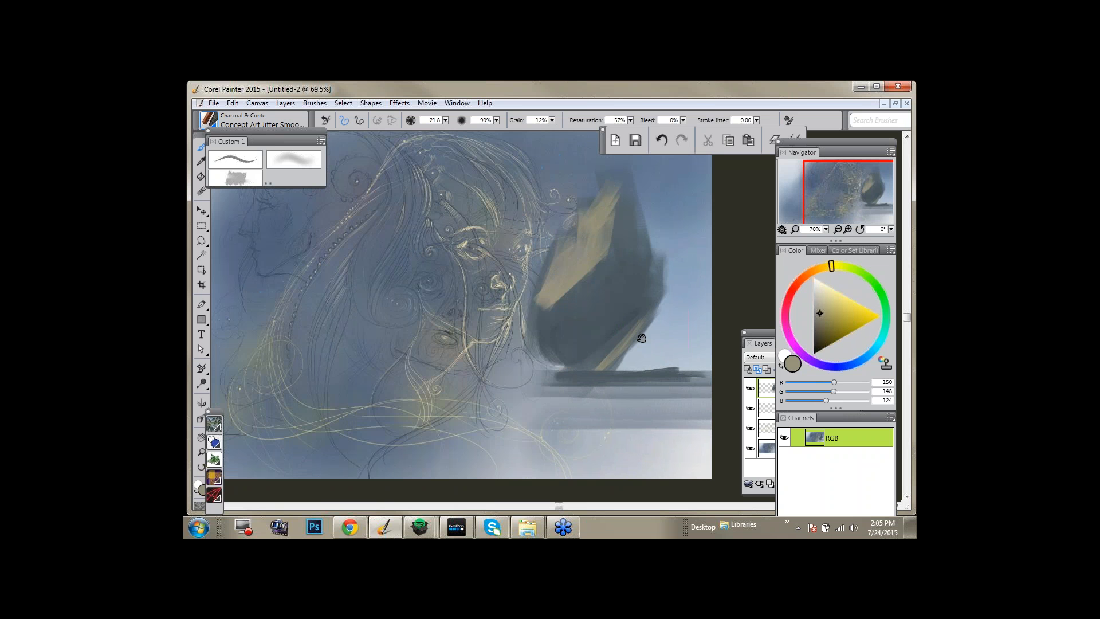
Delete the layer with the gray mass, restoring the empty layer removed by mistake.
{"action": "left_click_drag", "start_coordinate": [642, 338], "coordinate": [593, 389]}
{"action": "left_click", "coordinate": [765, 407]}
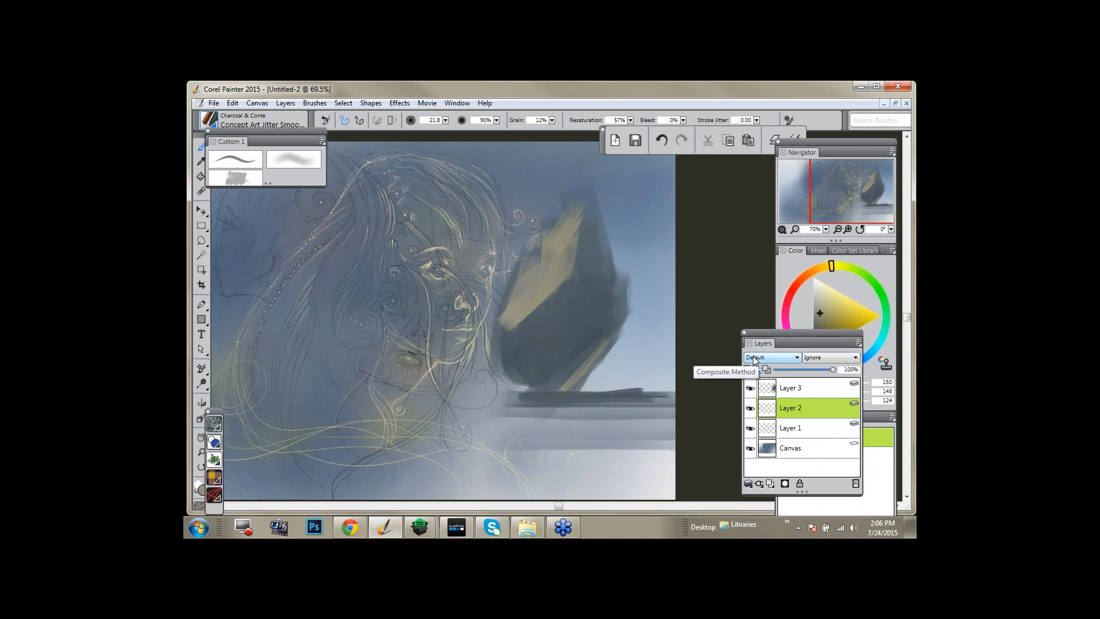
{"action": "left_click", "coordinate": [855, 484]}
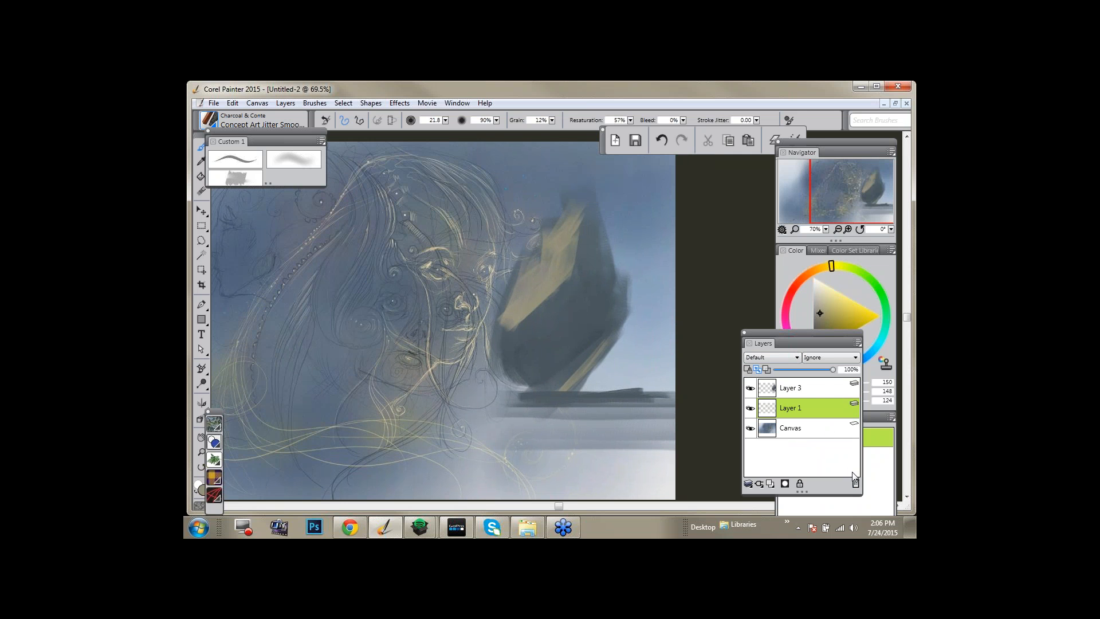
{"action": "key", "text": "ctrl+z"}
{"action": "left_click", "coordinate": [817, 389]}
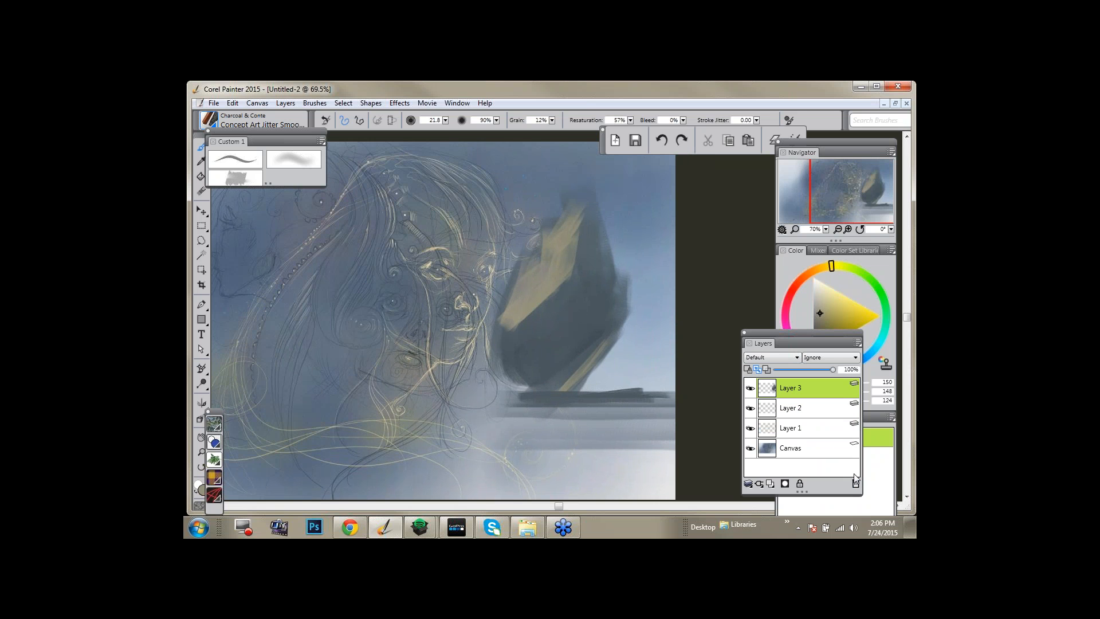
{"action": "left_click", "coordinate": [856, 483]}
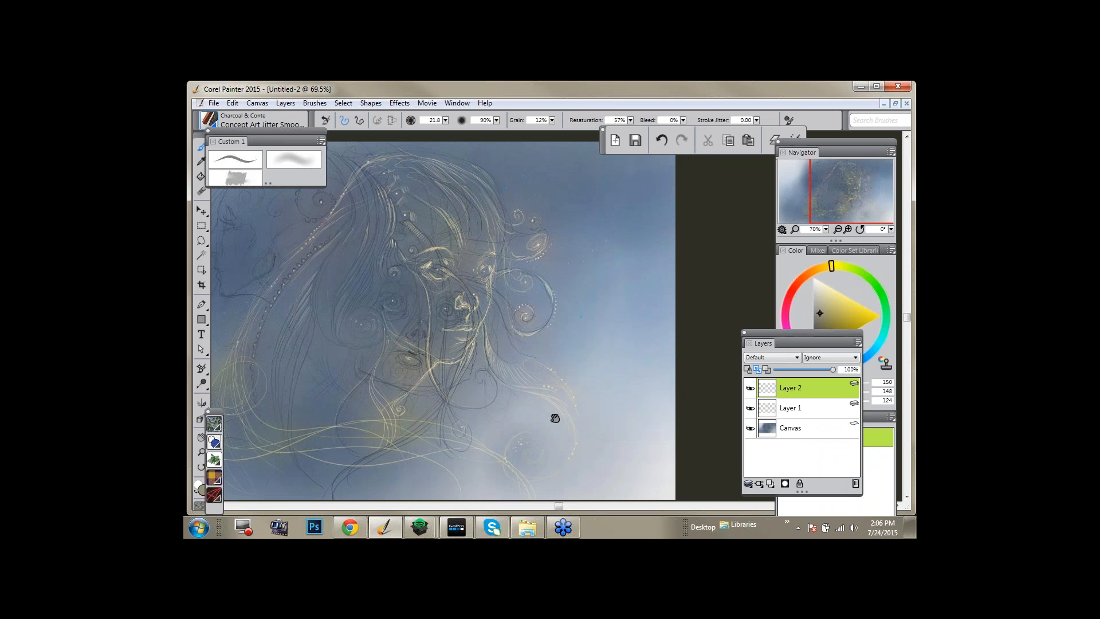
Draw a fine pale yellow horizon line beside the face with the Scratchboard Tool, RGB 255, 250, 190, comparing with and without it.
{"action": "left_click_drag", "start_coordinate": [603, 411], "coordinate": [631, 401]}
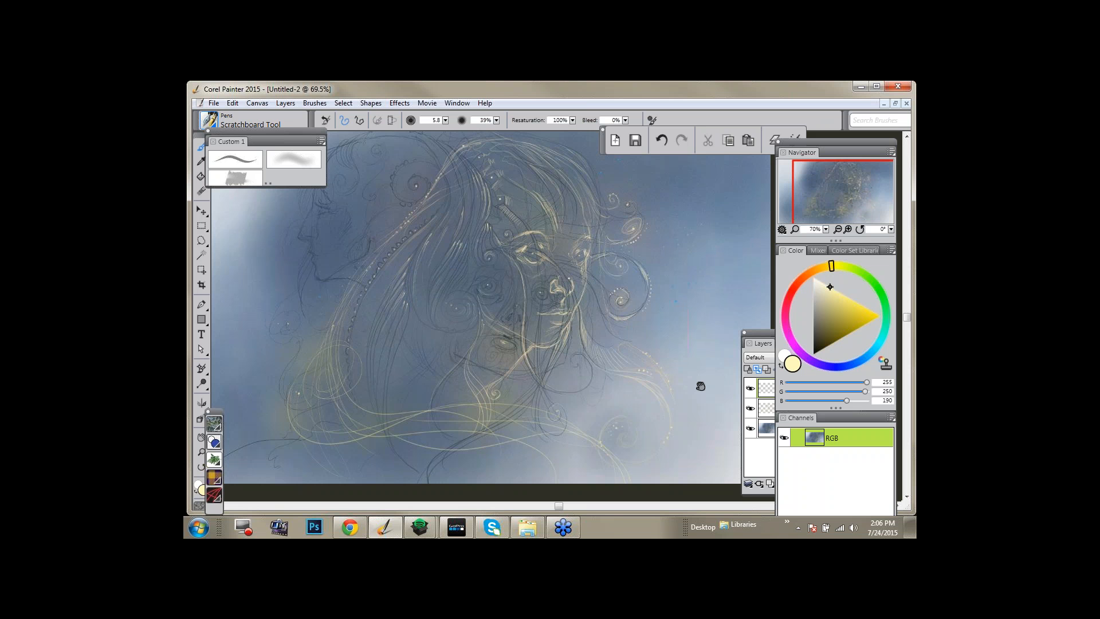
{"action": "left_click_drag", "start_coordinate": [697, 386], "coordinate": [686, 392]}
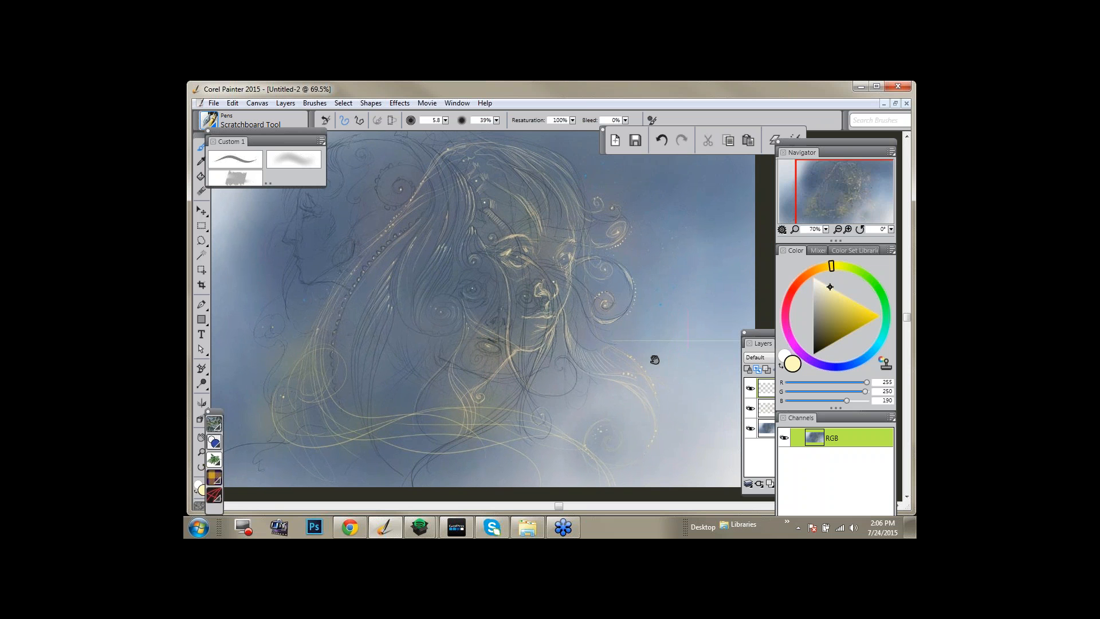
{"action": "left_click_drag", "start_coordinate": [655, 360], "coordinate": [623, 352]}
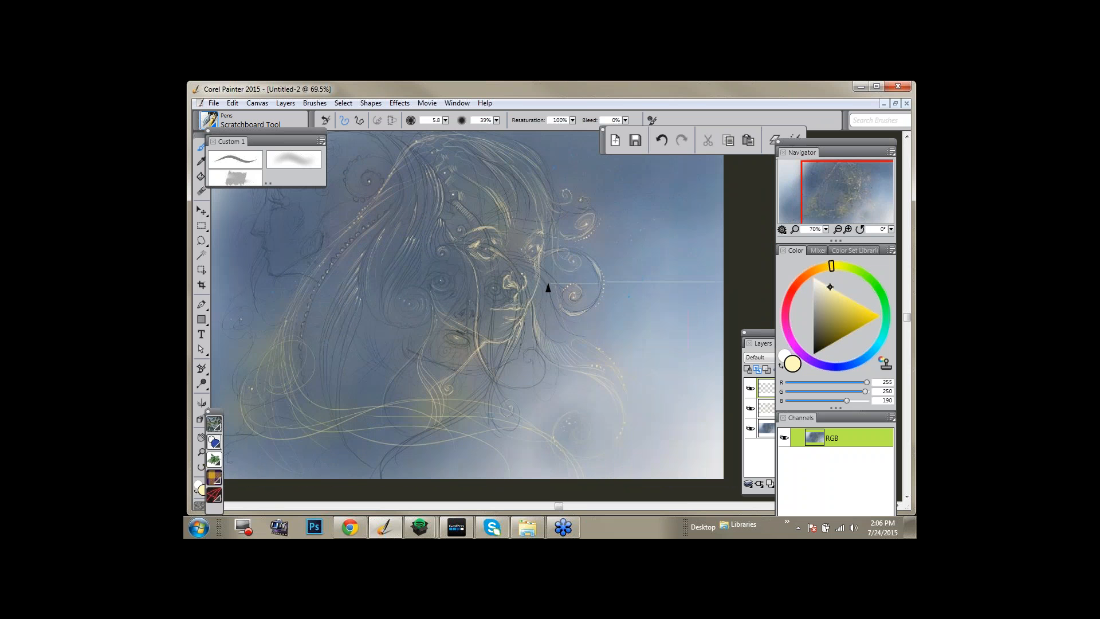
{"action": "key", "text": "ctrl+z"}
{"action": "key", "text": "ctrl+y"}
{"action": "key", "text": "ctrl+z"}
{"action": "key", "text": "ctrl+y"}
Draw thin pale yellow curls in the open background beside the hair, and extend the horizon line across the canvas.
{"action": "left_click_drag", "start_coordinate": [704, 211], "coordinate": [692, 243]}
{"action": "mouse_move", "coordinate": [697, 175]}
{"action": "left_mouse_down"}
{"action": "mouse_move", "coordinate": [677, 206]}
{"action": "mouse_move", "coordinate": [705, 207]}
{"action": "left_mouse_up"}
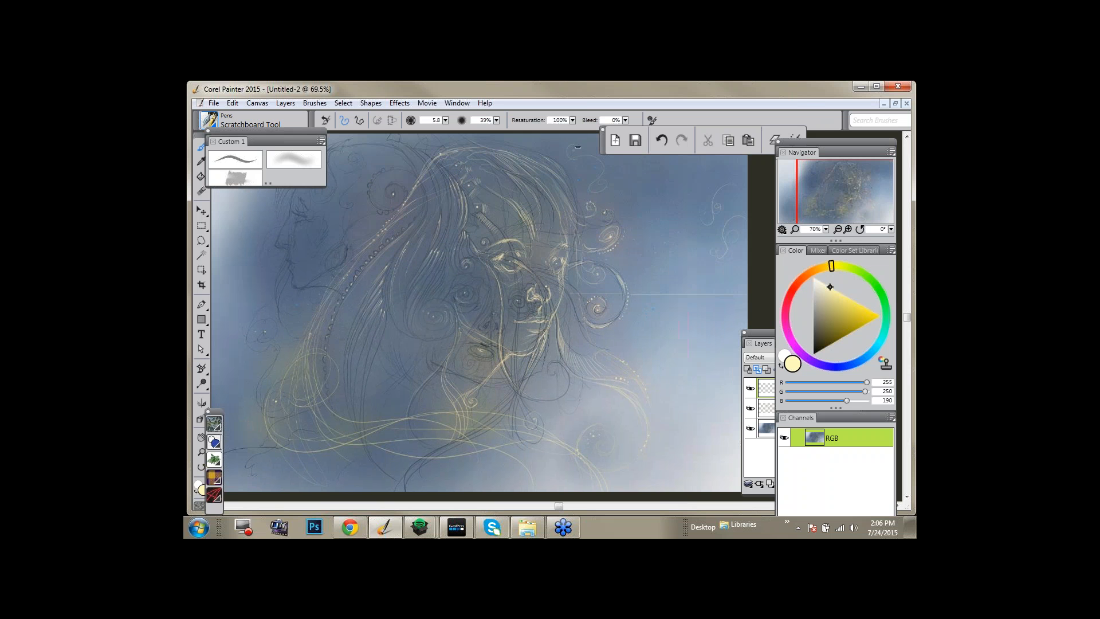
{"action": "left_click_drag", "start_coordinate": [719, 189], "coordinate": [705, 216]}
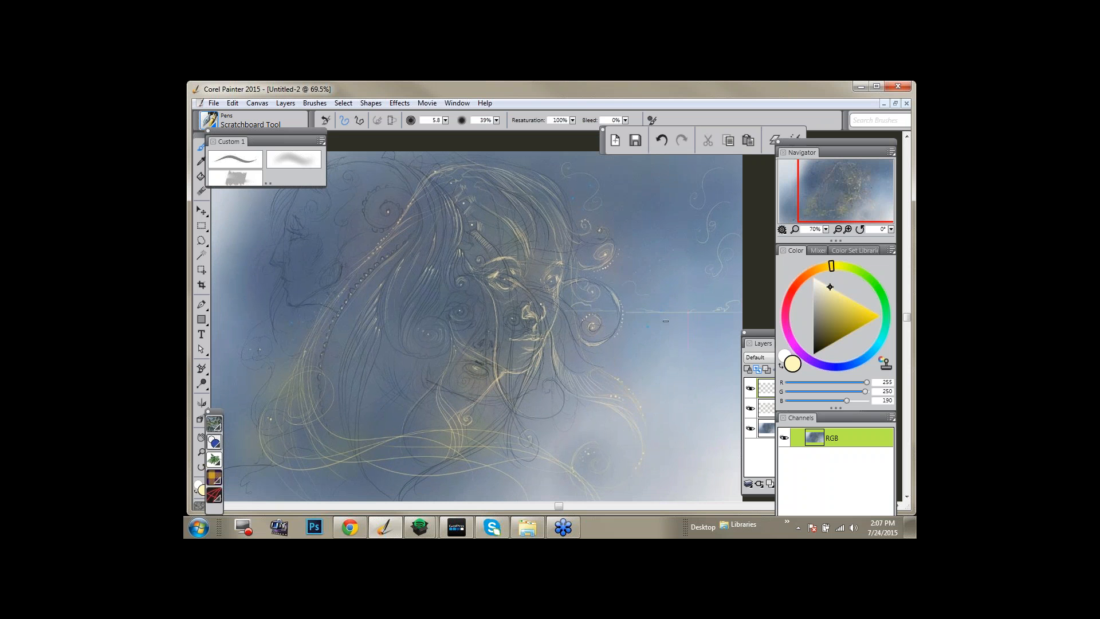
{"action": "left_click_drag", "start_coordinate": [657, 325], "coordinate": [694, 321]}
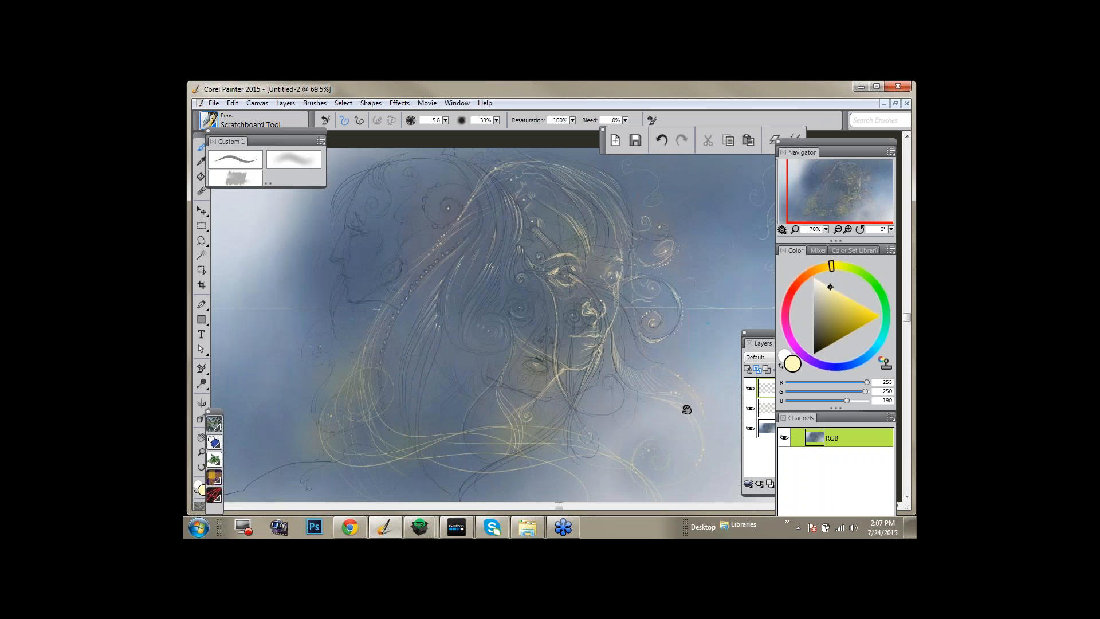
{"action": "mouse_move", "coordinate": [687, 410]}
{"action": "left_mouse_down"}
{"action": "mouse_move", "coordinate": [658, 403]}
{"action": "mouse_move", "coordinate": [690, 390]}
{"action": "mouse_move", "coordinate": [587, 362]}
{"action": "mouse_move", "coordinate": [611, 345]}
{"action": "mouse_move", "coordinate": [602, 328]}
{"action": "left_mouse_up"}
Sign the painting beside the shoulder in dark gray, RGB 57, 56, 47, with a sweeping underline, and show it without the interface.
{"action": "left_click", "coordinate": [816, 339]}
{"action": "left_click_drag", "start_coordinate": [583, 390], "coordinate": [578, 409]}
{"action": "mouse_move", "coordinate": [596, 392]}
{"action": "left_mouse_down"}
{"action": "mouse_move", "coordinate": [610, 400]}
{"action": "mouse_move", "coordinate": [592, 419]}
{"action": "left_mouse_up"}
{"action": "left_click_drag", "start_coordinate": [596, 410], "coordinate": [670, 383]}
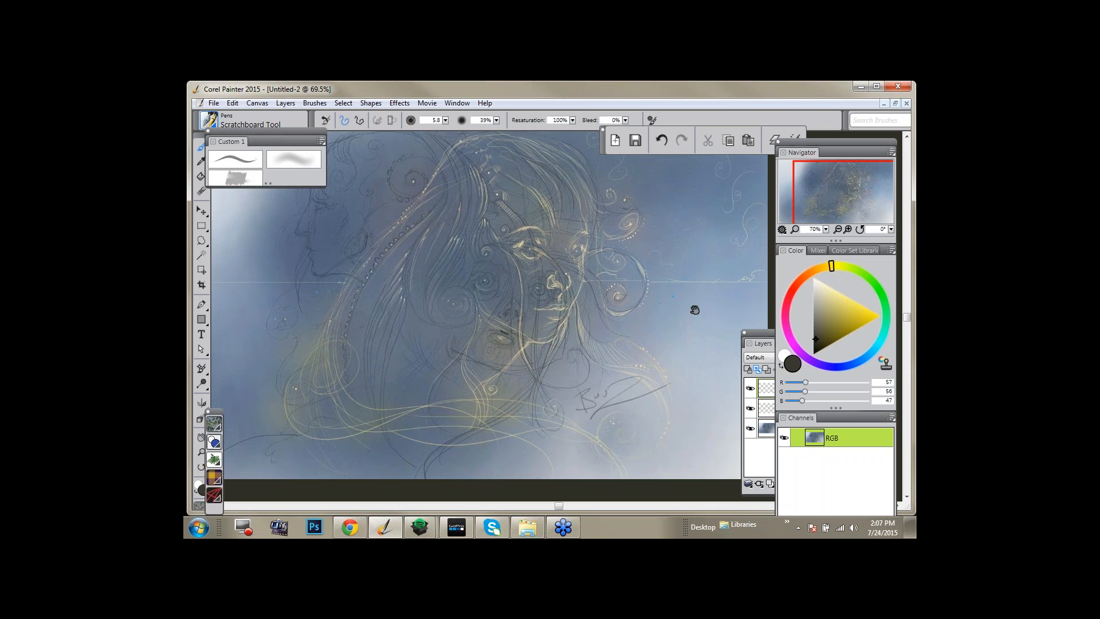
{"action": "left_click_drag", "start_coordinate": [695, 310], "coordinate": [697, 322]}
{"action": "left_click_drag", "start_coordinate": [595, 404], "coordinate": [622, 387]}
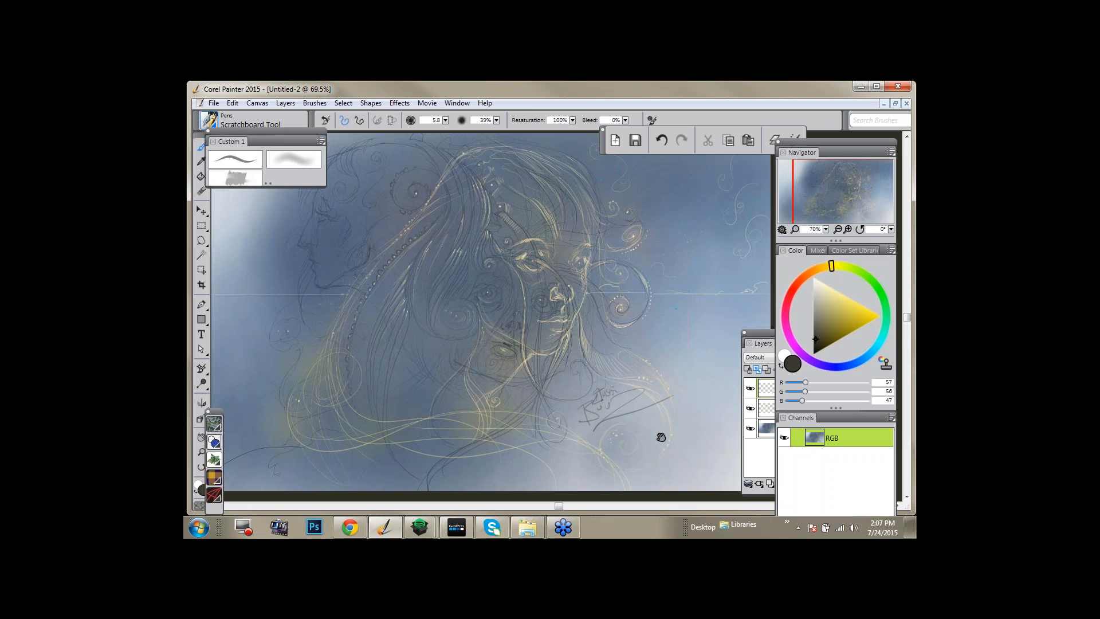
{"action": "mouse_move", "coordinate": [661, 437]}
{"action": "left_mouse_down"}
{"action": "mouse_move", "coordinate": [667, 451]}
{"action": "mouse_move", "coordinate": [686, 374]}
{"action": "mouse_move", "coordinate": [682, 390]}
{"action": "left_mouse_up"}
{"action": "key", "text": "Tab"}
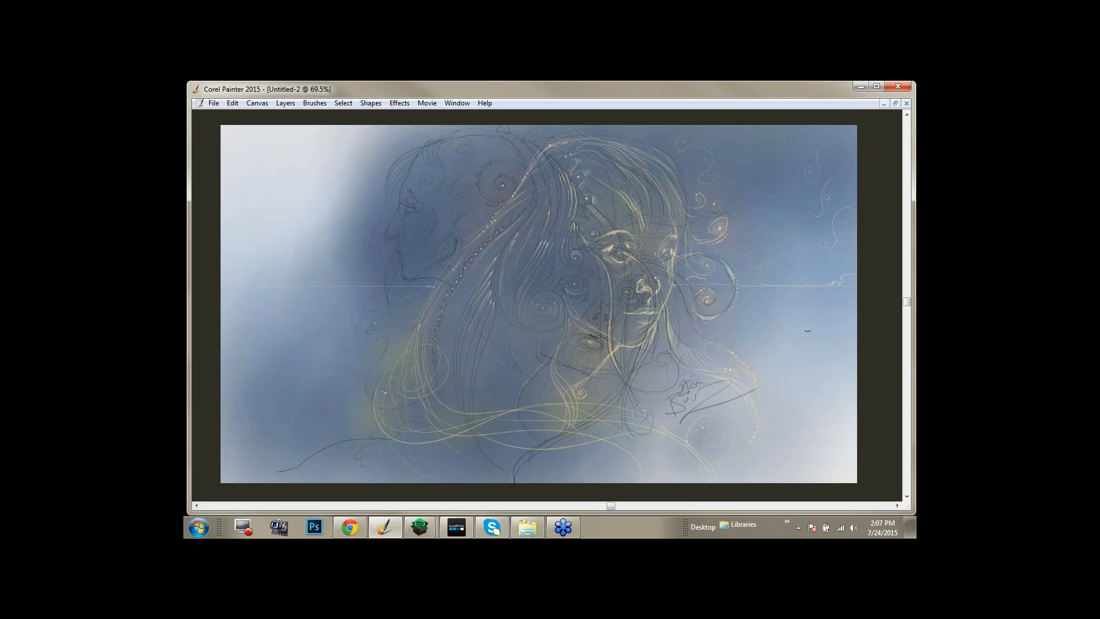